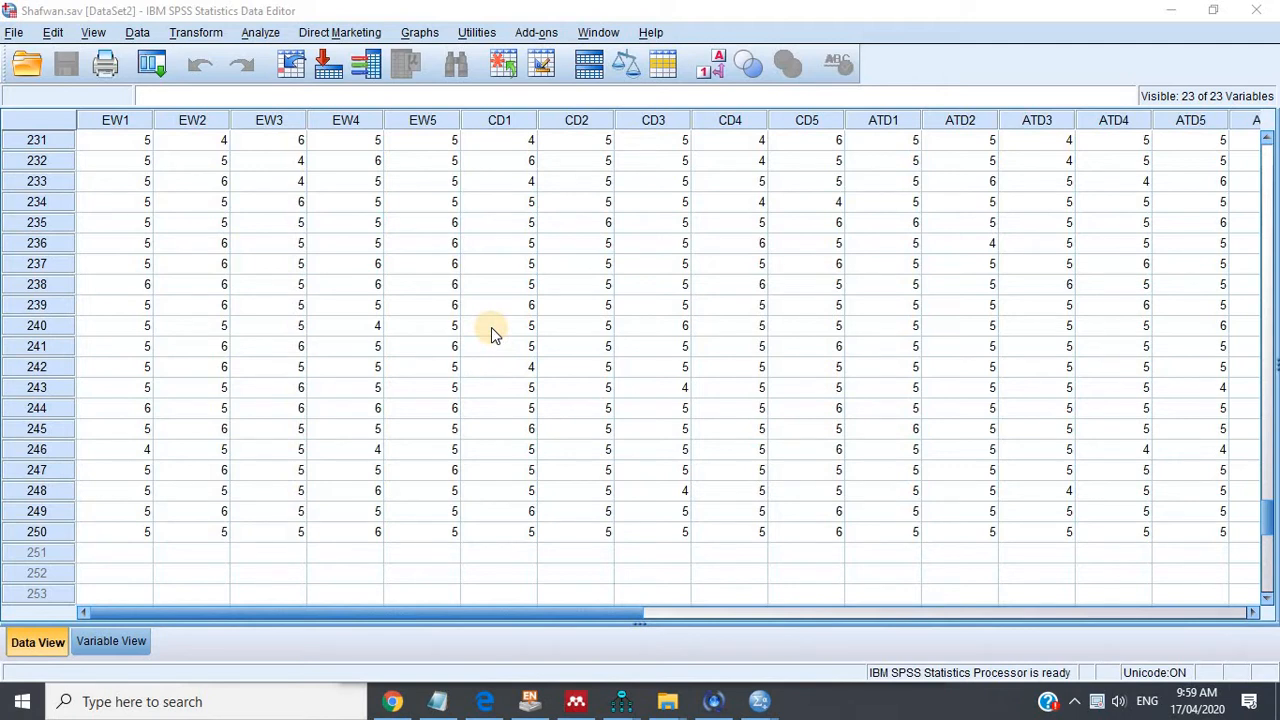
Start a Factor dimension reduction analysis and include all the variables from EW1 to TI6.
{"action": "left_click", "coordinate": [266, 33]}
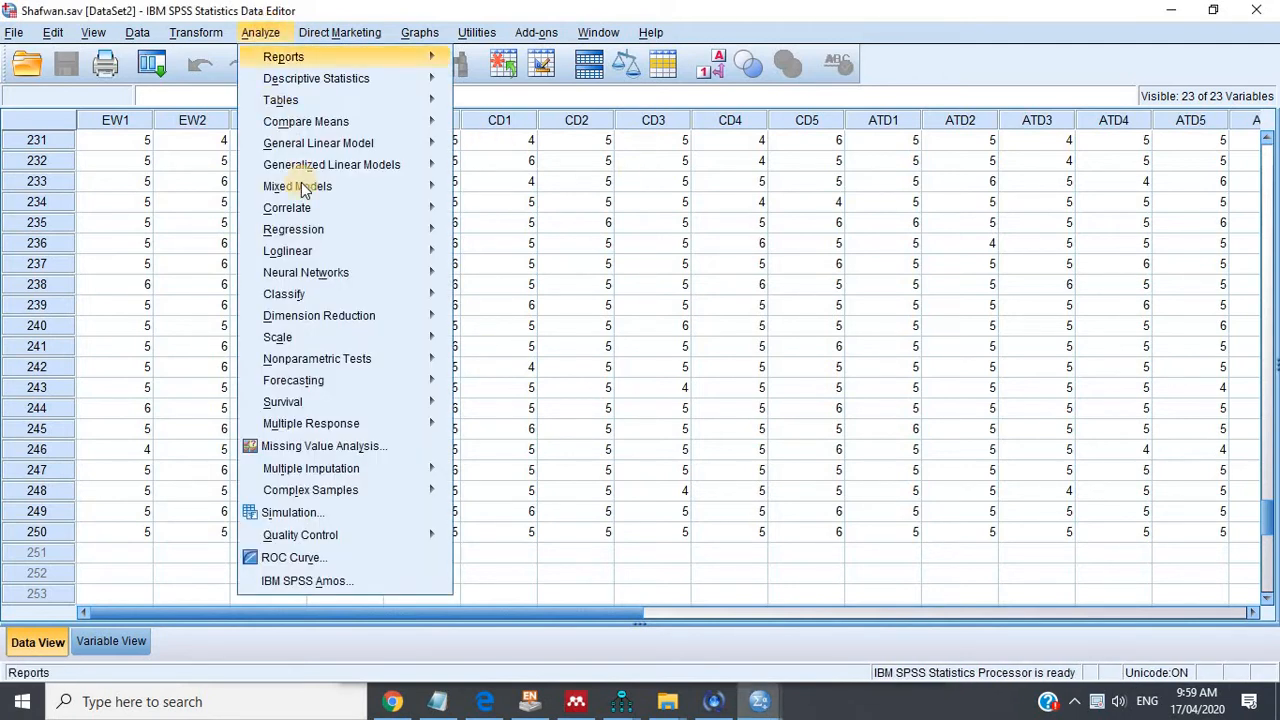
{"action": "mouse_move", "coordinate": [430, 316]}
{"action": "left_click", "coordinate": [488, 318]}
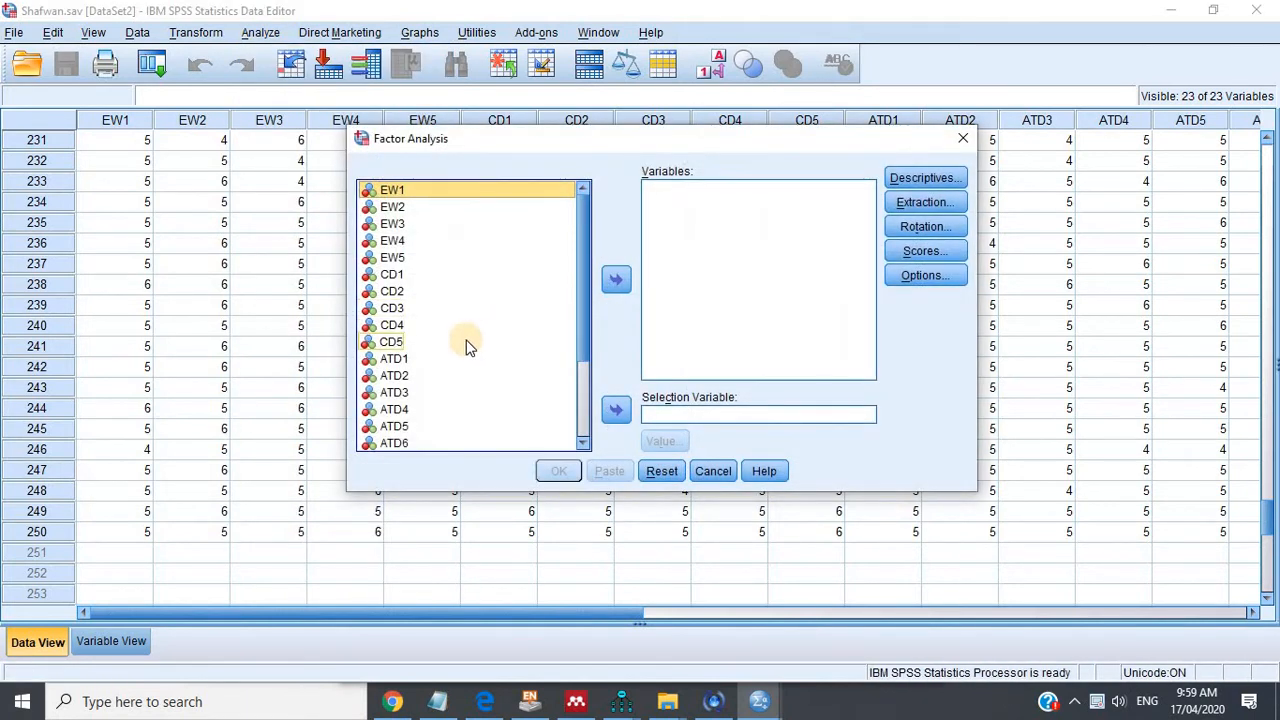
{"action": "scroll", "coordinate": [465, 345], "scroll_direction": "down", "scroll_amount": 2}
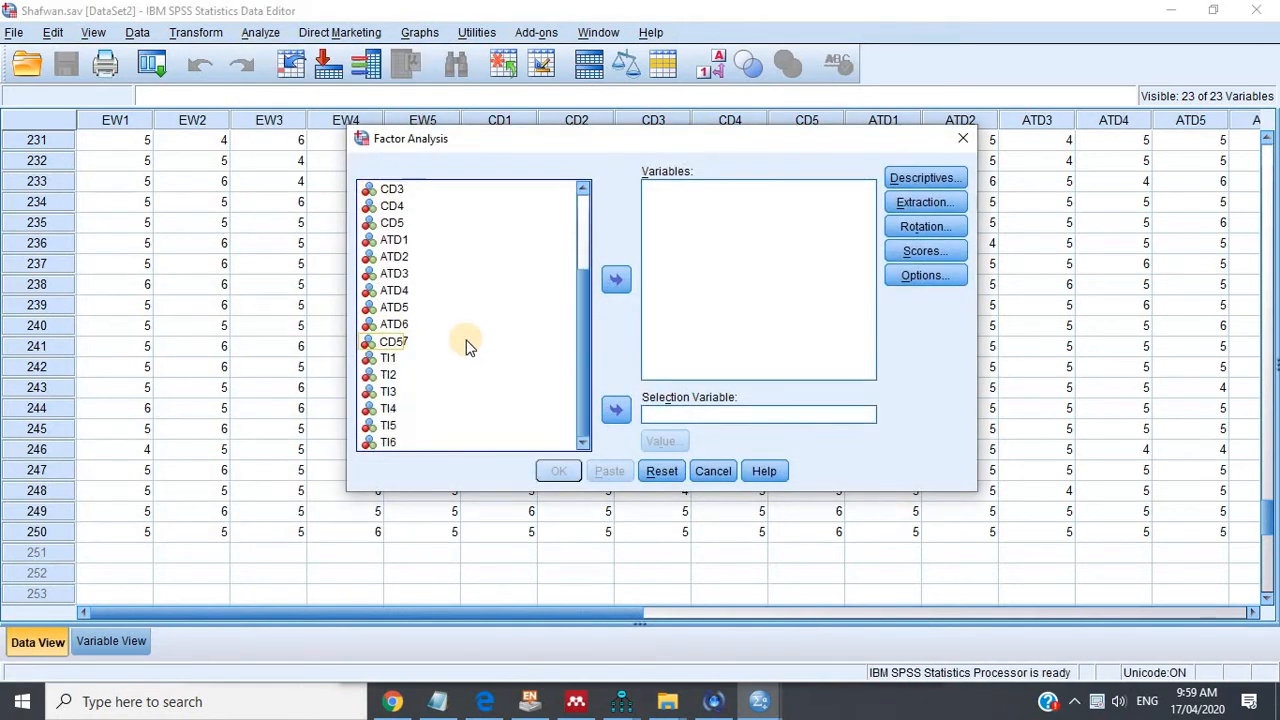
{"action": "left_click", "coordinate": [403, 425]}
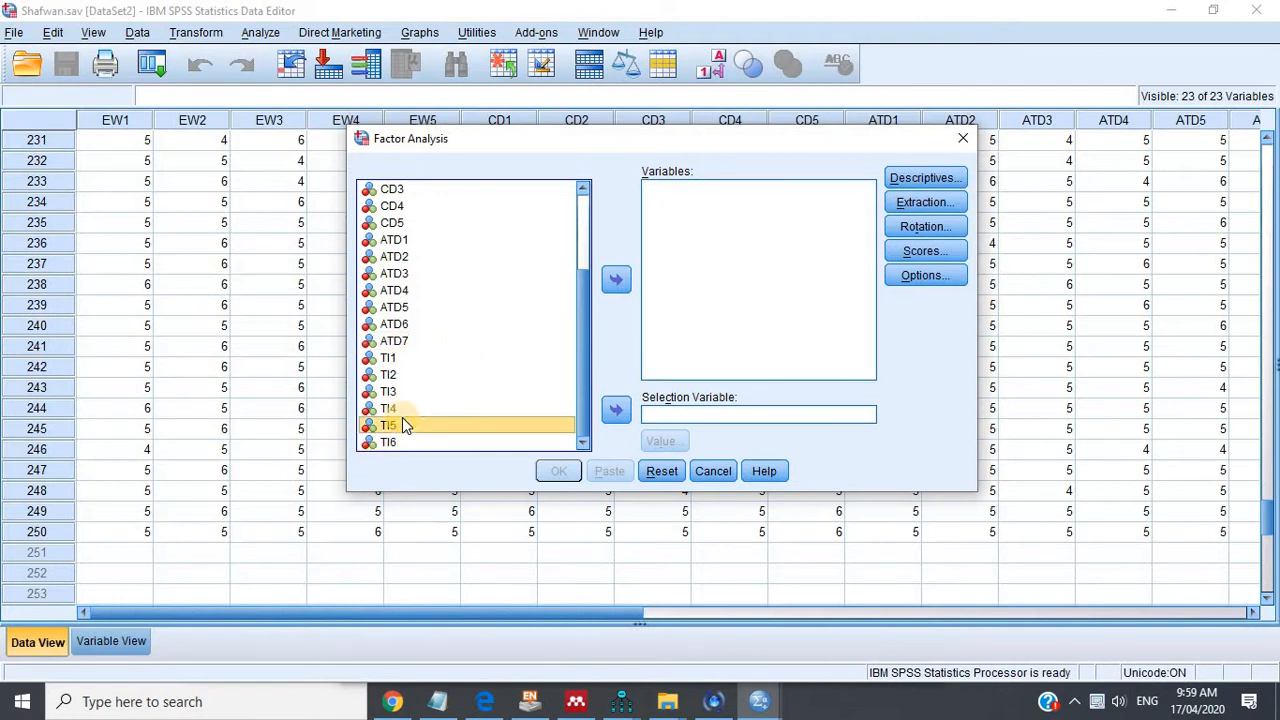
{"action": "left_click", "coordinate": [412, 307]}
{"action": "key", "text": "ctrl+a"}
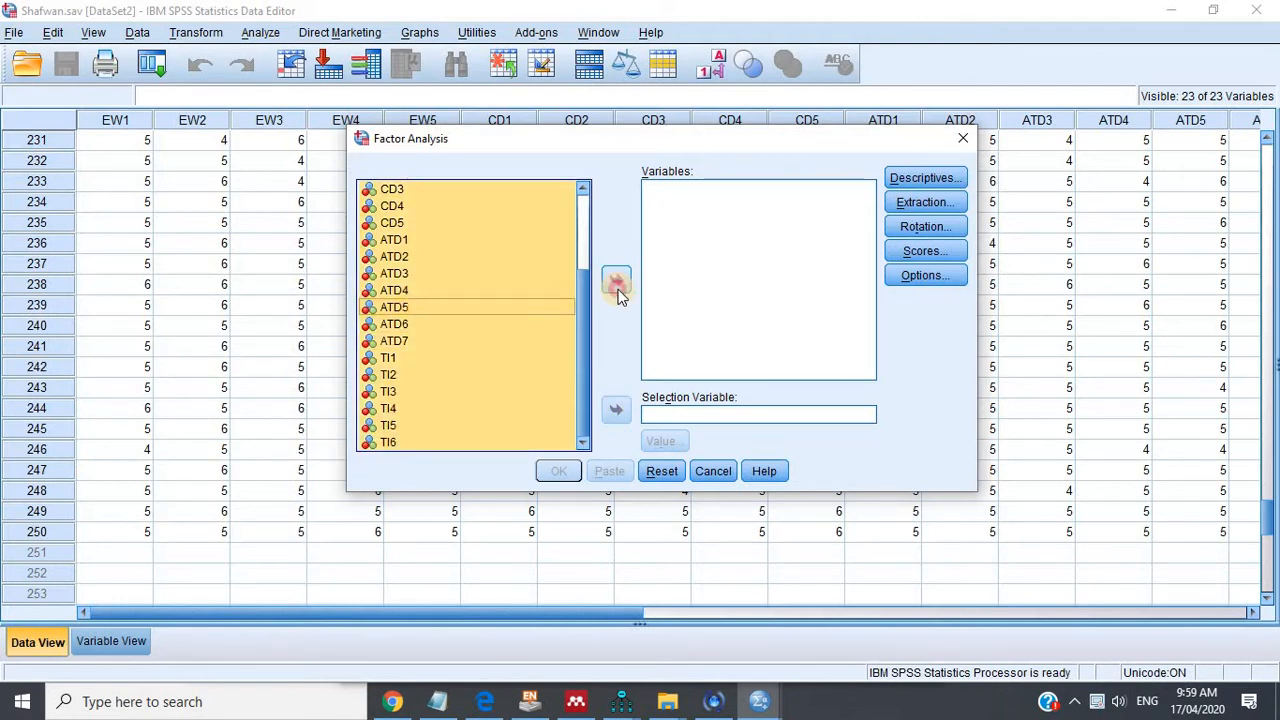
{"action": "left_click", "coordinate": [616, 280]}
Set the factor analysis coefficients to be sorted by size and suppress those with an absolute value below .4.
{"action": "left_click", "coordinate": [948, 285]}
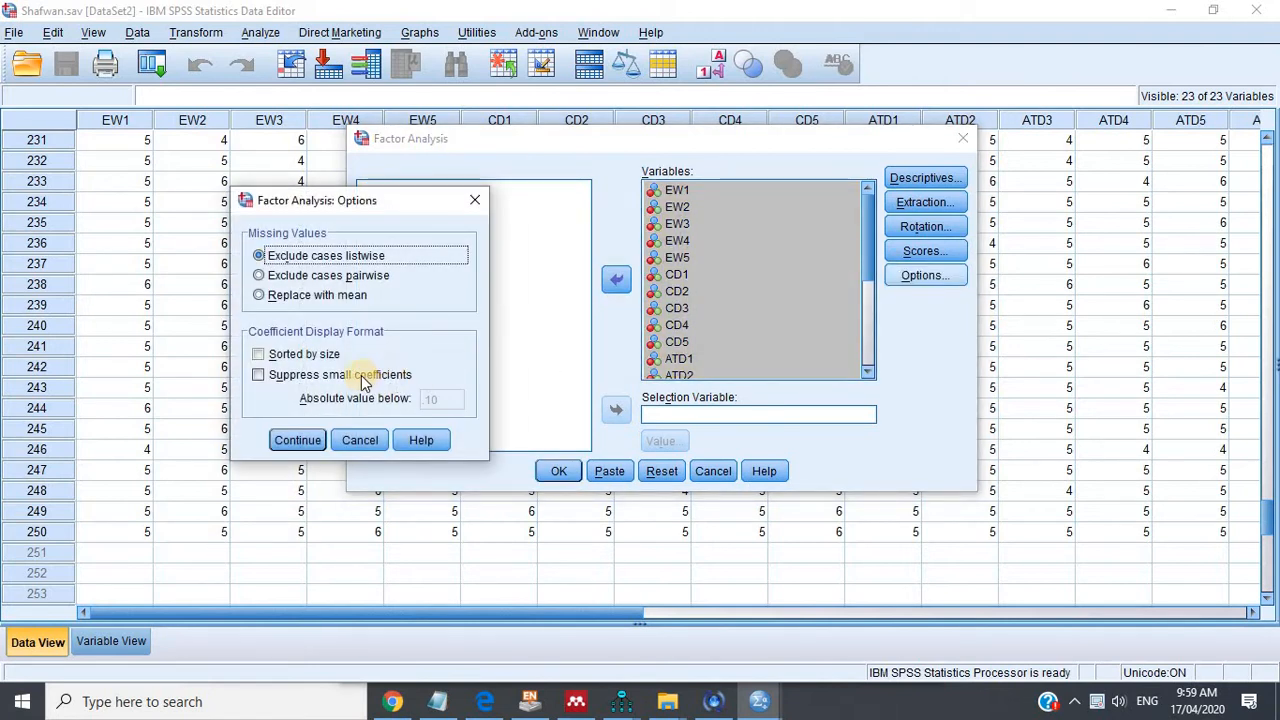
{"action": "left_click", "coordinate": [350, 374]}
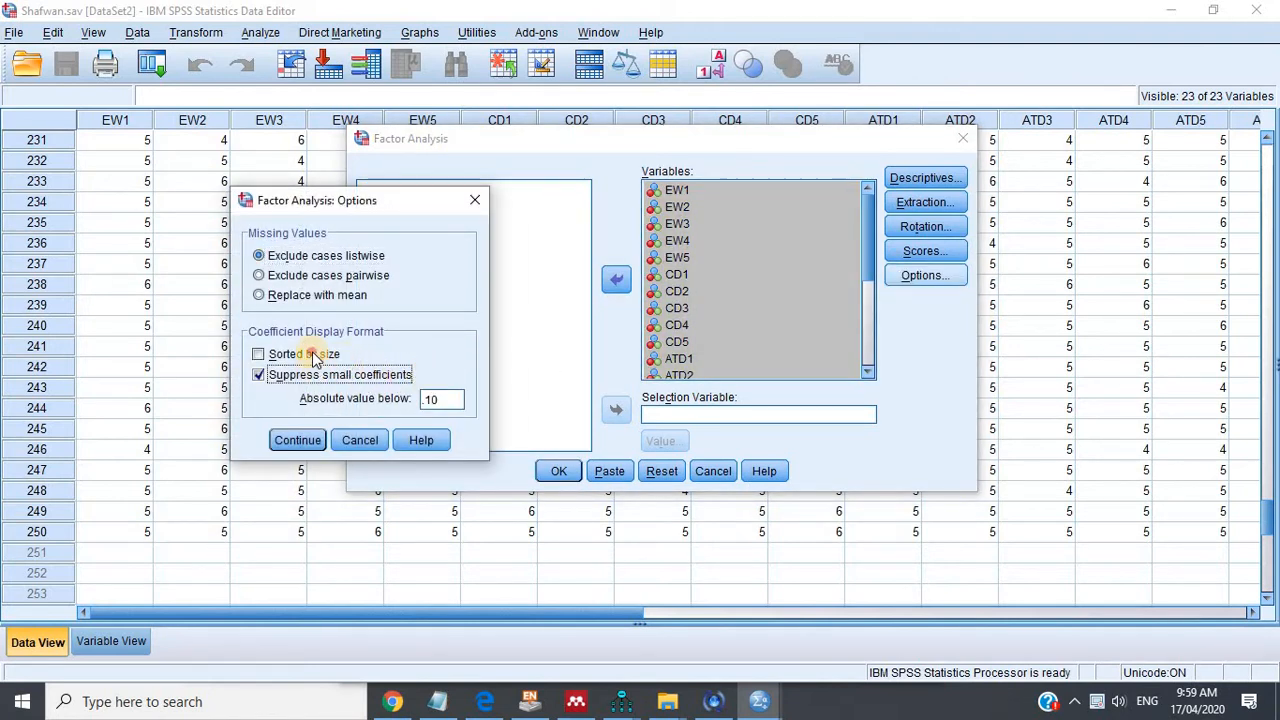
{"action": "left_click", "coordinate": [308, 354]}
{"action": "double_click", "coordinate": [438, 400]}
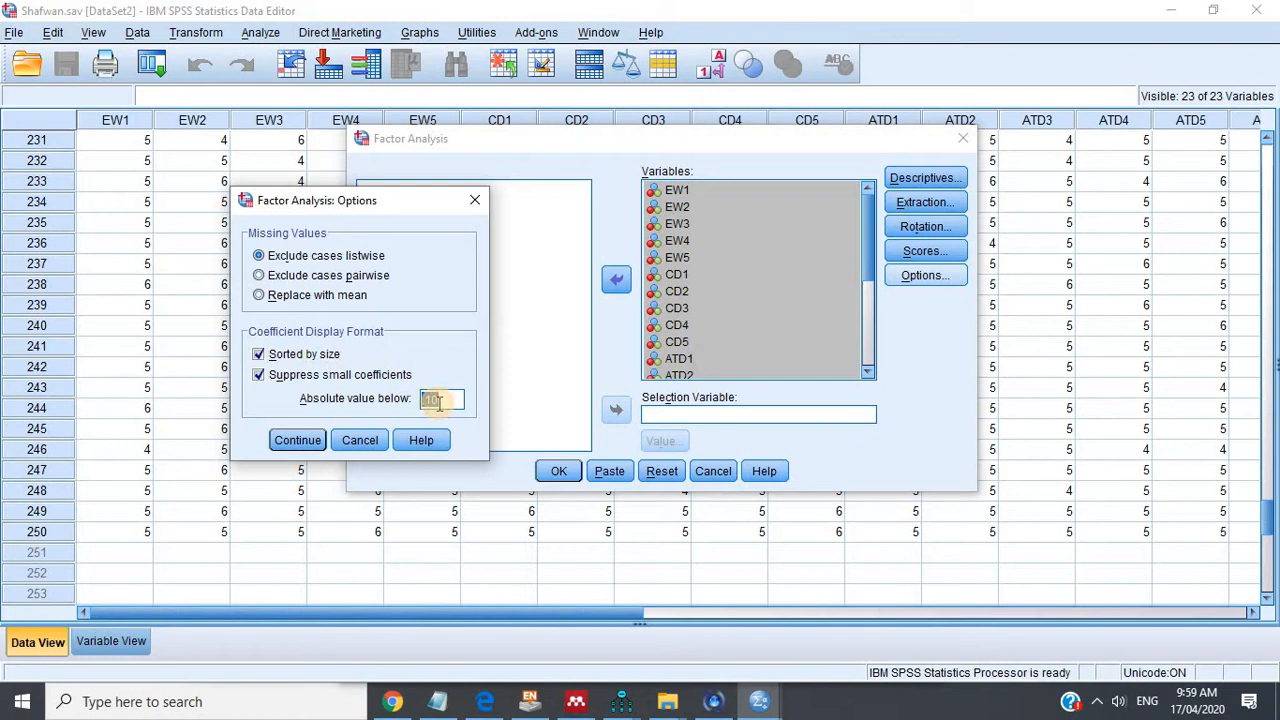
{"action": "type", "text": ".4"}
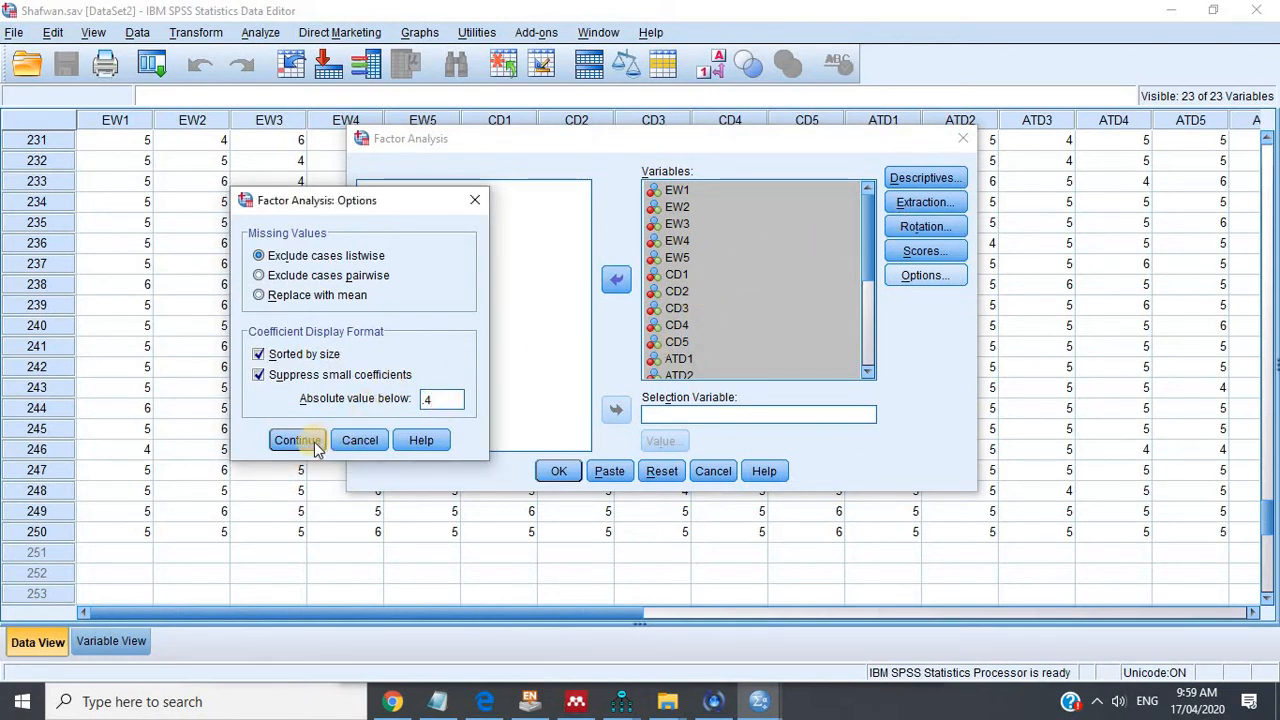
{"action": "left_click", "coordinate": [298, 440]}
Set the rotation method to Direct Oblimin with a maximum of 40 iterations for convergence.
{"action": "left_click", "coordinate": [925, 226]}
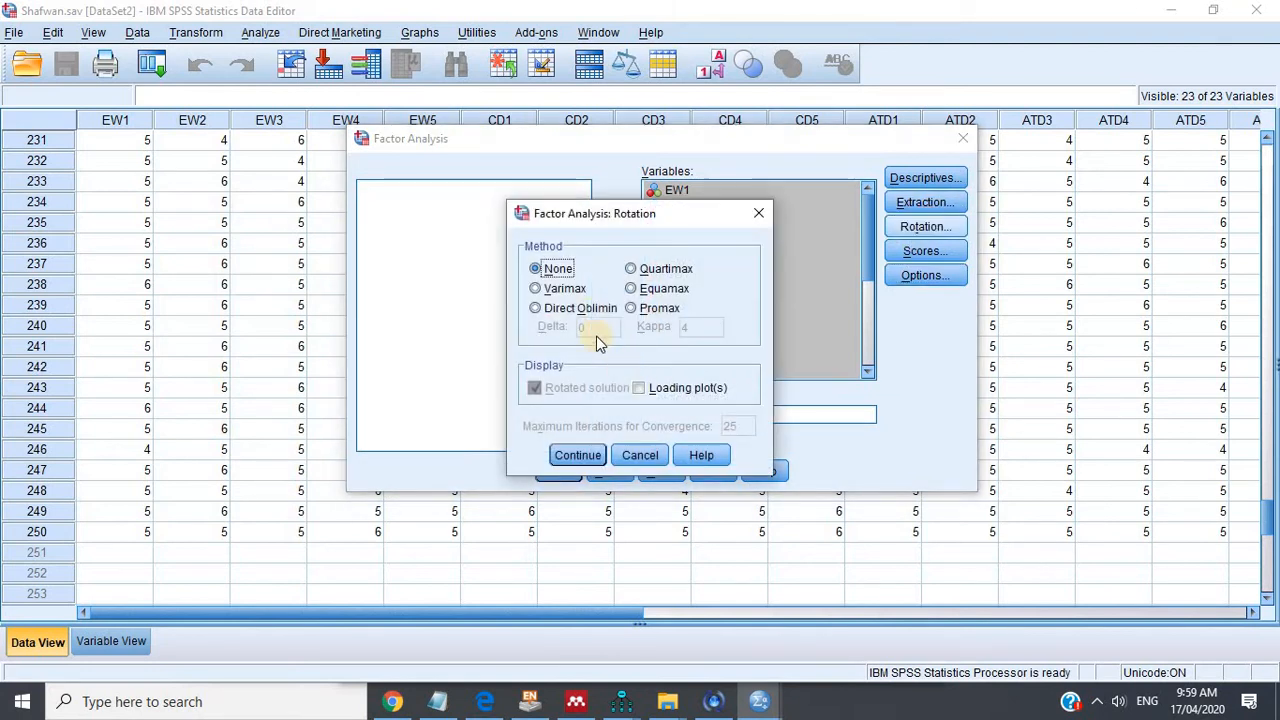
{"action": "left_click", "coordinate": [580, 308]}
{"action": "double_click", "coordinate": [738, 426]}
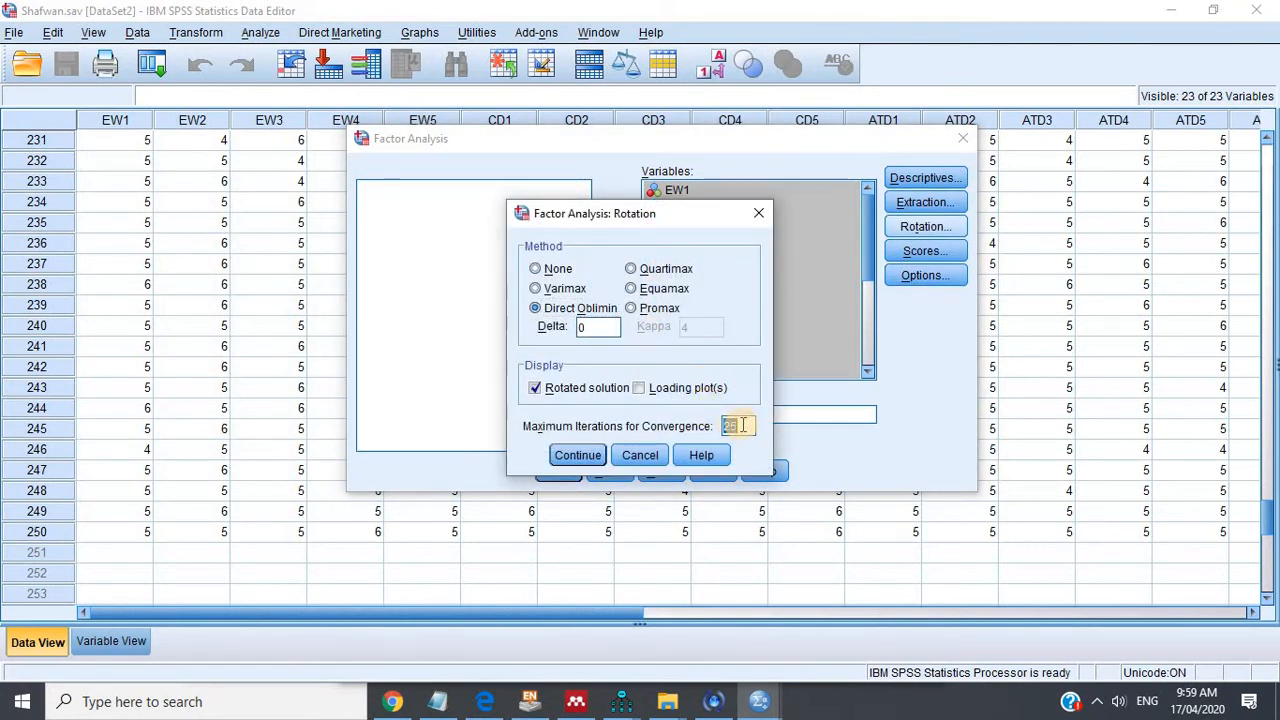
{"action": "type", "text": "40"}
{"action": "left_click", "coordinate": [589, 466]}
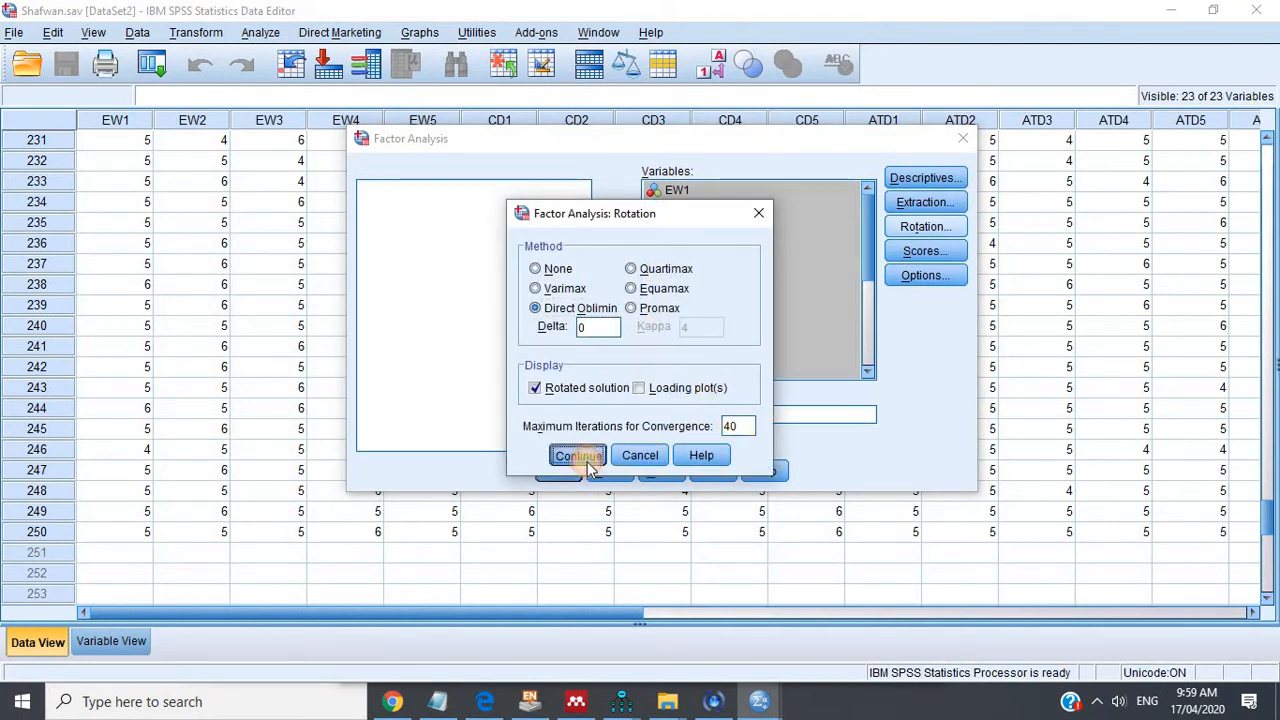
Run the factor analysis on all variables and show its Pattern Matrix in the output.
{"action": "left_click", "coordinate": [560, 471]}
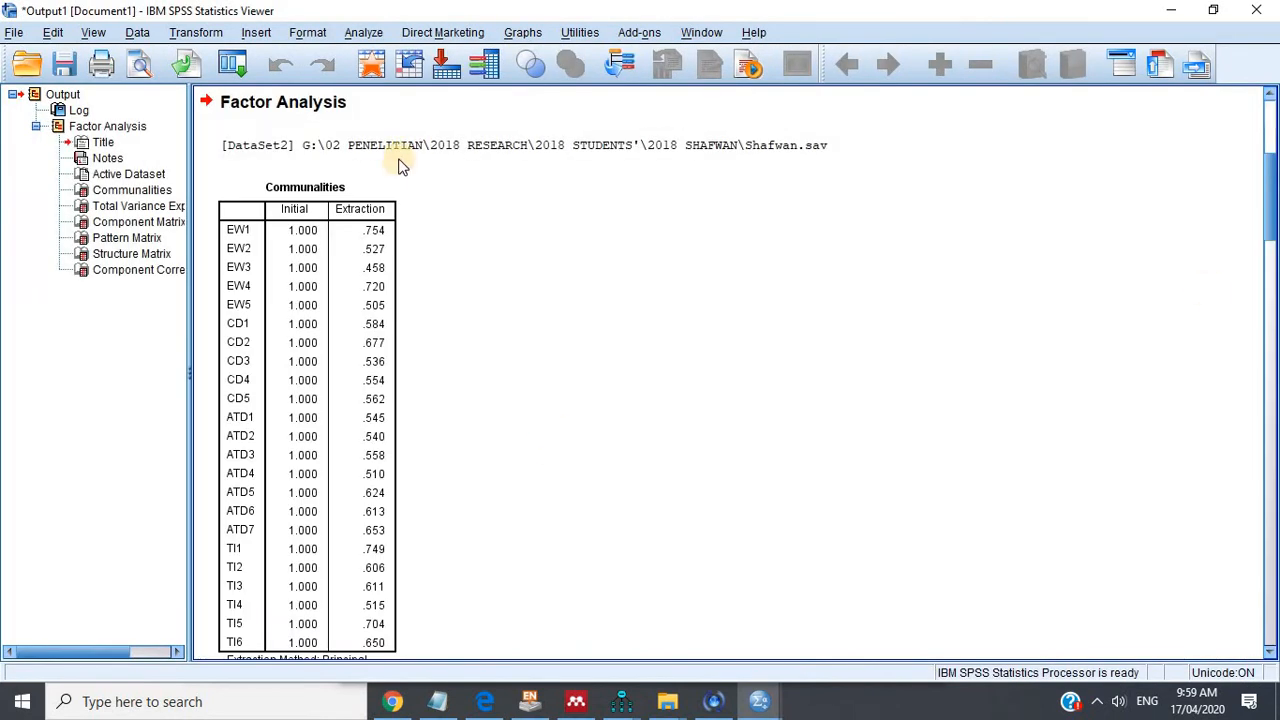
{"action": "left_click", "coordinate": [146, 240]}
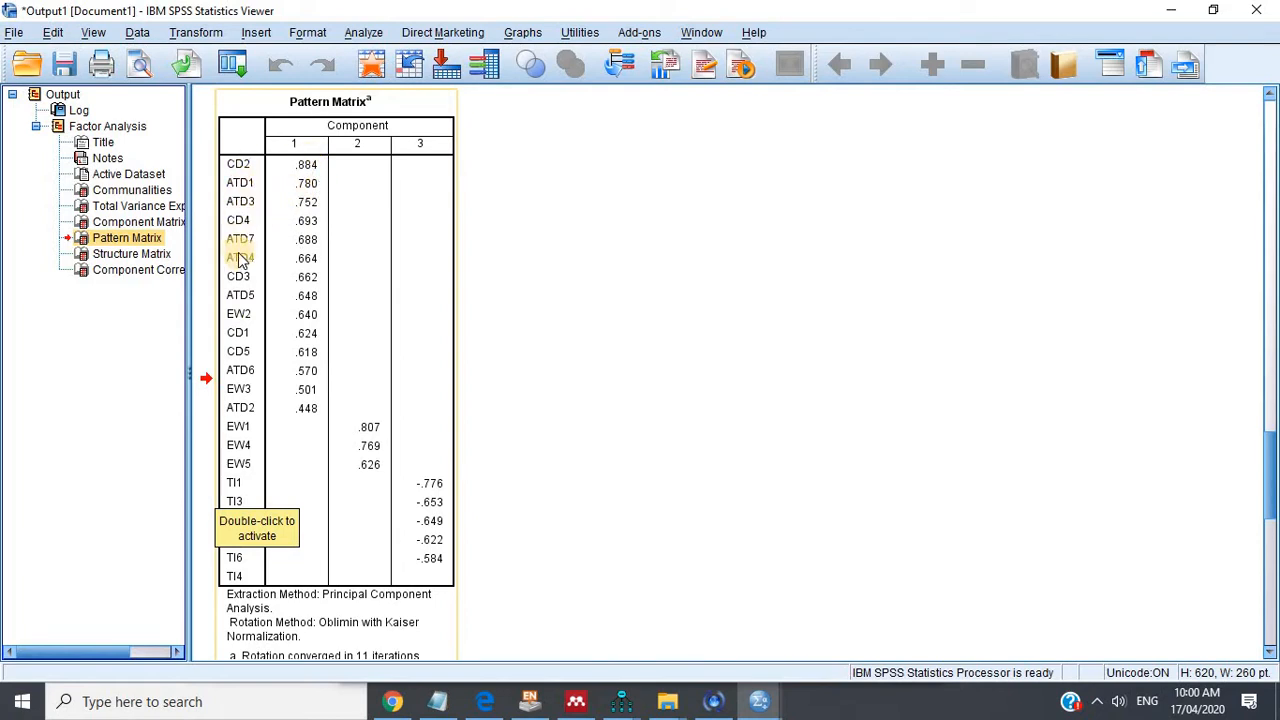
Rerun the factor analysis with only EW1 to EW5 as variables.
{"action": "left_click", "coordinate": [364, 36]}
{"action": "mouse_move", "coordinate": [423, 315]}
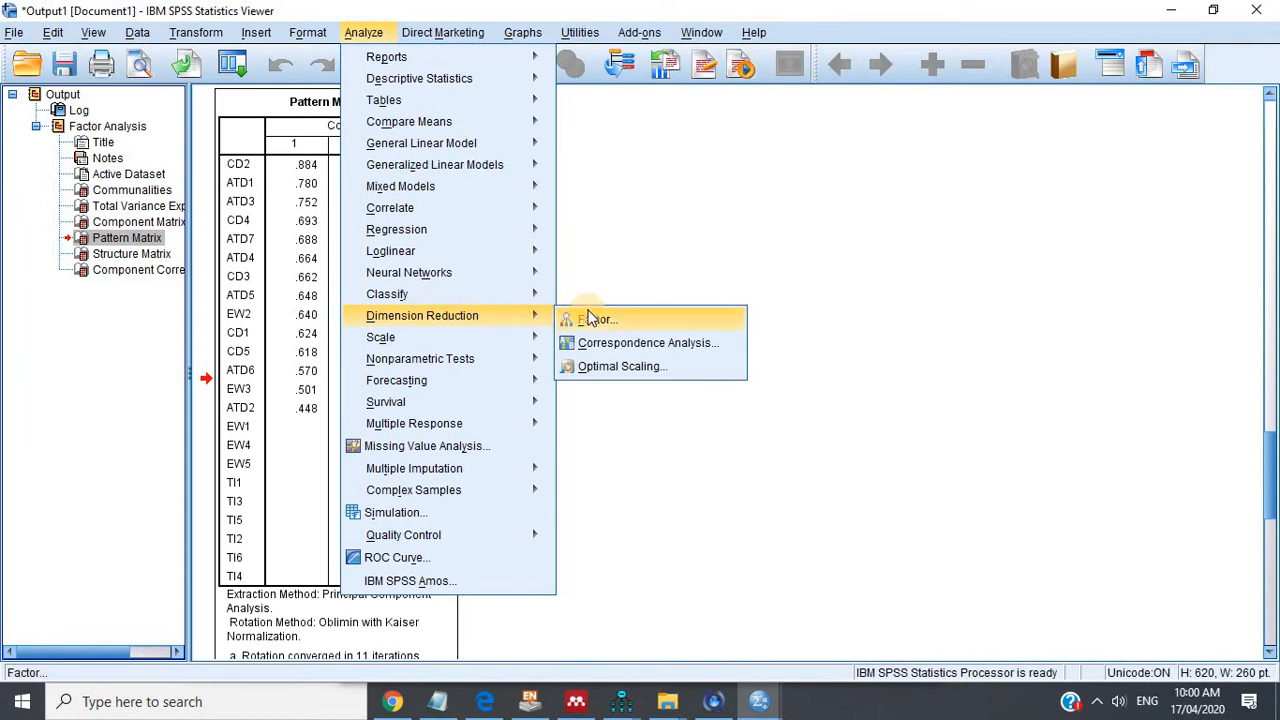
{"action": "left_click", "coordinate": [590, 318]}
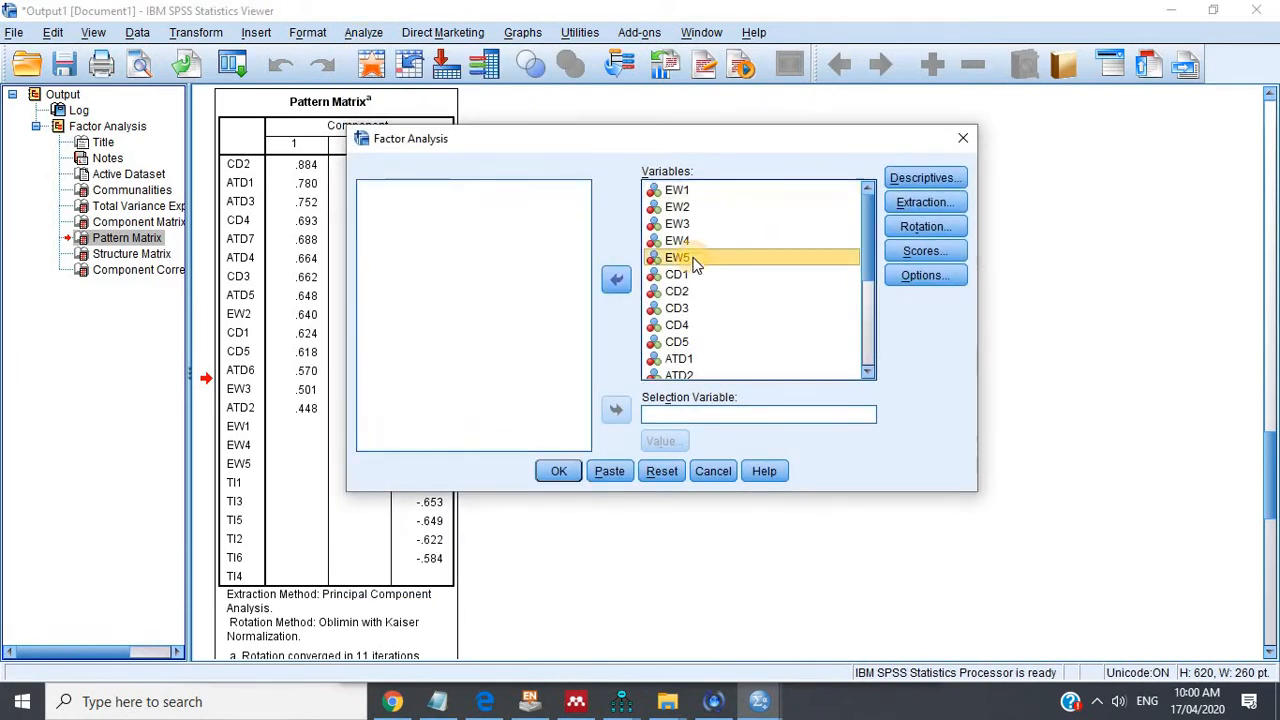
{"action": "key", "text": "ctrl+a"}
{"action": "left_click", "coordinate": [616, 279]}
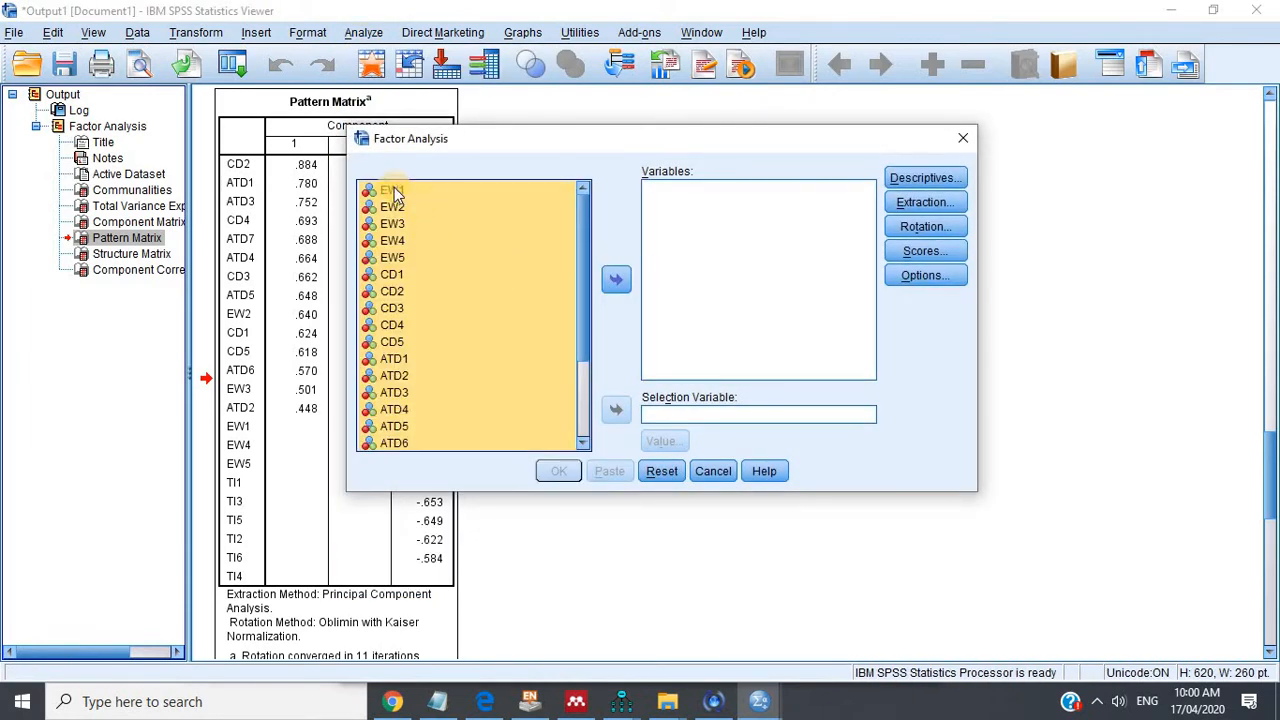
{"action": "left_click", "coordinate": [392, 257]}
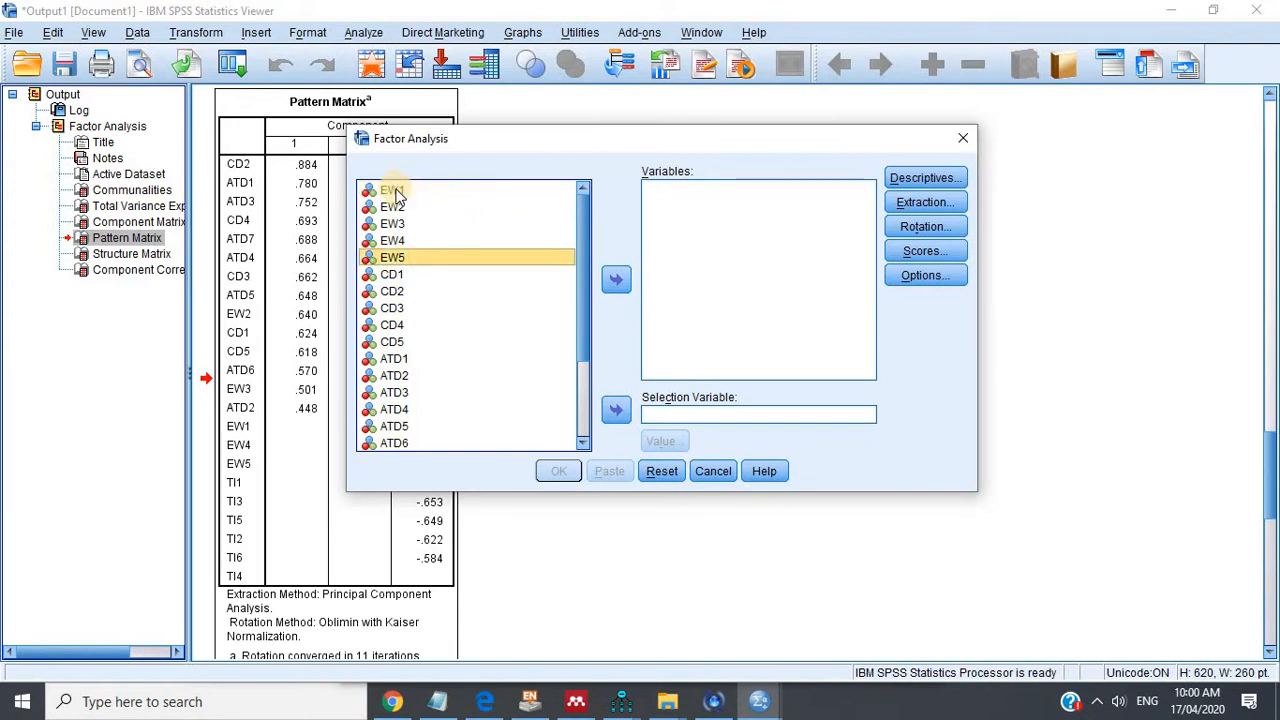
{"action": "left_click", "coordinate": [395, 192], "text": "shift"}
{"action": "left_click", "coordinate": [616, 279]}
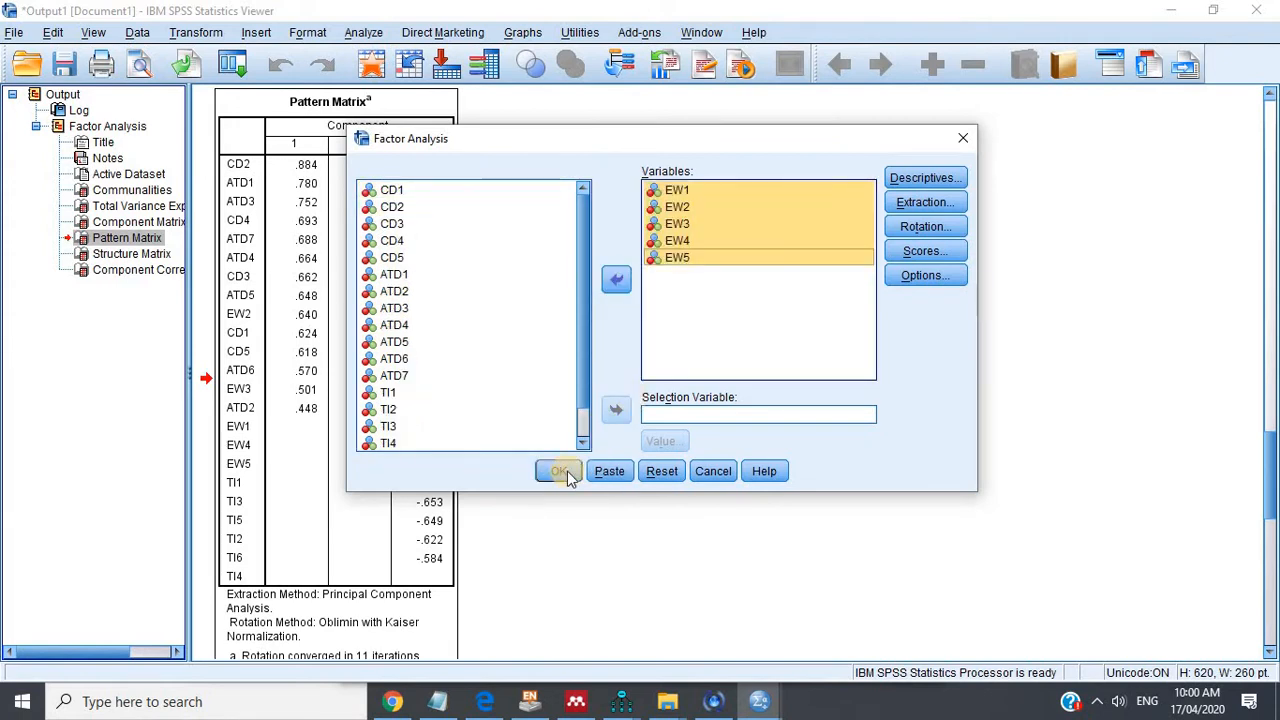
{"action": "left_click", "coordinate": [561, 471]}
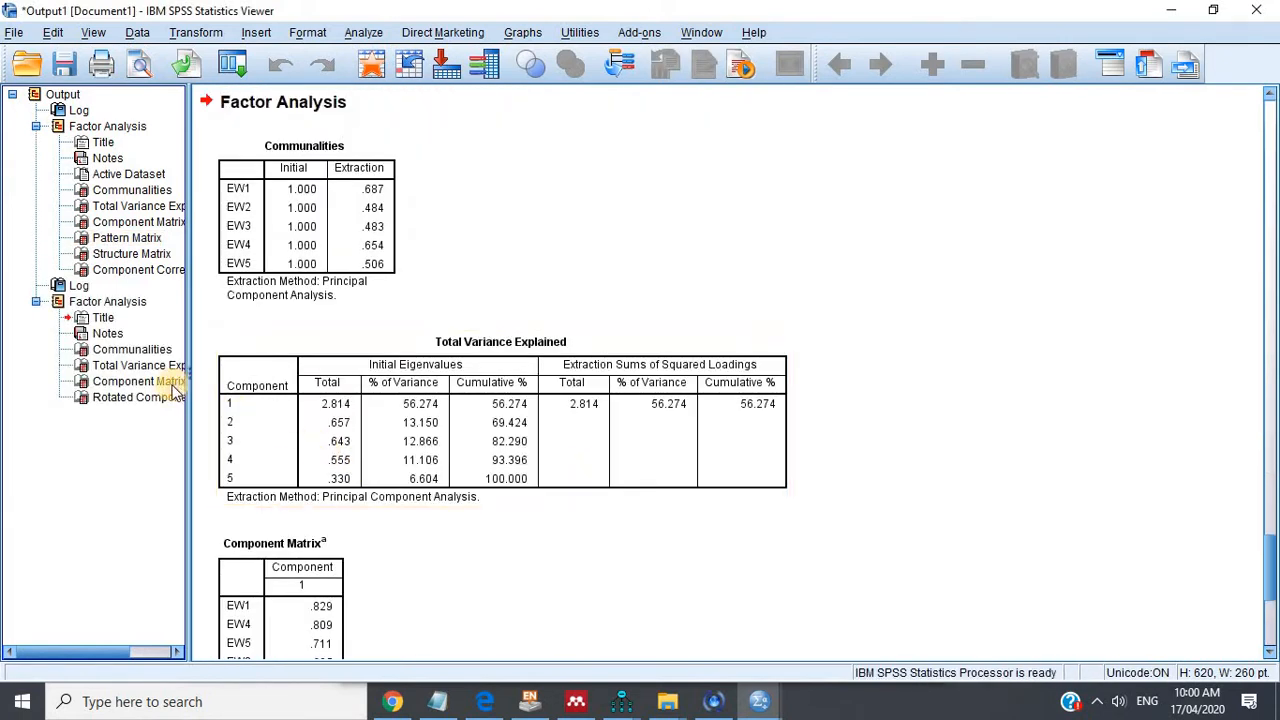
Copy the Component Matrix table of the EW1 to EW5 factor analysis from the output.
{"action": "left_click", "coordinate": [150, 382]}
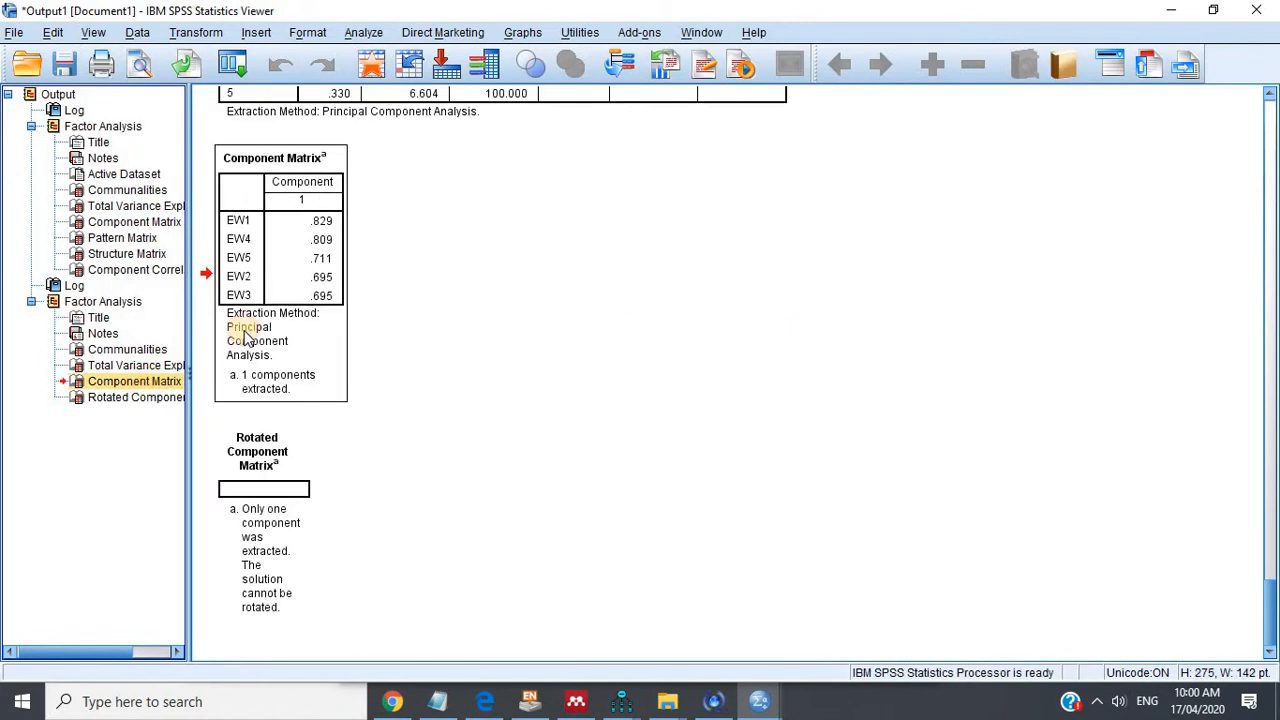
{"action": "right_click", "coordinate": [251, 278]}
{"action": "left_click", "coordinate": [265, 307]}
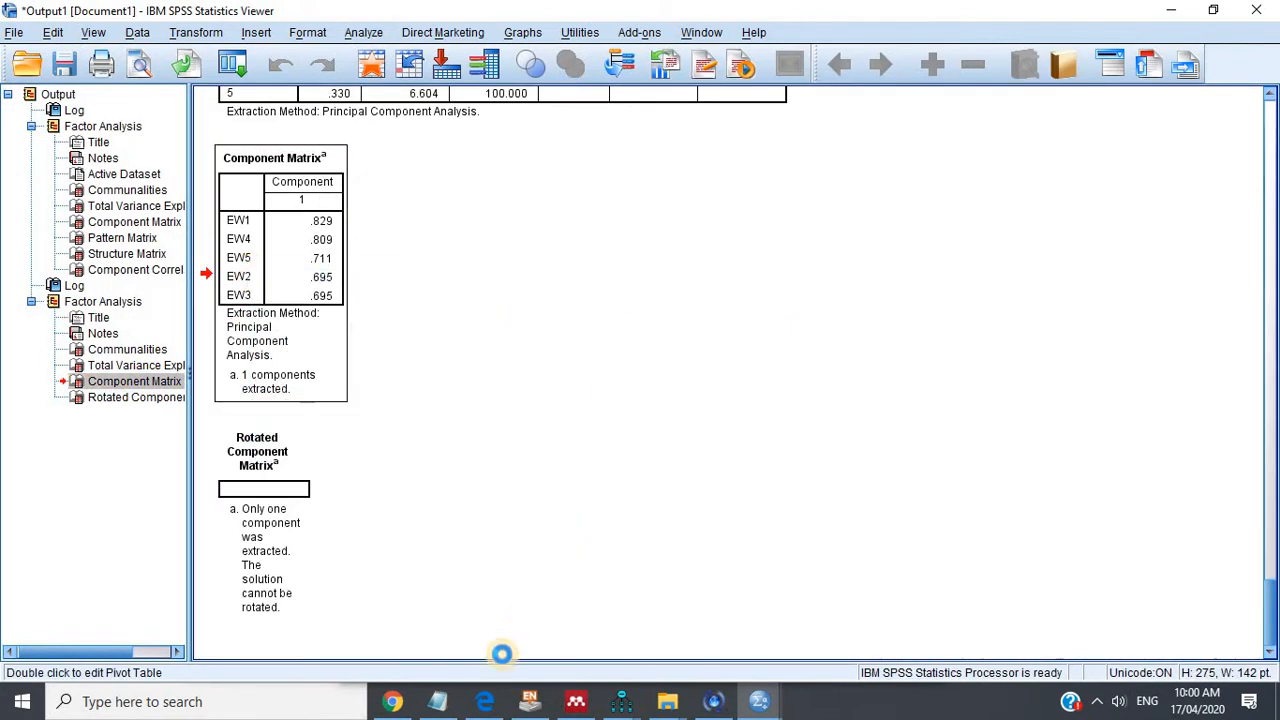
Open Word and create a blank document.
{"action": "left_click", "coordinate": [27, 706]}
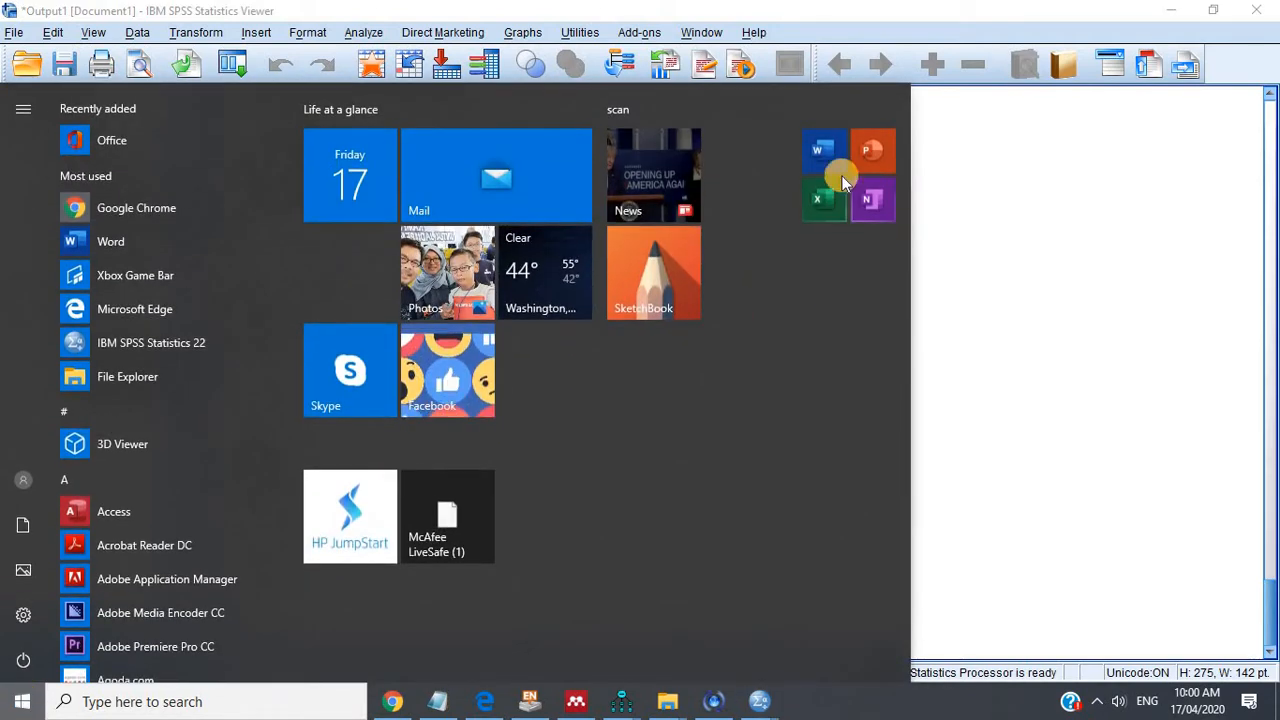
{"action": "left_click", "coordinate": [837, 163]}
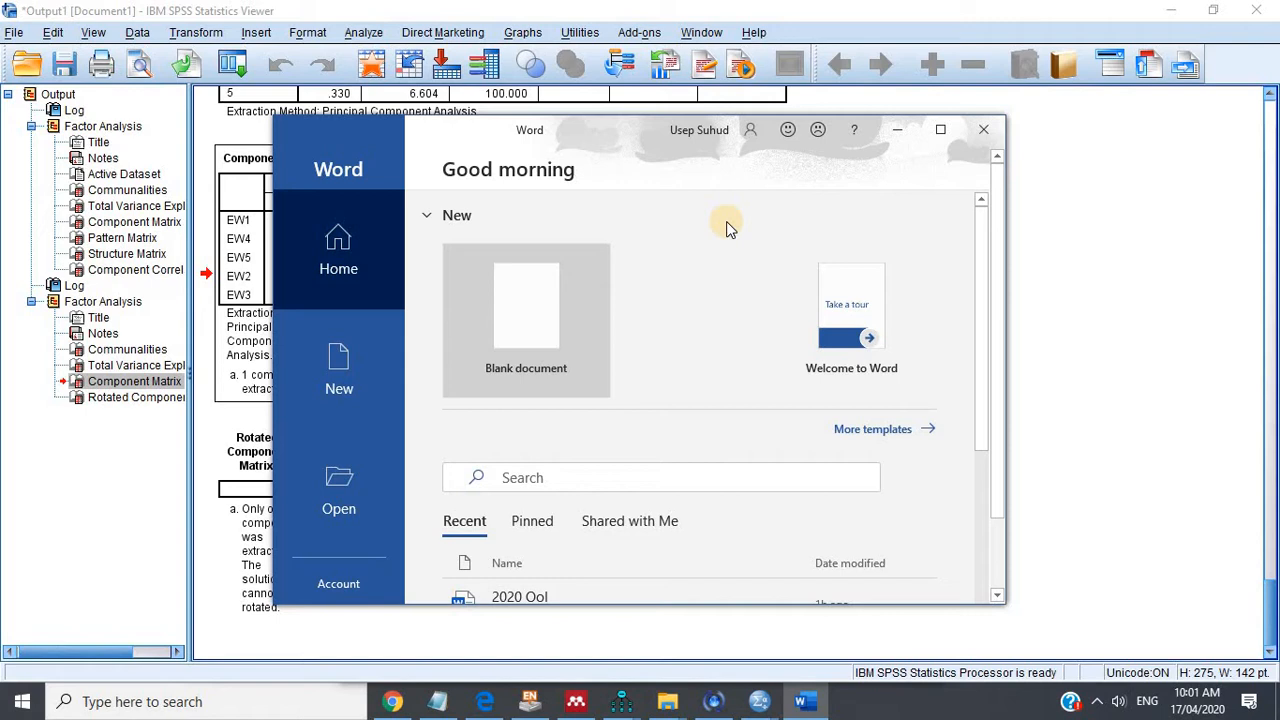
{"action": "left_click", "coordinate": [540, 280]}
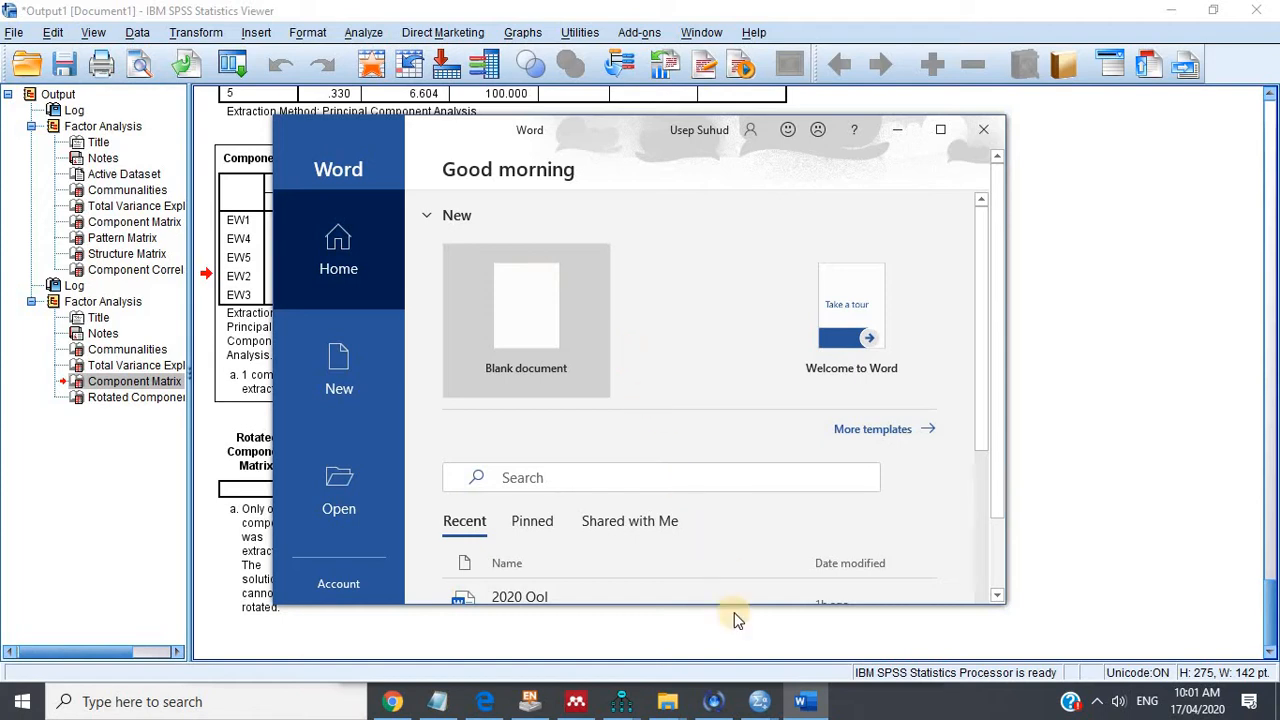
Switch to the SPSS dataset Ojek_879 Coded_Transformed.sav and close it.
{"action": "mouse_move", "coordinate": [762, 700]}
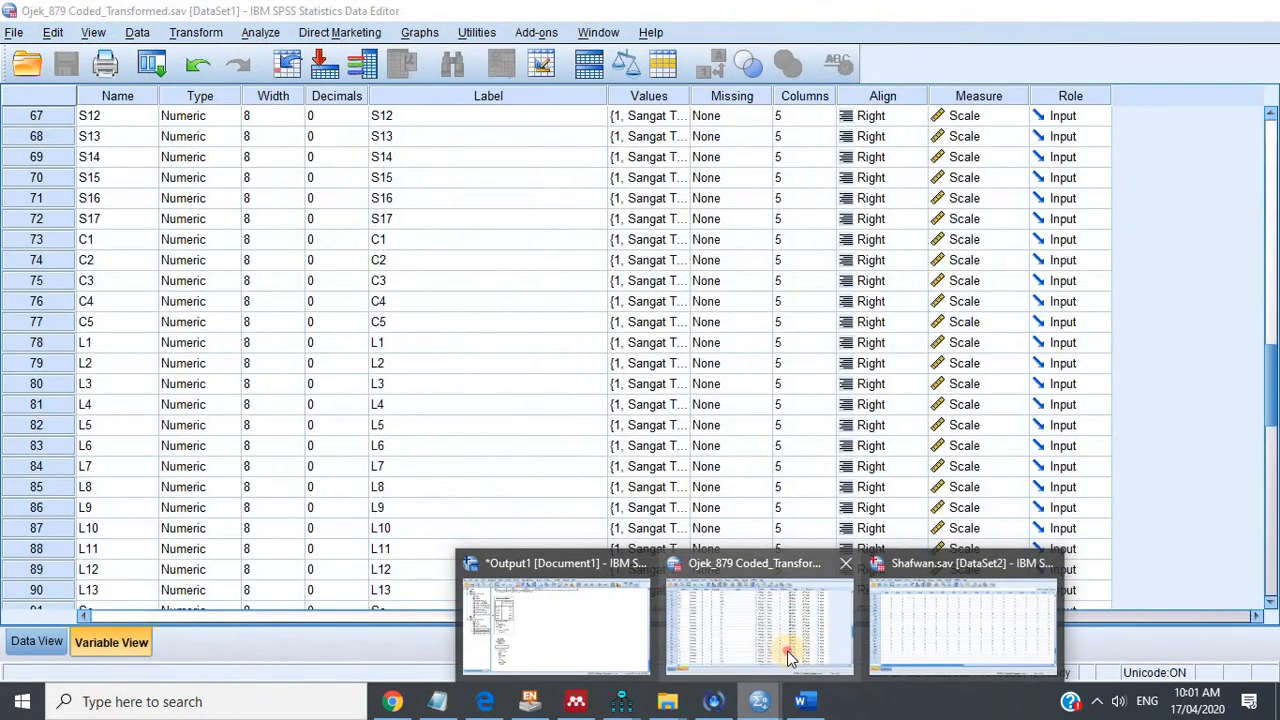
{"action": "left_click", "coordinate": [785, 648]}
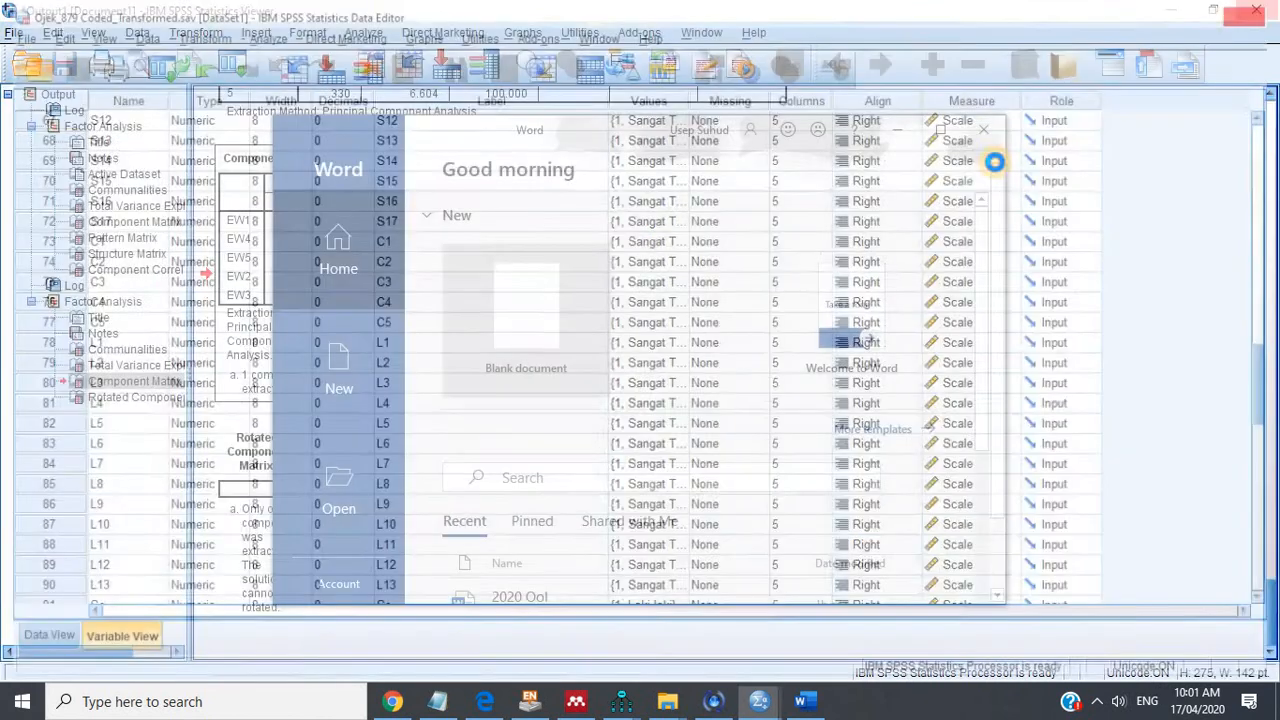
{"action": "left_click", "coordinate": [1256, 10]}
Reopen Factor Analysis from the Shafwan.sav dataset and remove EW1 to EW5 from its variables.
{"action": "mouse_move", "coordinate": [757, 703]}
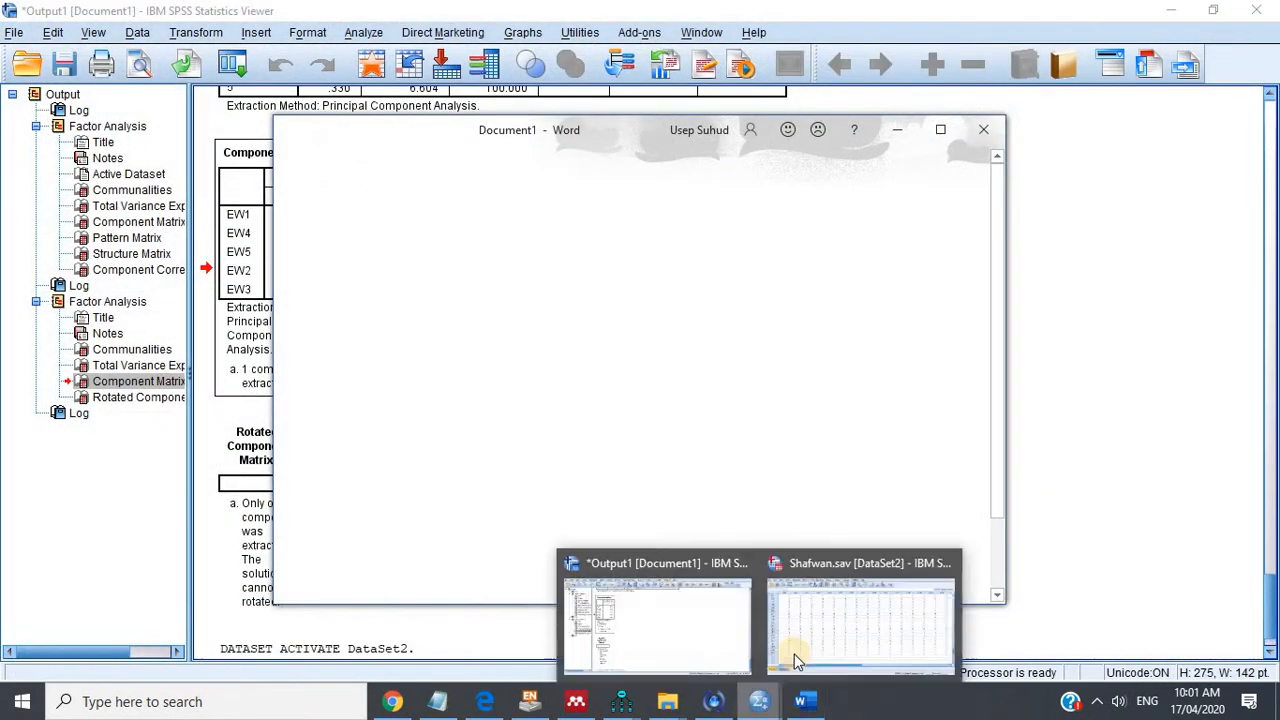
{"action": "left_click", "coordinate": [820, 625]}
{"action": "left_click", "coordinate": [260, 32]}
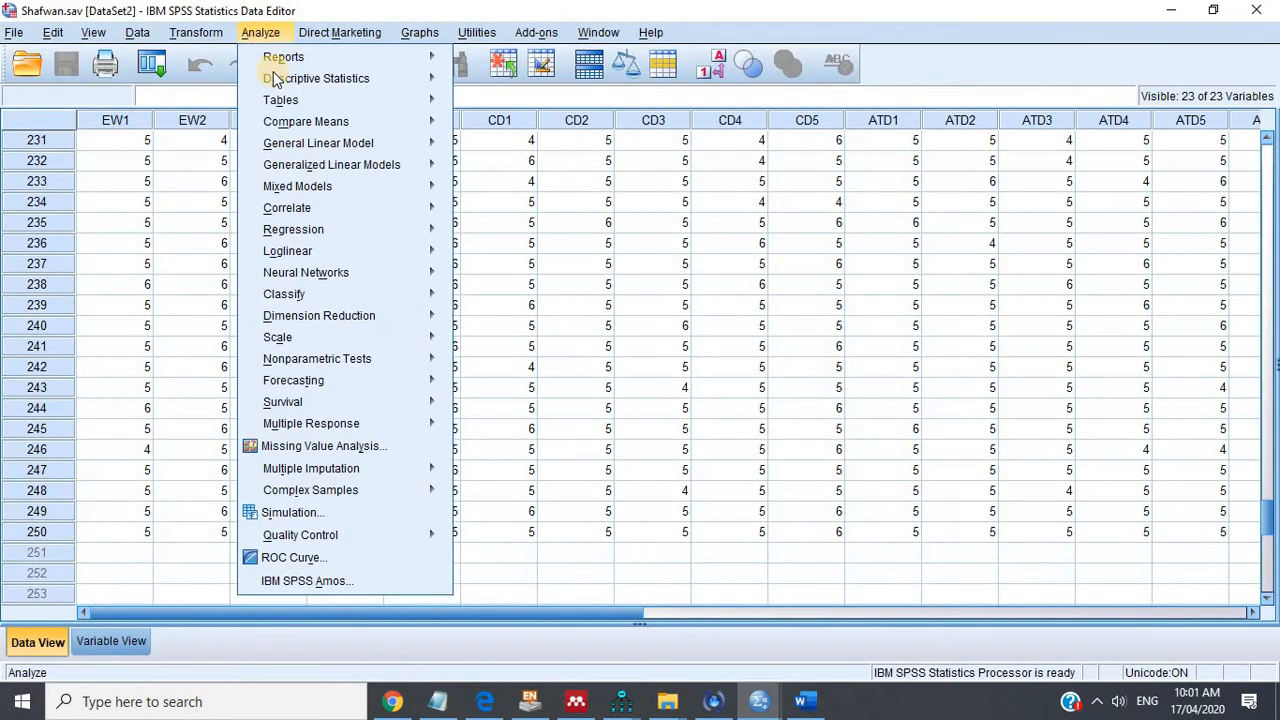
{"action": "mouse_move", "coordinate": [400, 315]}
{"action": "left_click", "coordinate": [482, 318]}
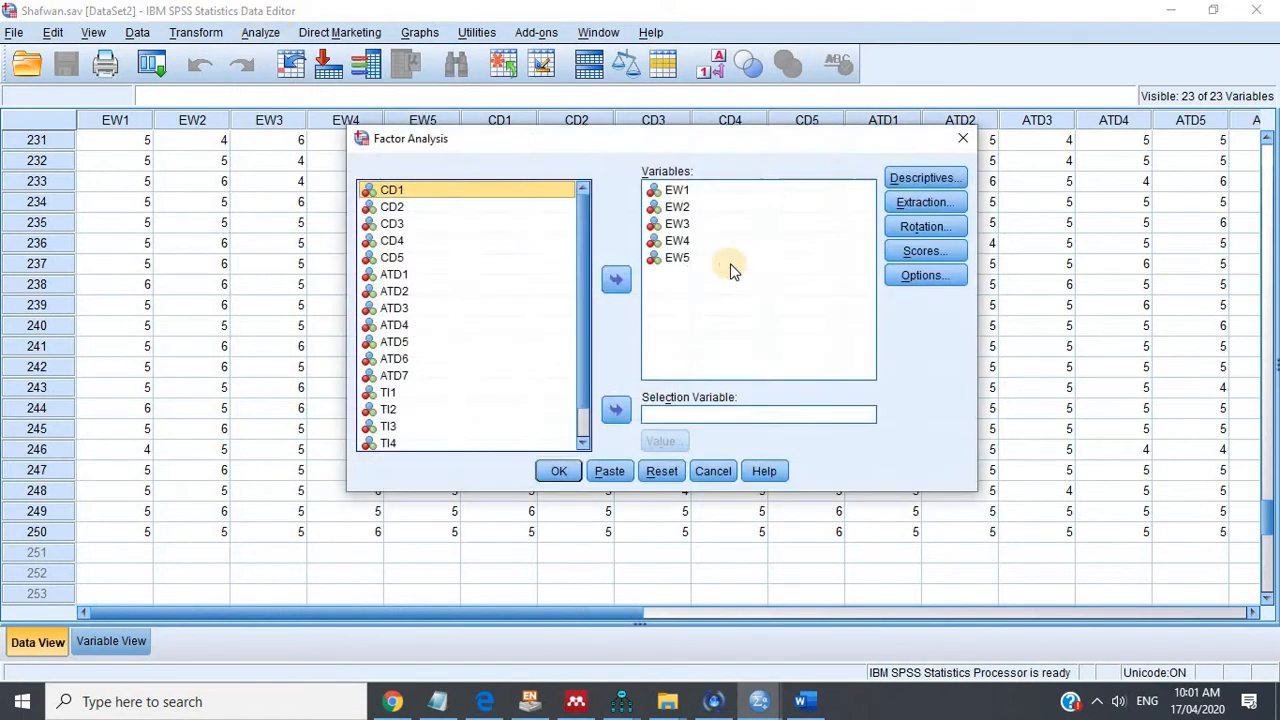
{"action": "left_click", "coordinate": [728, 259]}
{"action": "key", "text": "ctrl+a"}
{"action": "left_click", "coordinate": [617, 283]}
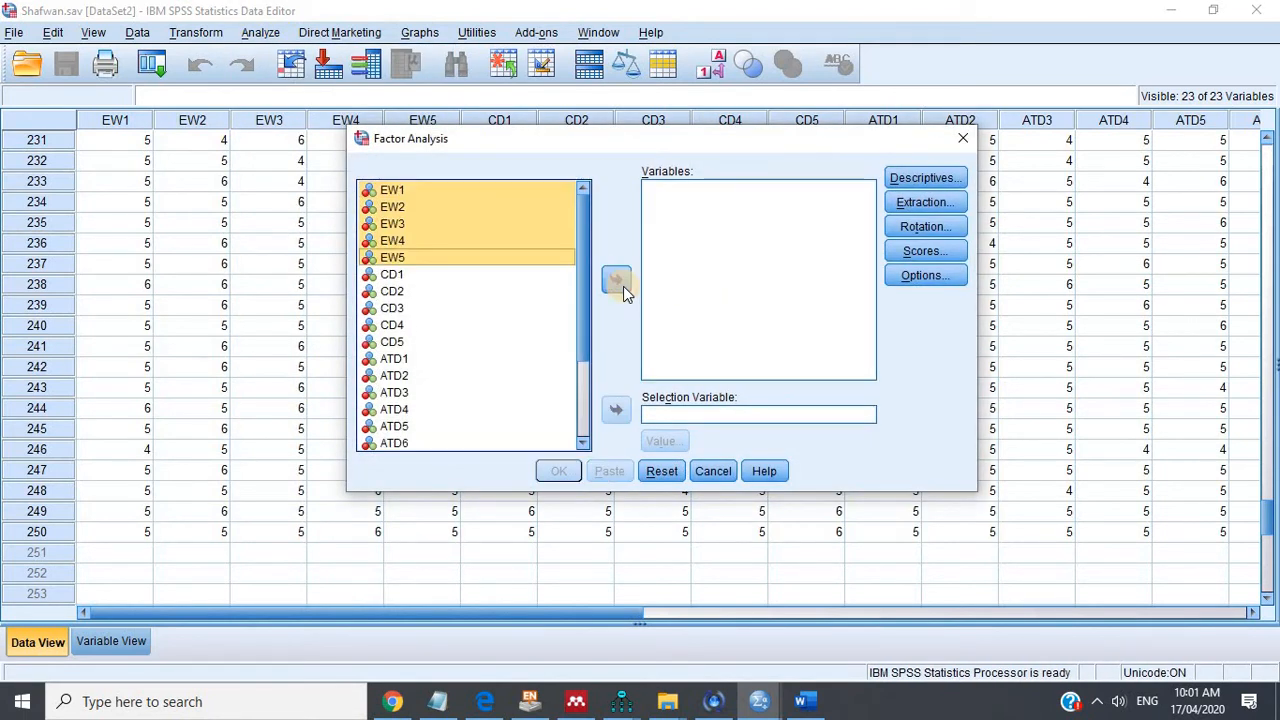
Add CD1 to CD5 as the analysis variables and run the factor analysis.
{"action": "left_click", "coordinate": [395, 274]}
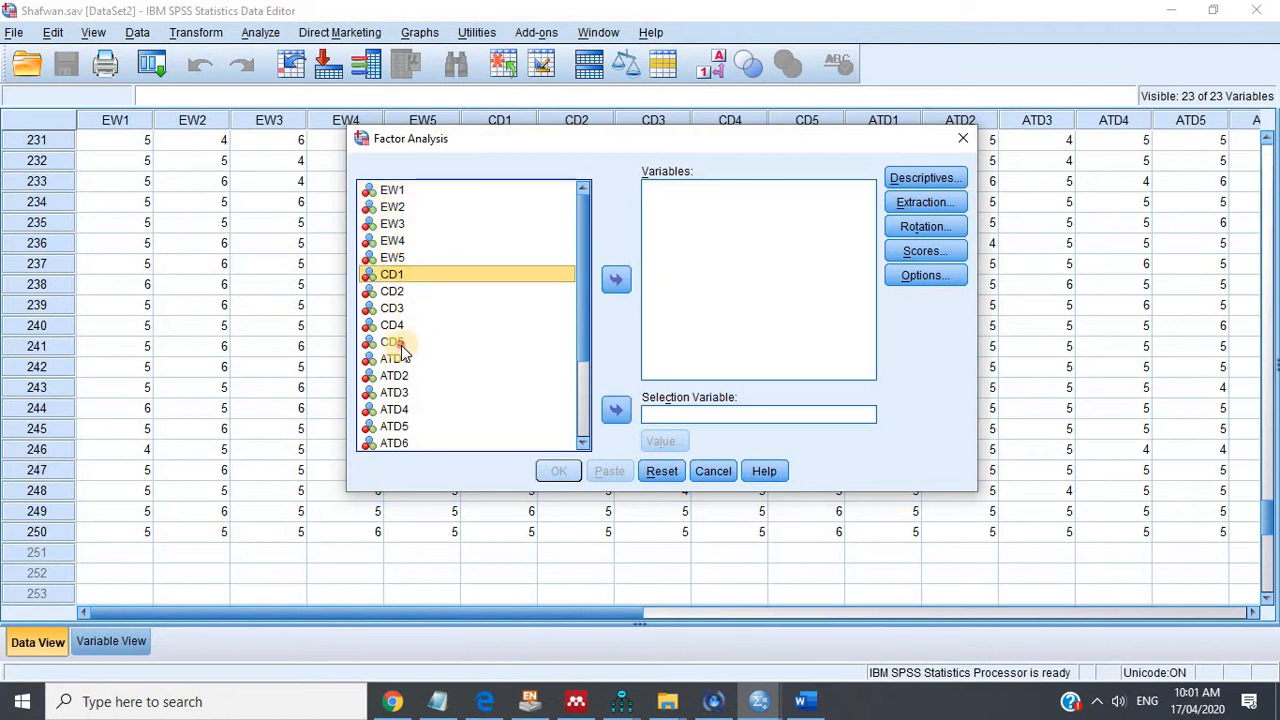
{"action": "left_click", "coordinate": [401, 345], "text": "shift"}
{"action": "left_click", "coordinate": [616, 279]}
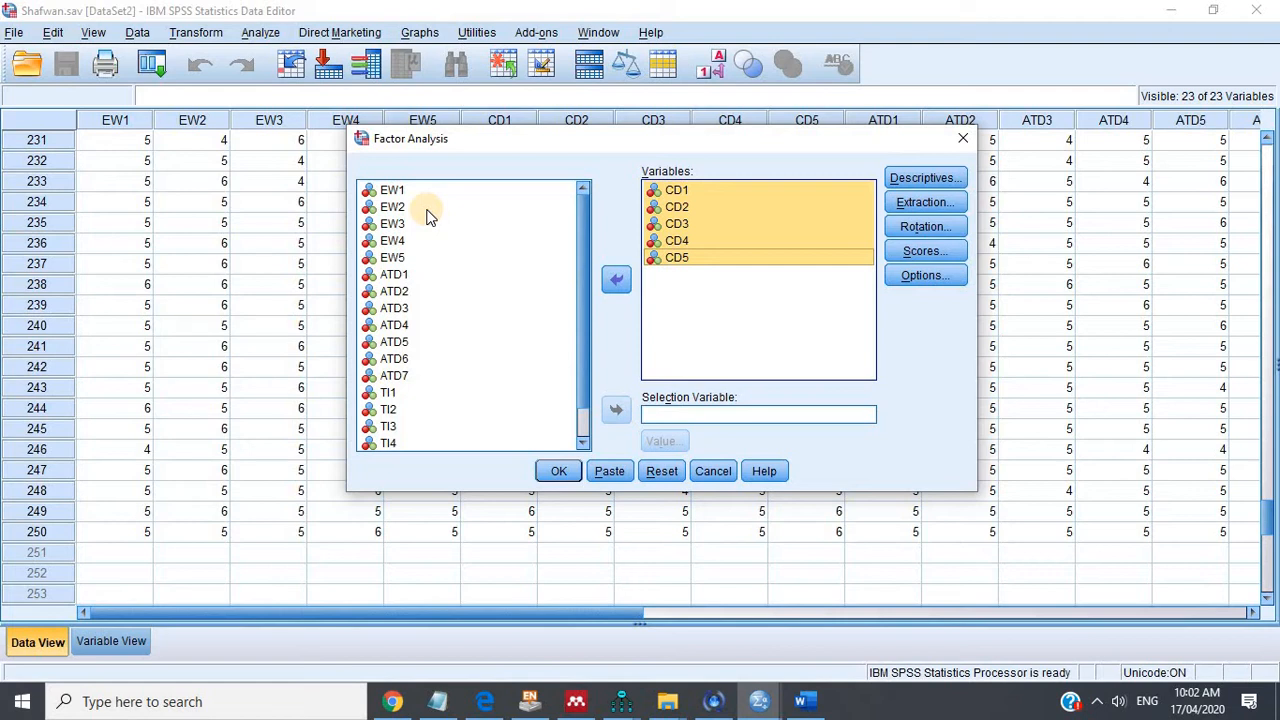
{"action": "left_click", "coordinate": [558, 470]}
View the Component Matrix of the CD variables and the one of the EW variables in the output.
{"action": "left_click", "coordinate": [110, 509]}
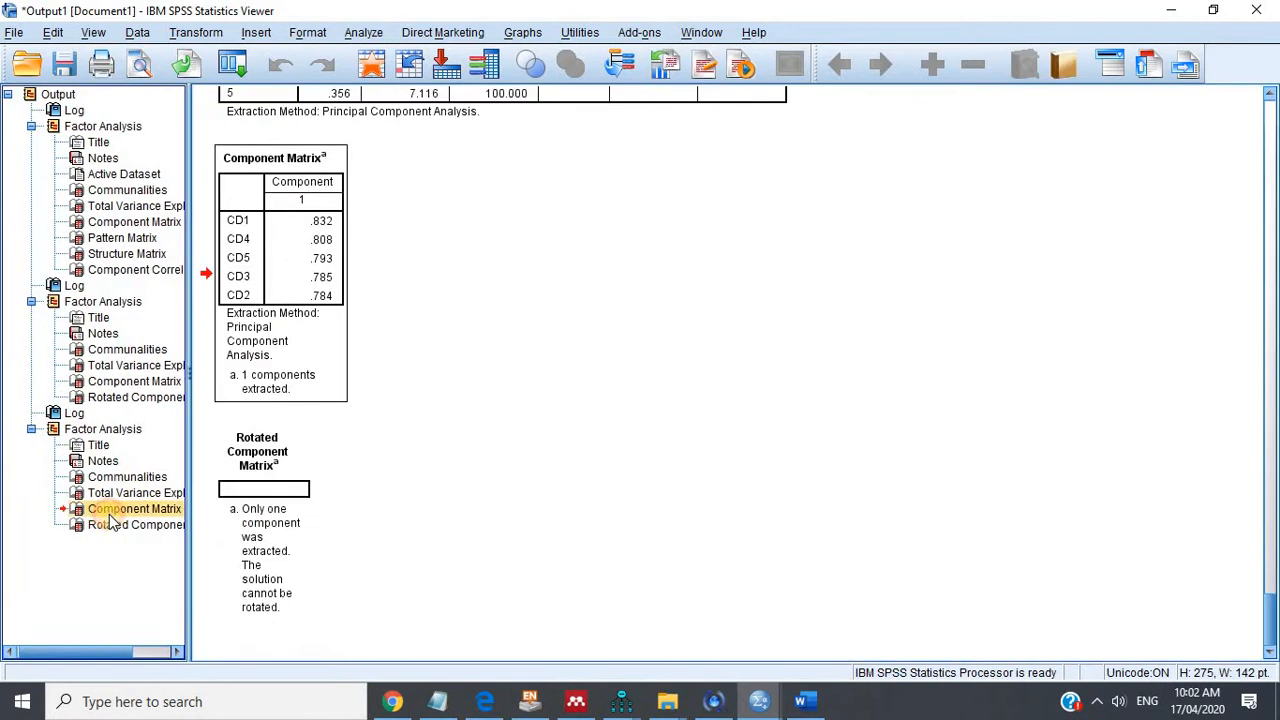
{"action": "left_click", "coordinate": [127, 381]}
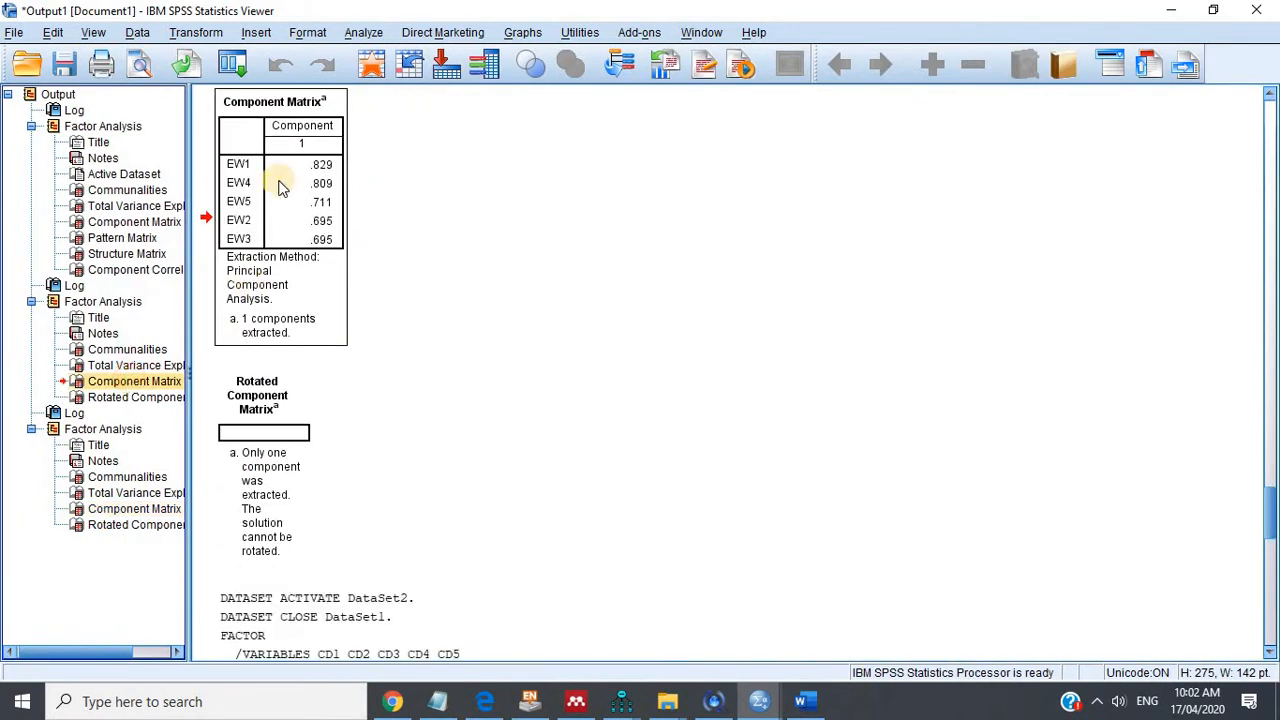
Reopen the Factor Analysis setup and remove CD1 to CD5 from the analysis variables.
{"action": "left_click", "coordinate": [363, 32]}
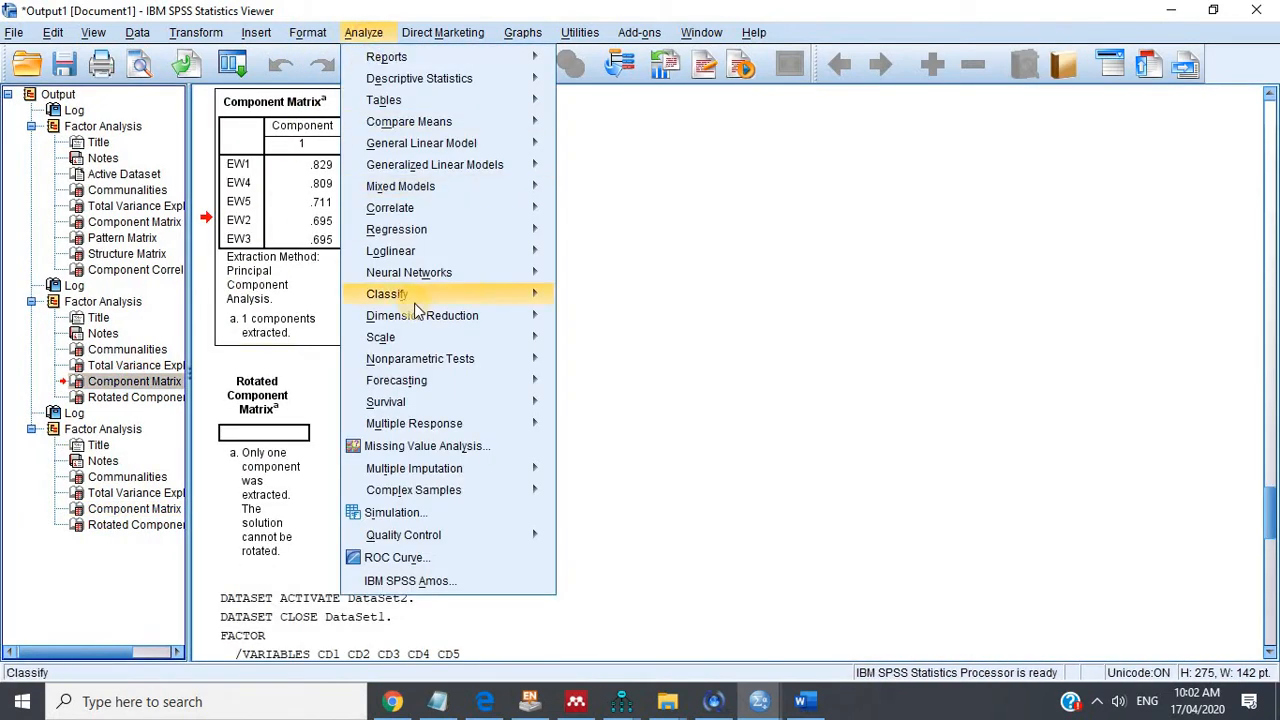
{"action": "mouse_move", "coordinate": [492, 318]}
{"action": "left_click", "coordinate": [590, 319]}
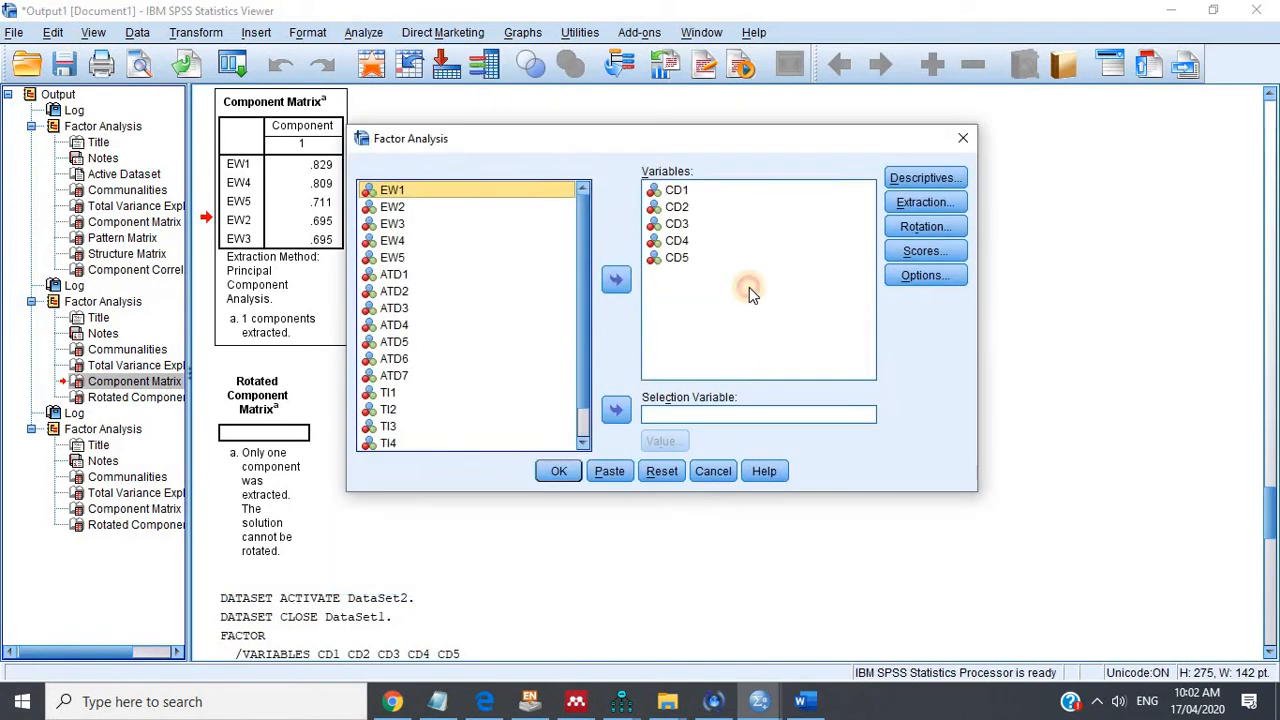
{"action": "left_click", "coordinate": [749, 287]}
{"action": "left_click", "coordinate": [618, 286]}
Add ATD1 to ATD7 as the analysis variables and run the factor analysis.
{"action": "scroll", "coordinate": [493, 330], "scroll_direction": "down", "scroll_amount": 1}
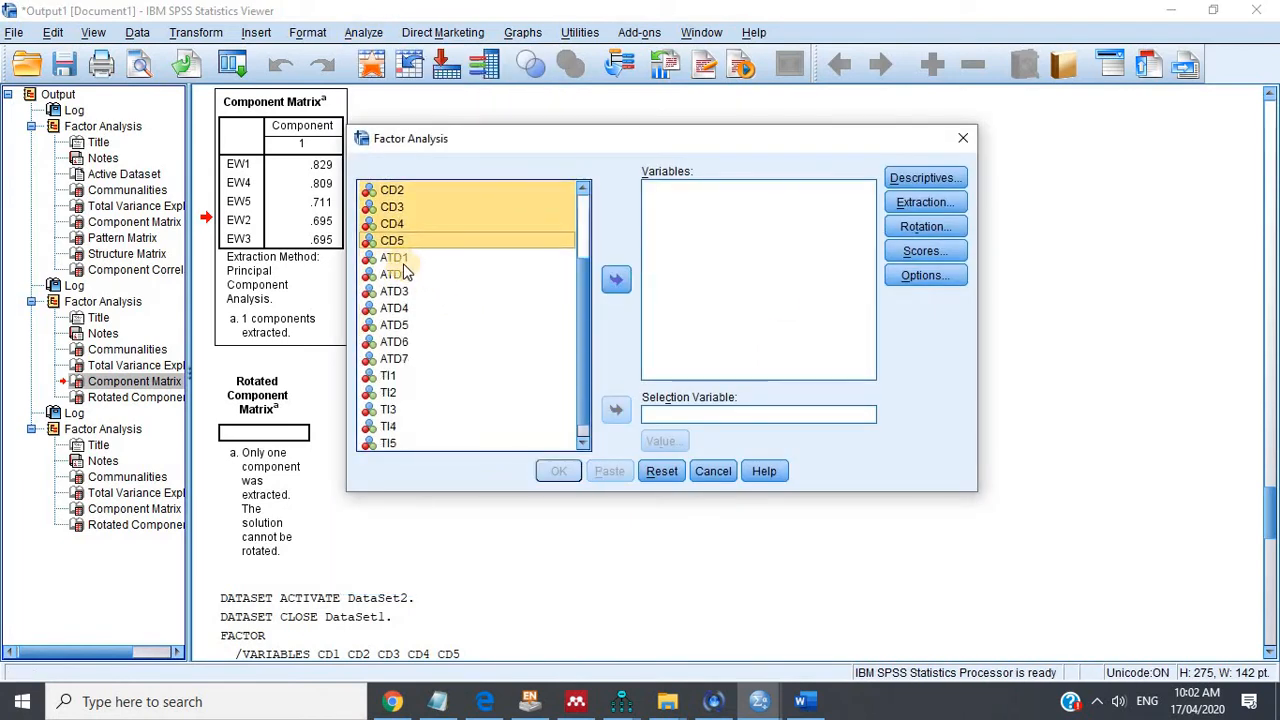
{"action": "left_click", "coordinate": [393, 258]}
{"action": "left_click", "coordinate": [393, 358], "text": "shift"}
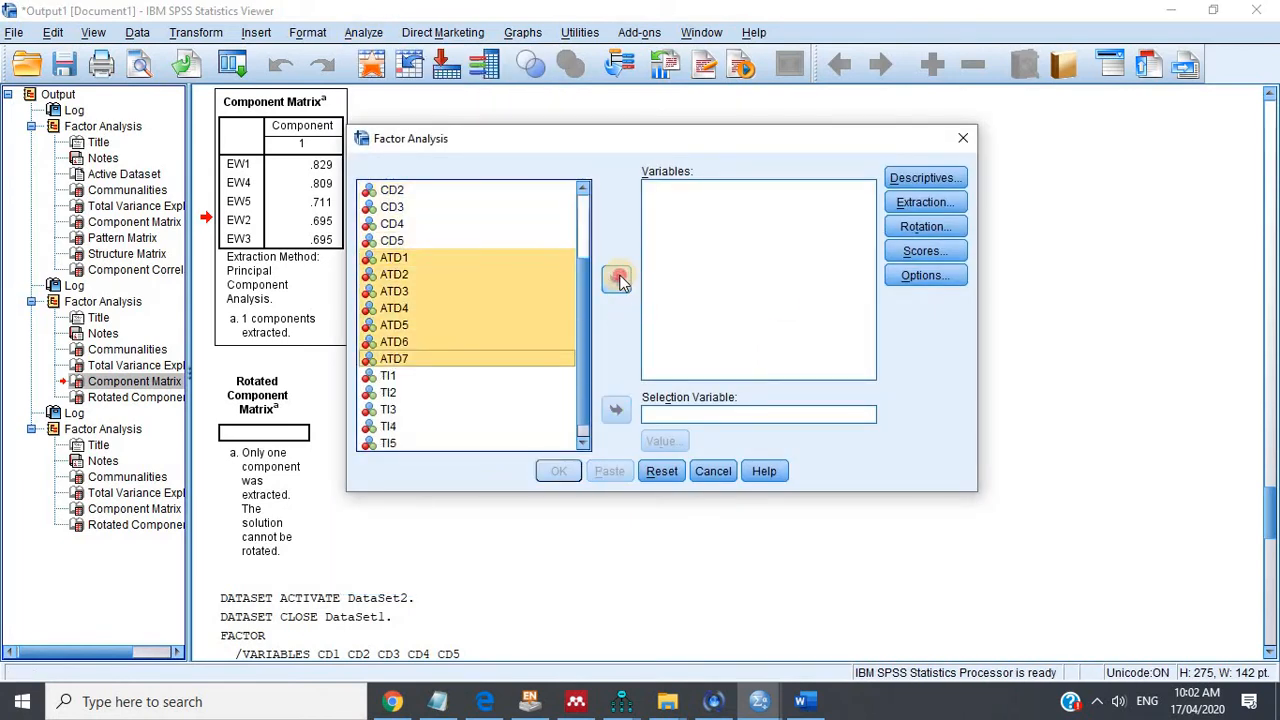
{"action": "left_click", "coordinate": [616, 280]}
{"action": "left_click", "coordinate": [558, 471]}
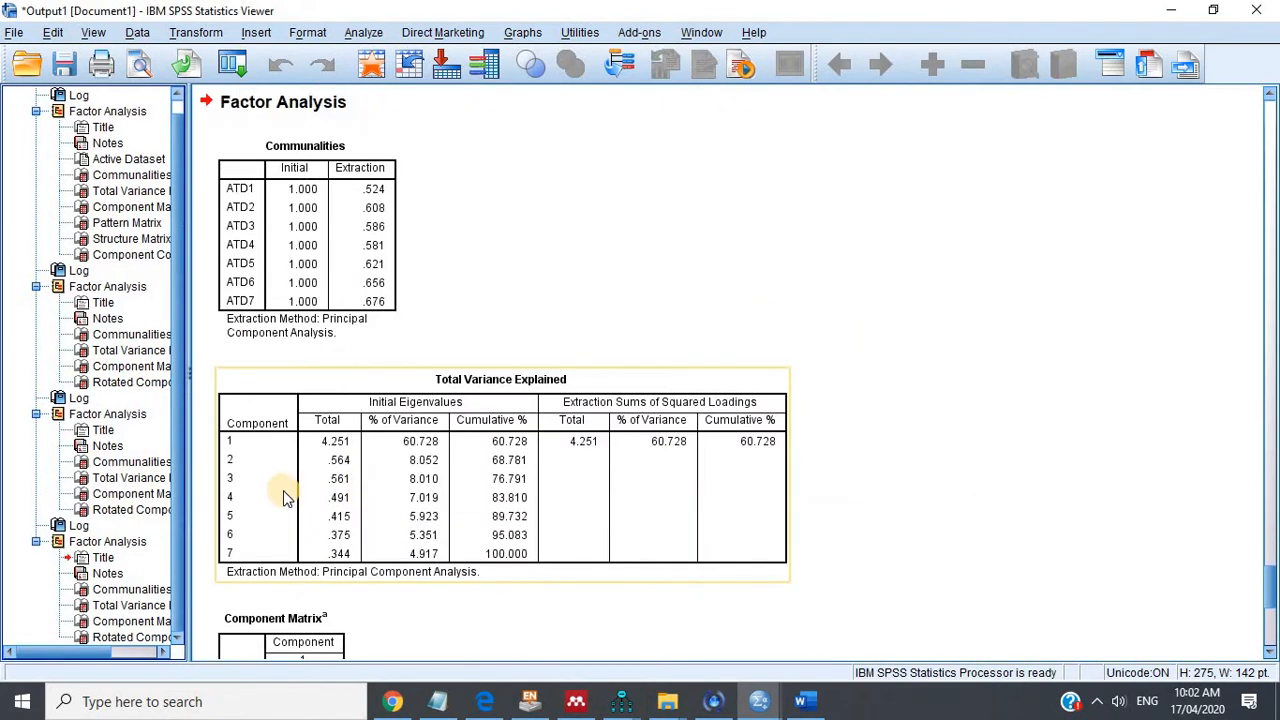
Reopen the Factor Analysis setup and remove ATD1 to ATD7 from the analysis variables.
{"action": "left_click", "coordinate": [363, 32]}
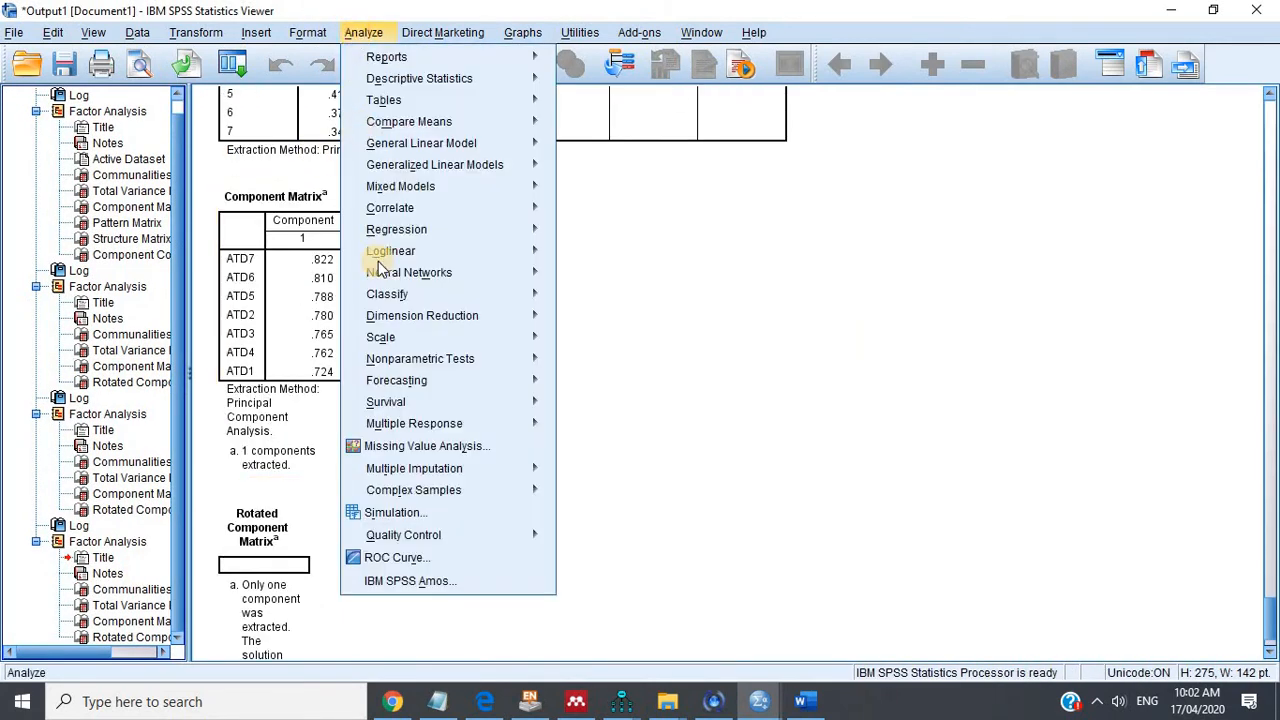
{"action": "mouse_move", "coordinate": [528, 320]}
{"action": "left_click", "coordinate": [605, 317]}
{"action": "left_click", "coordinate": [686, 292]}
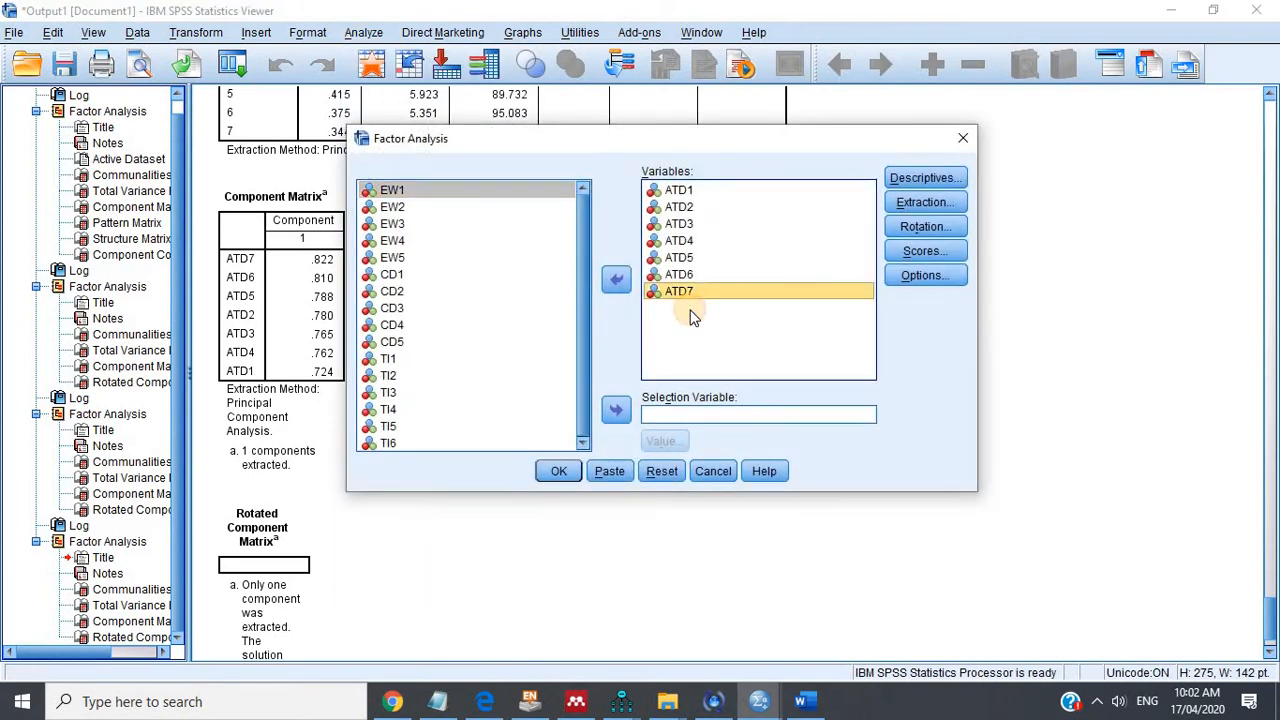
{"action": "left_click", "coordinate": [678, 190], "text": "shift"}
{"action": "left_click", "coordinate": [616, 279]}
Add TI1 to TI6 as the analysis variables, run the factor analysis and view its output.
{"action": "scroll", "coordinate": [448, 371], "scroll_direction": "down", "scroll_amount": 3}
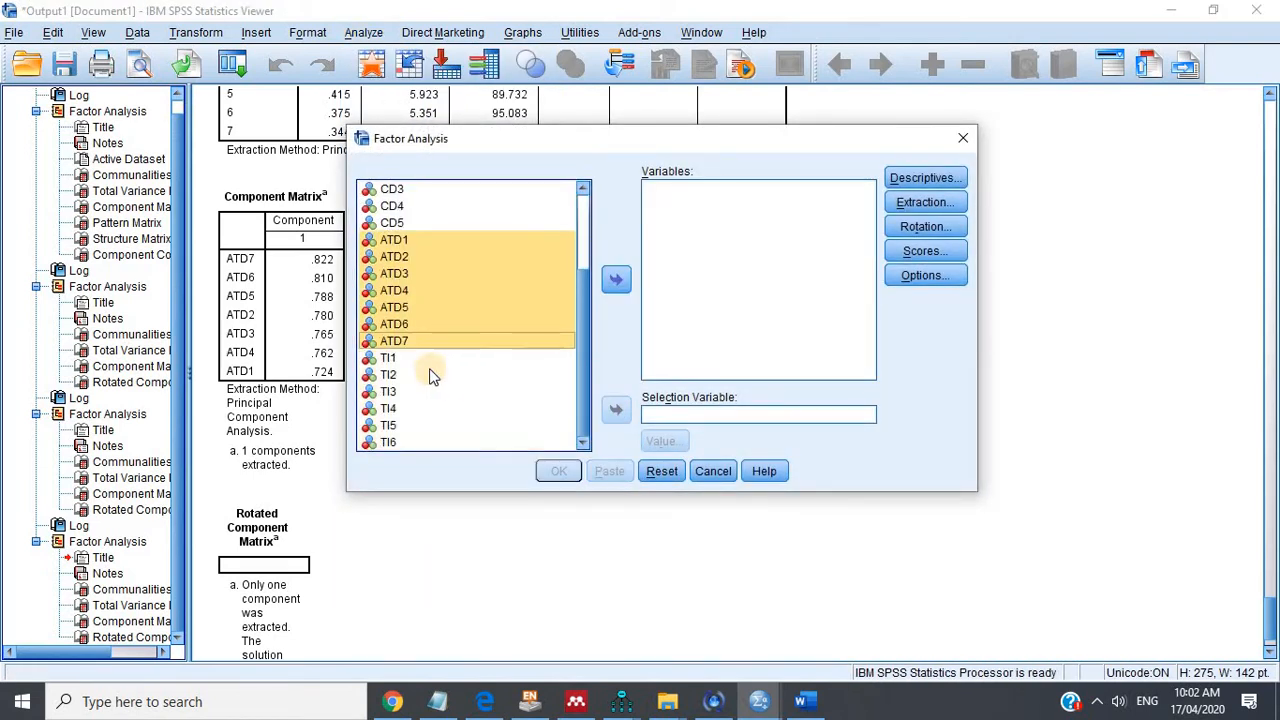
{"action": "left_click", "coordinate": [405, 360]}
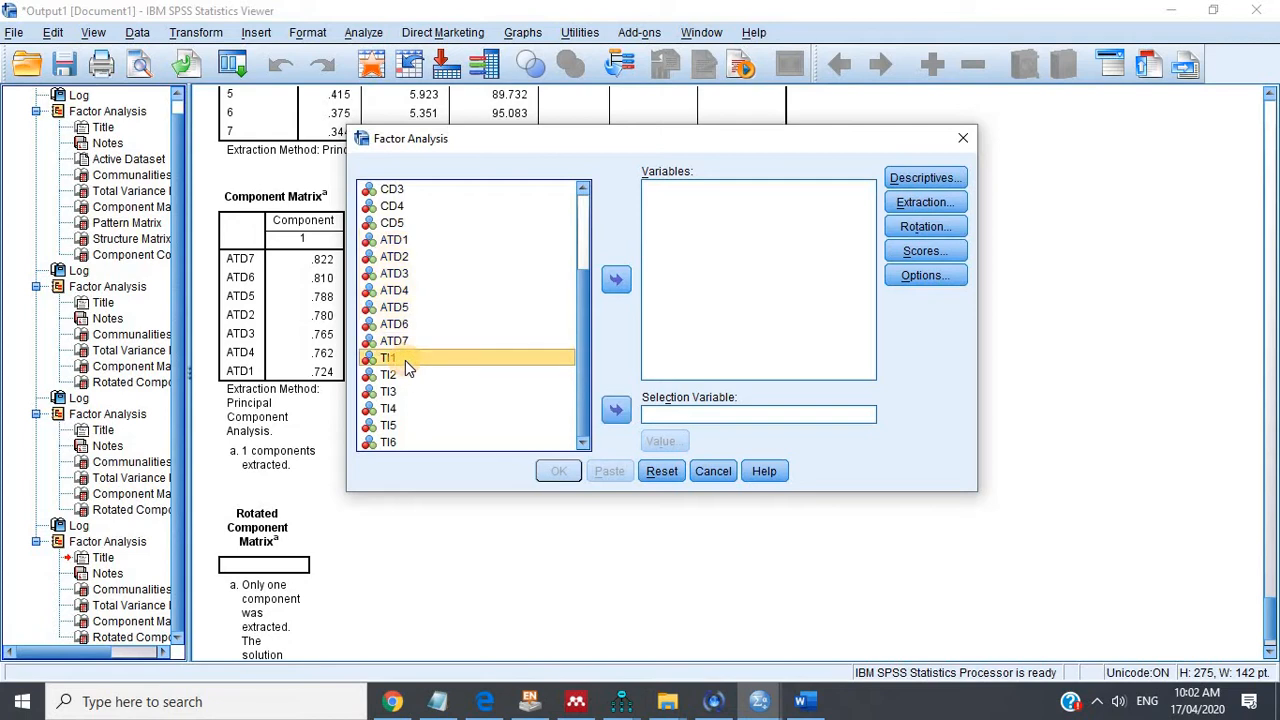
{"action": "left_click", "coordinate": [388, 442], "text": "shift"}
{"action": "left_click", "coordinate": [616, 279]}
{"action": "left_click", "coordinate": [558, 468]}
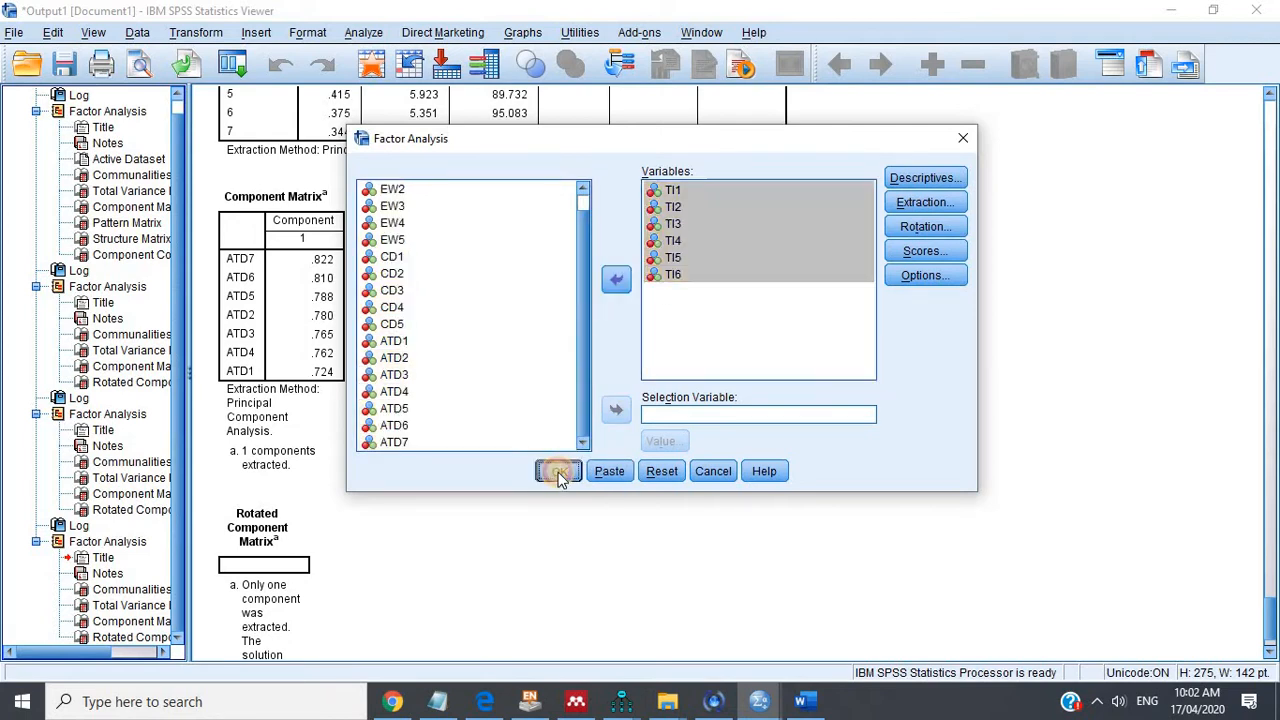
{"action": "scroll", "coordinate": [378, 467], "scroll_direction": "down", "scroll_amount": 5}
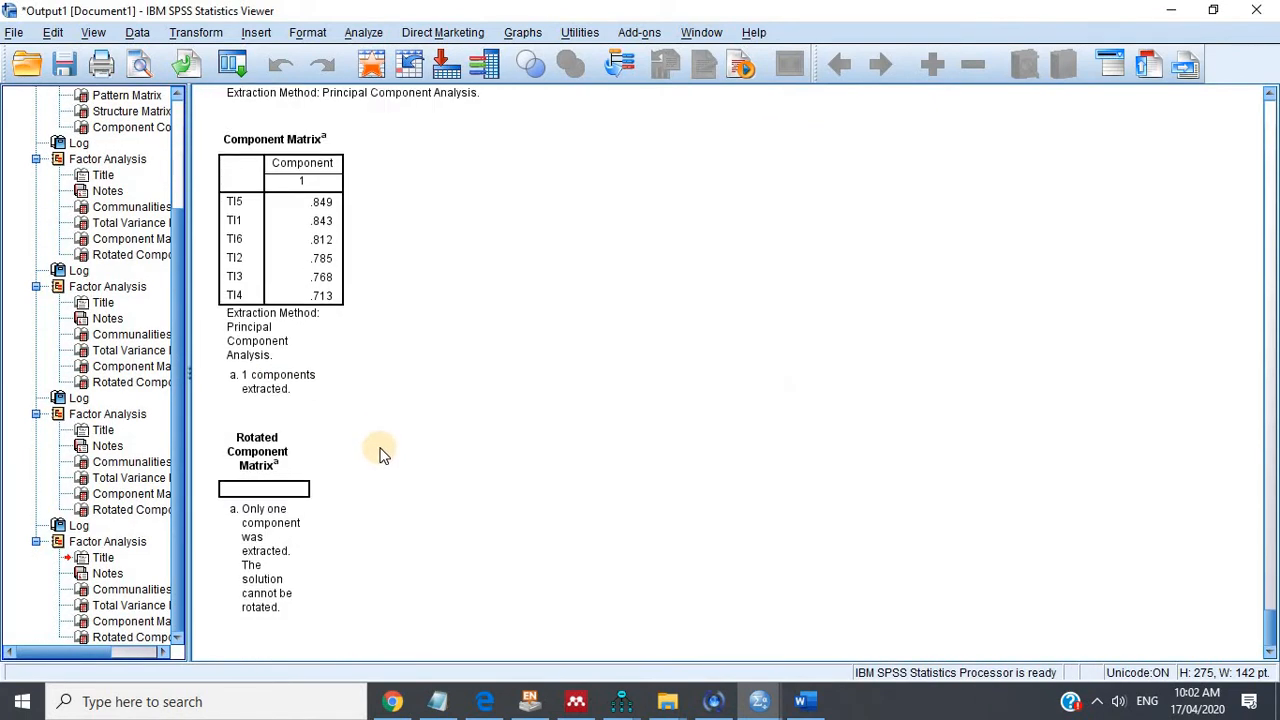
{"action": "scroll", "coordinate": [380, 453], "scroll_direction": "up", "scroll_amount": 4}
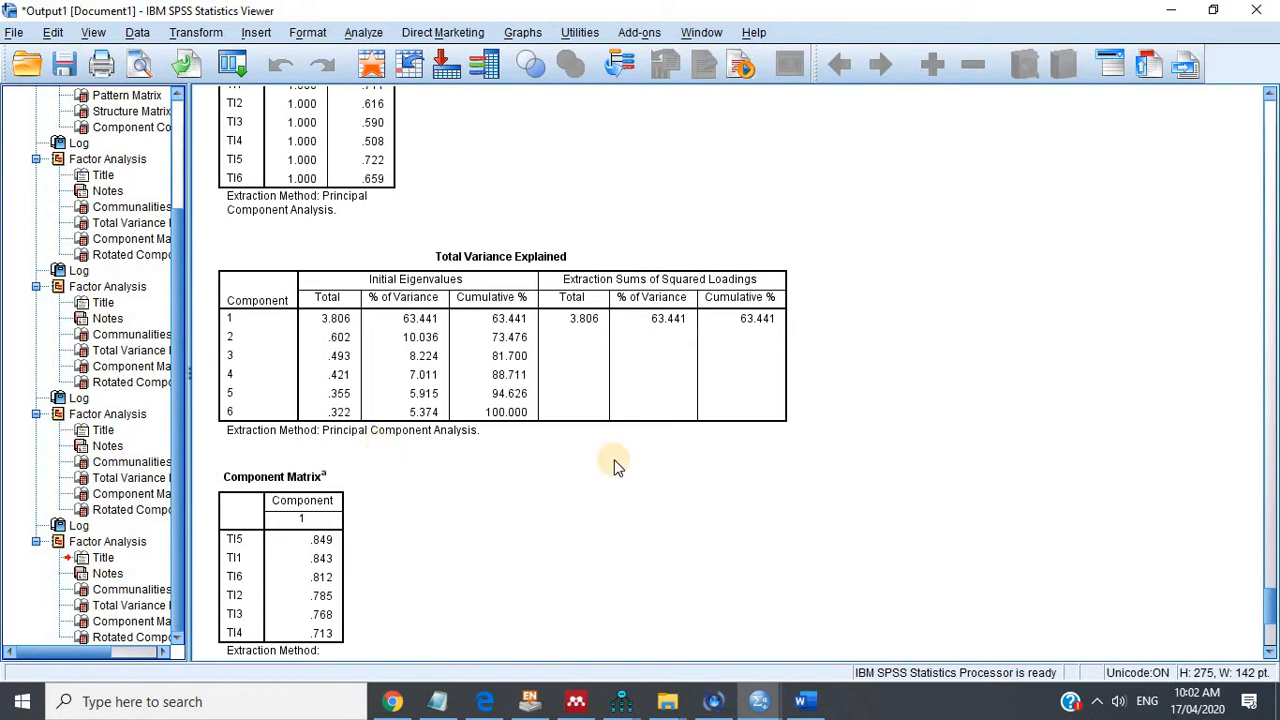
Review the missing-value and coefficient display options of the Factor Analysis, then cancel without running it.
{"action": "left_click", "coordinate": [366, 34]}
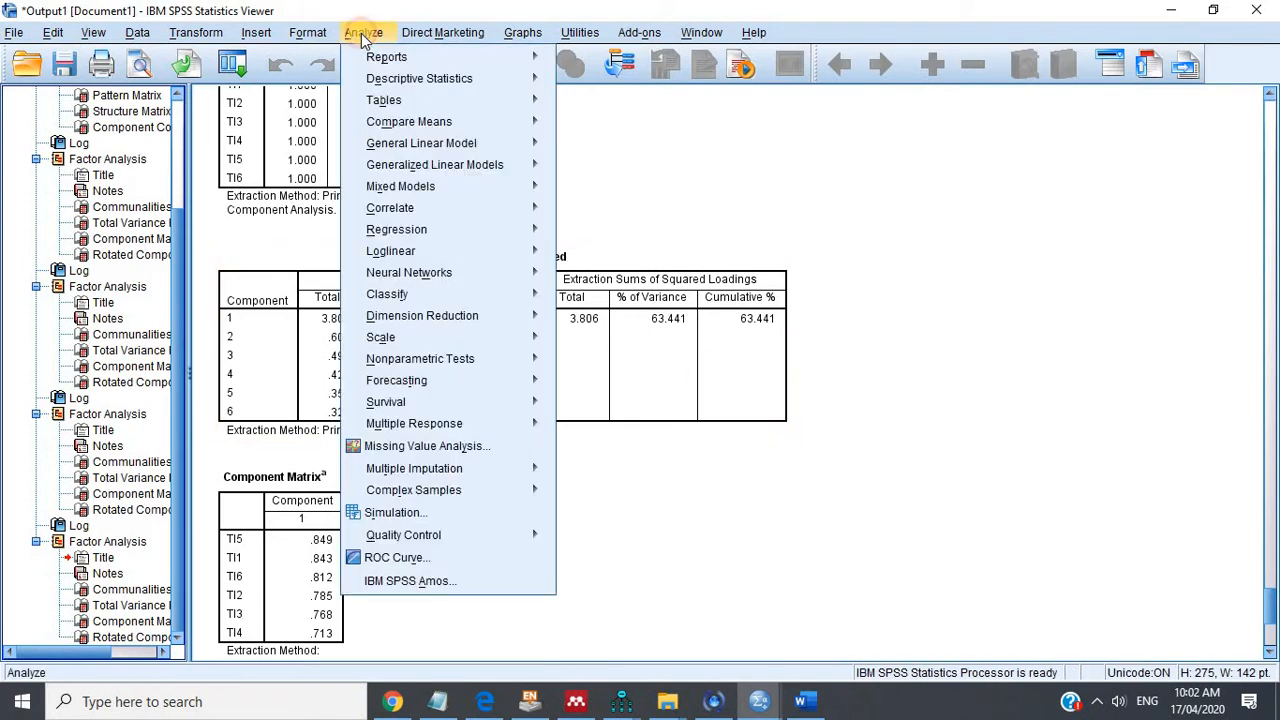
{"action": "mouse_move", "coordinate": [512, 316]}
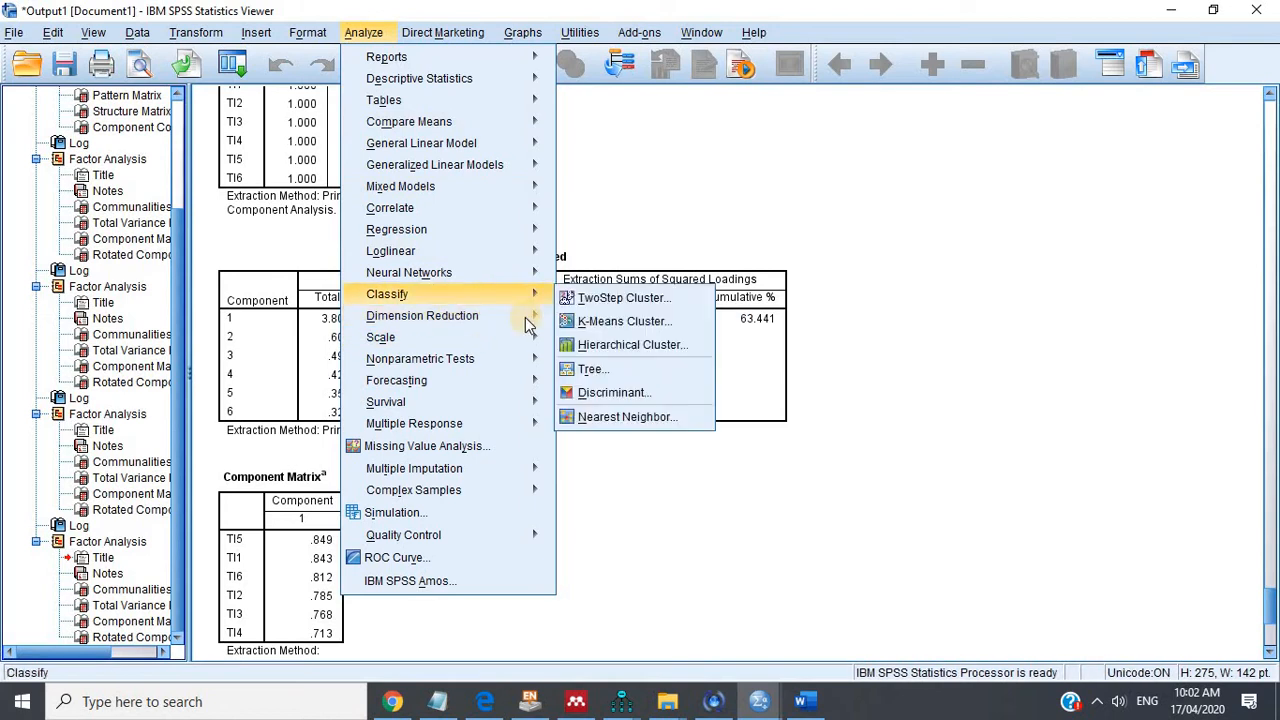
{"action": "left_click", "coordinate": [605, 322]}
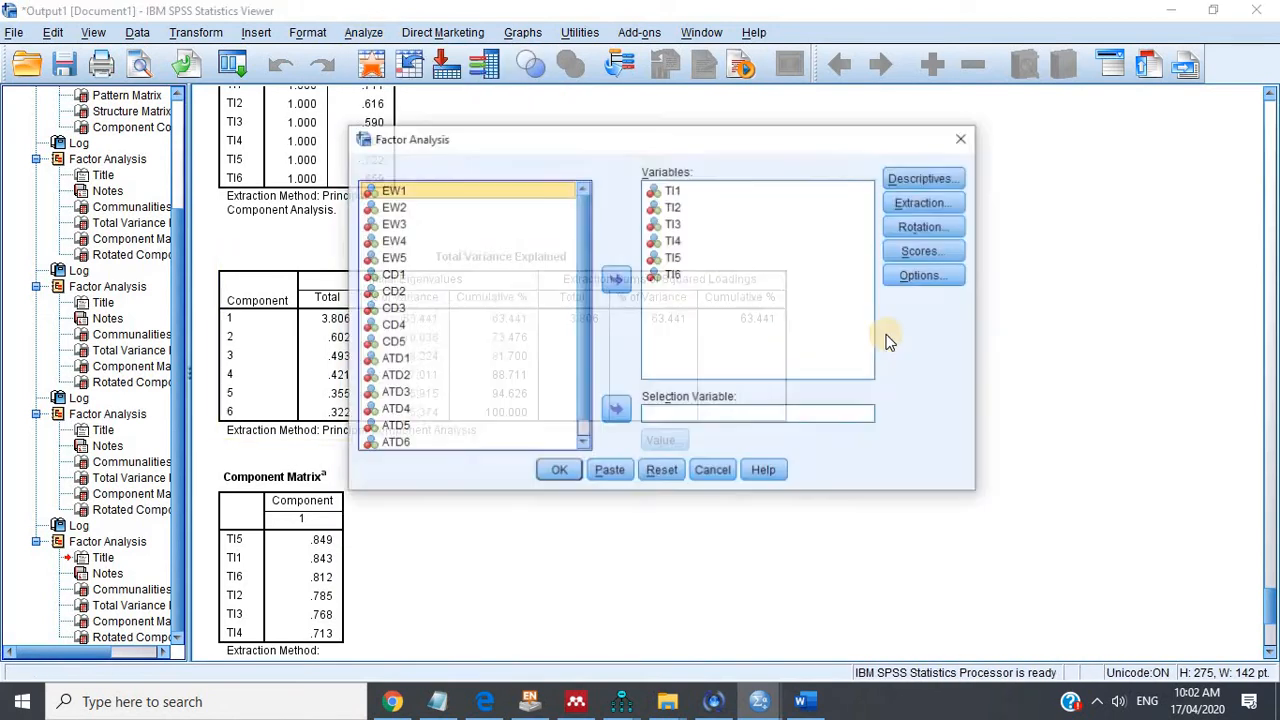
{"action": "left_click", "coordinate": [926, 277]}
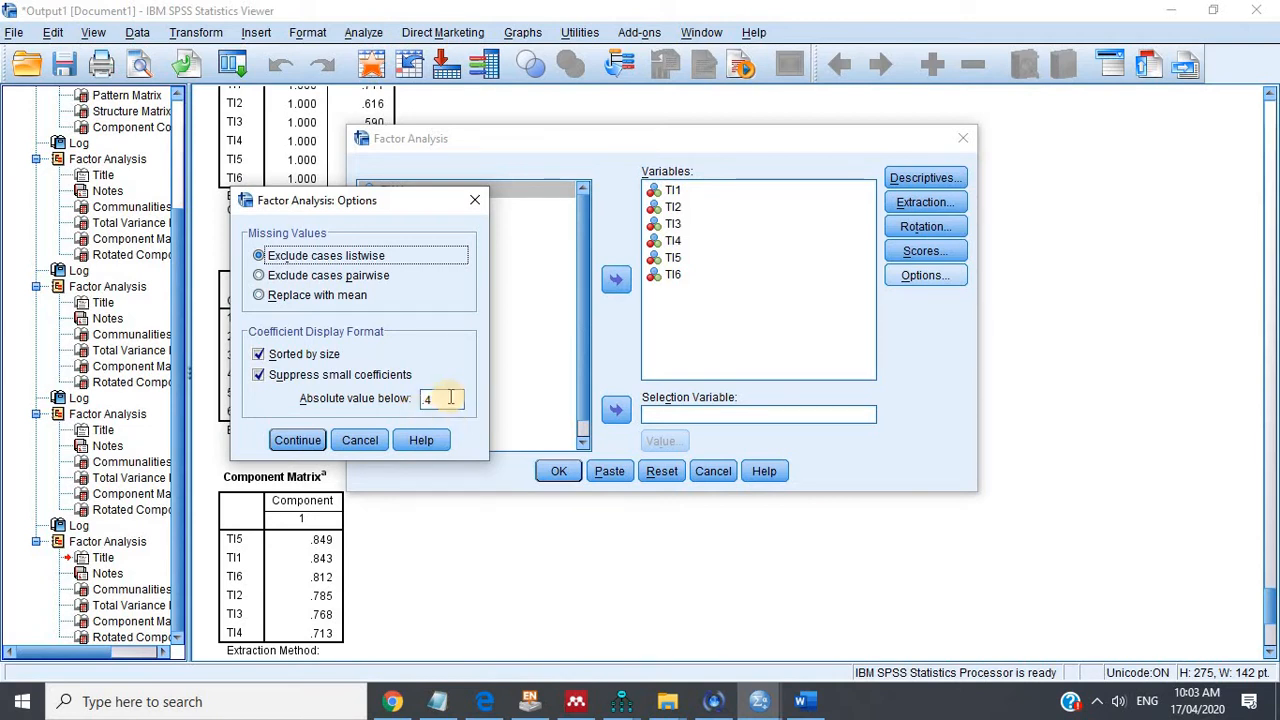
{"action": "left_click", "coordinate": [367, 449]}
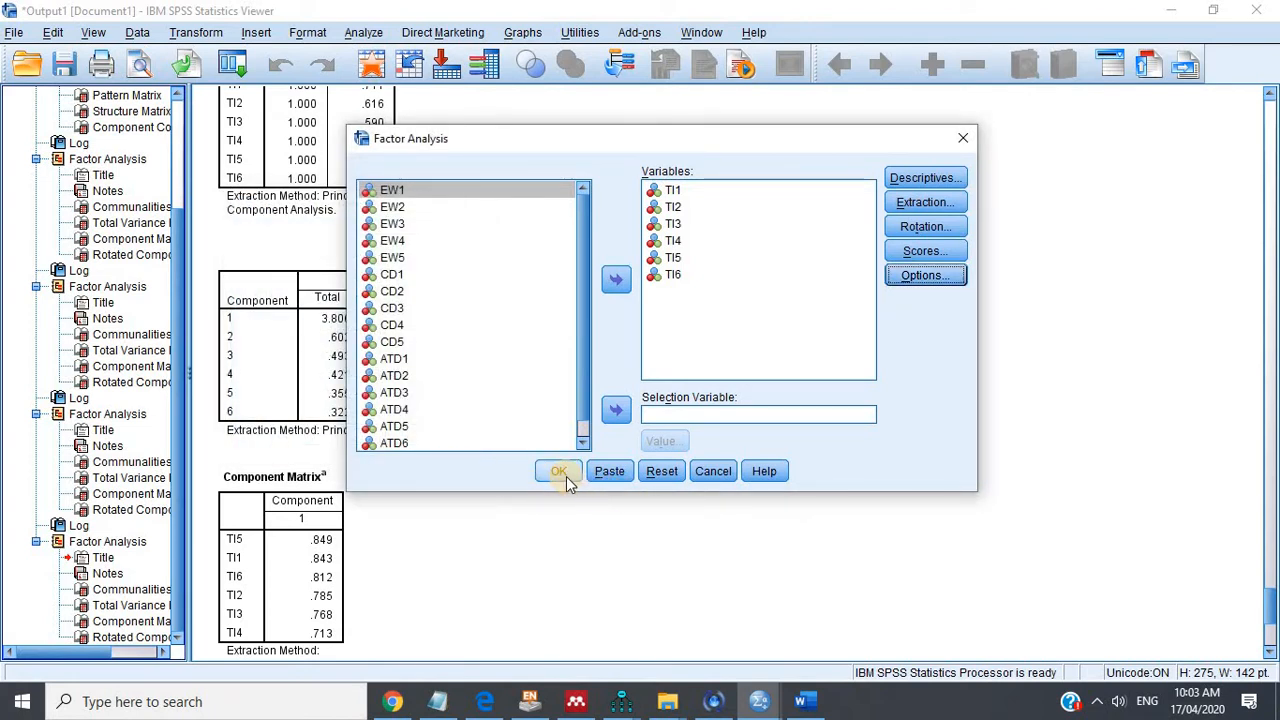
{"action": "left_click", "coordinate": [712, 474]}
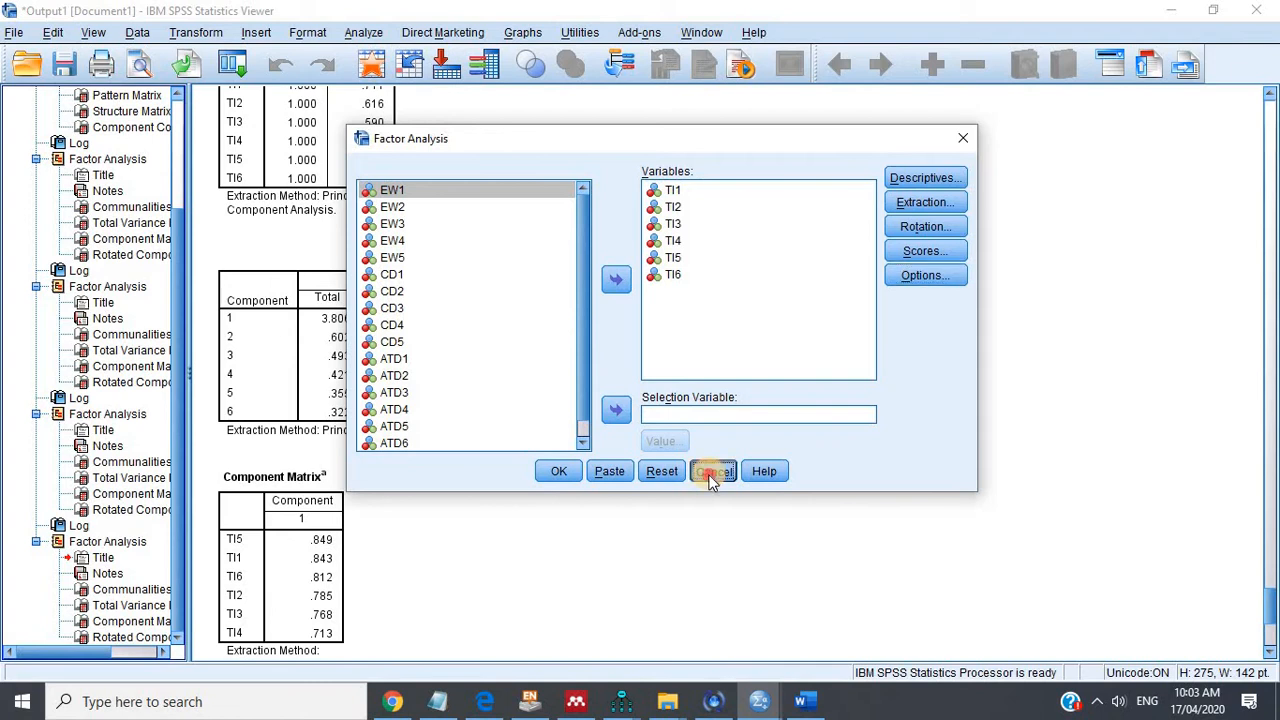
Examine the Total Variance Explained and Component Matrix tables of the TI variables in the output.
{"action": "scroll", "coordinate": [500, 525], "scroll_direction": "down", "scroll_amount": 3}
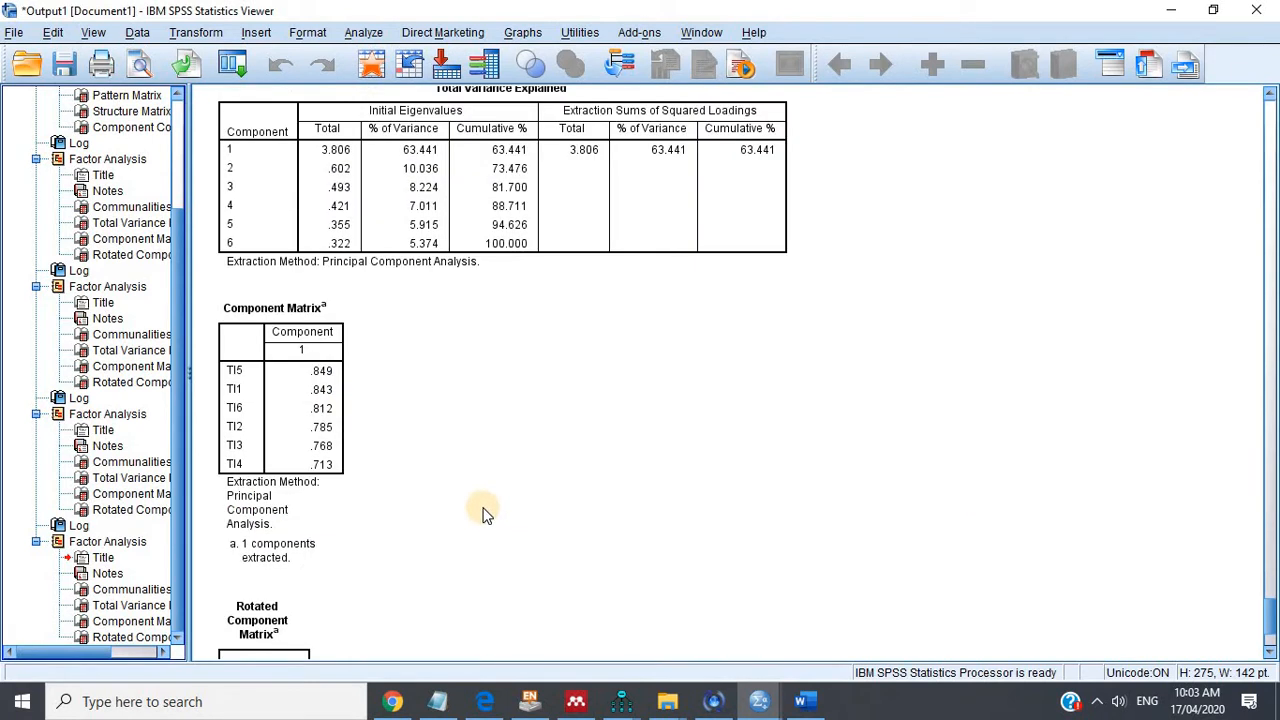
{"action": "scroll", "coordinate": [482, 513], "scroll_direction": "down", "scroll_amount": 3}
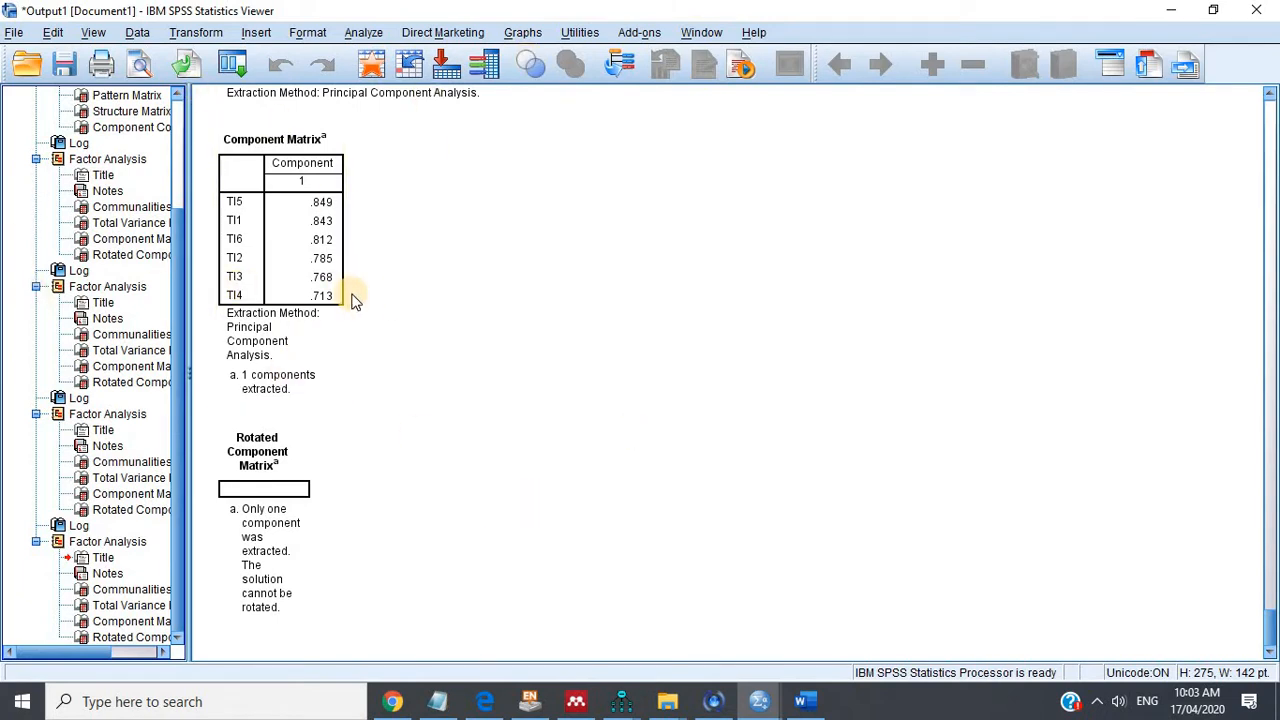
{"action": "scroll", "coordinate": [345, 295], "scroll_direction": "up", "scroll_amount": 7}
{"action": "scroll", "coordinate": [355, 295], "scroll_direction": "down", "scroll_amount": 7}
{"action": "scroll", "coordinate": [320, 300], "scroll_direction": "up", "scroll_amount": 2}
{"action": "left_click", "coordinate": [301, 297]}
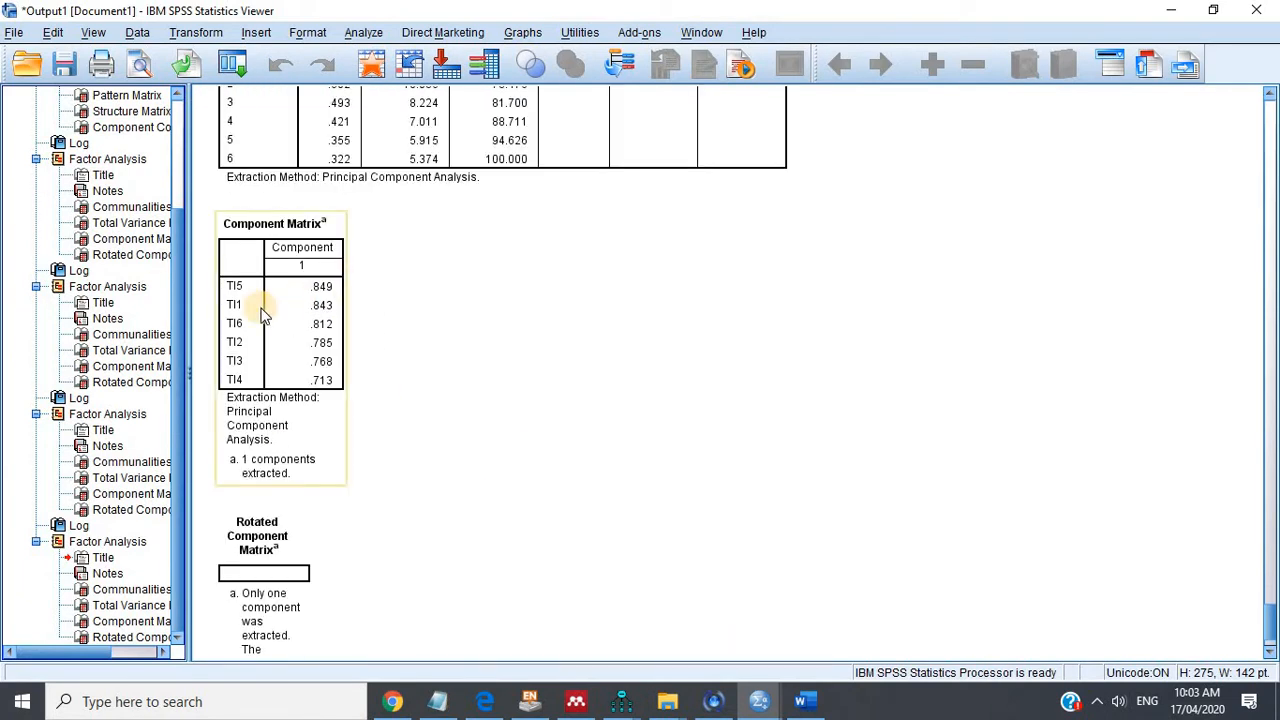
{"action": "left_click", "coordinate": [469, 237]}
{"action": "scroll", "coordinate": [480, 260], "scroll_direction": "up", "scroll_amount": 2}
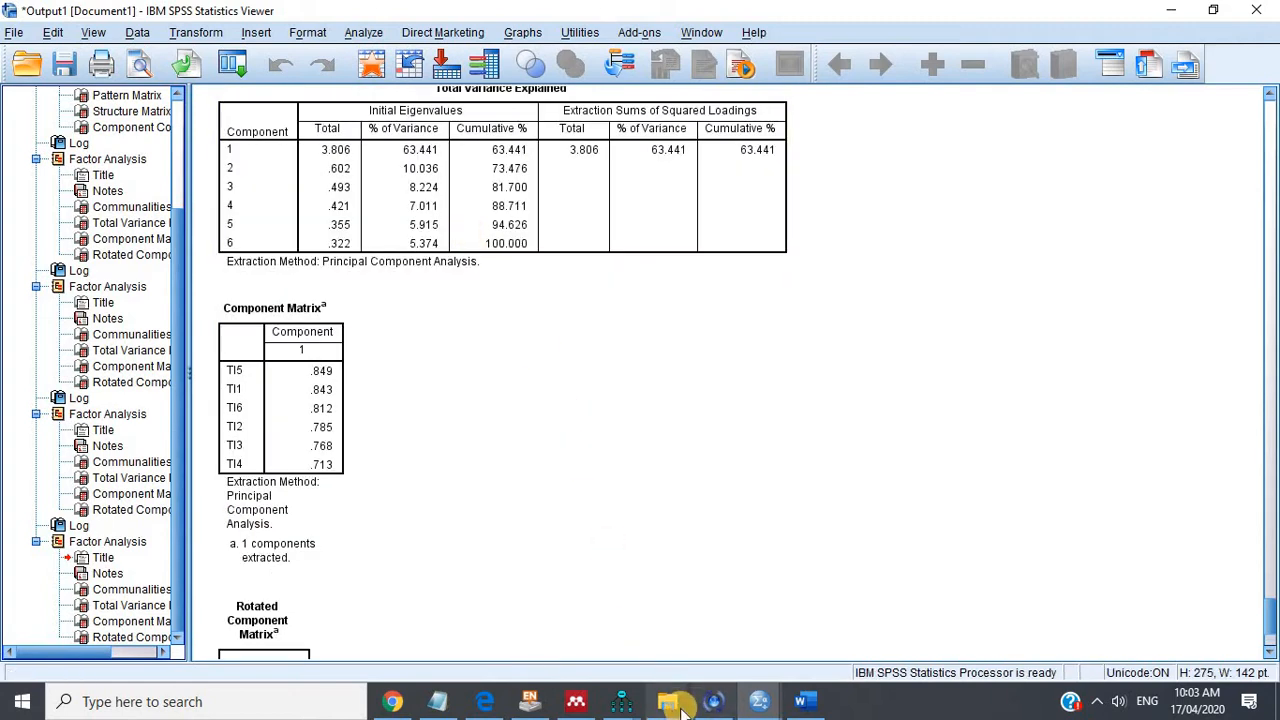
Switch to the Amos model window and start a new blank project.
{"action": "mouse_move", "coordinate": [621, 701]}
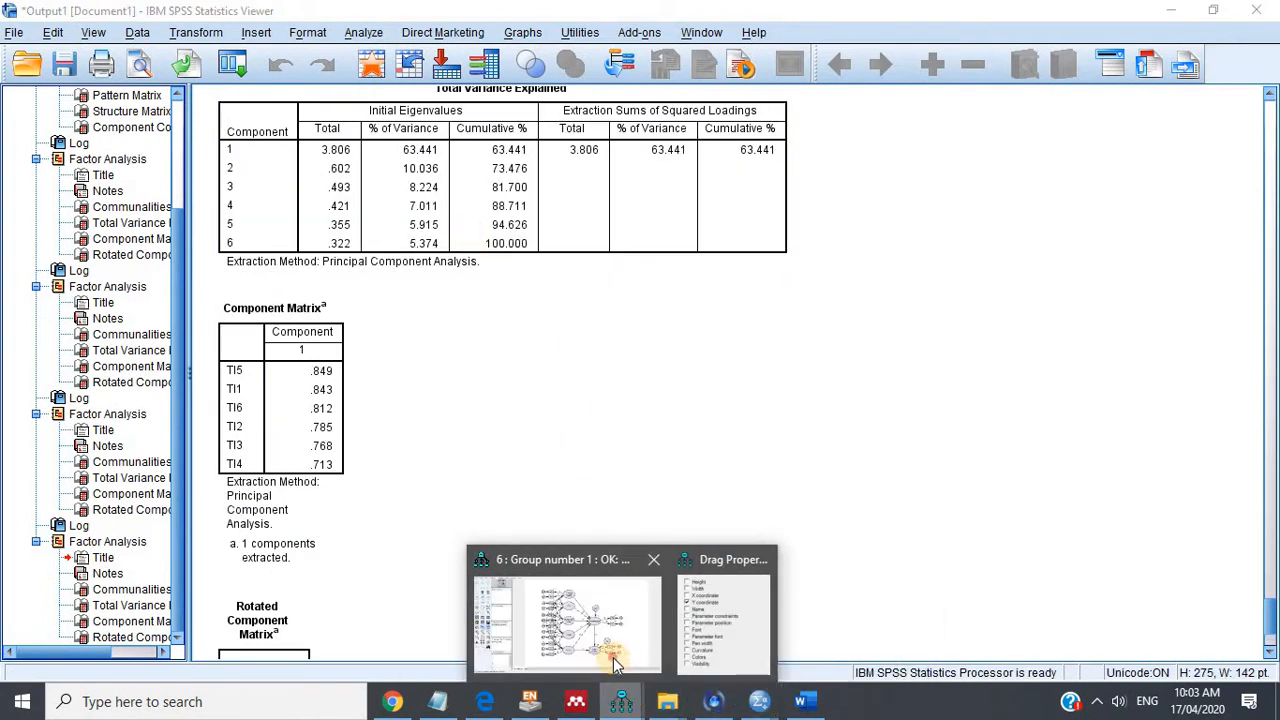
{"action": "left_click", "coordinate": [615, 663]}
{"action": "left_click", "coordinate": [15, 30]}
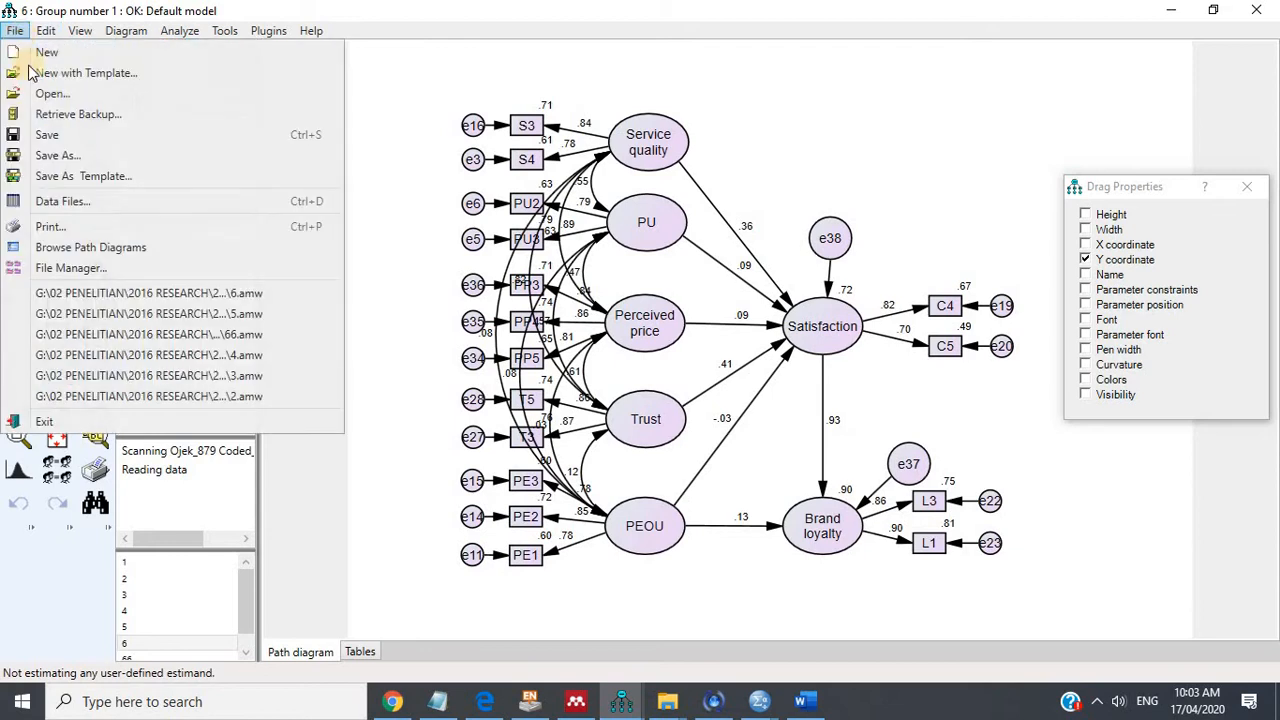
{"action": "left_click", "coordinate": [71, 57]}
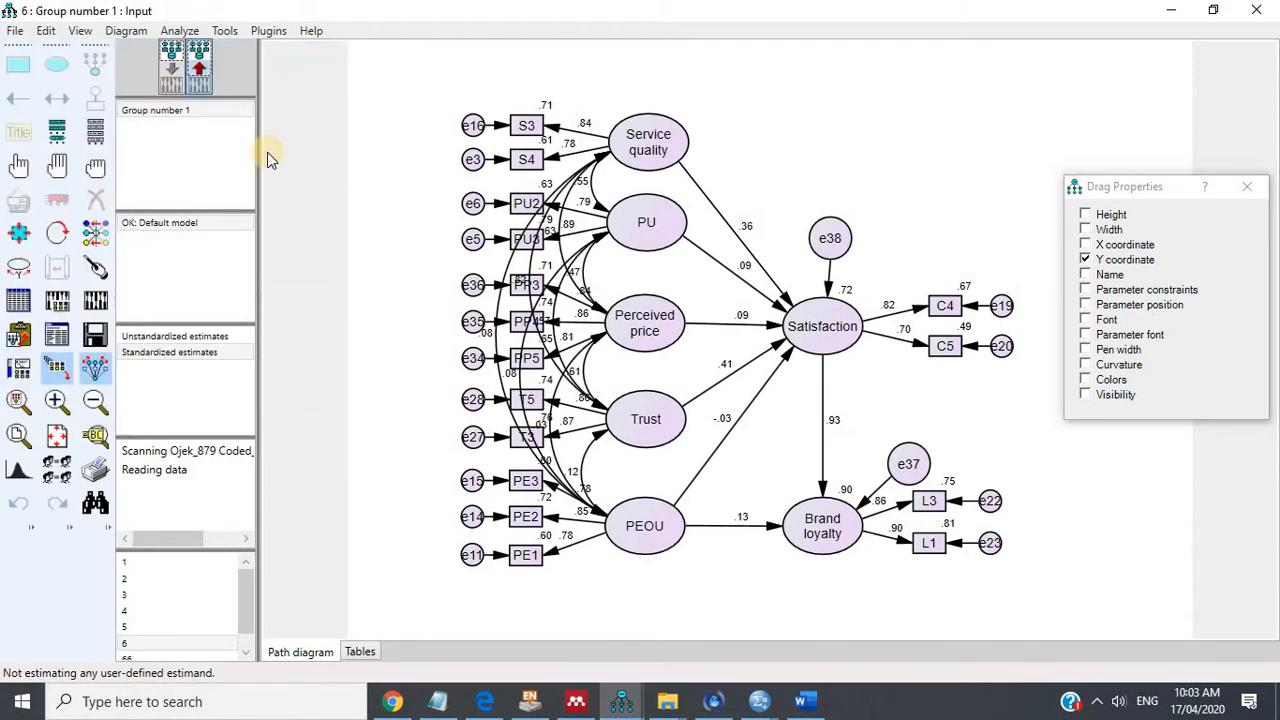
{"action": "left_click", "coordinate": [648, 418]}
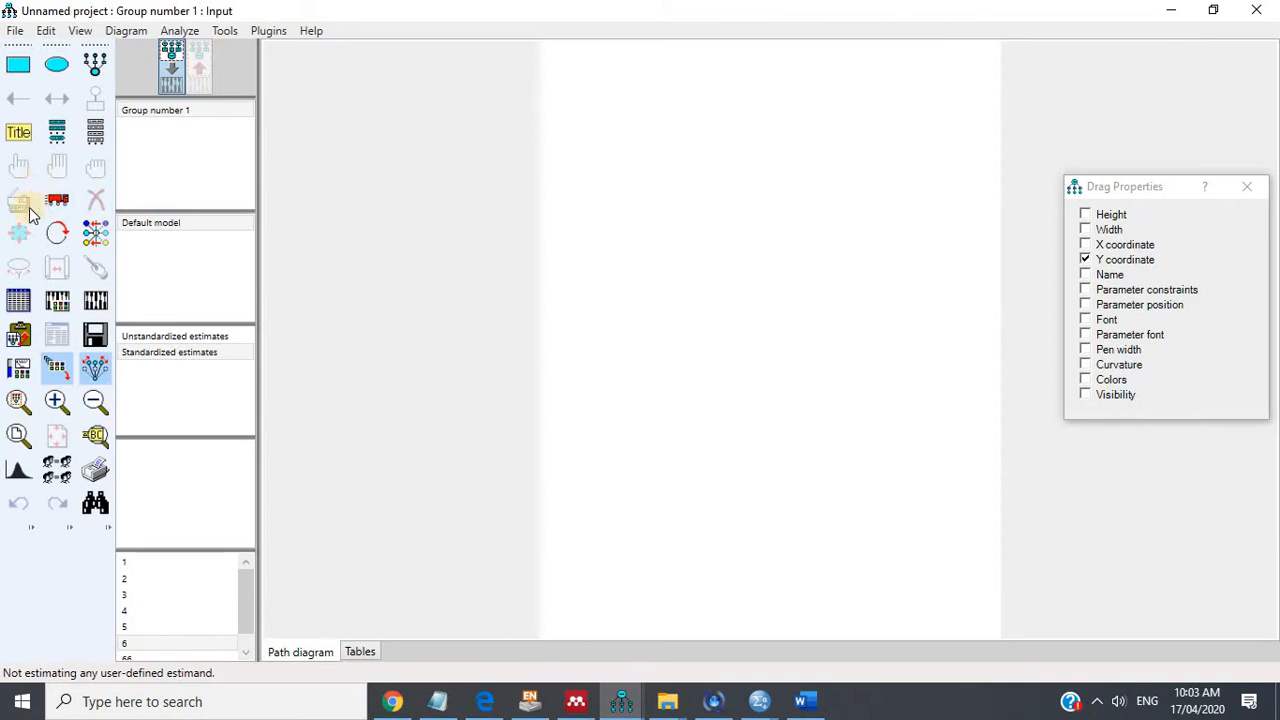
Start choosing an SPSS data file for Group number 1 and go to the DATA (G:) drive.
{"action": "left_click", "coordinate": [18, 300]}
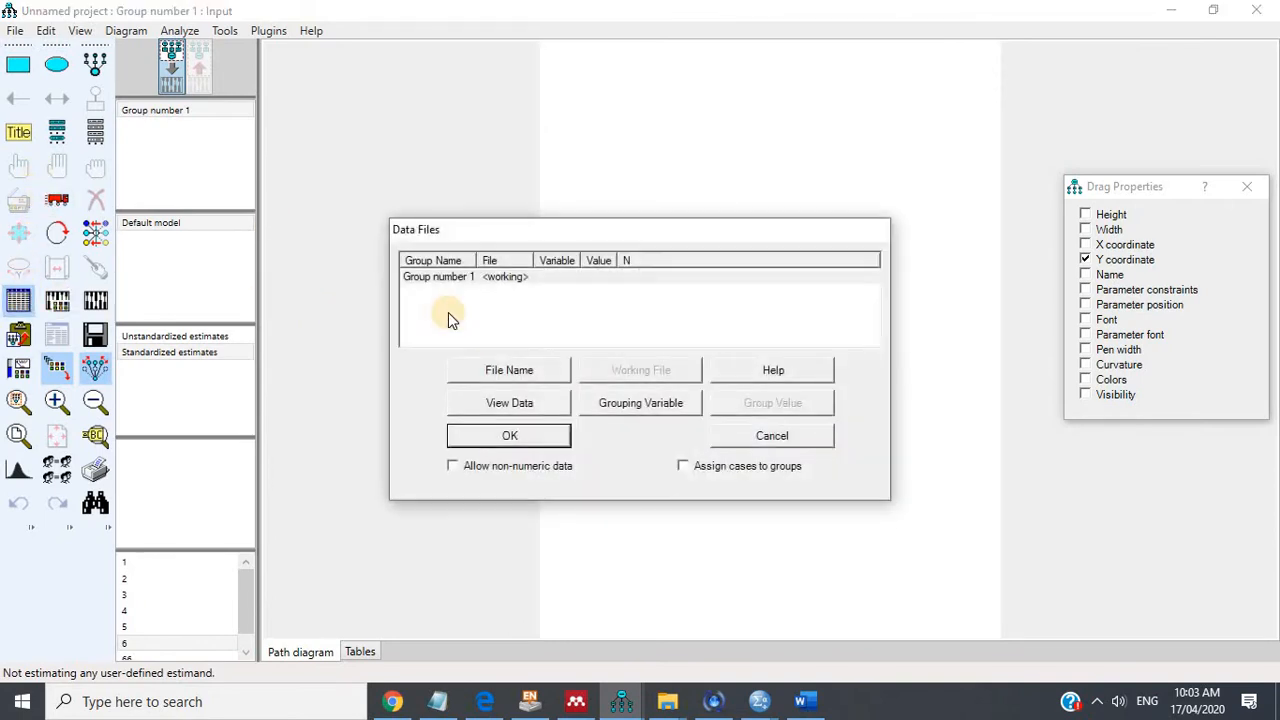
{"action": "left_click", "coordinate": [525, 370]}
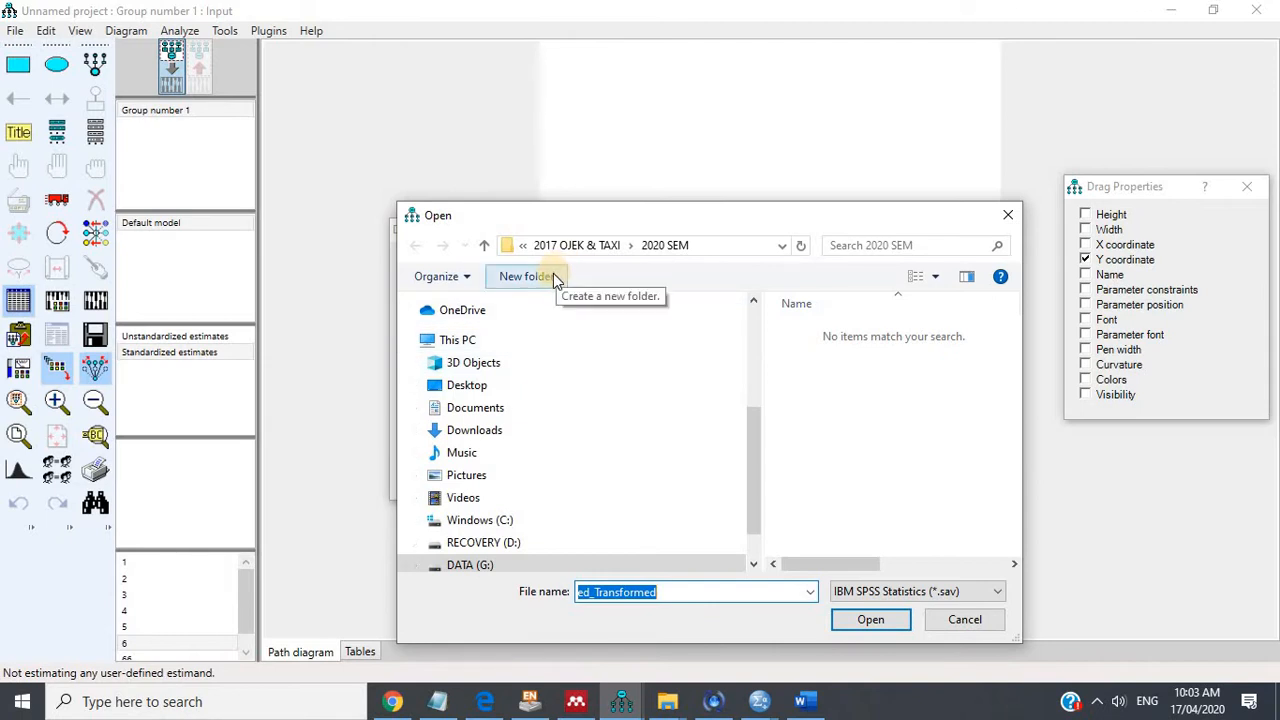
{"action": "left_click", "coordinate": [478, 566]}
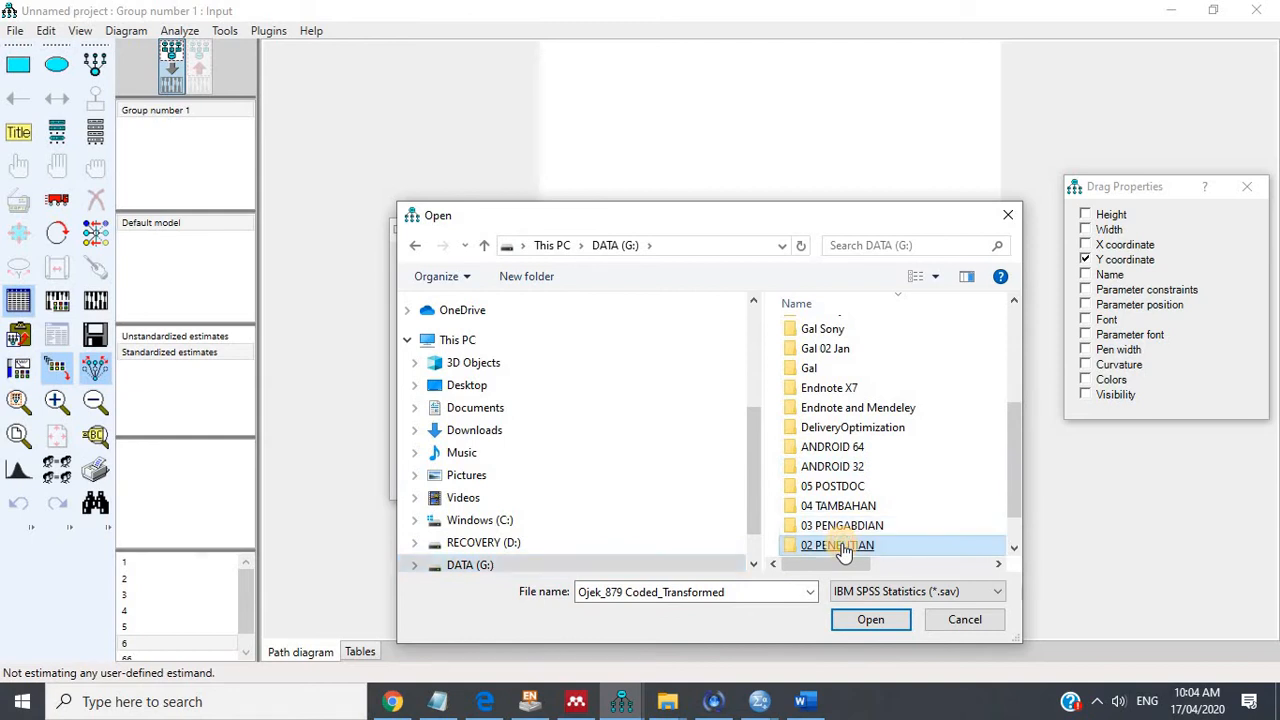
Open the 02 PENELITIAN folder while choosing the data file.
{"action": "double_click", "coordinate": [850, 545]}
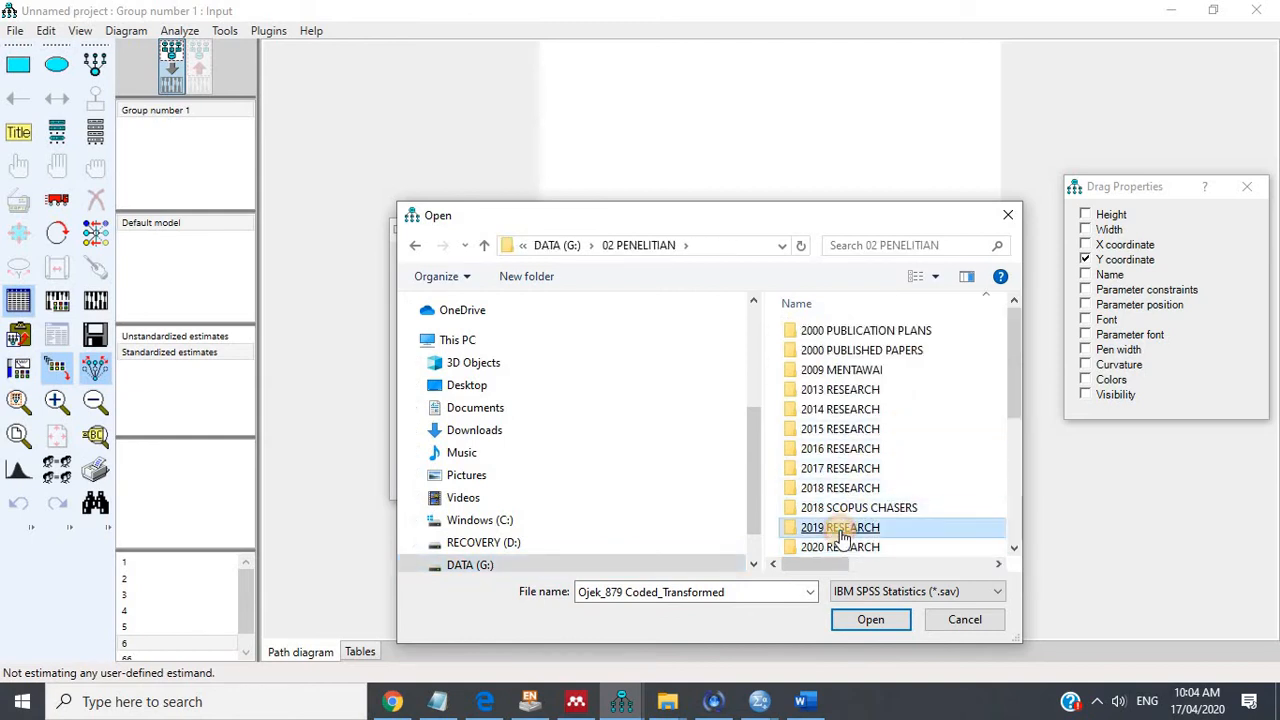
{"action": "double_click", "coordinate": [838, 527]}
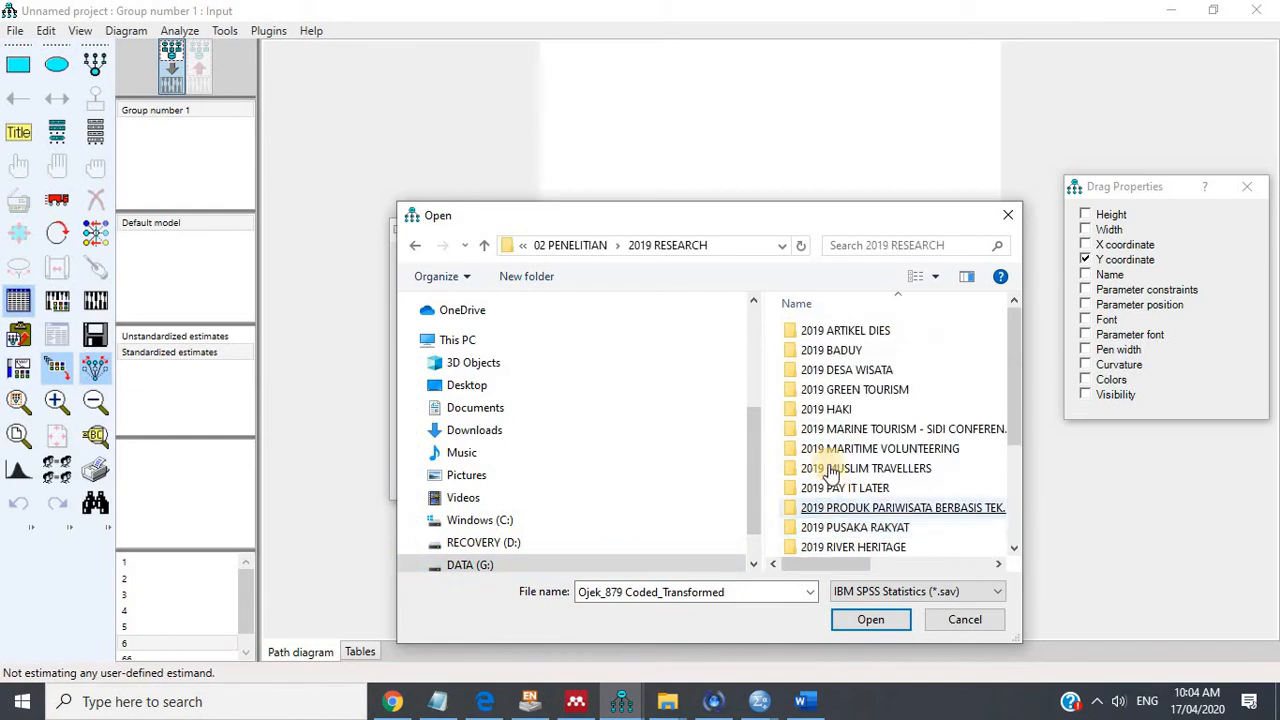
{"action": "left_click", "coordinate": [862, 528]}
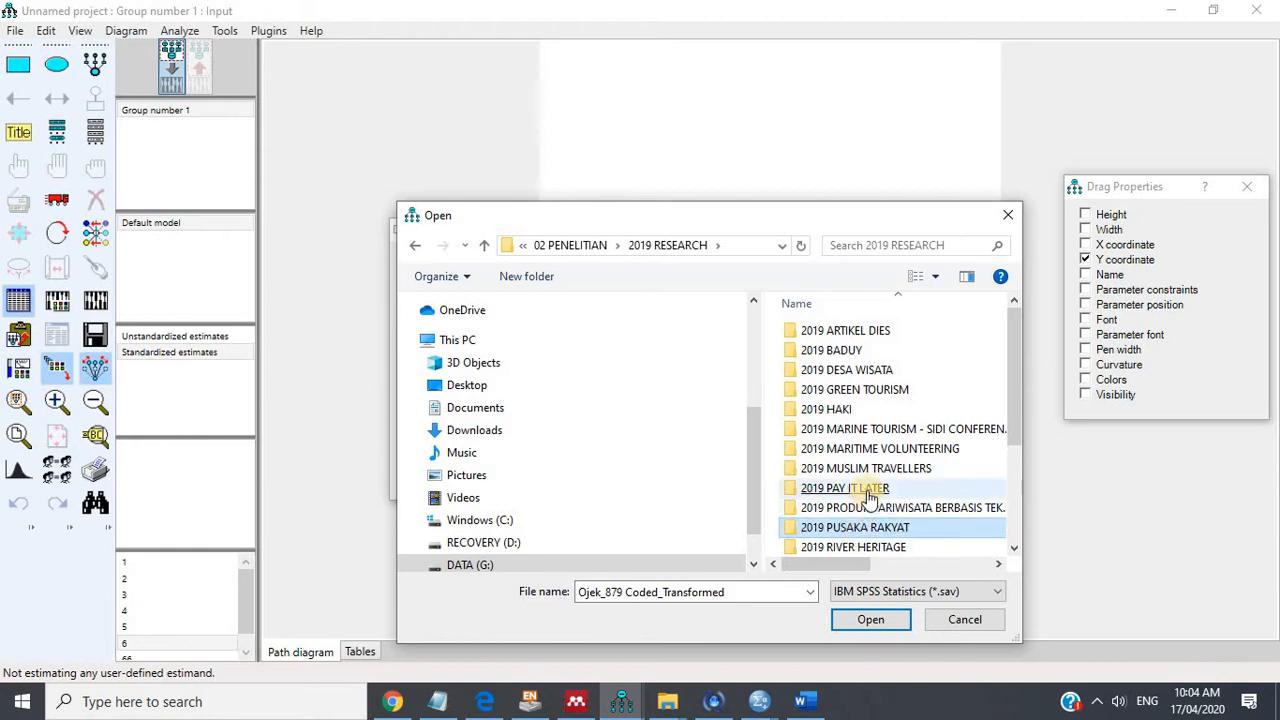
{"action": "scroll", "coordinate": [860, 500], "scroll_direction": "down", "scroll_amount": 1}
{"action": "double_click", "coordinate": [858, 525]}
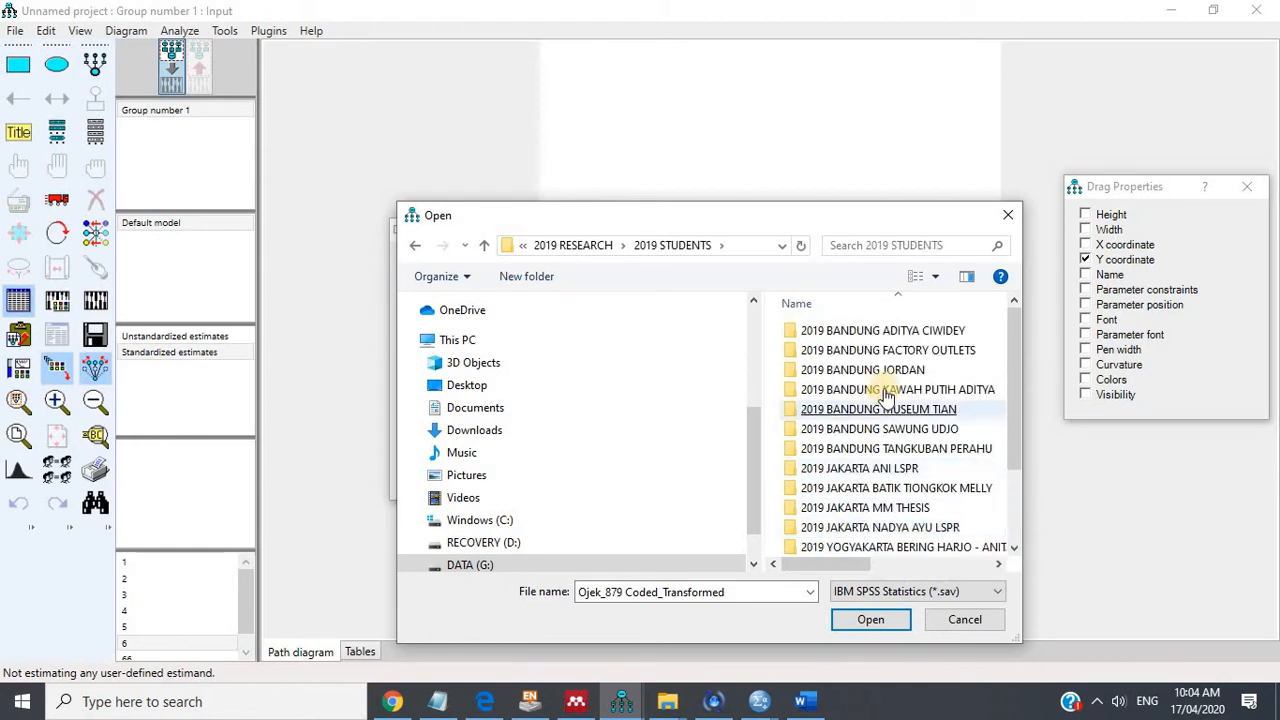
{"action": "left_click", "coordinate": [892, 390]}
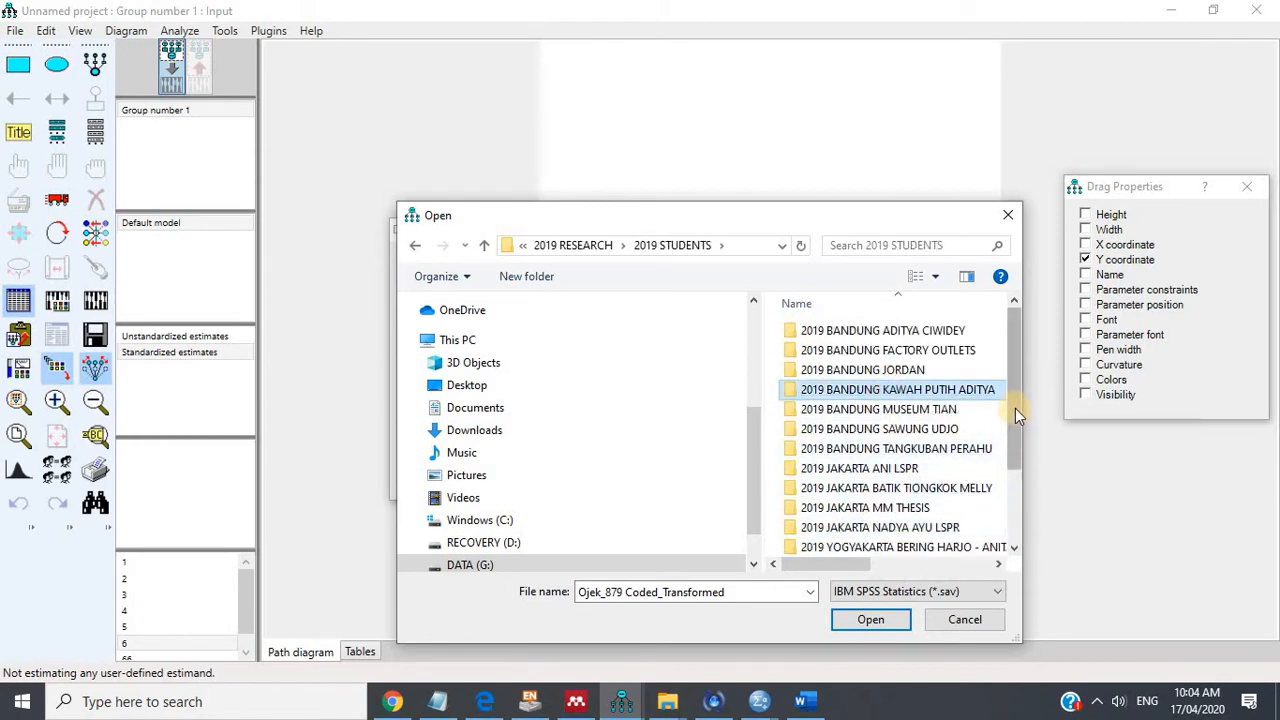
{"action": "mouse_move", "coordinate": [1009, 418]}
{"action": "left_mouse_down"}
{"action": "mouse_move", "coordinate": [1002, 487]}
{"action": "mouse_move", "coordinate": [1007, 398]}
{"action": "left_mouse_up"}
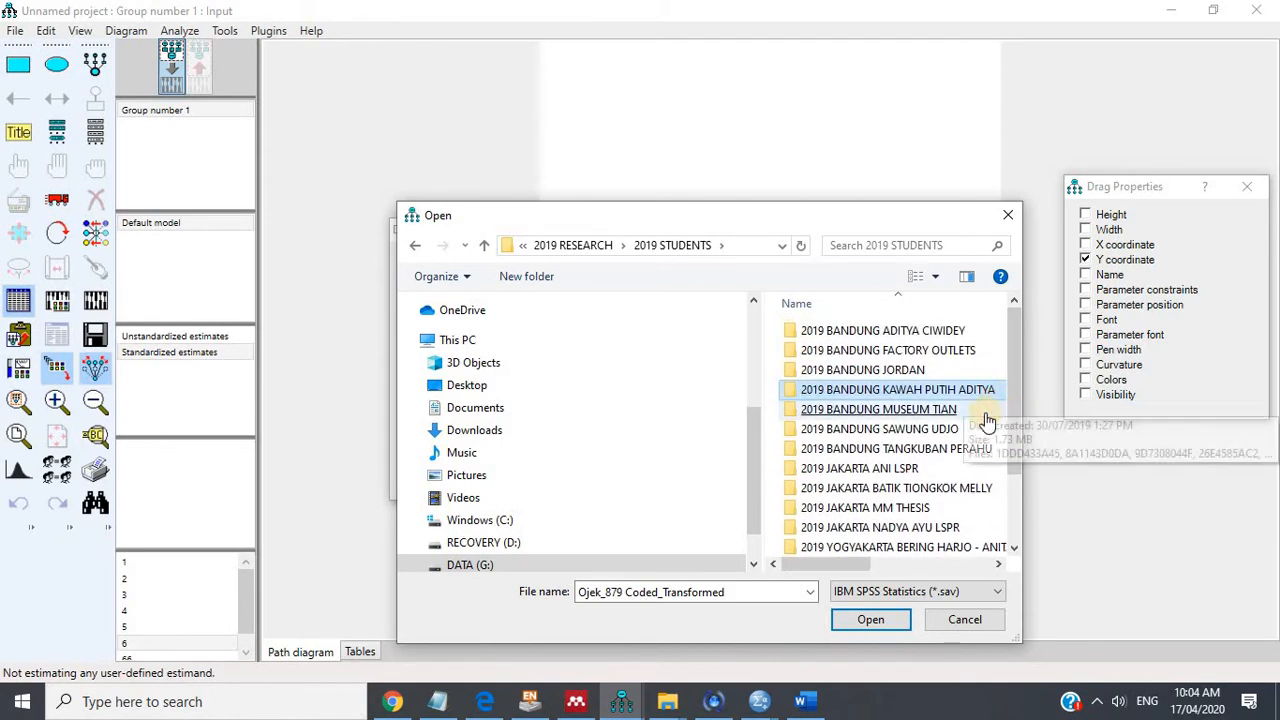
{"action": "left_click", "coordinate": [572, 249]}
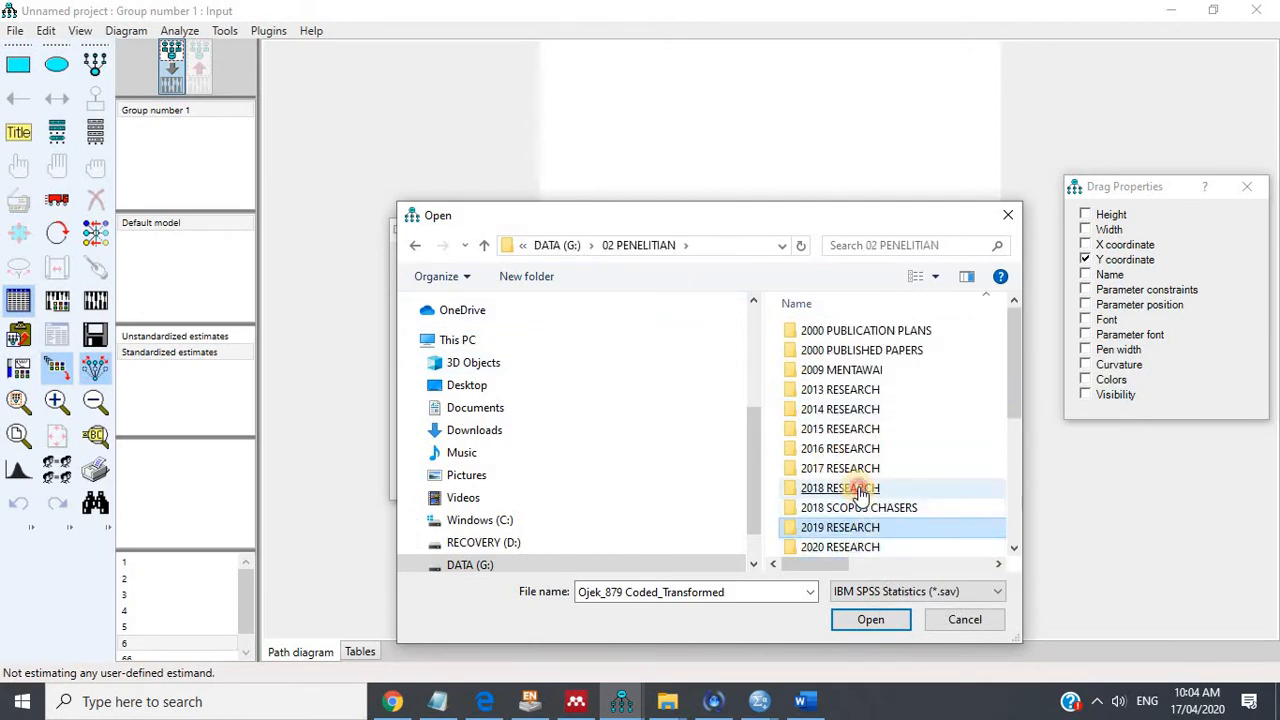
Attach the Shafwan data file from 2018 RESEARCH, 2018 STUDENTS', 2018 SHAFWAN to Group number 1 and confirm the data file selection.
{"action": "double_click", "coordinate": [858, 489]}
{"action": "double_click", "coordinate": [858, 370]}
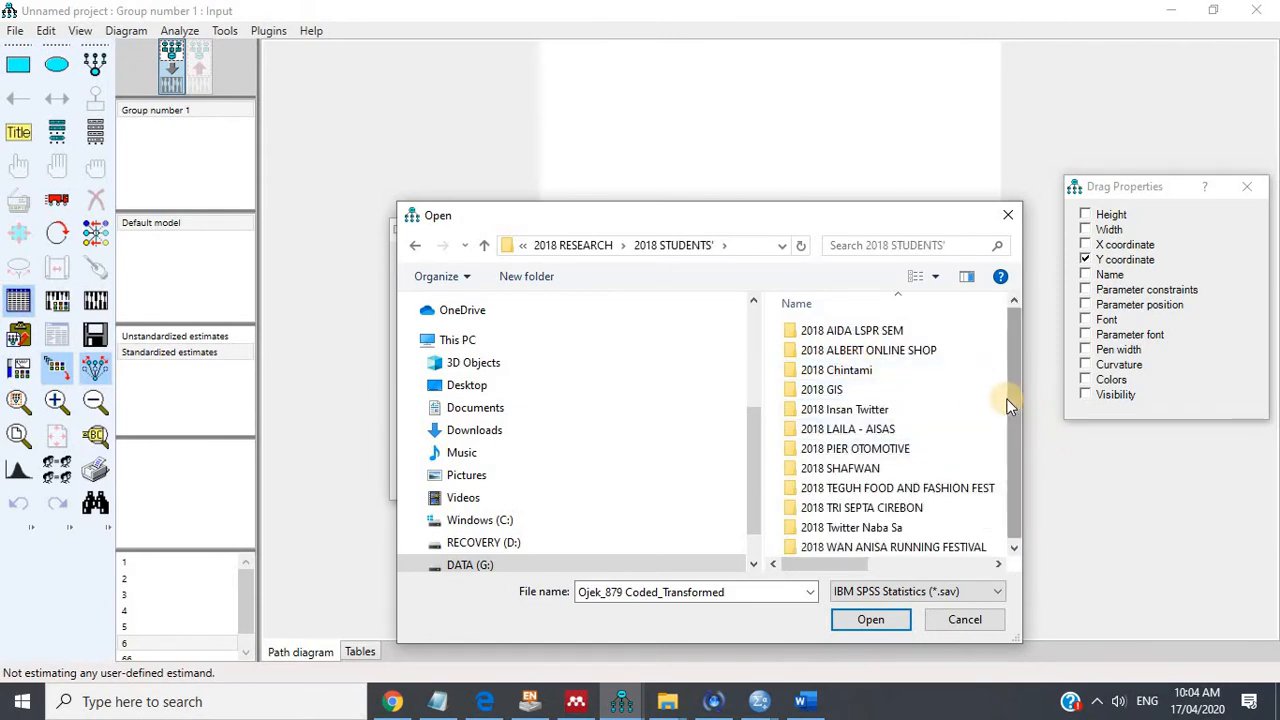
{"action": "double_click", "coordinate": [850, 469]}
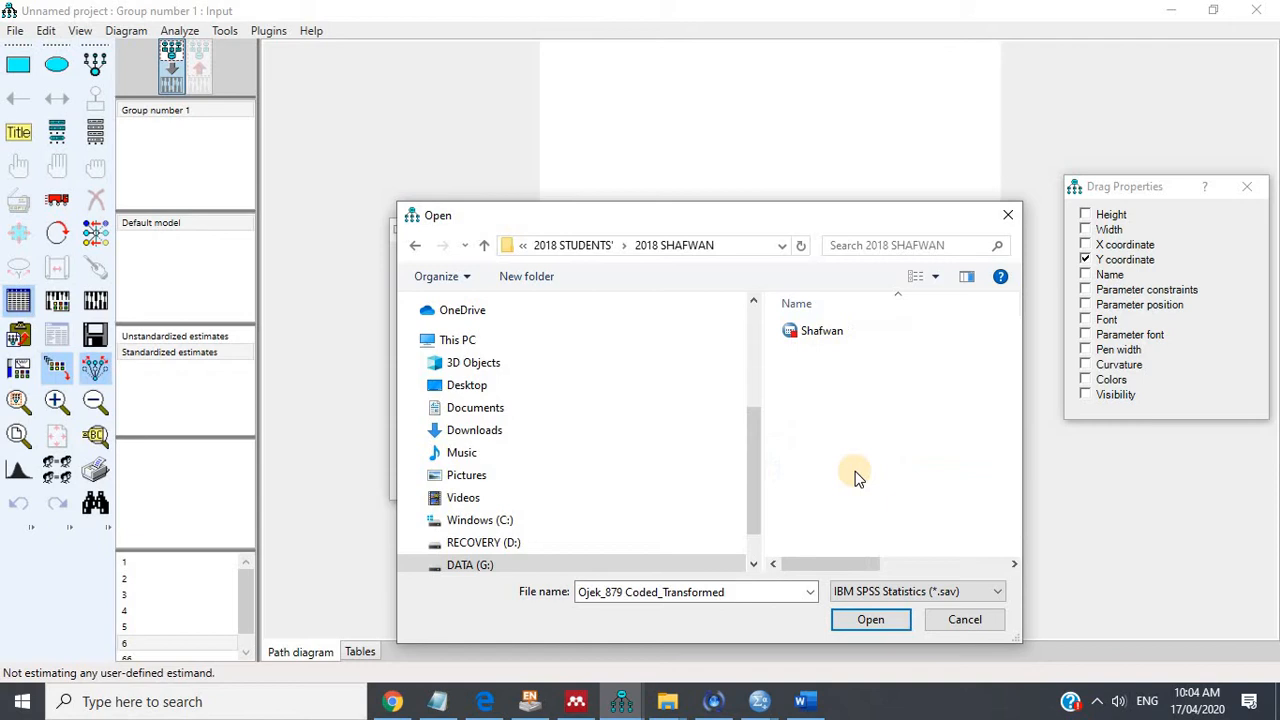
{"action": "double_click", "coordinate": [812, 342]}
{"action": "left_click", "coordinate": [510, 436]}
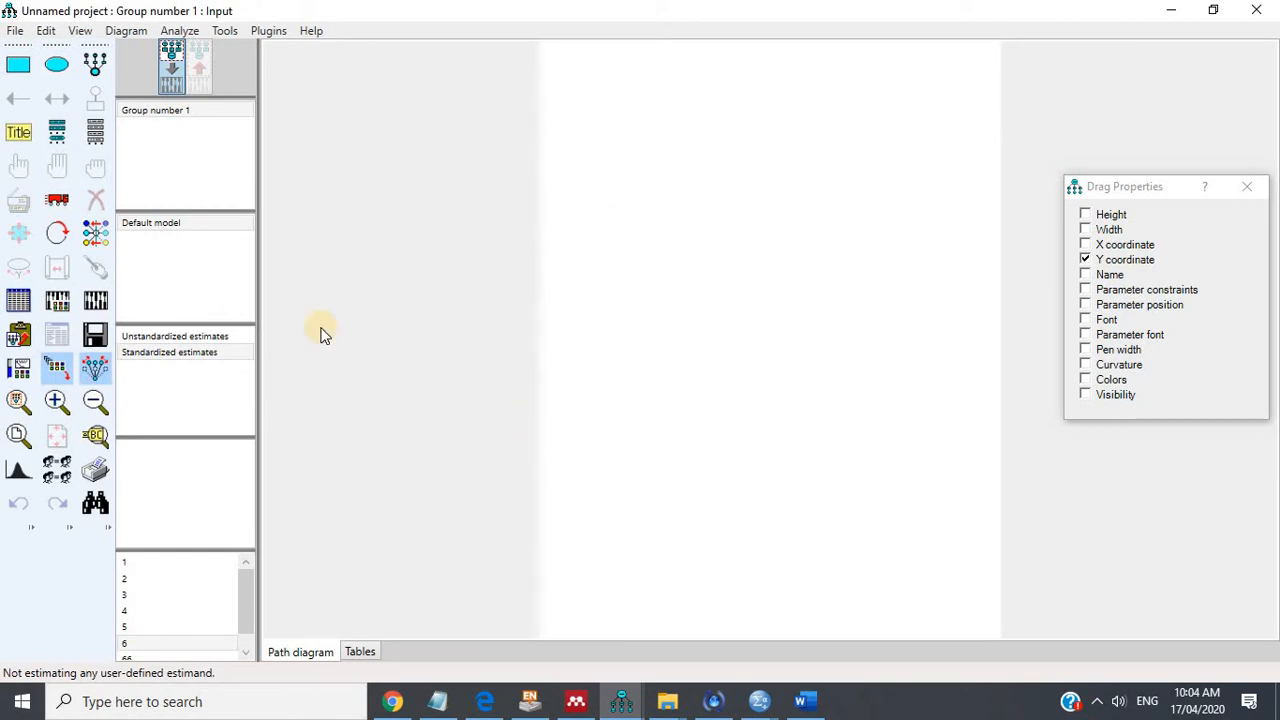
Draw four latent variables on the blank diagram in a two-by-two arrangement with the indicator-variable tool.
{"action": "left_click", "coordinate": [95, 72]}
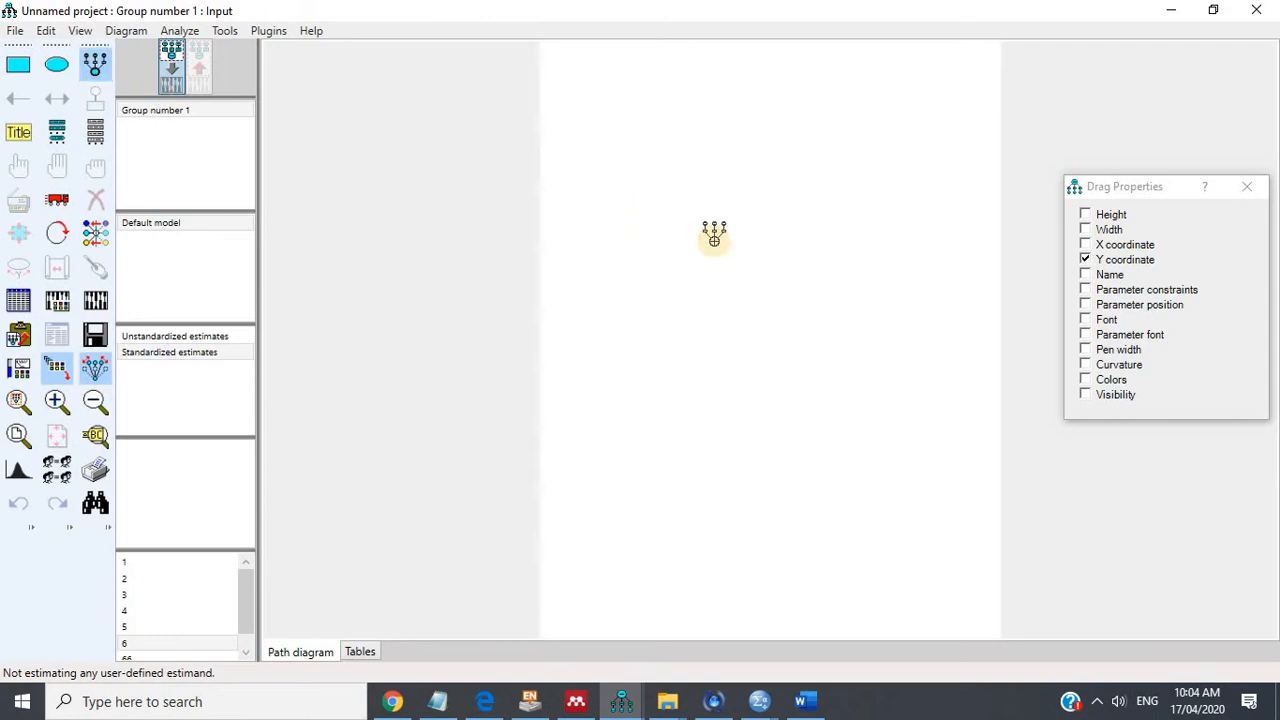
{"action": "left_click", "coordinate": [714, 240]}
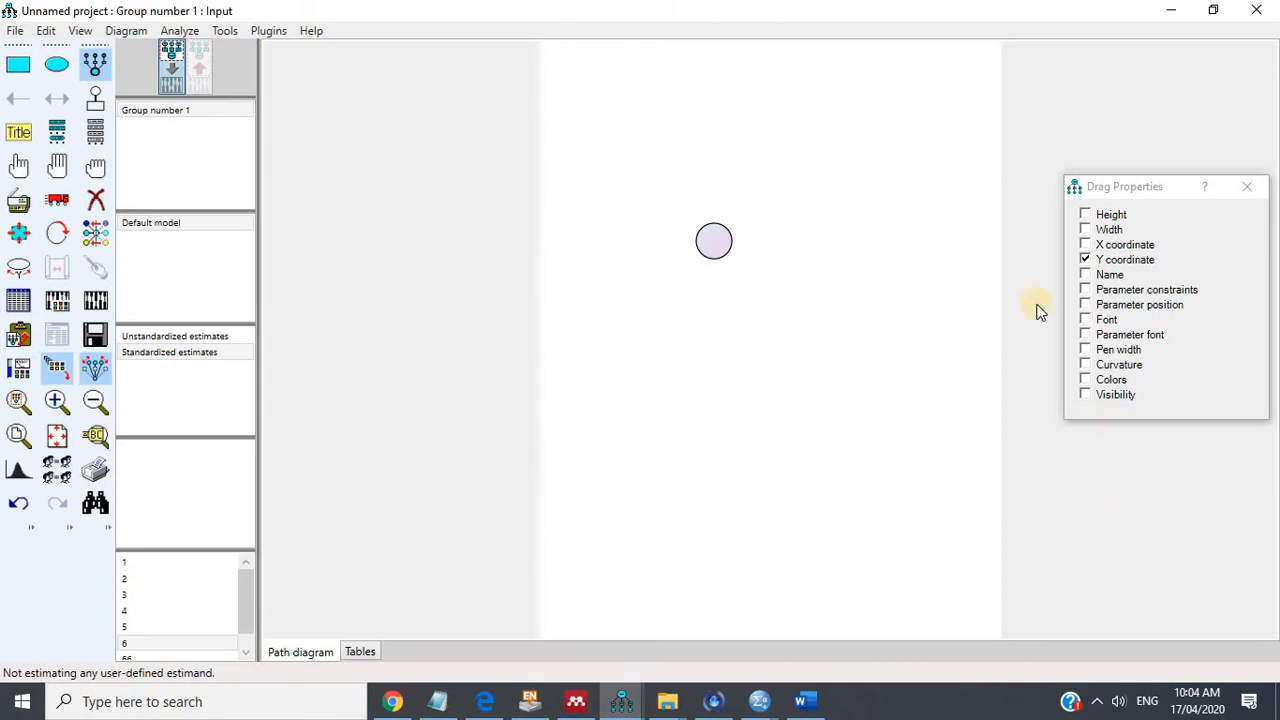
{"action": "left_click", "coordinate": [888, 243]}
{"action": "left_click", "coordinate": [720, 413]}
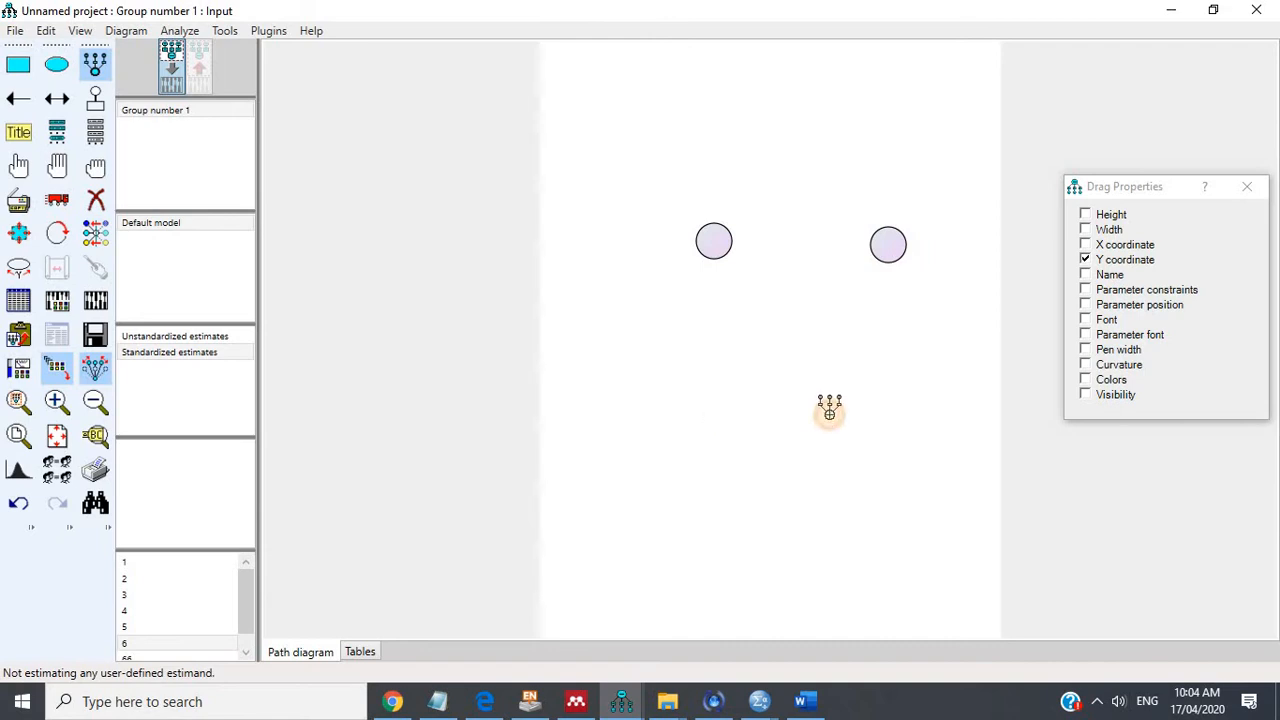
{"action": "left_click", "coordinate": [889, 415]}
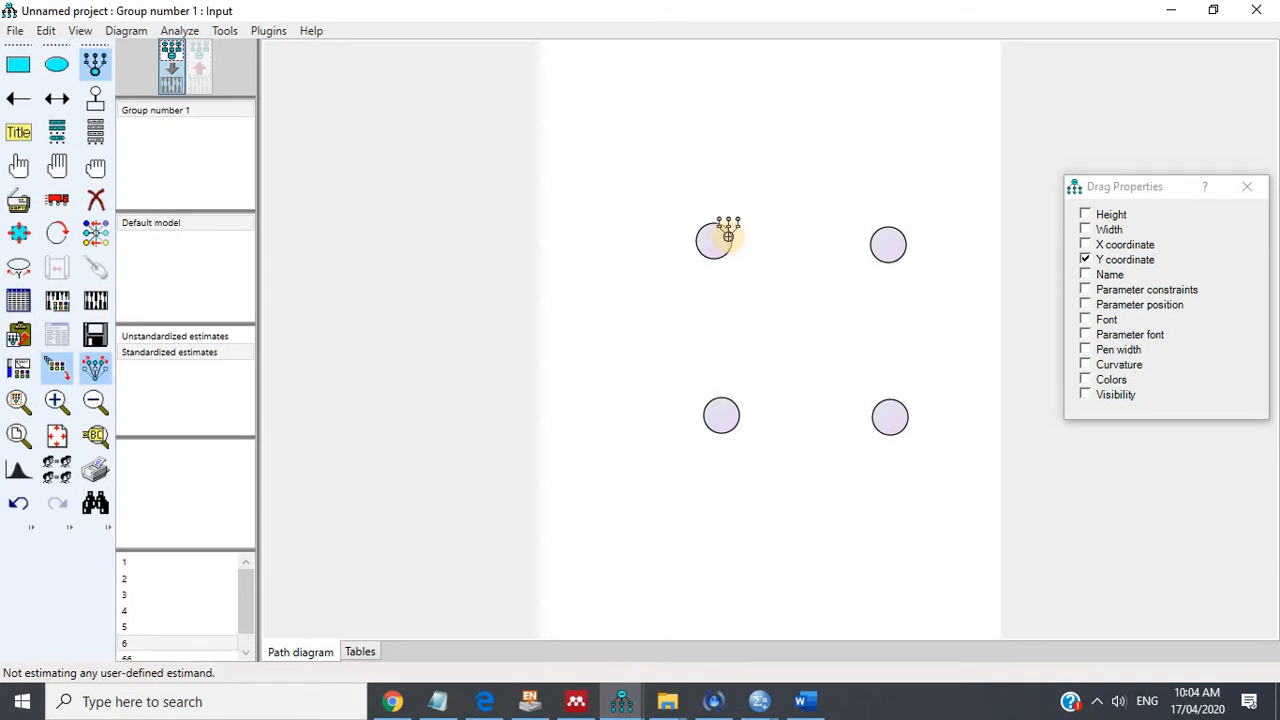
Add four indicators with error terms to the upper-left latent variable.
{"action": "left_click", "coordinate": [729, 236]}
{"action": "left_click", "coordinate": [727, 236]}
{"action": "left_click", "coordinate": [727, 236]}
{"action": "left_click", "coordinate": [727, 236]}
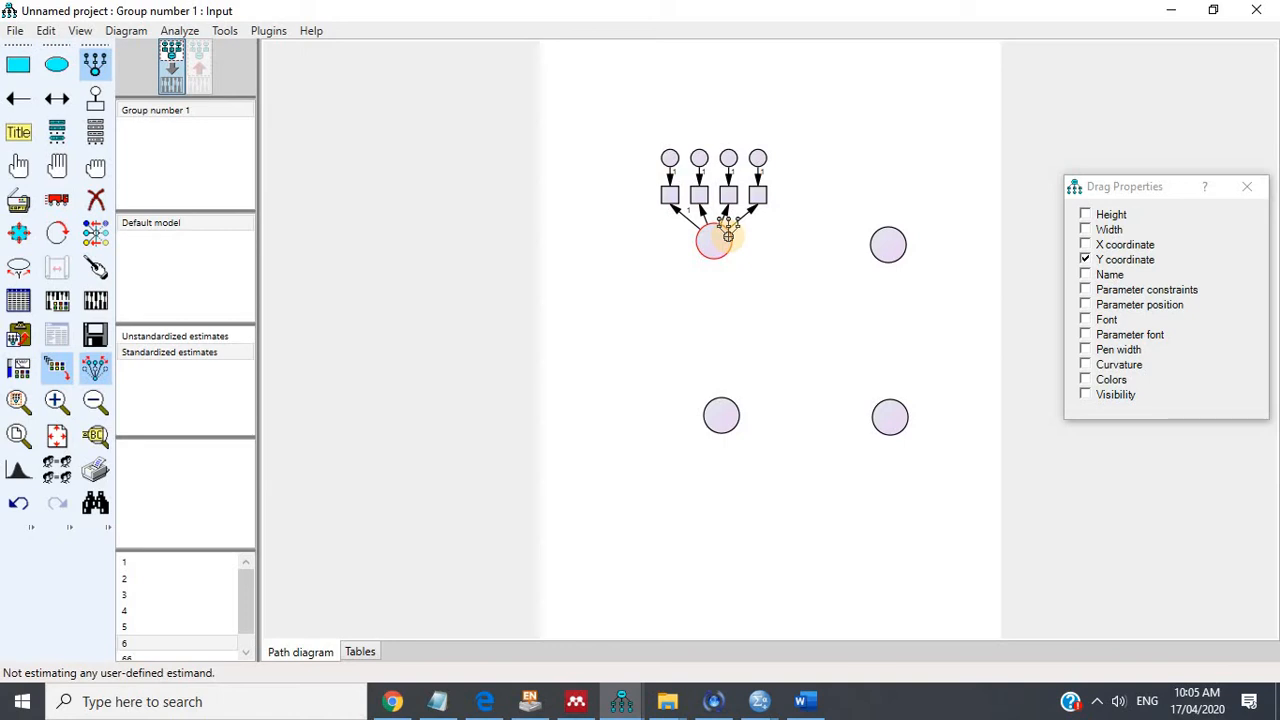
Add five indicators with error terms to the upper-right latent variable.
{"action": "left_click", "coordinate": [887, 245]}
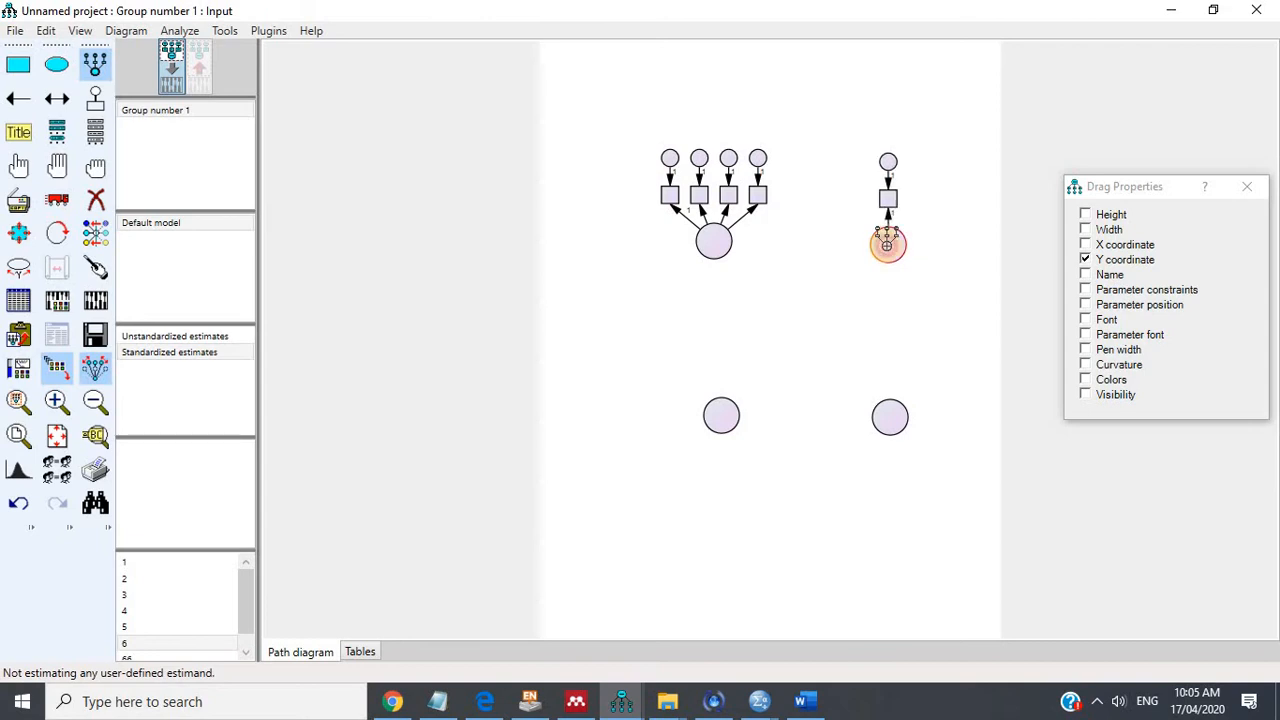
{"action": "left_click", "coordinate": [887, 245]}
{"action": "left_click", "coordinate": [887, 245]}
{"action": "left_click", "coordinate": [887, 245]}
{"action": "left_click", "coordinate": [887, 245]}
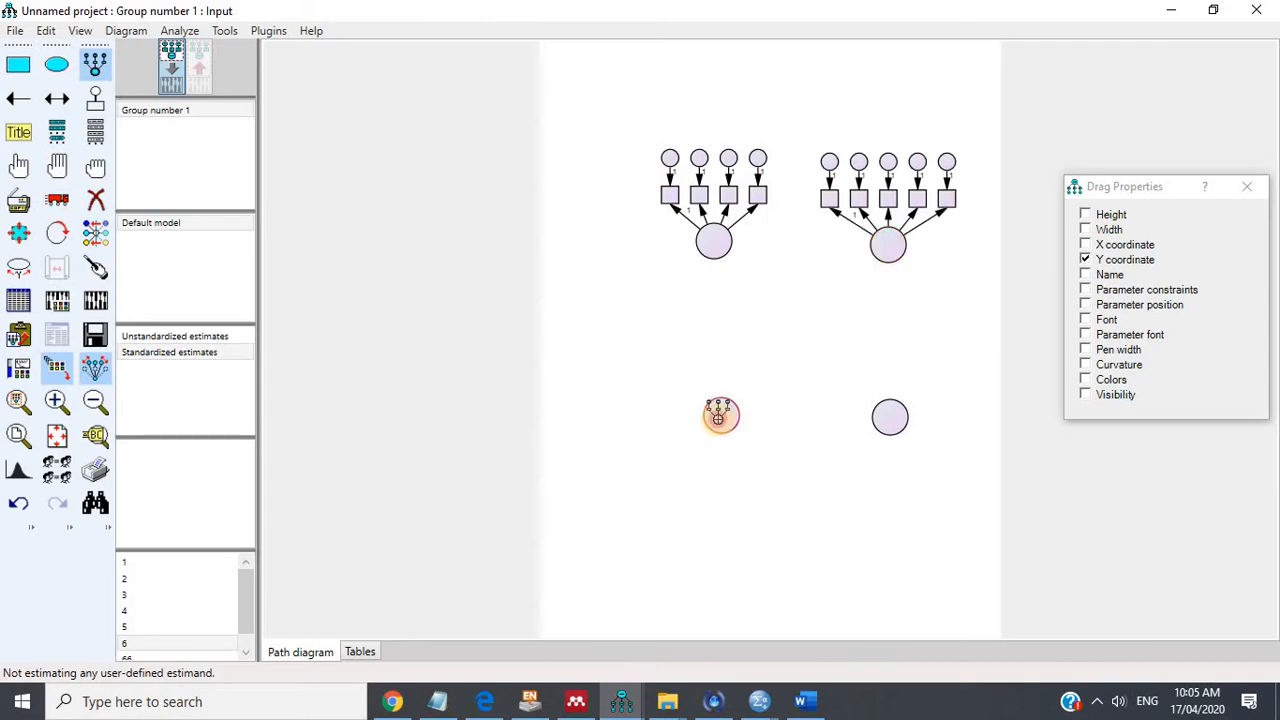
Add seven indicators with error terms to the lower-left latent variable.
{"action": "left_click", "coordinate": [718, 416]}
{"action": "left_click", "coordinate": [718, 416]}
{"action": "left_click", "coordinate": [718, 416]}
{"action": "left_click", "coordinate": [718, 416]}
{"action": "left_click", "coordinate": [718, 416]}
{"action": "left_click", "coordinate": [718, 416]}
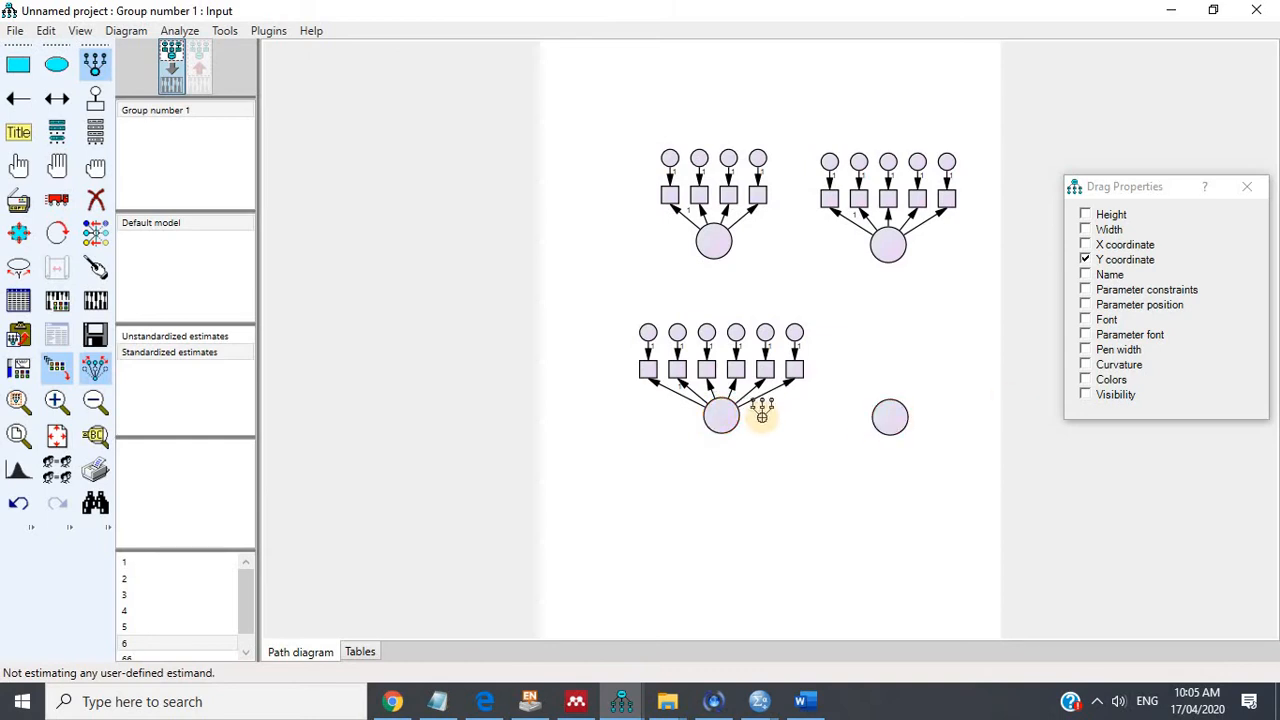
{"action": "left_click", "coordinate": [720, 415]}
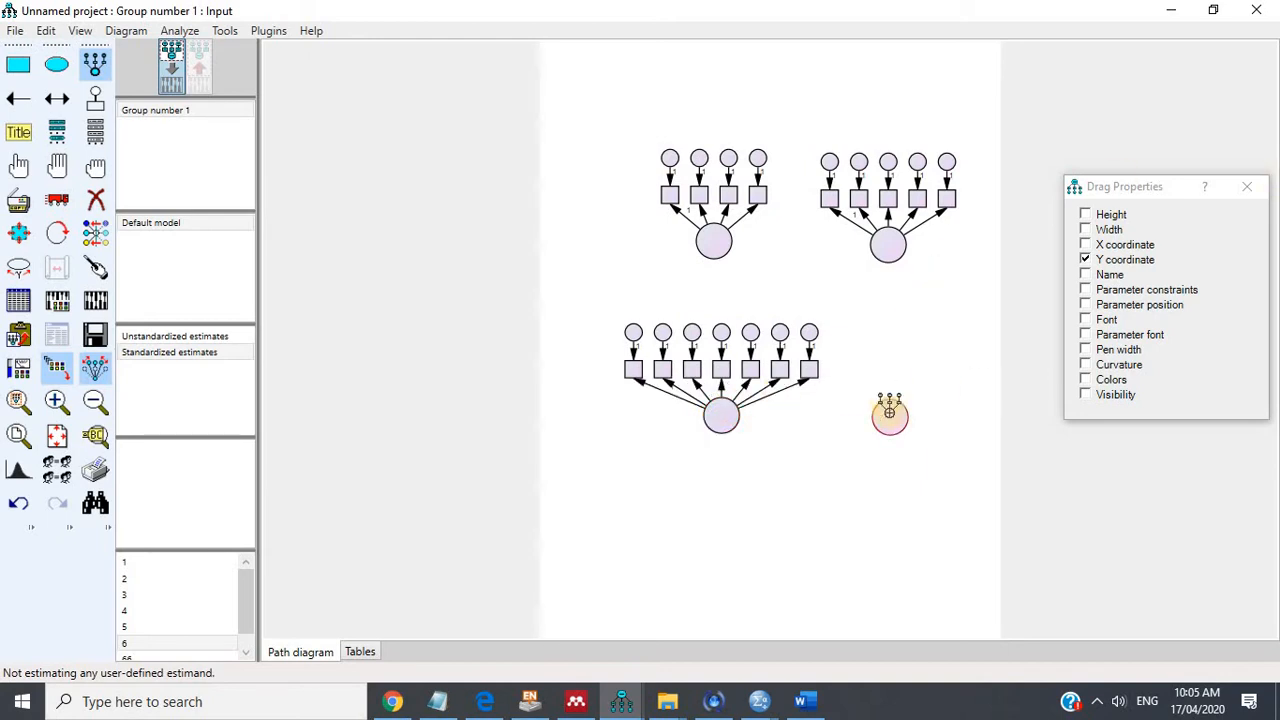
Add five indicators with error terms to the lower-right latent variable.
{"action": "left_click", "coordinate": [890, 412]}
{"action": "left_click", "coordinate": [890, 412]}
{"action": "left_click", "coordinate": [890, 412]}
{"action": "left_click", "coordinate": [890, 412]}
{"action": "left_click", "coordinate": [890, 412]}
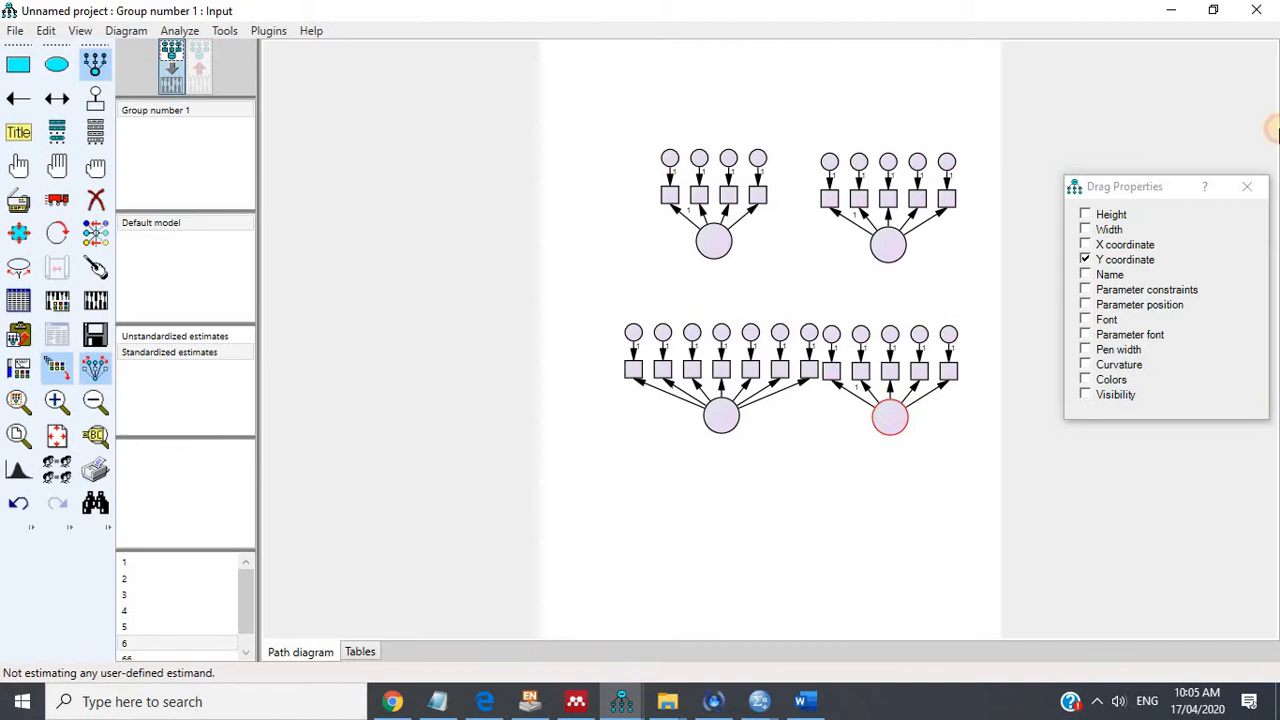
Rotate the indicators of all four latent variables so they sit on the left side of each construct.
{"action": "left_click", "coordinate": [55, 232]}
{"action": "left_click", "coordinate": [718, 414]}
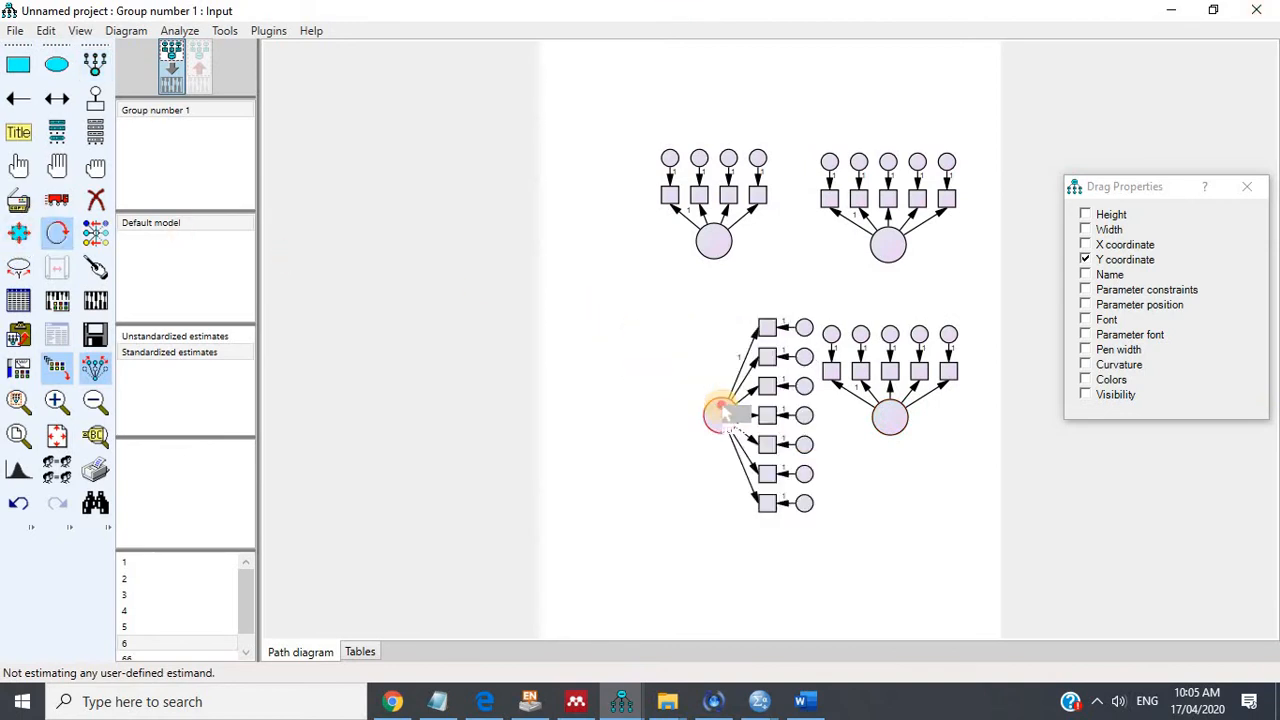
{"action": "left_click", "coordinate": [722, 413]}
{"action": "left_click", "coordinate": [722, 413]}
{"action": "left_click", "coordinate": [890, 416]}
{"action": "left_click", "coordinate": [890, 416]}
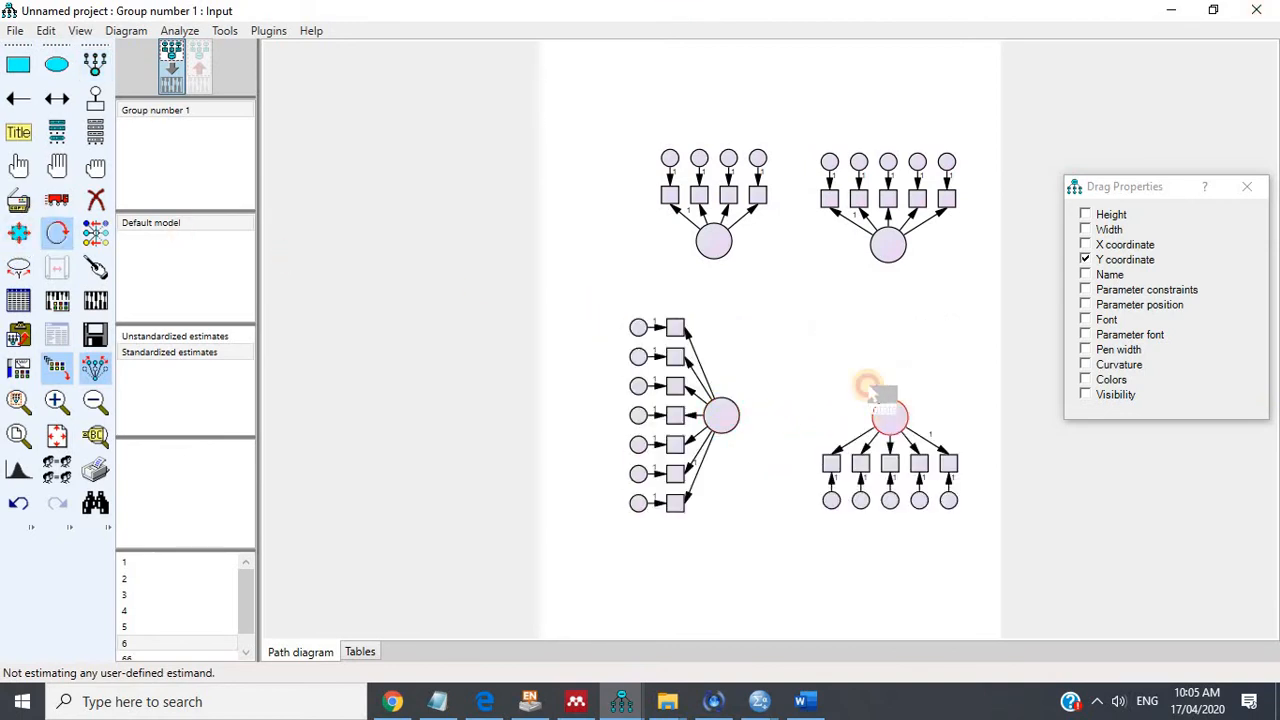
{"action": "left_click", "coordinate": [890, 416]}
{"action": "left_click", "coordinate": [712, 240]}
{"action": "left_click", "coordinate": [712, 240]}
{"action": "left_click", "coordinate": [712, 240]}
{"action": "left_click", "coordinate": [888, 243]}
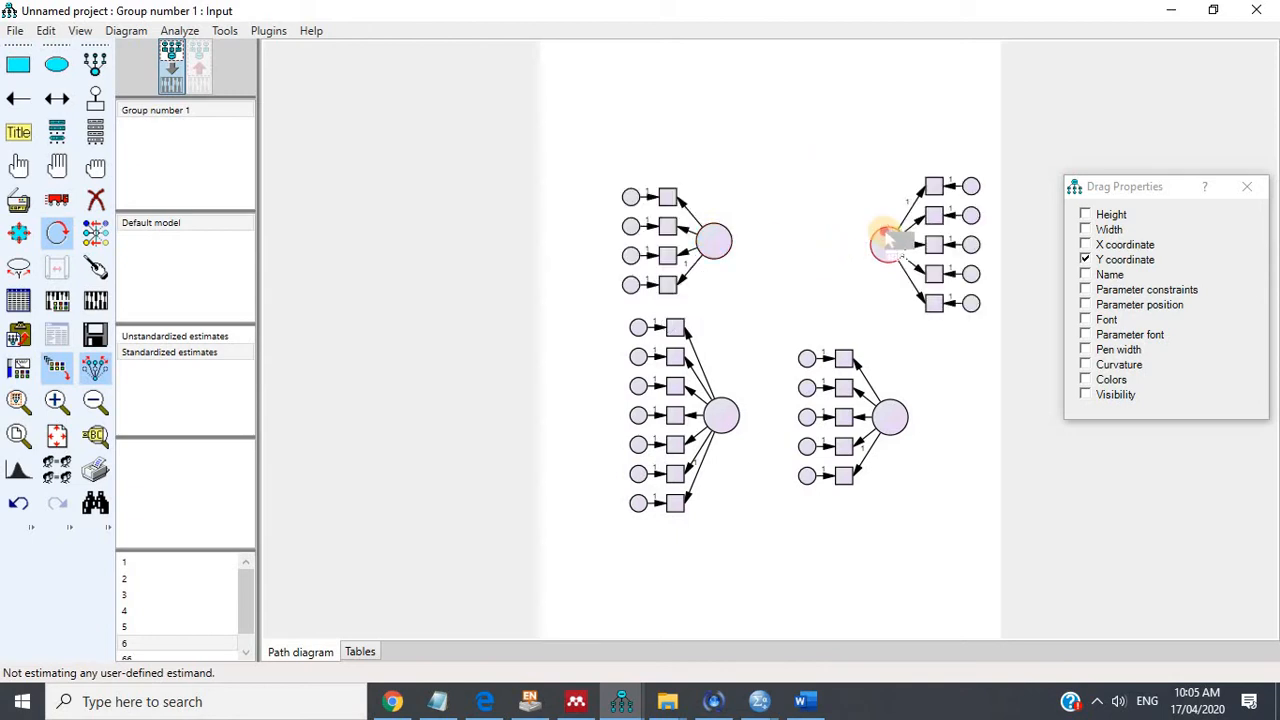
{"action": "left_click", "coordinate": [888, 243]}
{"action": "left_click", "coordinate": [888, 243]}
Move the four constructs into one staggered vertical column: four-indicator construct, upper five-indicator one, seven-indicator one, then the other five-indicator one.
{"action": "left_click", "coordinate": [57, 199]}
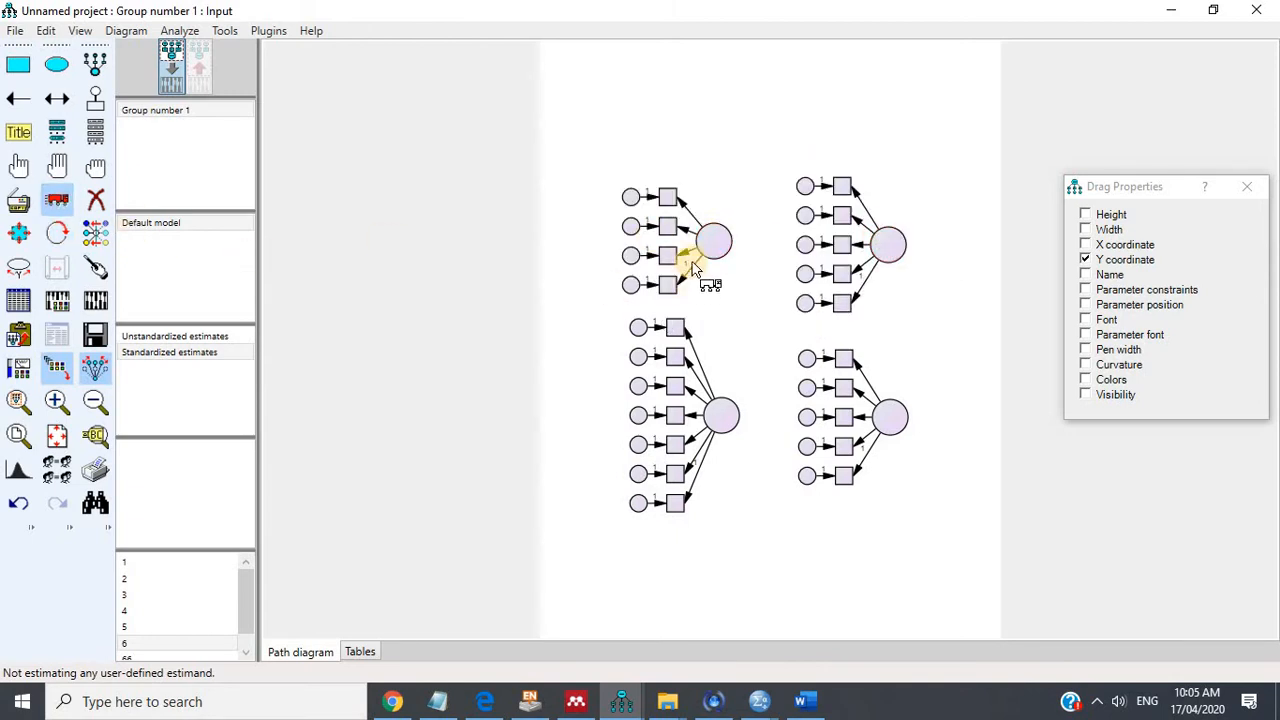
{"action": "left_click", "coordinate": [707, 230]}
{"action": "left_click_drag", "start_coordinate": [707, 230], "coordinate": [706, 107]}
{"action": "left_click_drag", "start_coordinate": [886, 252], "coordinate": [769, 250]}
{"action": "left_click_drag", "start_coordinate": [722, 418], "coordinate": [699, 381]}
{"action": "left_click_drag", "start_coordinate": [697, 122], "coordinate": [693, 131]}
{"action": "left_click_drag", "start_coordinate": [893, 425], "coordinate": [777, 512]}
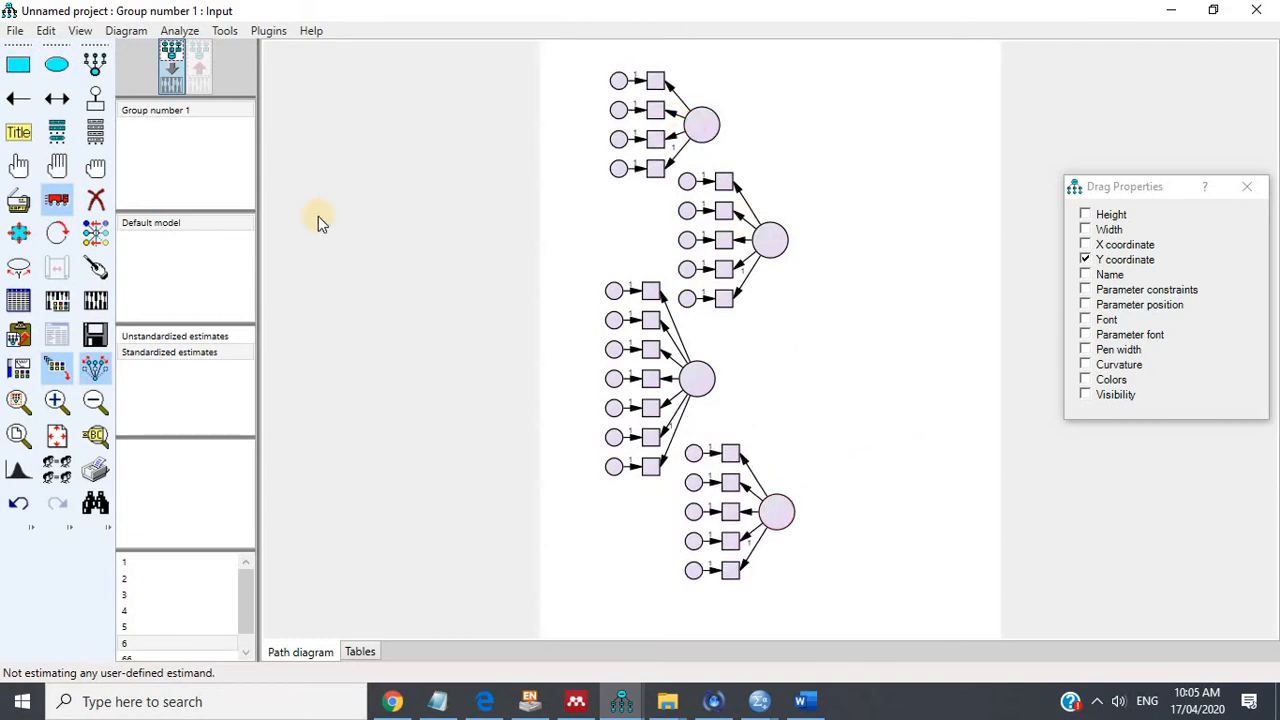
Start saving the project under a new name and go to the 02 PENELITIAN folder on the DATA (G:) drive.
{"action": "left_click", "coordinate": [16, 30]}
{"action": "left_click", "coordinate": [57, 156]}
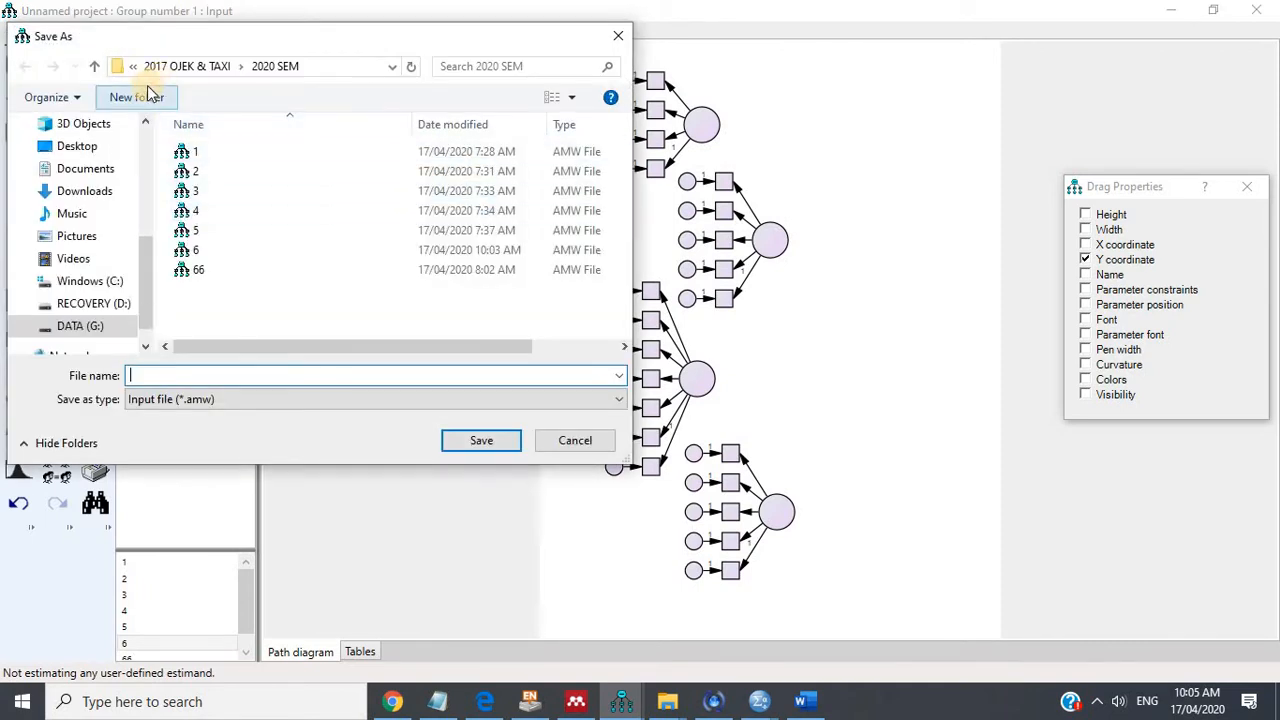
{"action": "left_click", "coordinate": [80, 326]}
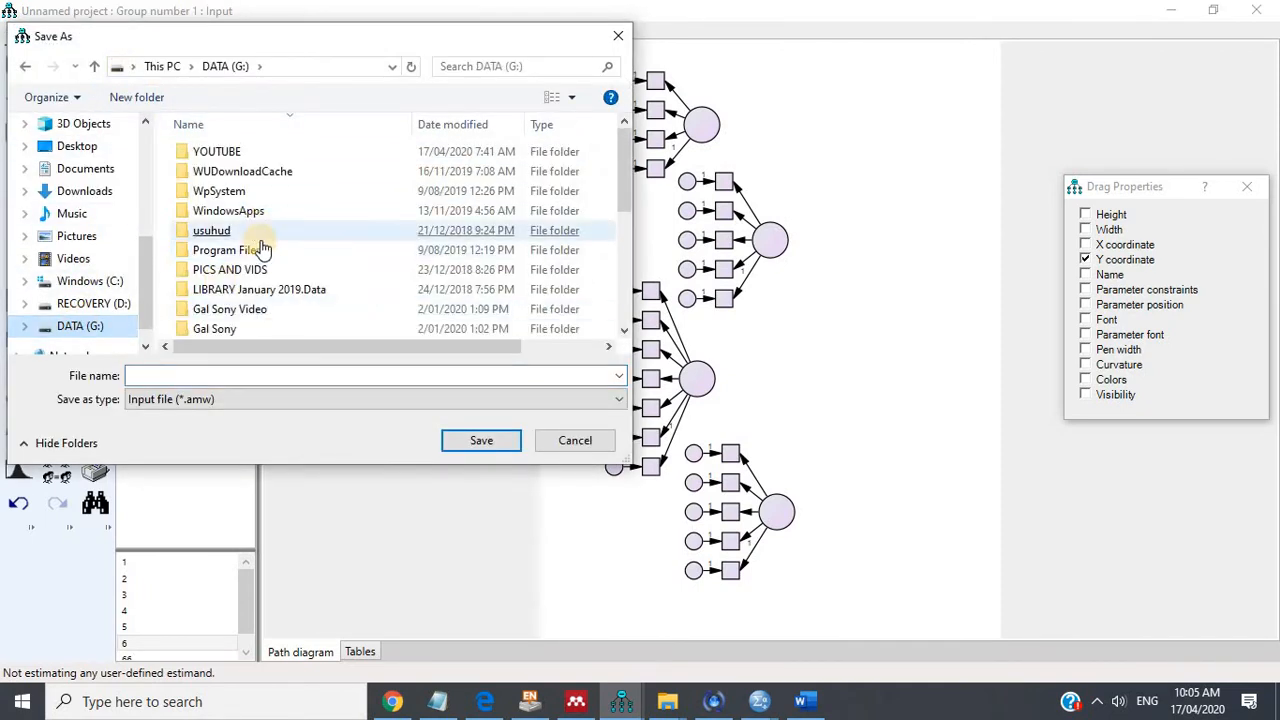
{"action": "scroll", "coordinate": [255, 250], "scroll_direction": "down", "scroll_amount": 1}
{"action": "left_click", "coordinate": [260, 249]}
{"action": "scroll", "coordinate": [255, 285], "scroll_direction": "down", "scroll_amount": 2}
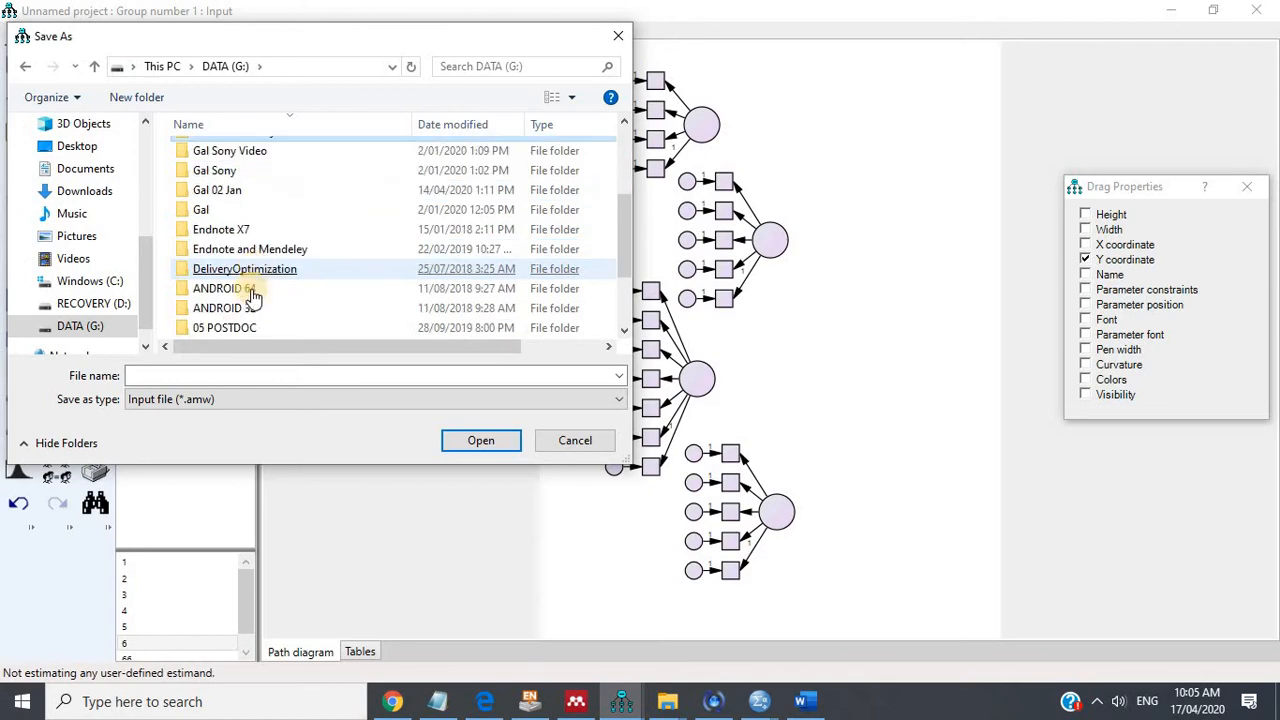
{"action": "scroll", "coordinate": [250, 300], "scroll_direction": "down", "scroll_amount": 2}
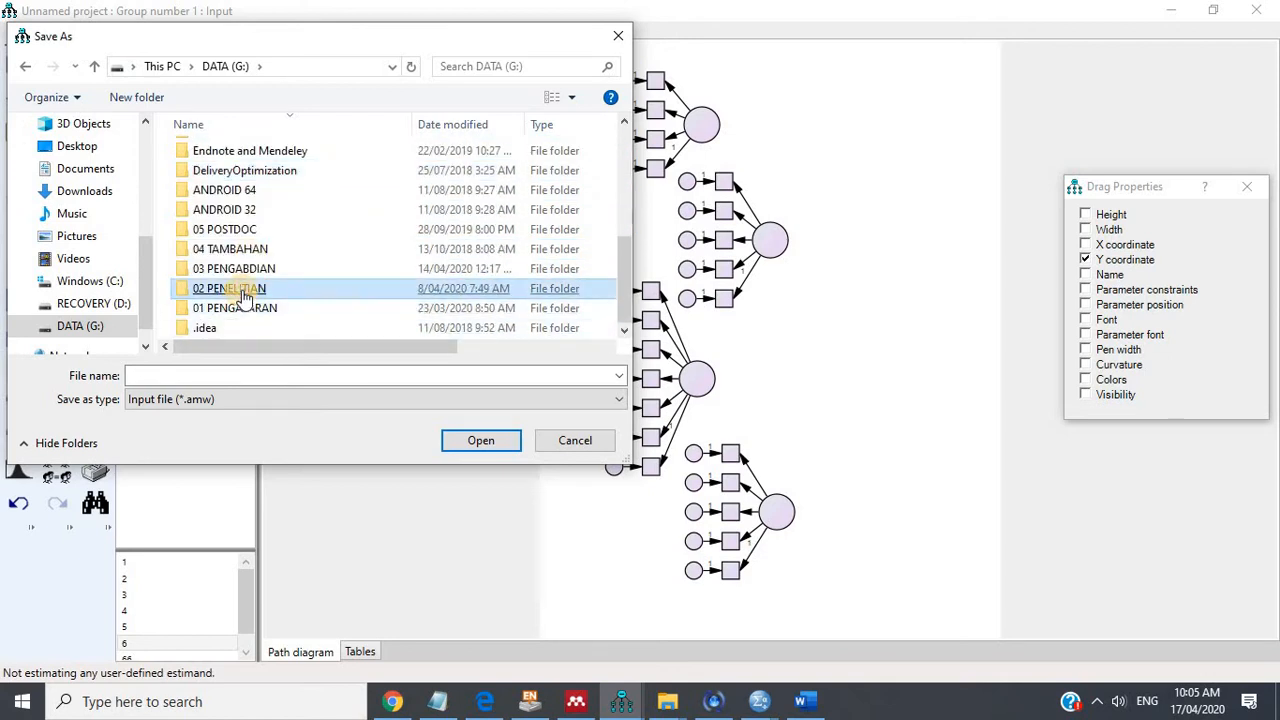
{"action": "double_click", "coordinate": [245, 289]}
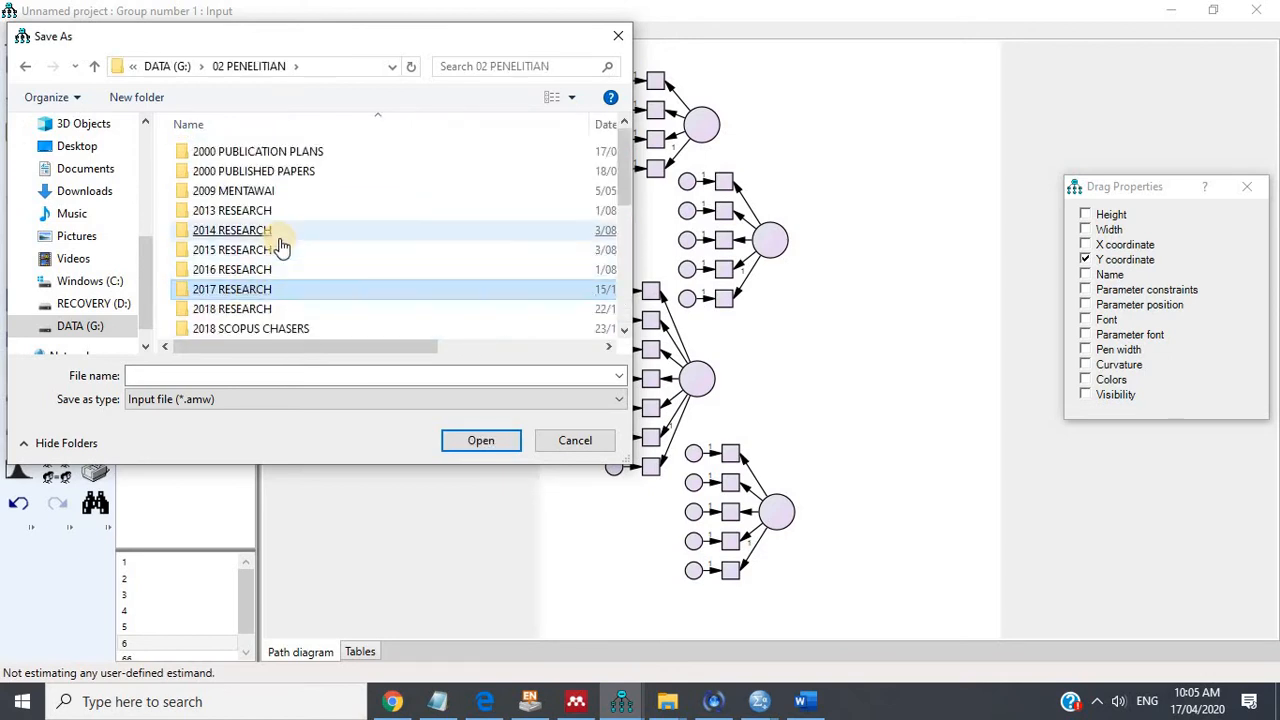
Save the project as 1 in the 2018 SHAFWAN folder inside 2018 RESEARCH, 2018 STUDENTS'.
{"action": "left_click", "coordinate": [247, 305]}
{"action": "double_click", "coordinate": [243, 305]}
{"action": "left_click", "coordinate": [245, 193]}
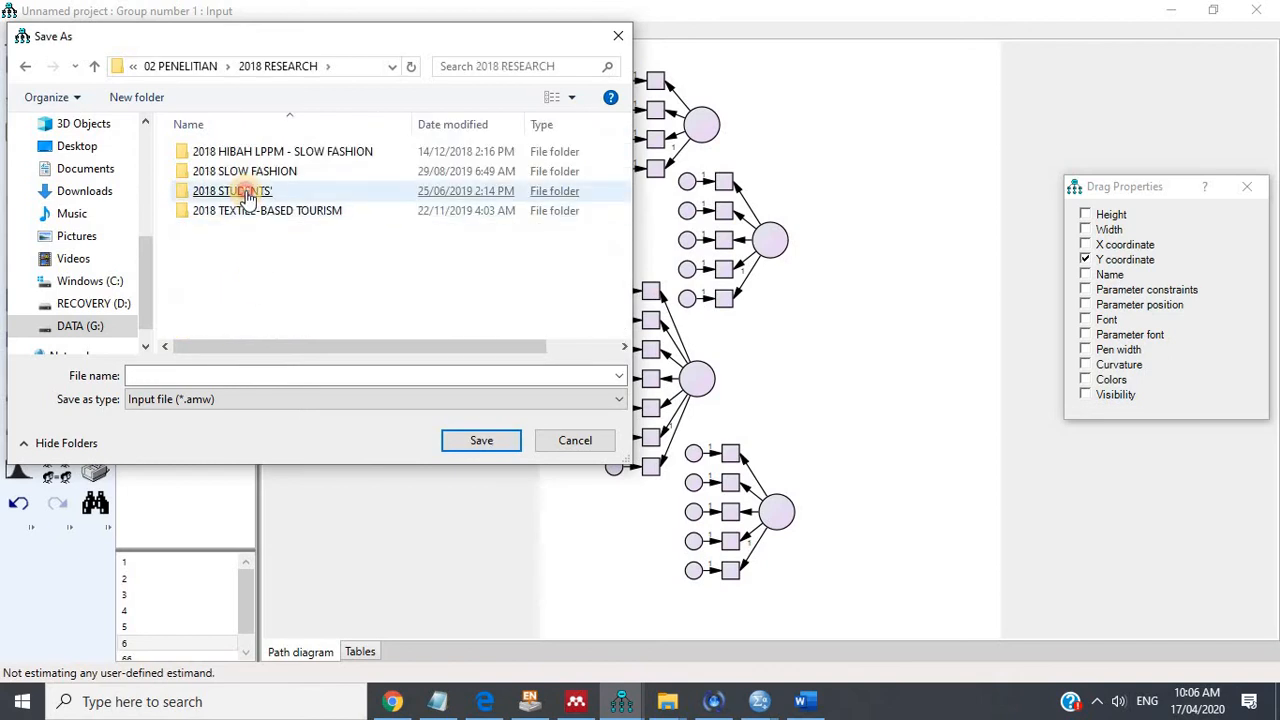
{"action": "double_click", "coordinate": [245, 193]}
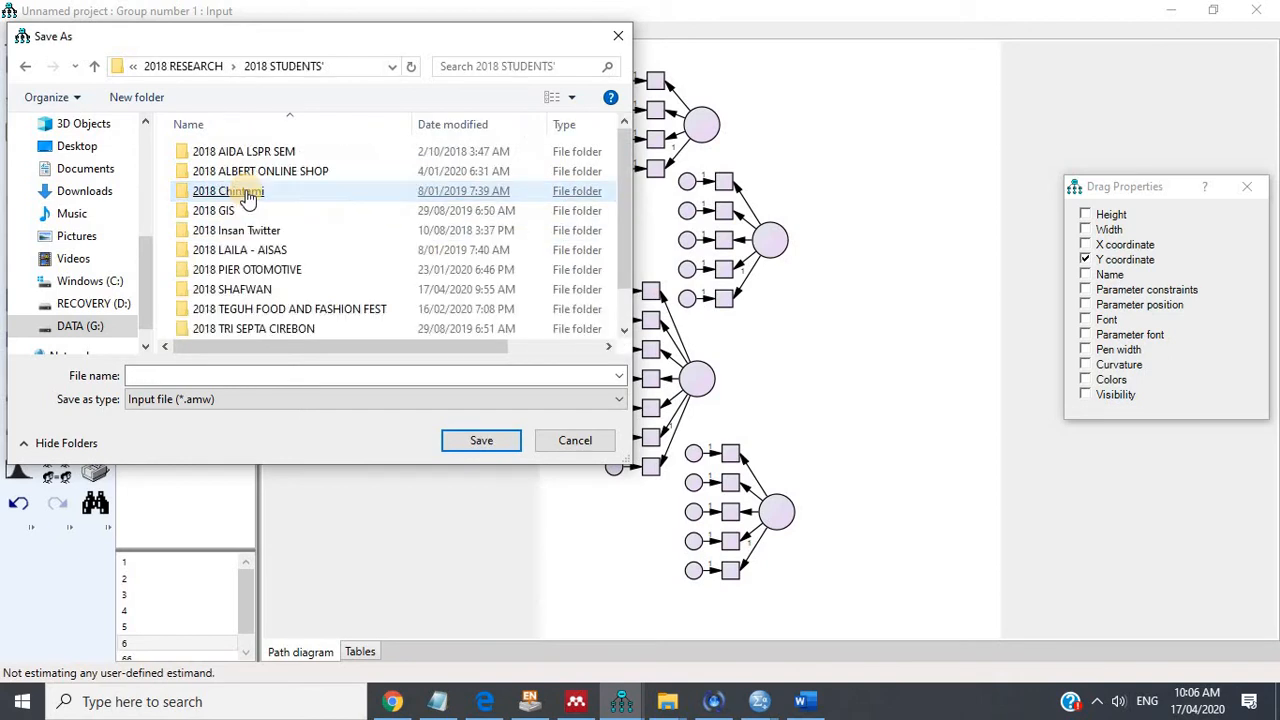
{"action": "double_click", "coordinate": [265, 289]}
{"action": "left_click", "coordinate": [251, 373]}
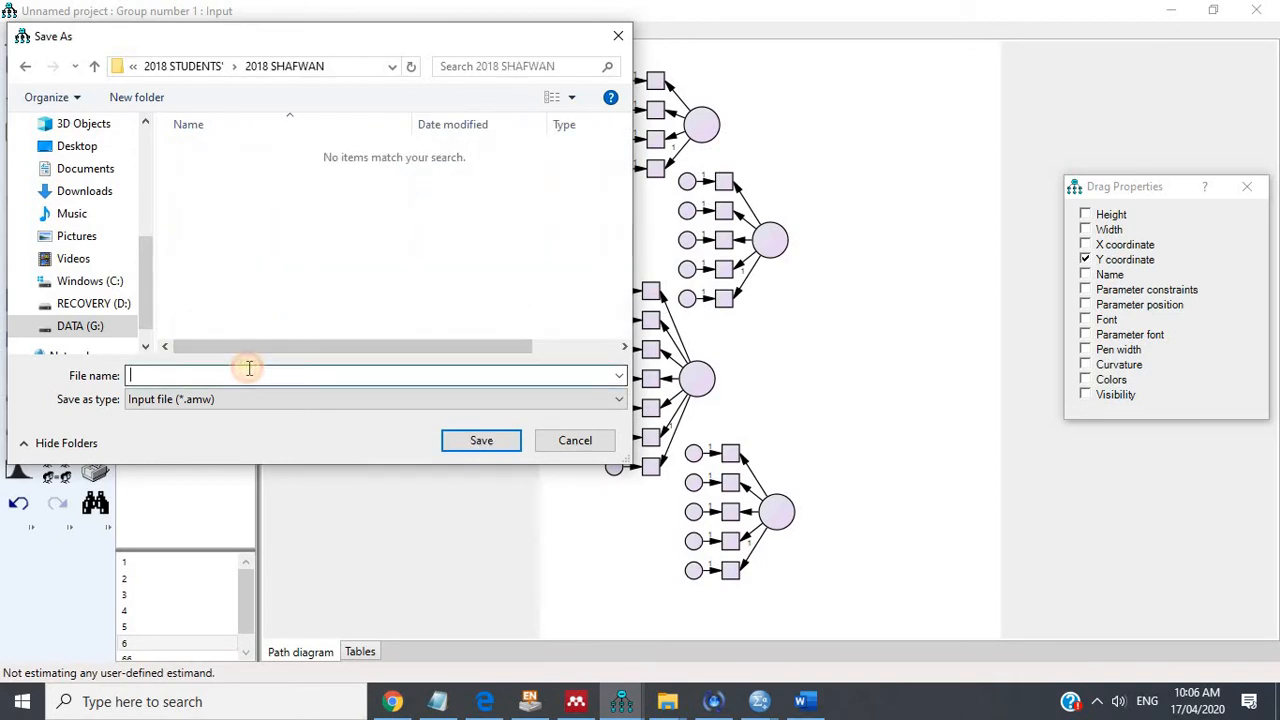
{"action": "type", "text": "1"}
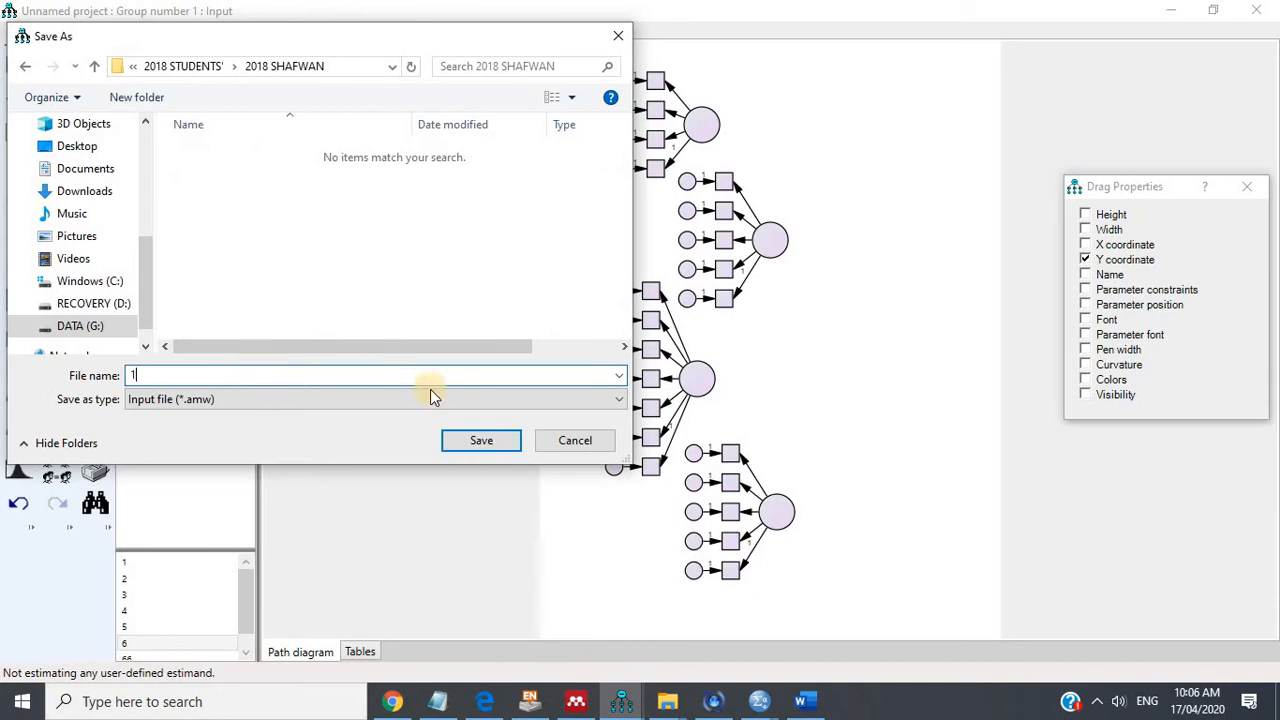
{"action": "left_click", "coordinate": [480, 442]}
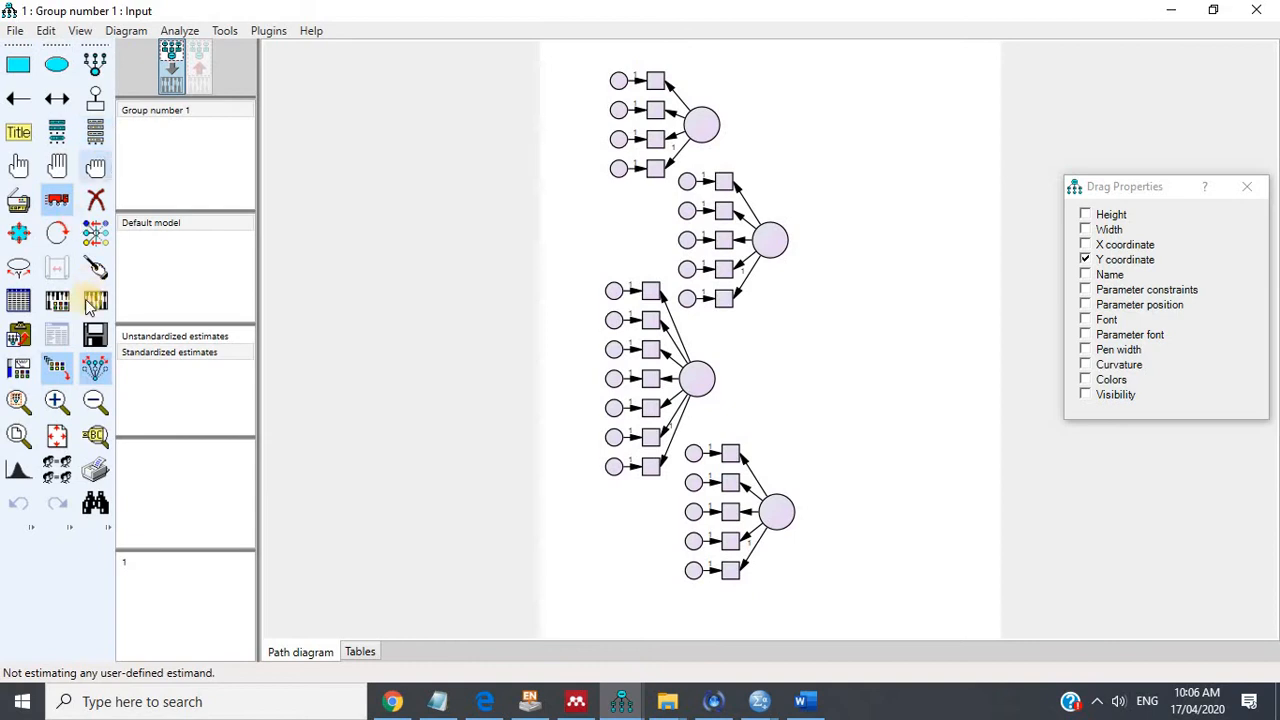
Output standardized estimates, squared multiple correlations, sample, implied, all implied and residual moments, modification indices, and indirect, direct and total effects, without minimization history.
{"action": "left_click", "coordinate": [58, 302]}
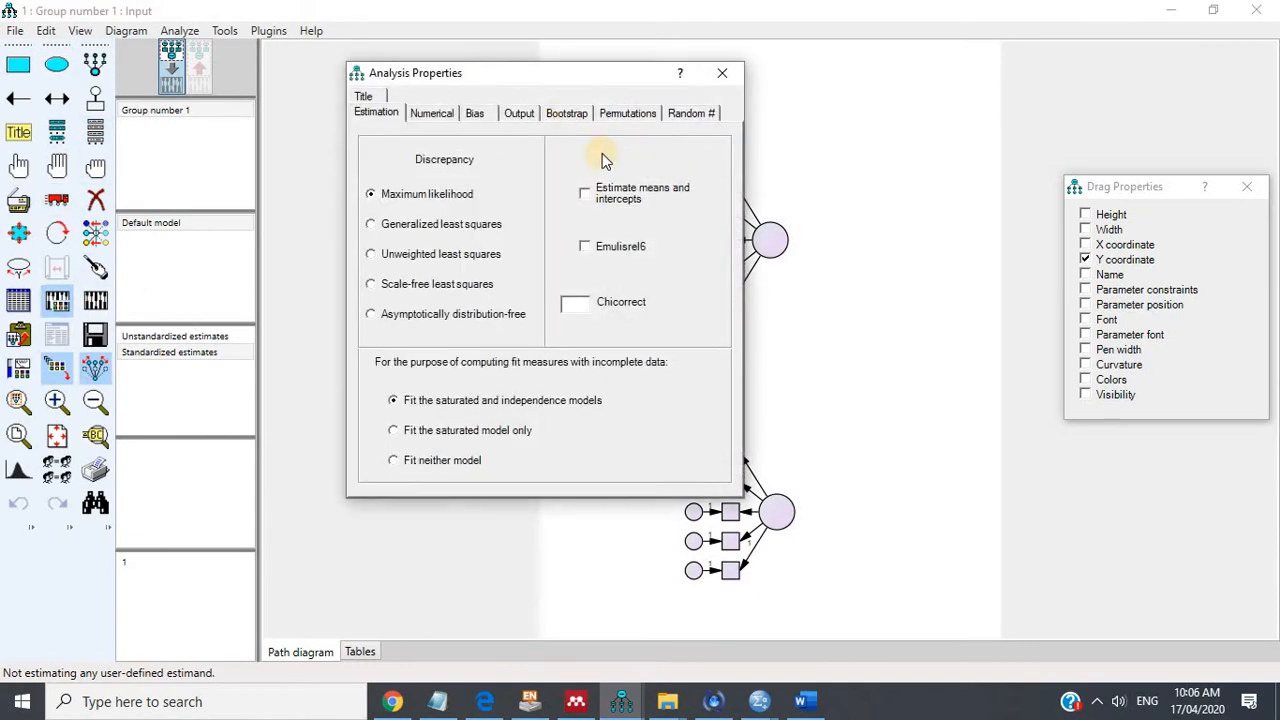
{"action": "left_click", "coordinate": [528, 116]}
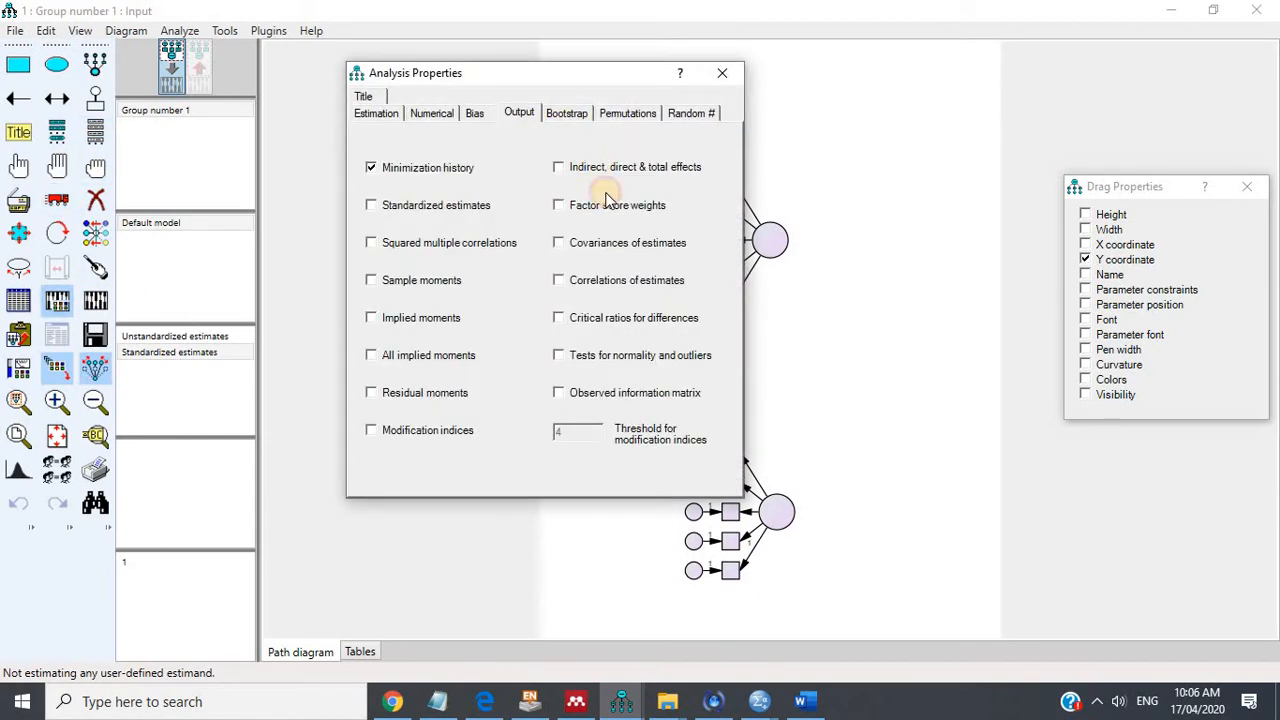
{"action": "left_click", "coordinate": [443, 208]}
{"action": "left_click", "coordinate": [437, 170]}
{"action": "left_click", "coordinate": [423, 243]}
{"action": "left_click", "coordinate": [414, 281]}
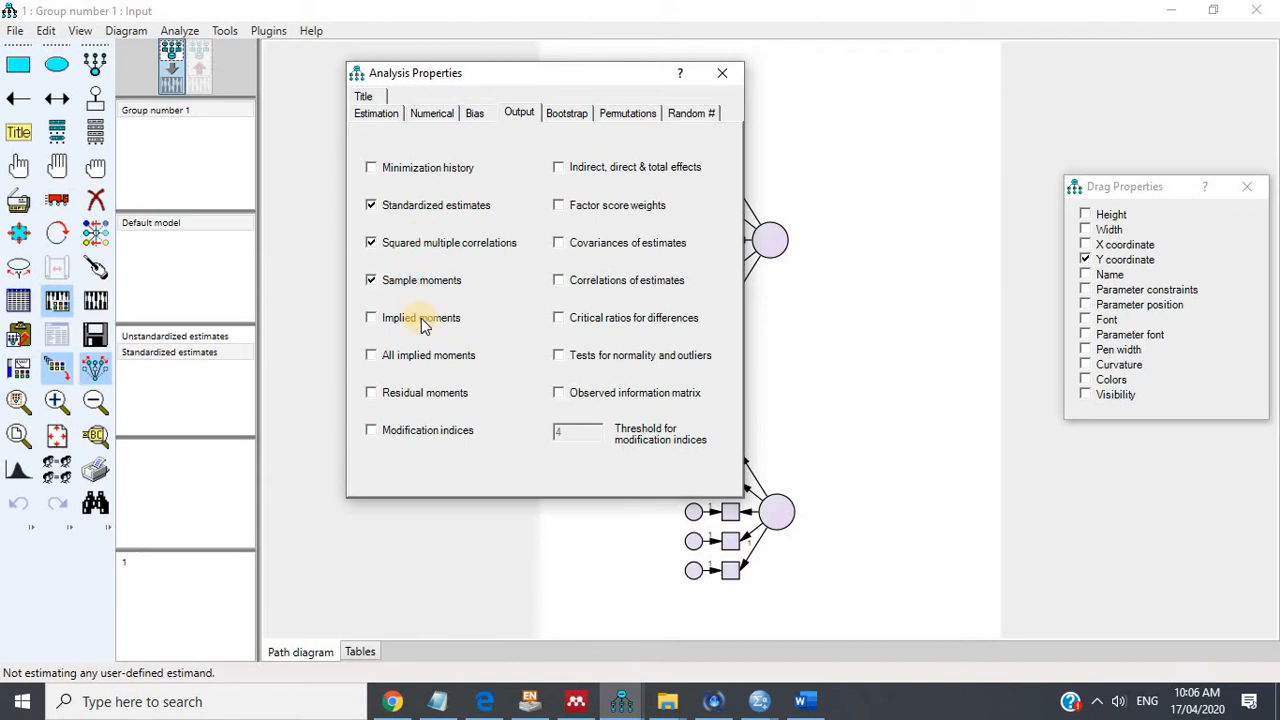
{"action": "left_click", "coordinate": [422, 394]}
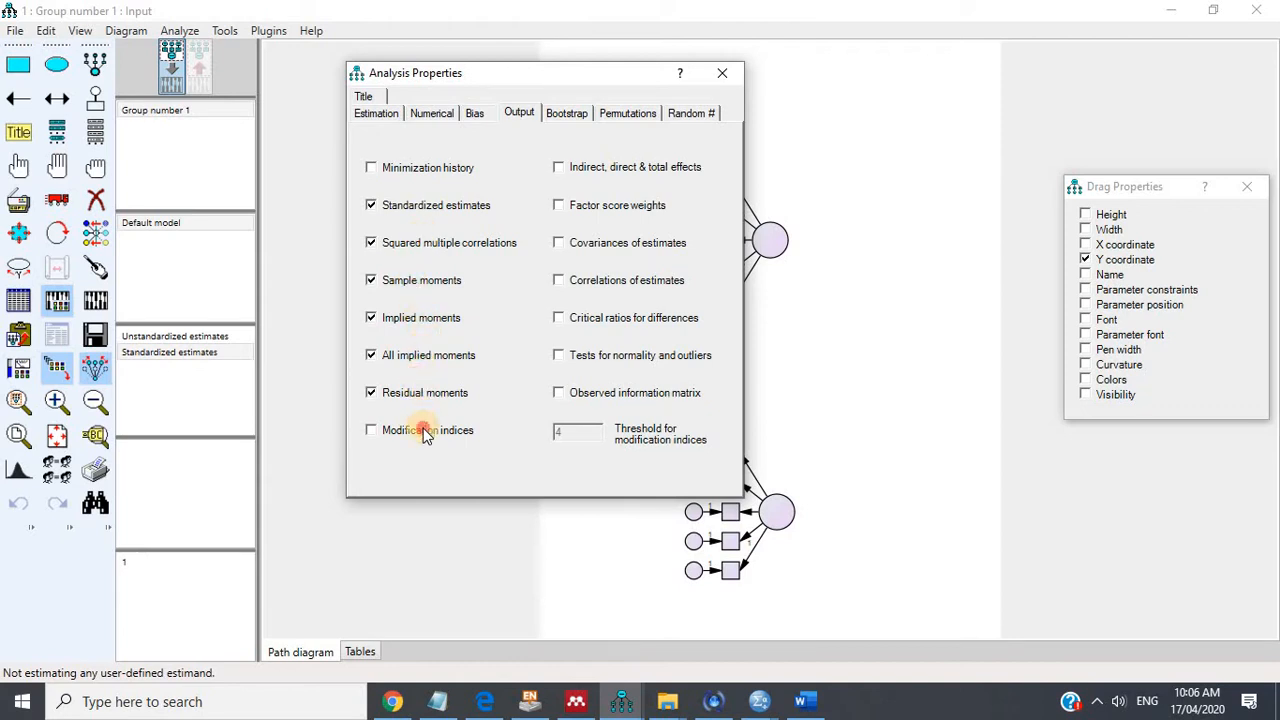
{"action": "left_click", "coordinate": [423, 430]}
{"action": "left_click", "coordinate": [617, 170]}
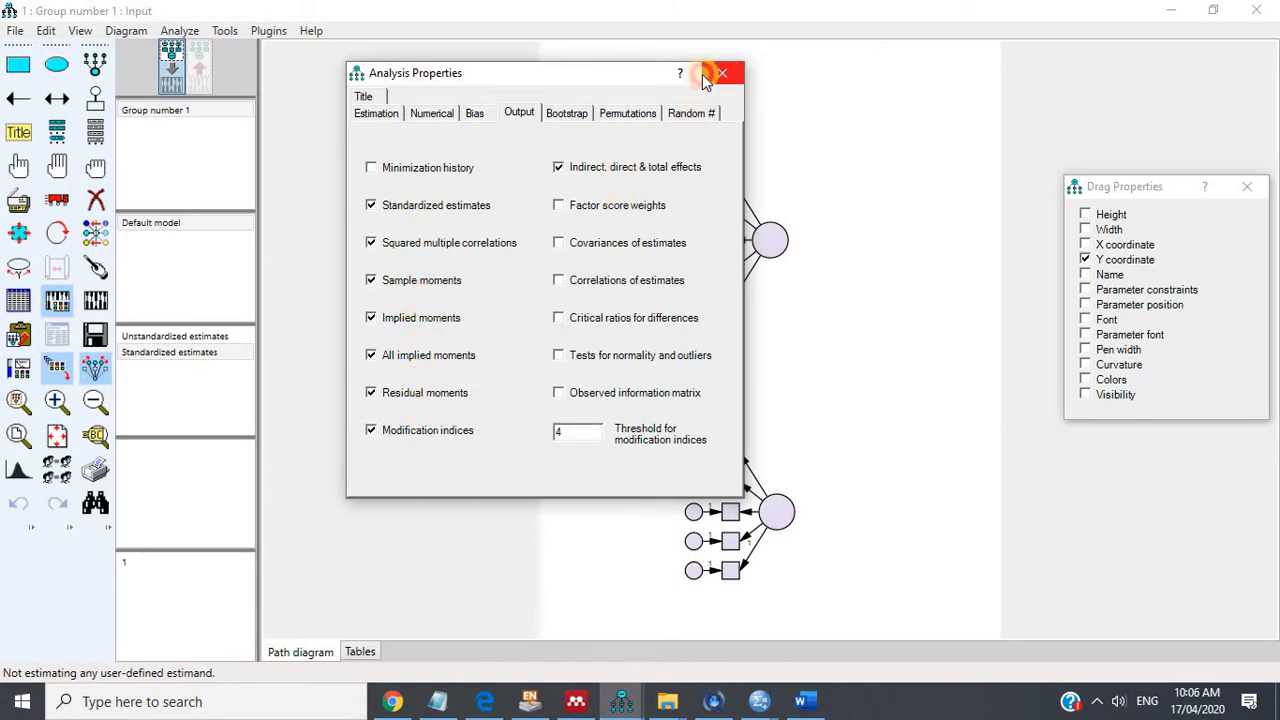
{"action": "left_click", "coordinate": [722, 73]}
Assign the data set variables EW1 to EW4 in order to the four indicators of the uppermost construct.
{"action": "left_click", "coordinate": [95, 135]}
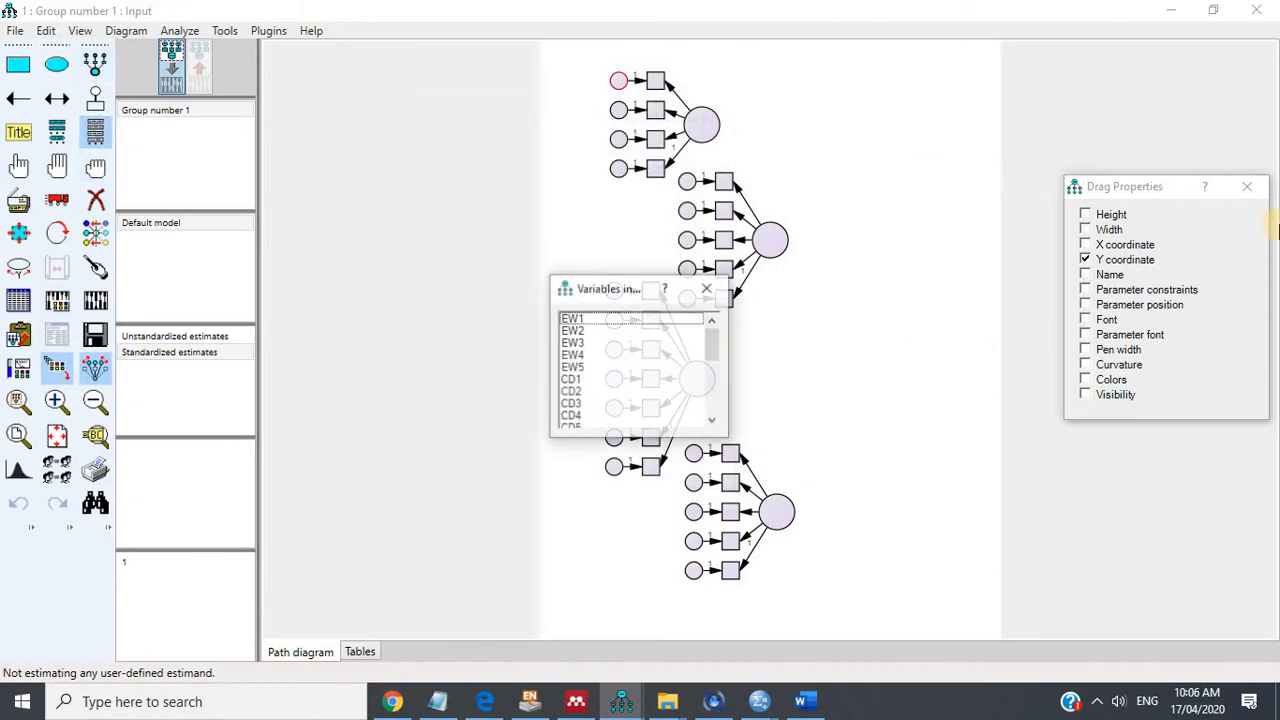
{"action": "left_click_drag", "start_coordinate": [600, 289], "coordinate": [656, 110]}
{"action": "left_click", "coordinate": [925, 190]}
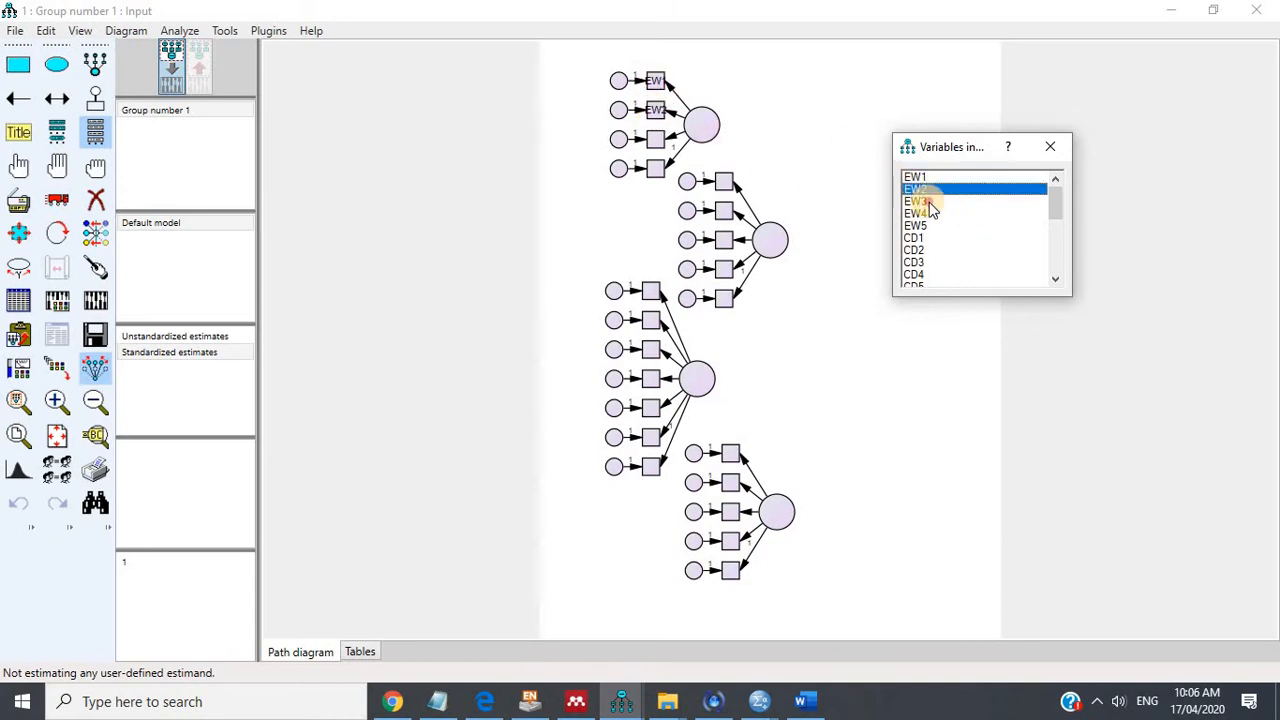
{"action": "left_click_drag", "start_coordinate": [915, 201], "coordinate": [656, 139]}
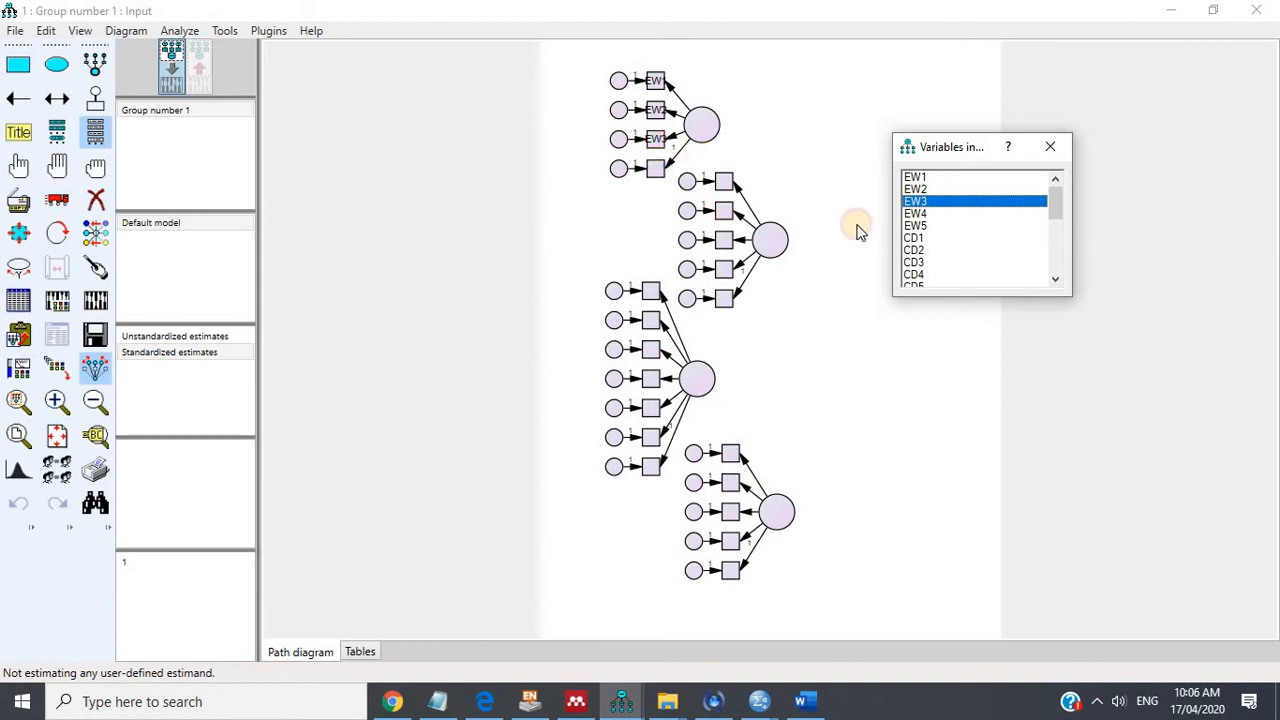
{"action": "left_click", "coordinate": [916, 214]}
{"action": "left_click_drag", "start_coordinate": [918, 222], "coordinate": [656, 170]}
Add a fifth indicator to the uppermost construct and assign the variable EW5 to it.
{"action": "left_click", "coordinate": [95, 64]}
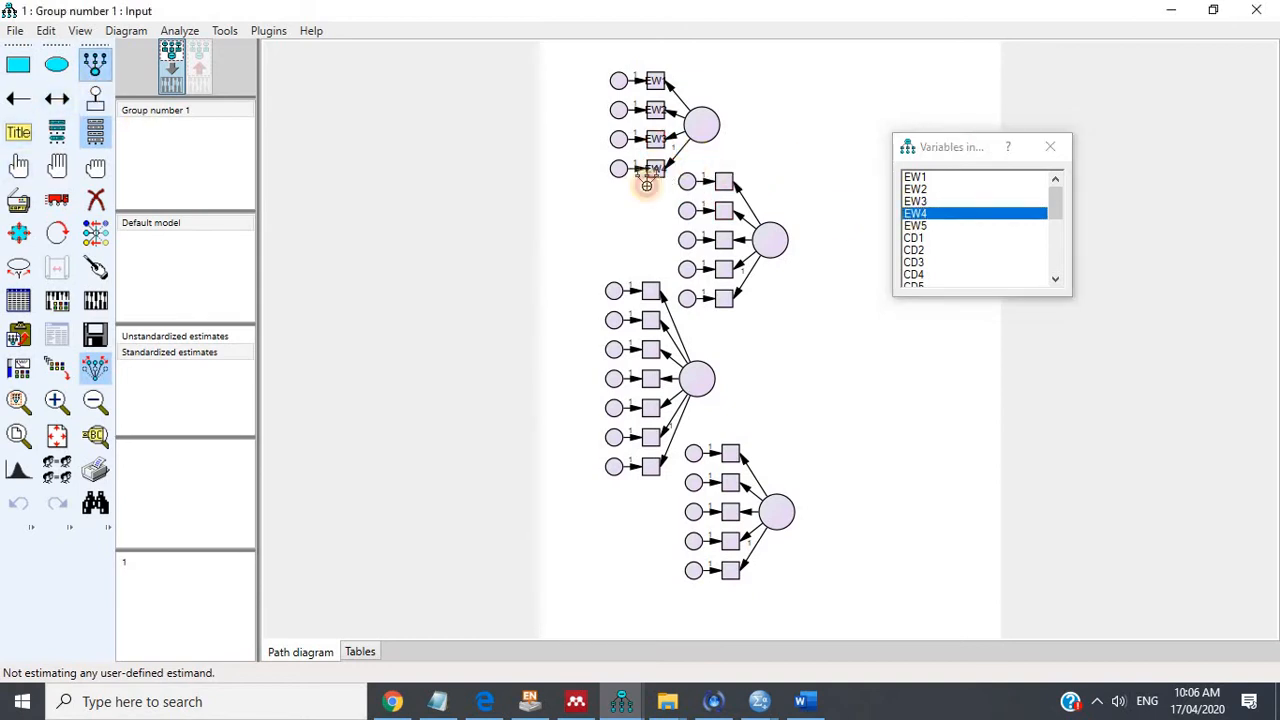
{"action": "left_click", "coordinate": [705, 125]}
{"action": "left_click_drag", "start_coordinate": [925, 228], "coordinate": [665, 188]}
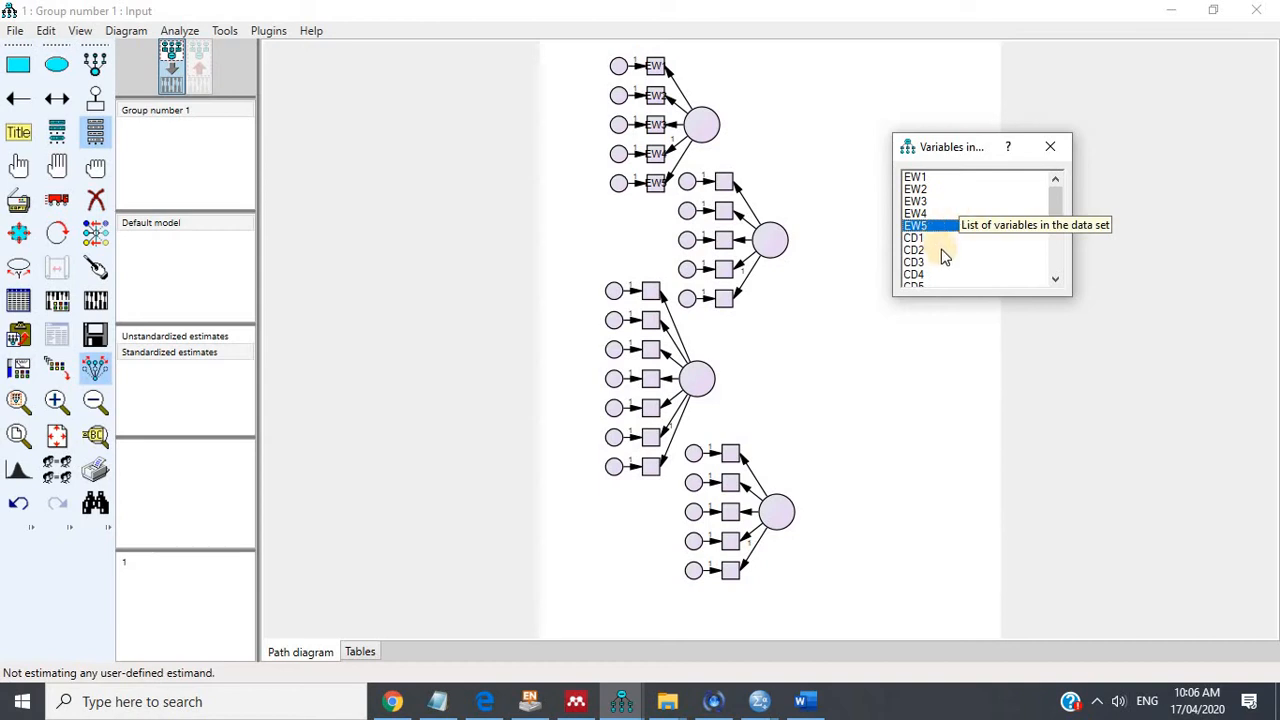
Assign the variables CD1 to CD5 in order to the five indicators of the second construct.
{"action": "scroll", "coordinate": [945, 255], "scroll_direction": "down", "scroll_amount": 1}
{"action": "left_click", "coordinate": [916, 202]}
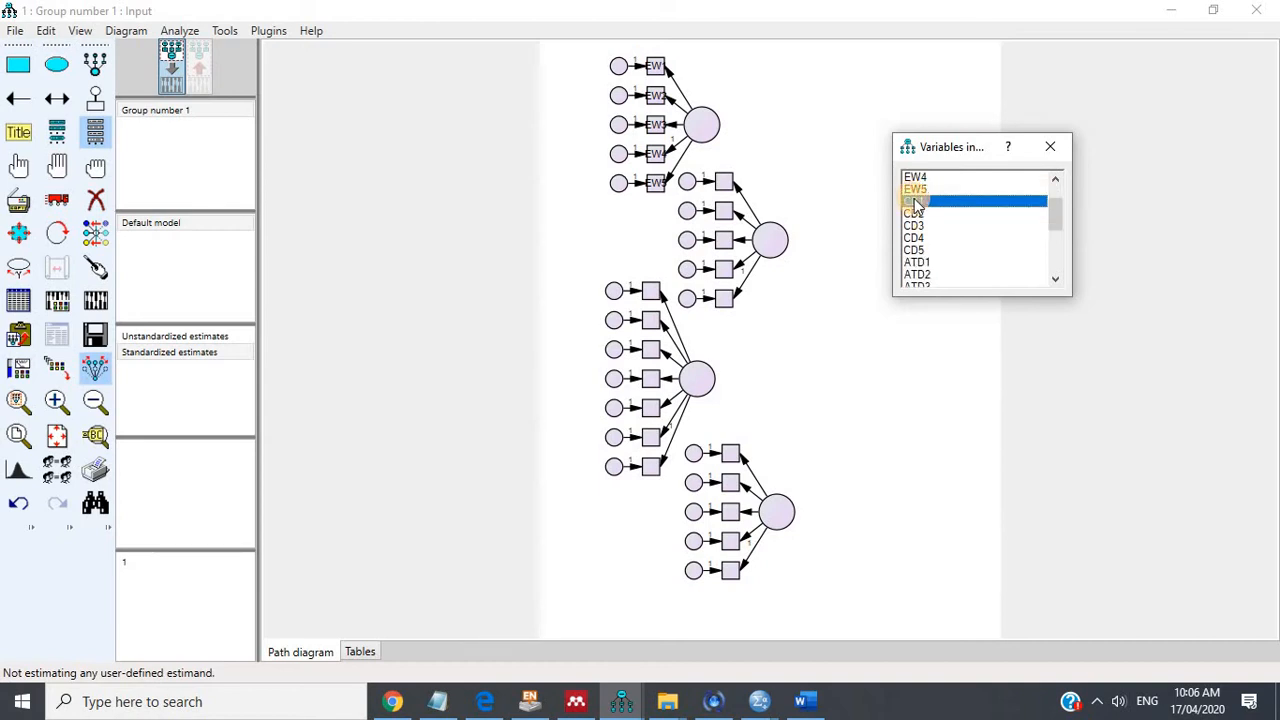
{"action": "left_click_drag", "start_coordinate": [726, 190], "coordinate": [726, 190]}
{"action": "left_click_drag", "start_coordinate": [914, 214], "coordinate": [726, 206]}
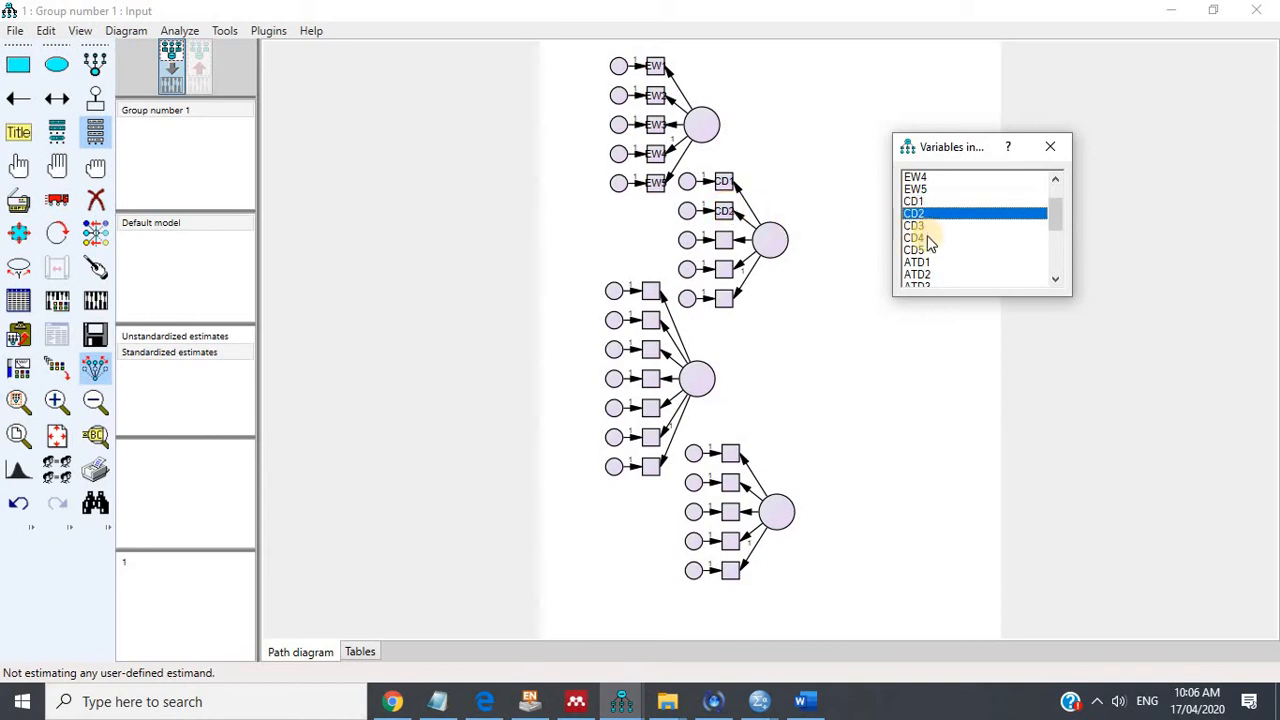
{"action": "left_click_drag", "start_coordinate": [923, 229], "coordinate": [726, 241]}
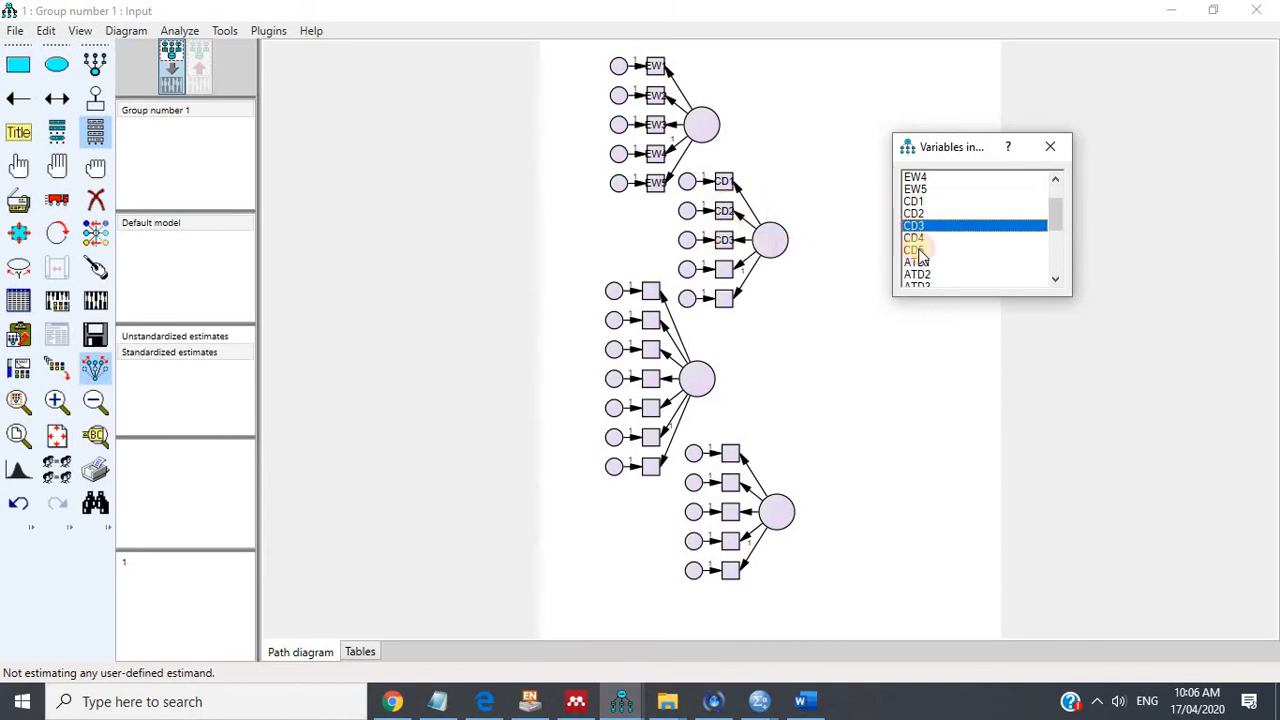
{"action": "left_click_drag", "start_coordinate": [923, 239], "coordinate": [727, 267]}
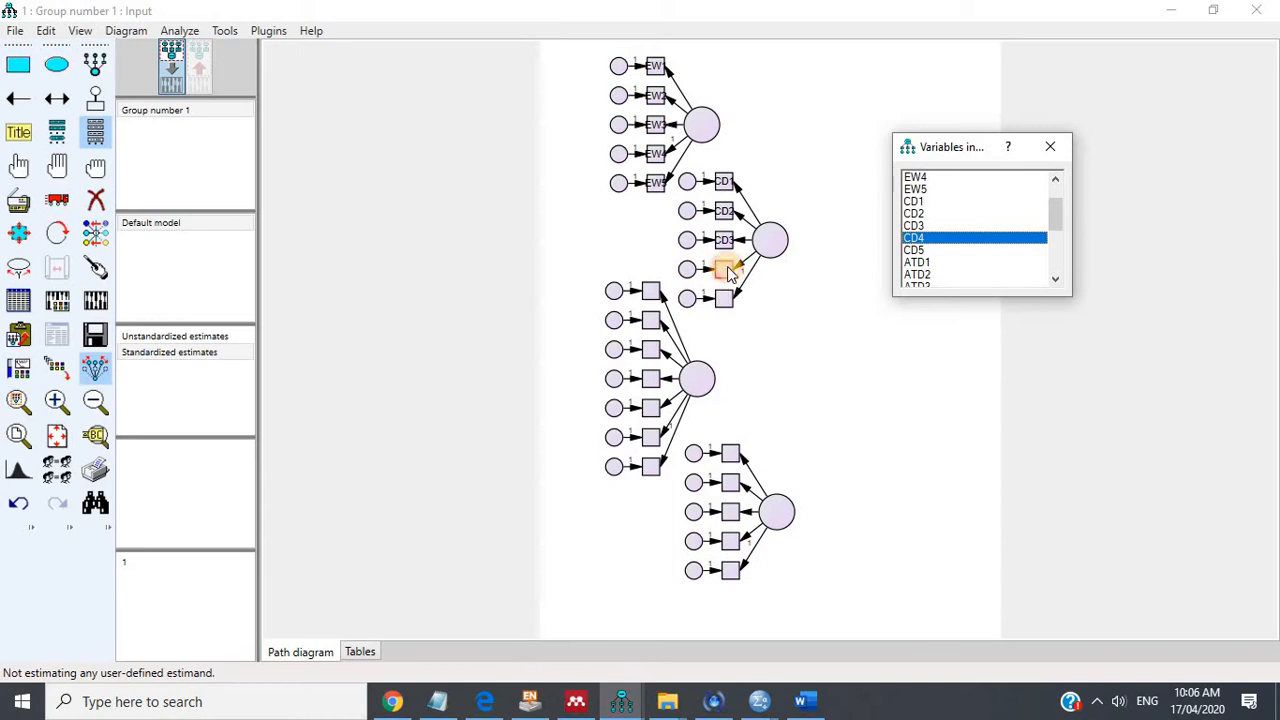
{"action": "left_click_drag", "start_coordinate": [914, 252], "coordinate": [749, 292]}
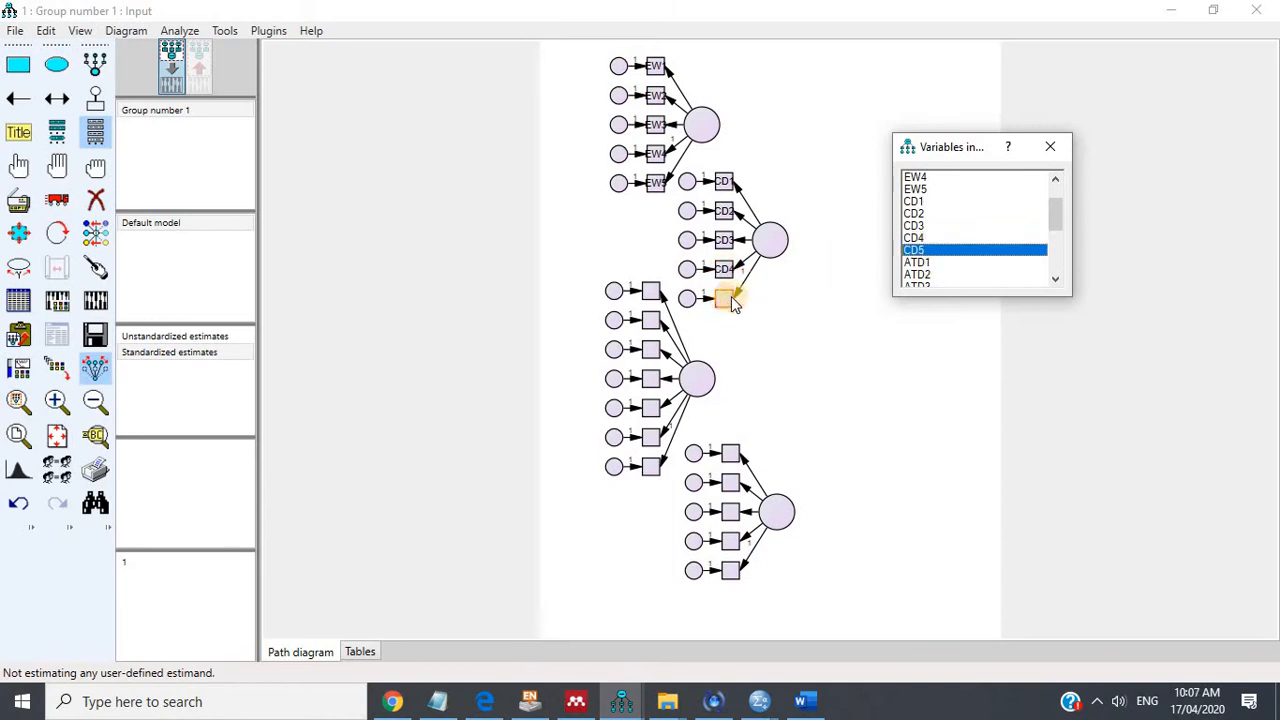
Assign the variables ATD1 to ATD7 in order to the seven indicators of the third construct.
{"action": "scroll", "coordinate": [942, 255], "scroll_direction": "down", "scroll_amount": 2}
{"action": "left_click", "coordinate": [925, 197]}
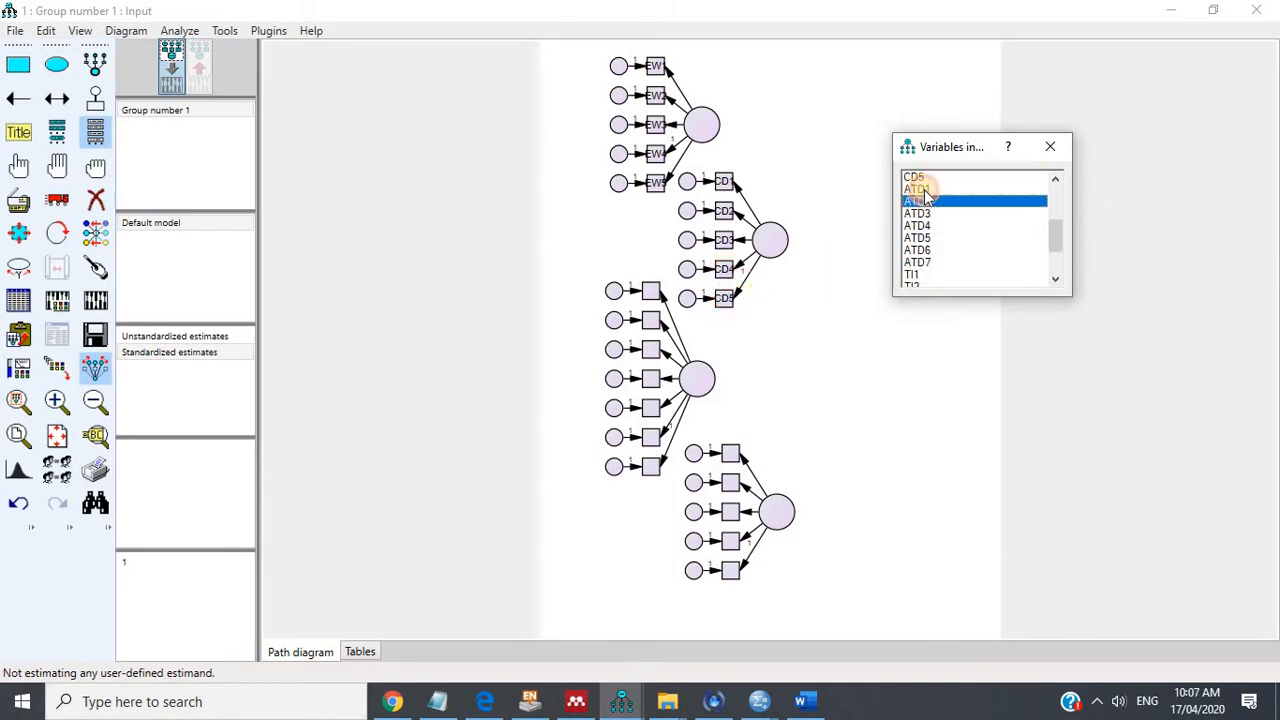
{"action": "left_click", "coordinate": [923, 189]}
{"action": "left_click_drag", "start_coordinate": [923, 197], "coordinate": [651, 290]}
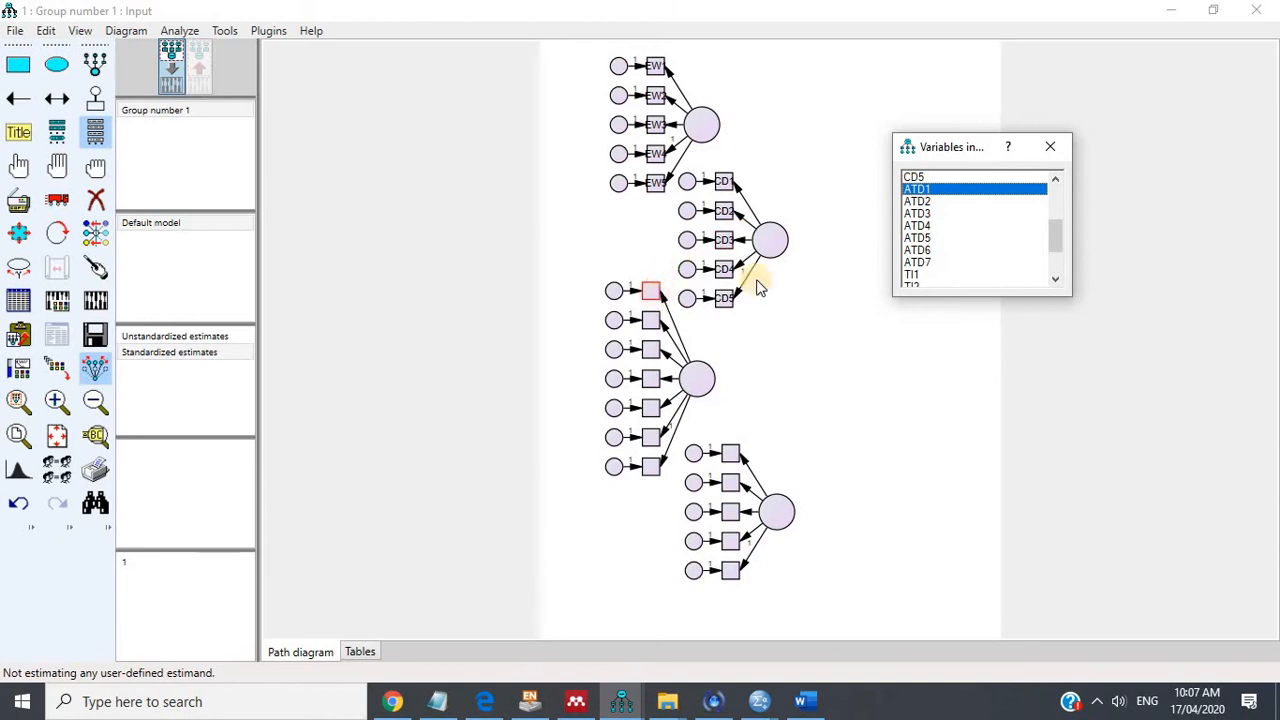
{"action": "left_click_drag", "start_coordinate": [920, 201], "coordinate": [668, 328]}
{"action": "left_click_drag", "start_coordinate": [927, 211], "coordinate": [676, 349]}
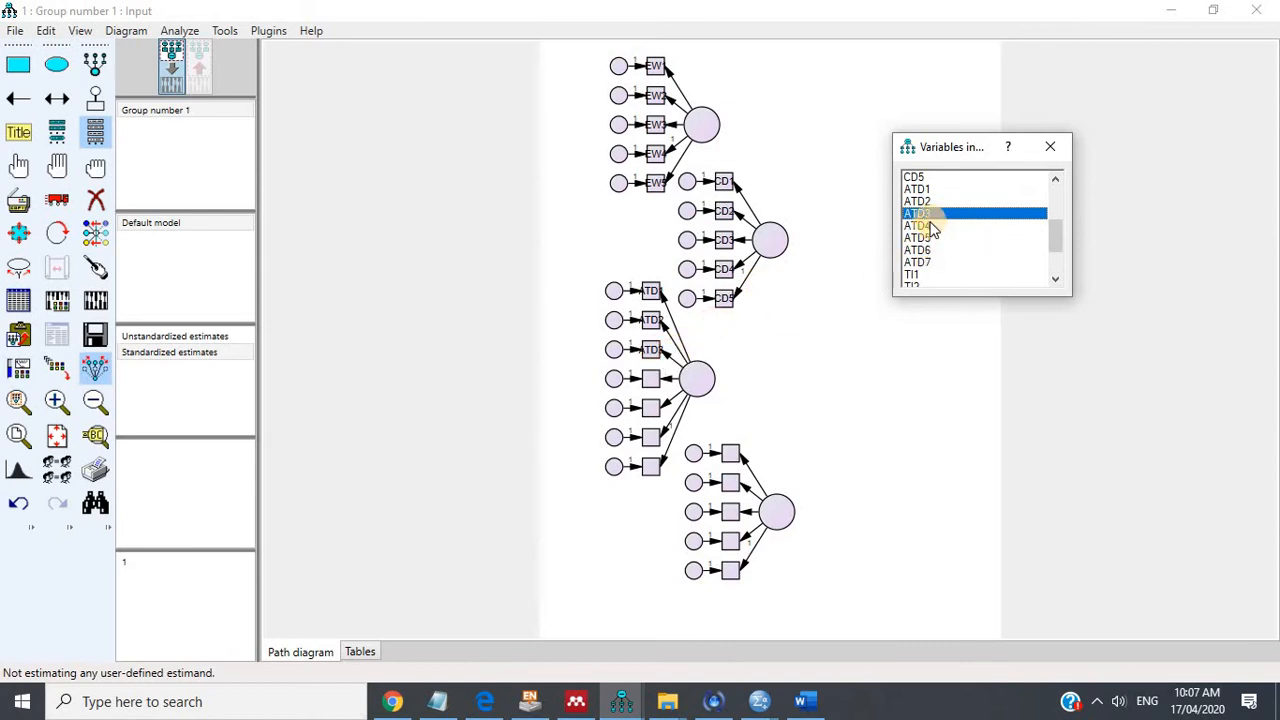
{"action": "left_click_drag", "start_coordinate": [928, 226], "coordinate": [818, 270]}
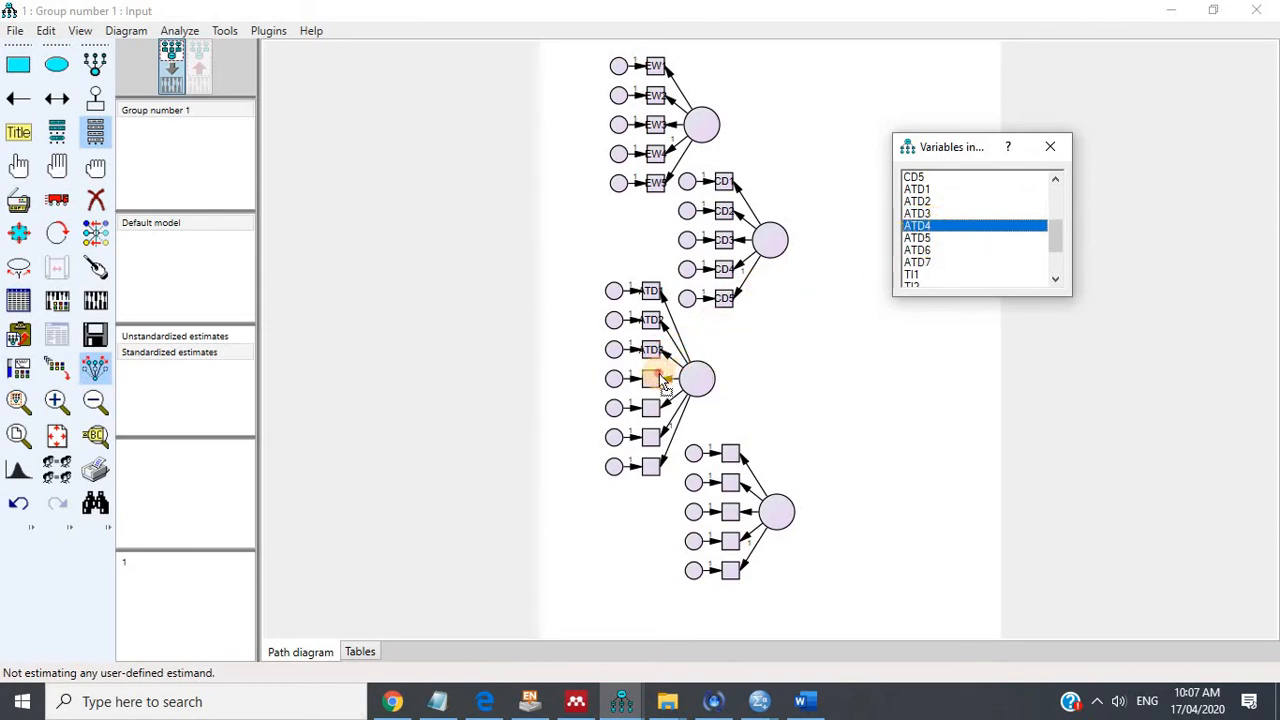
{"action": "left_click_drag", "start_coordinate": [662, 385], "coordinate": [662, 385]}
{"action": "left_click_drag", "start_coordinate": [919, 239], "coordinate": [653, 415]}
{"action": "left_click_drag", "start_coordinate": [926, 250], "coordinate": [657, 440]}
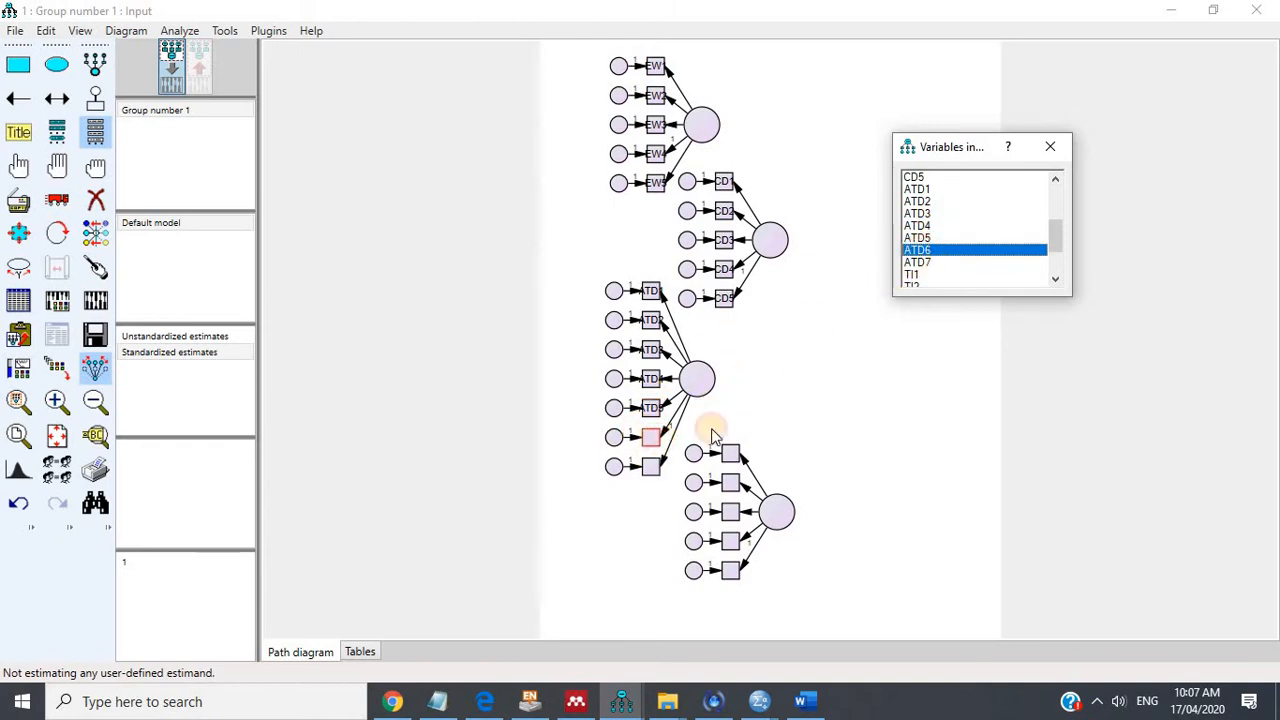
{"action": "left_click_drag", "start_coordinate": [918, 262], "coordinate": [705, 410]}
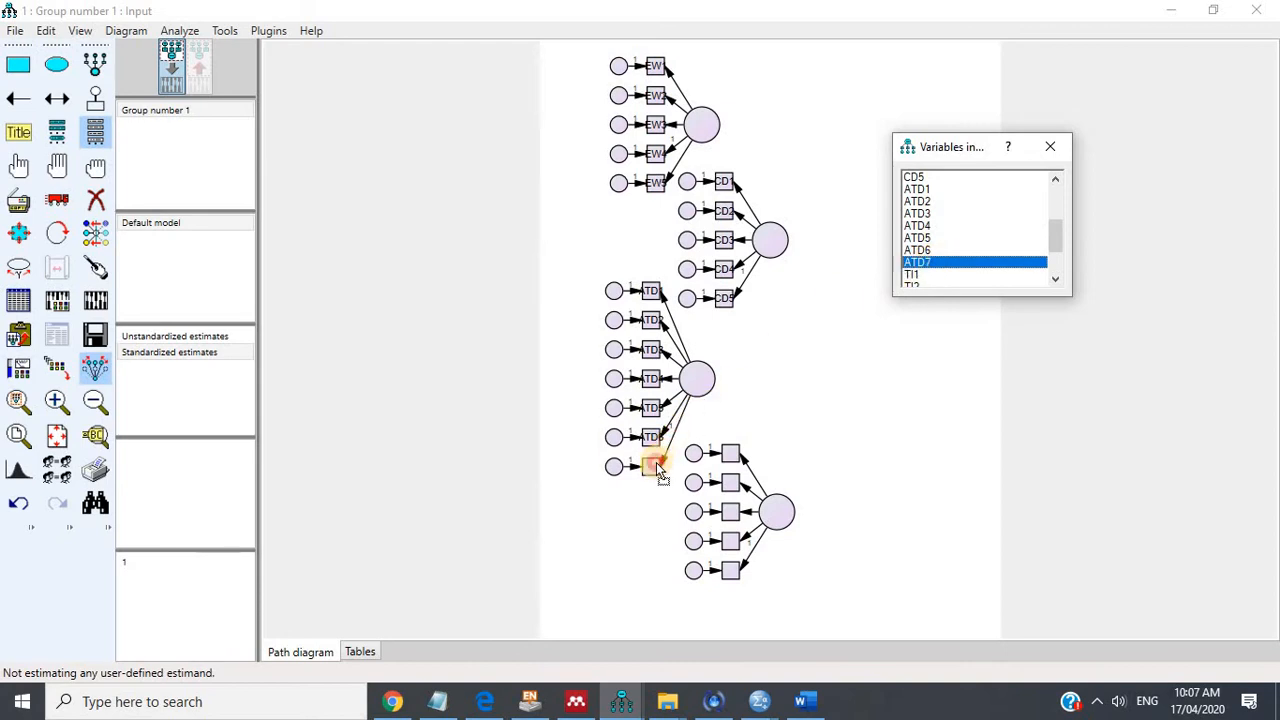
Assign the variables TI1 to TI5 in order to the five indicators of the lowest construct.
{"action": "scroll", "coordinate": [950, 244], "scroll_direction": "down", "scroll_amount": 2}
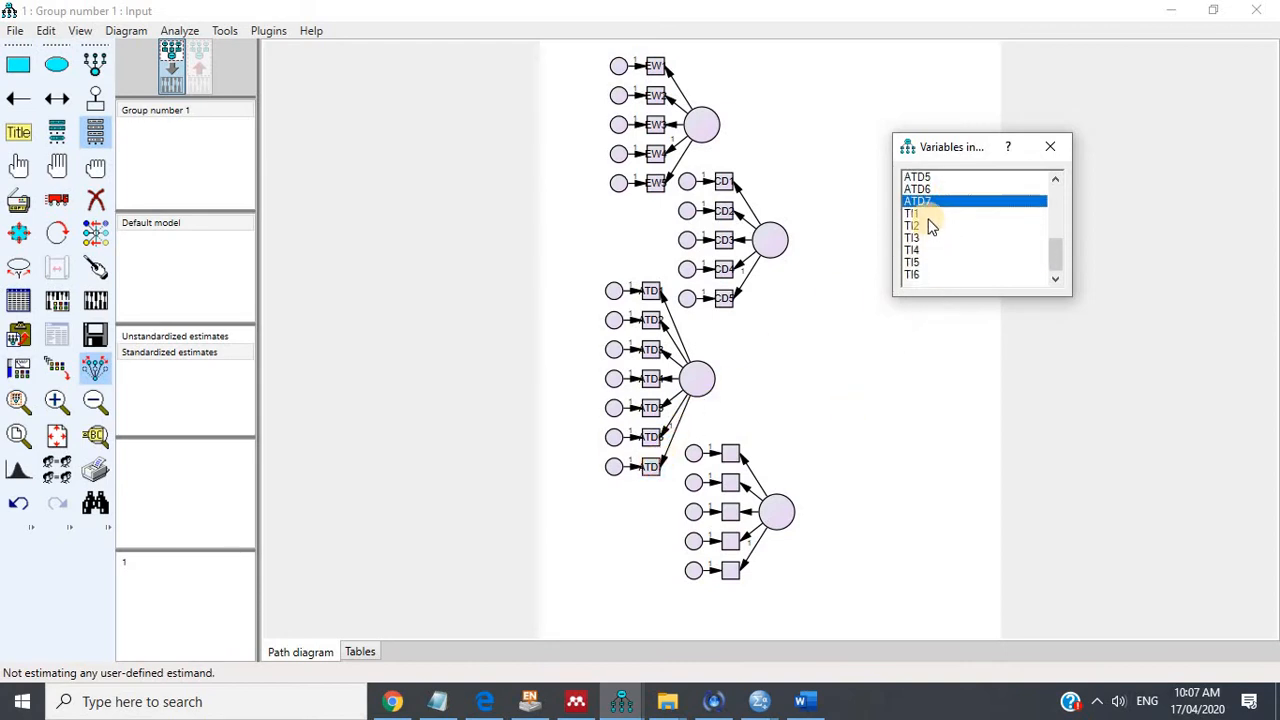
{"action": "left_click", "coordinate": [922, 216]}
{"action": "left_click_drag", "start_coordinate": [922, 220], "coordinate": [740, 455]}
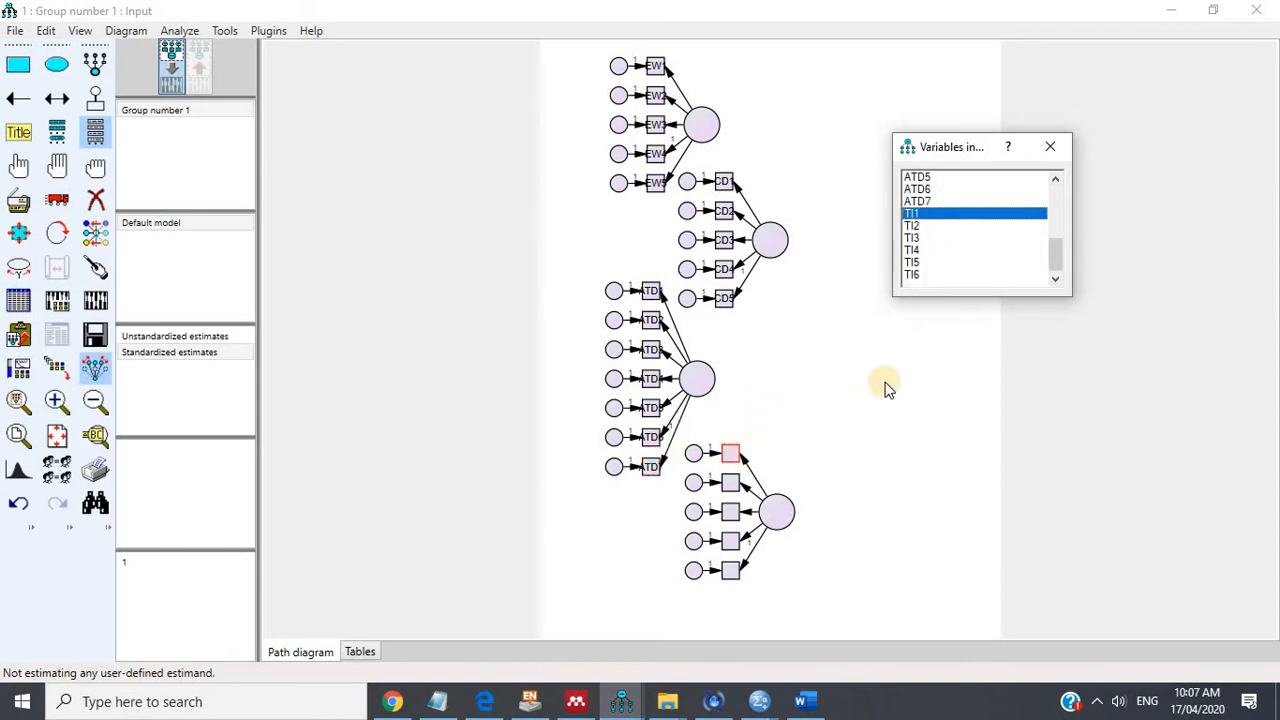
{"action": "left_click_drag", "start_coordinate": [924, 224], "coordinate": [735, 482]}
{"action": "left_click", "coordinate": [918, 240]}
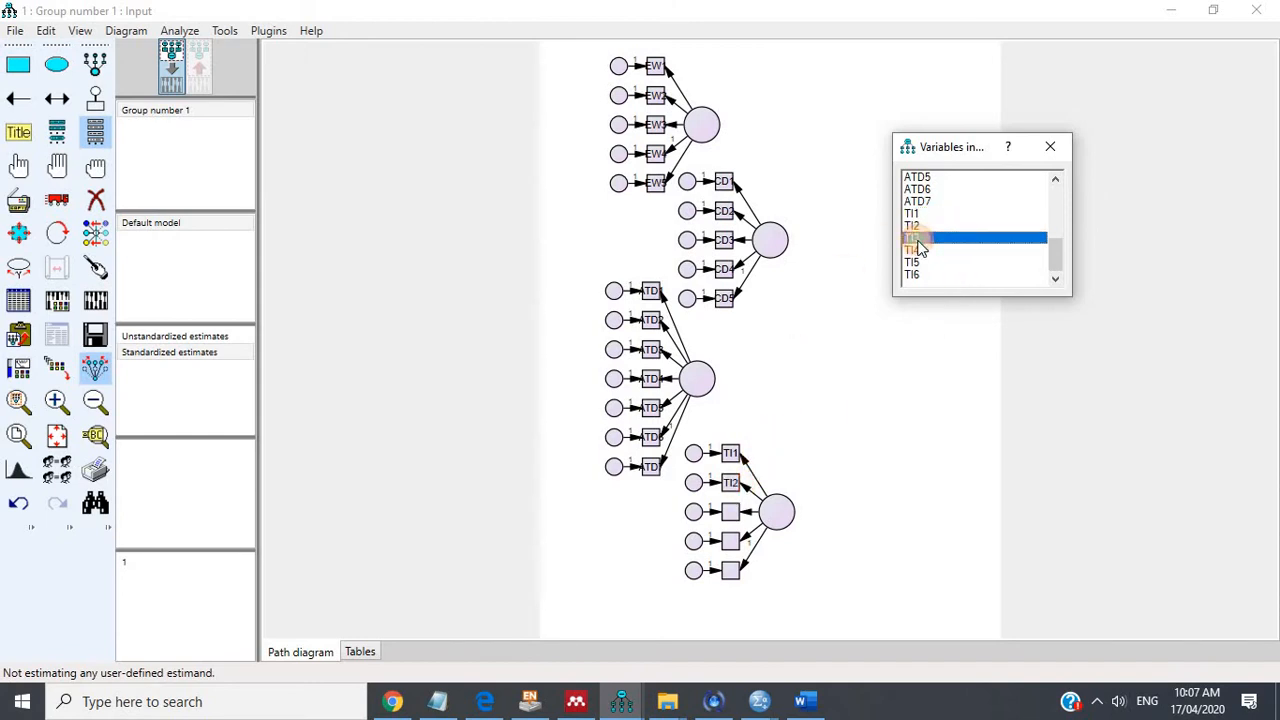
{"action": "left_click_drag", "start_coordinate": [804, 374], "coordinate": [730, 511]}
{"action": "left_click_drag", "start_coordinate": [921, 252], "coordinate": [730, 541]}
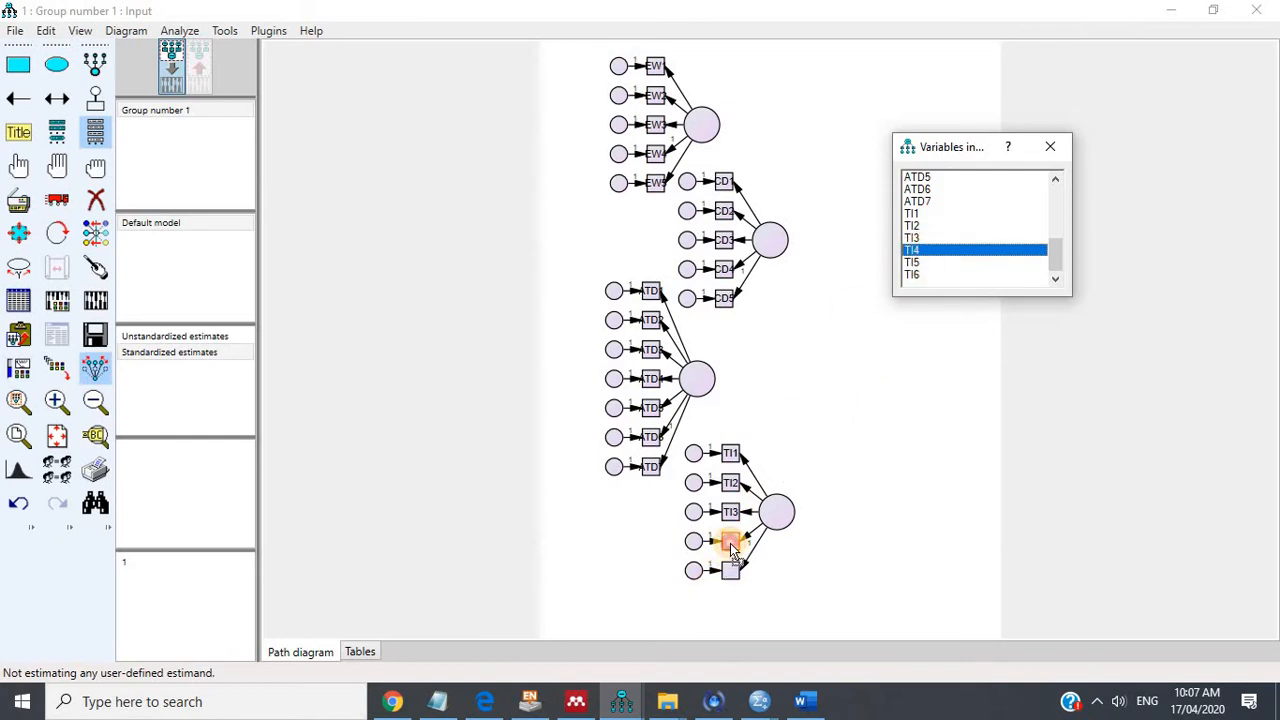
{"action": "left_click_drag", "start_coordinate": [920, 264], "coordinate": [732, 580]}
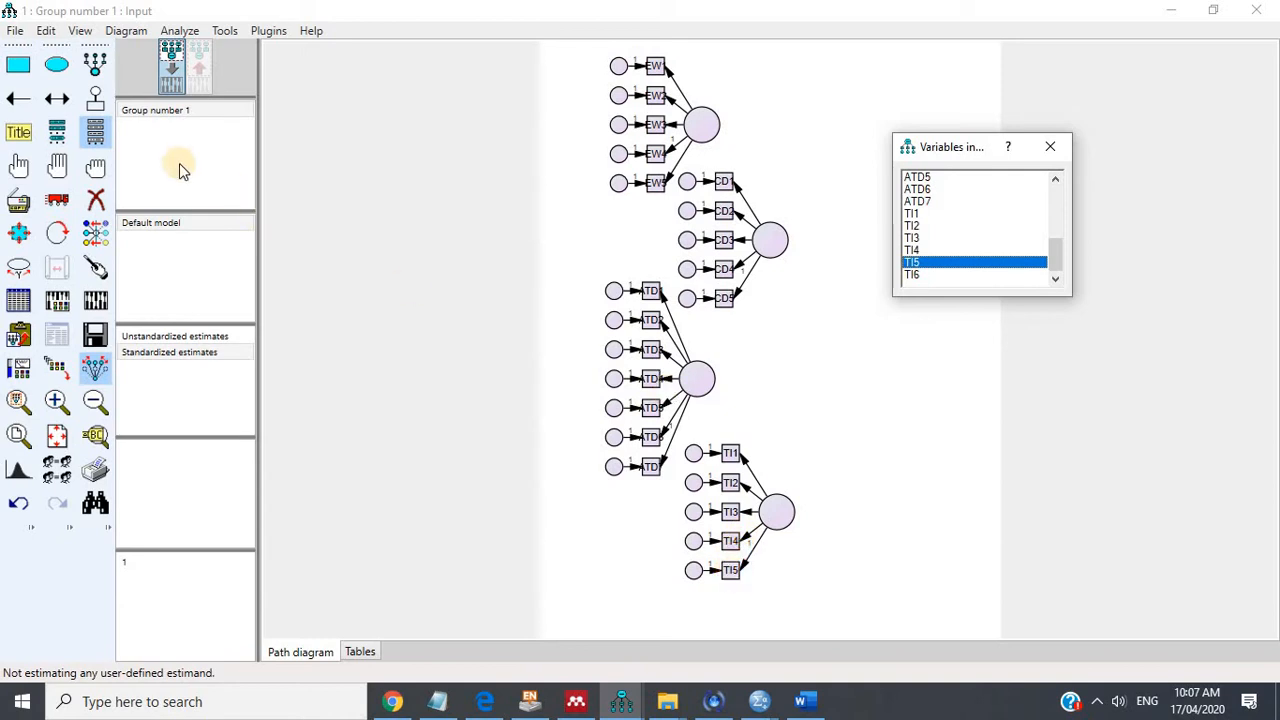
Add a sixth indicator to the lowest construct and assign the variable TI6 to it.
{"action": "left_click", "coordinate": [95, 64]}
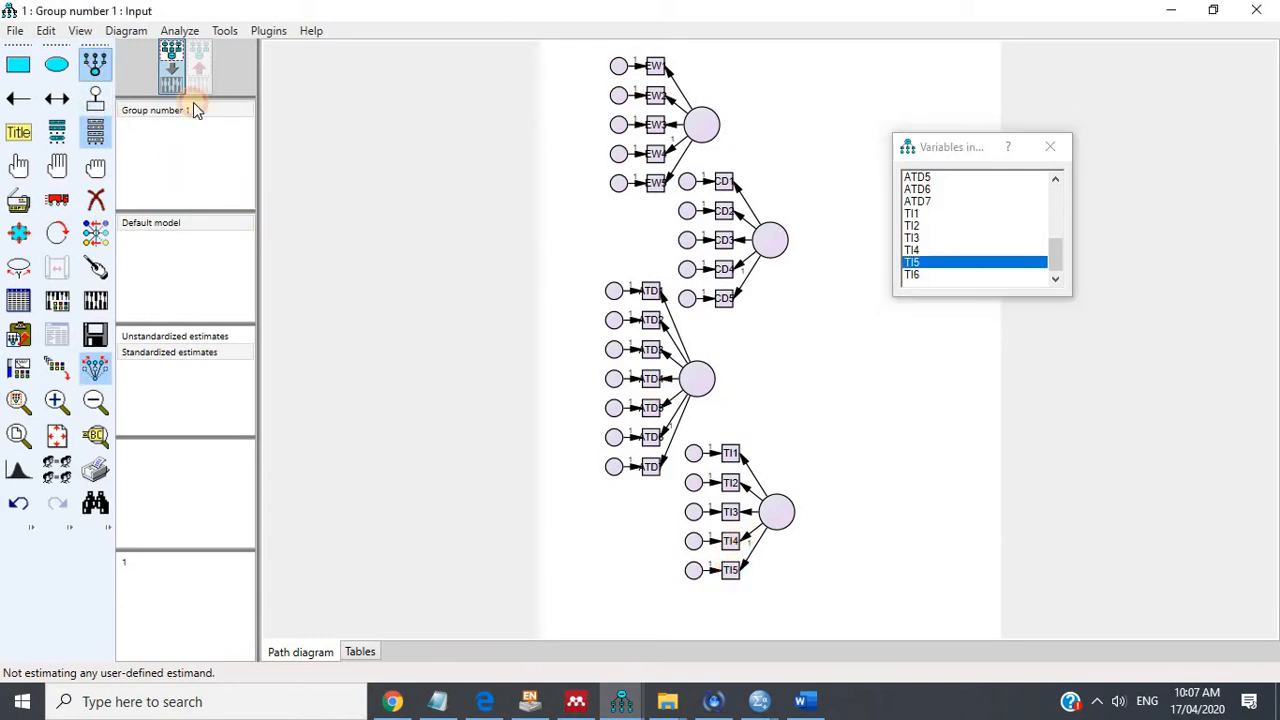
{"action": "left_click", "coordinate": [777, 510]}
{"action": "left_click", "coordinate": [922, 273]}
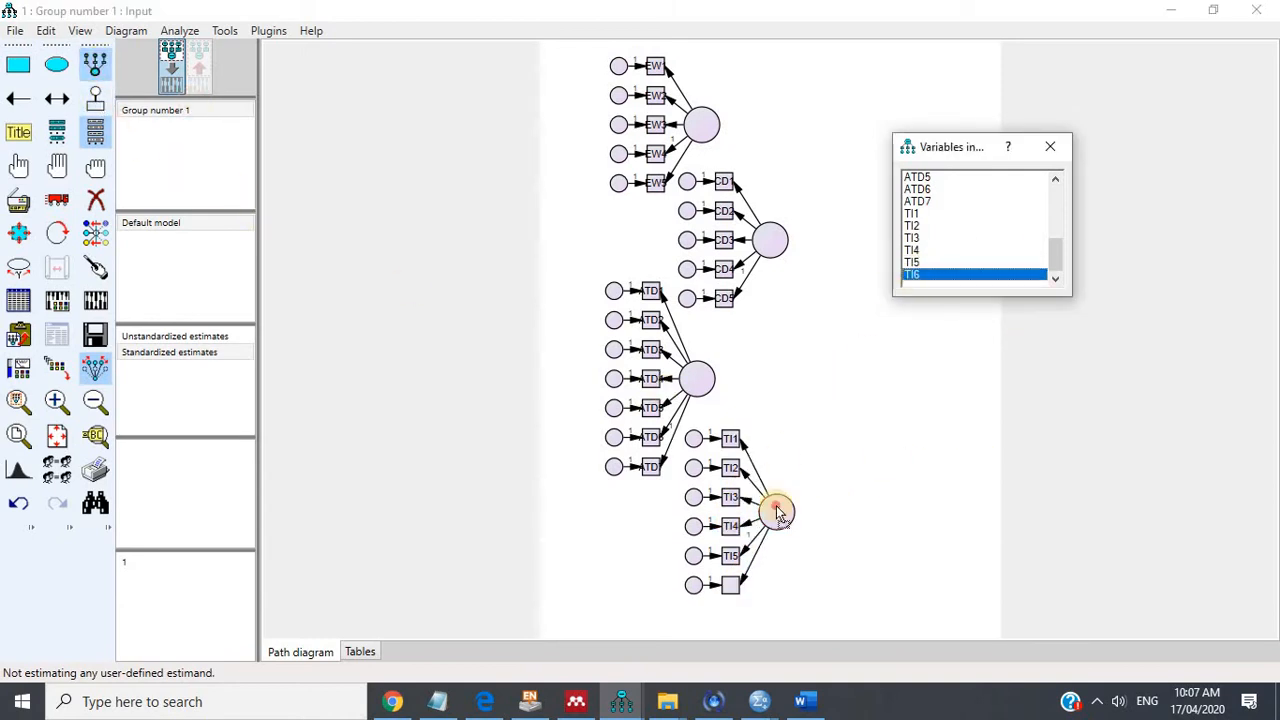
{"action": "left_click_drag", "start_coordinate": [732, 586], "coordinate": [732, 586]}
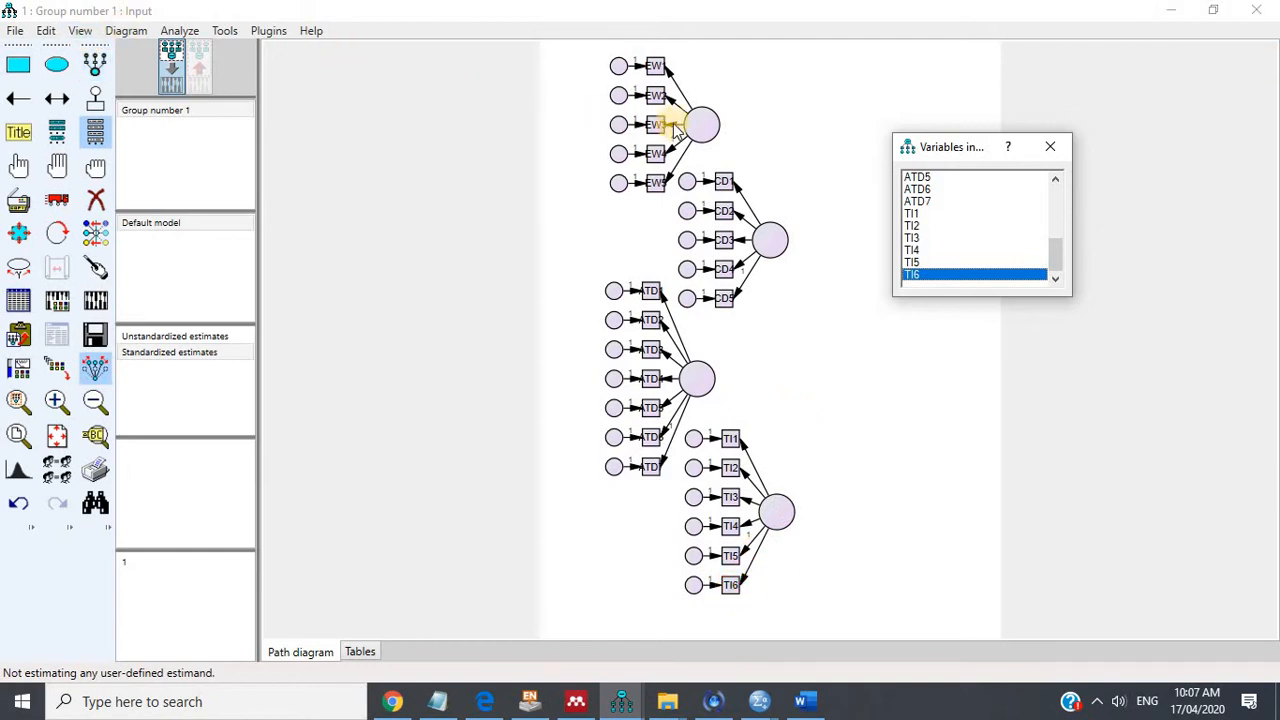
Close the variable list and name the latent variable of the EW indicators e_WOM.
{"action": "left_click", "coordinate": [708, 128]}
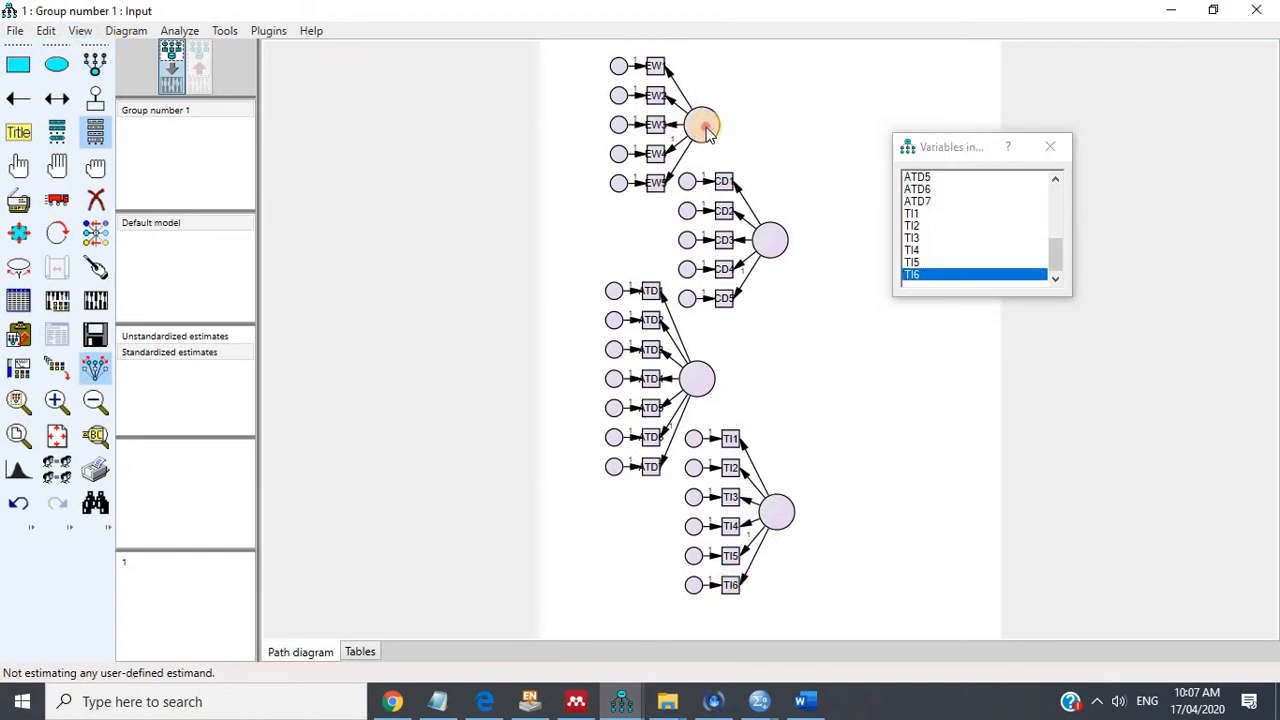
{"action": "double_click", "coordinate": [708, 128]}
{"action": "left_click", "coordinate": [1050, 147]}
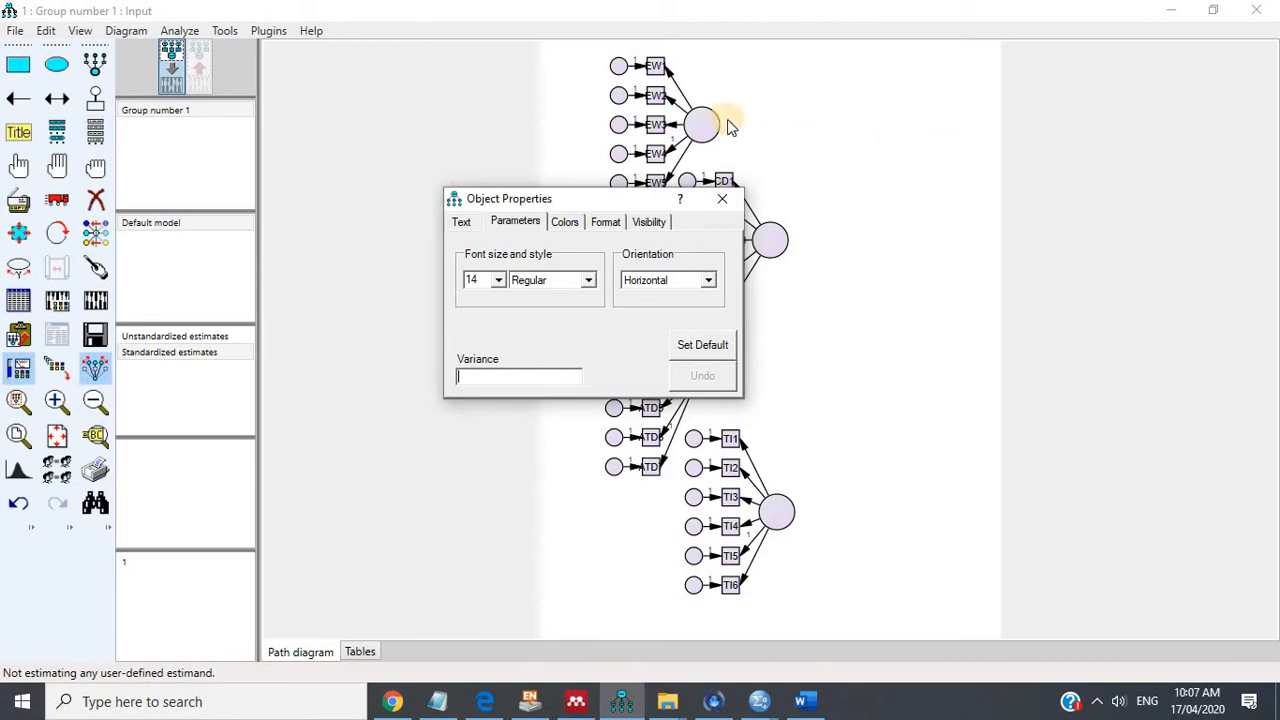
{"action": "left_click", "coordinate": [463, 222]}
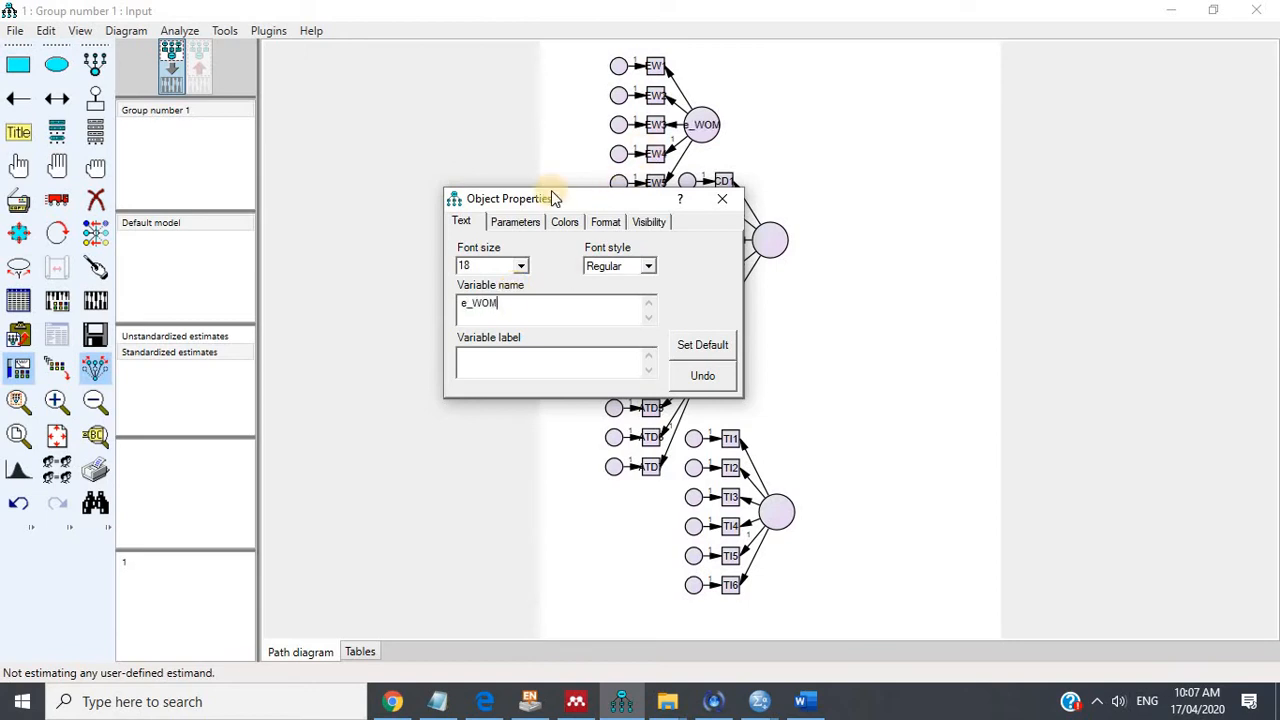
Name the latent variable of the CD indicators Destination image, split over two lines, with the properties dialog moved clear of the diagram.
{"action": "left_click", "coordinate": [769, 243]}
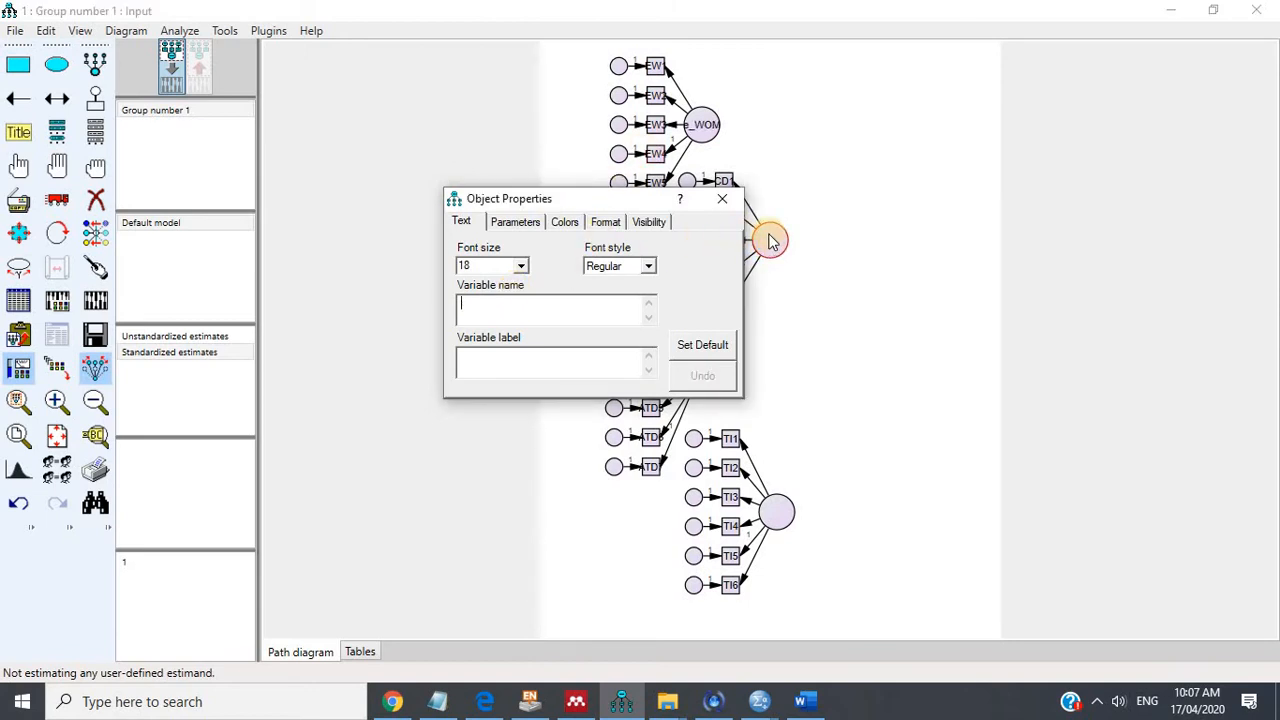
{"action": "left_click_drag", "start_coordinate": [586, 200], "coordinate": [983, 166]}
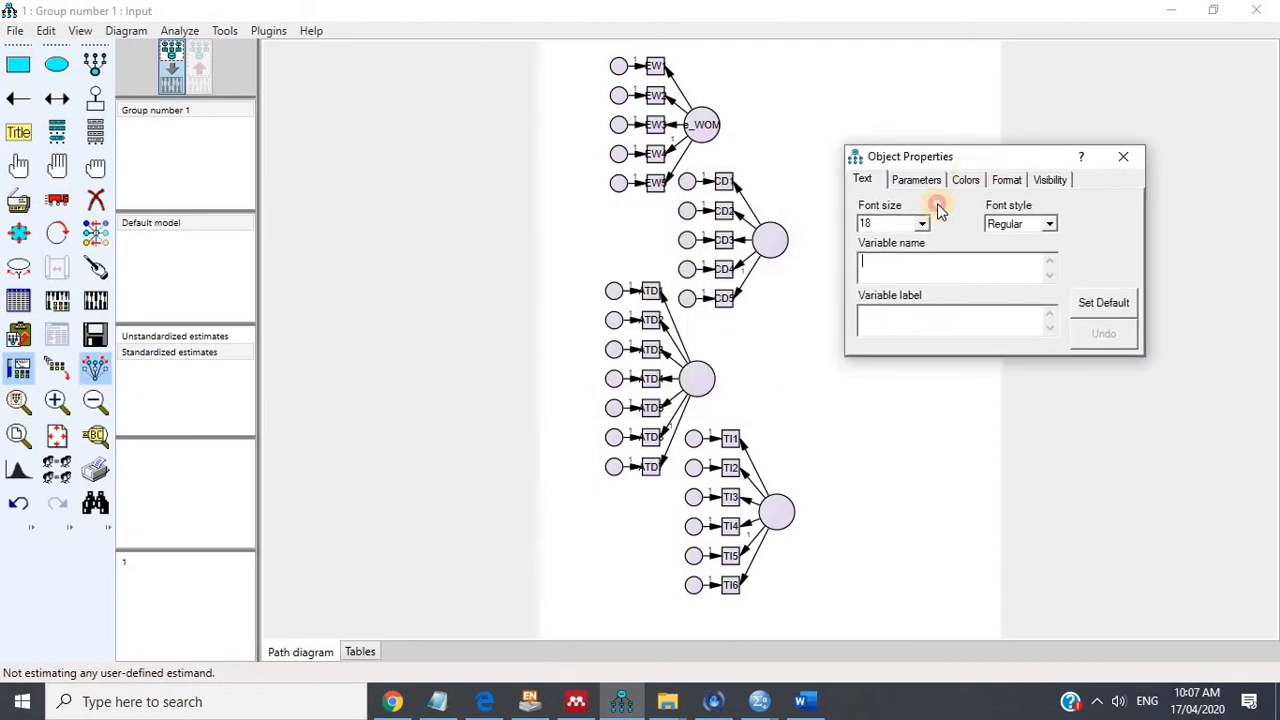
{"action": "type", "text": "Destination image"}
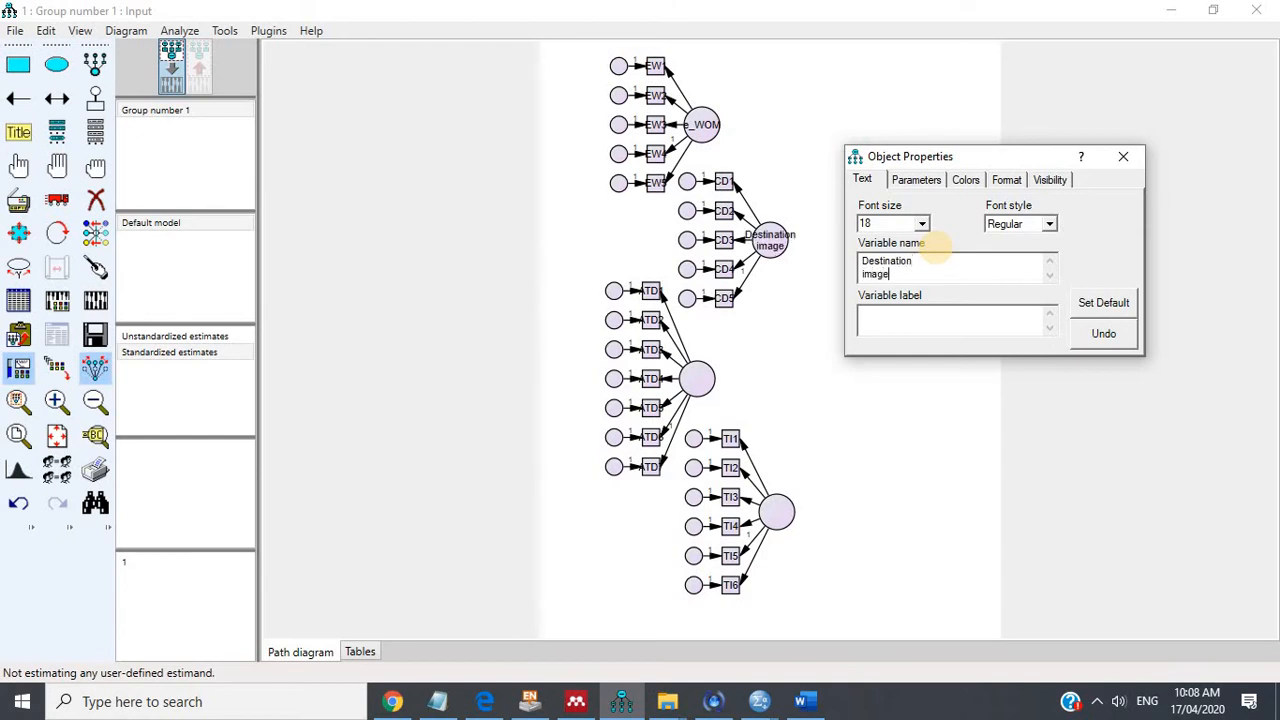
Name the latent variable of the ATD indicators Attitude and that of the TI indicators Travel intention over two lines, and close the properties dialog.
{"action": "left_click", "coordinate": [700, 380]}
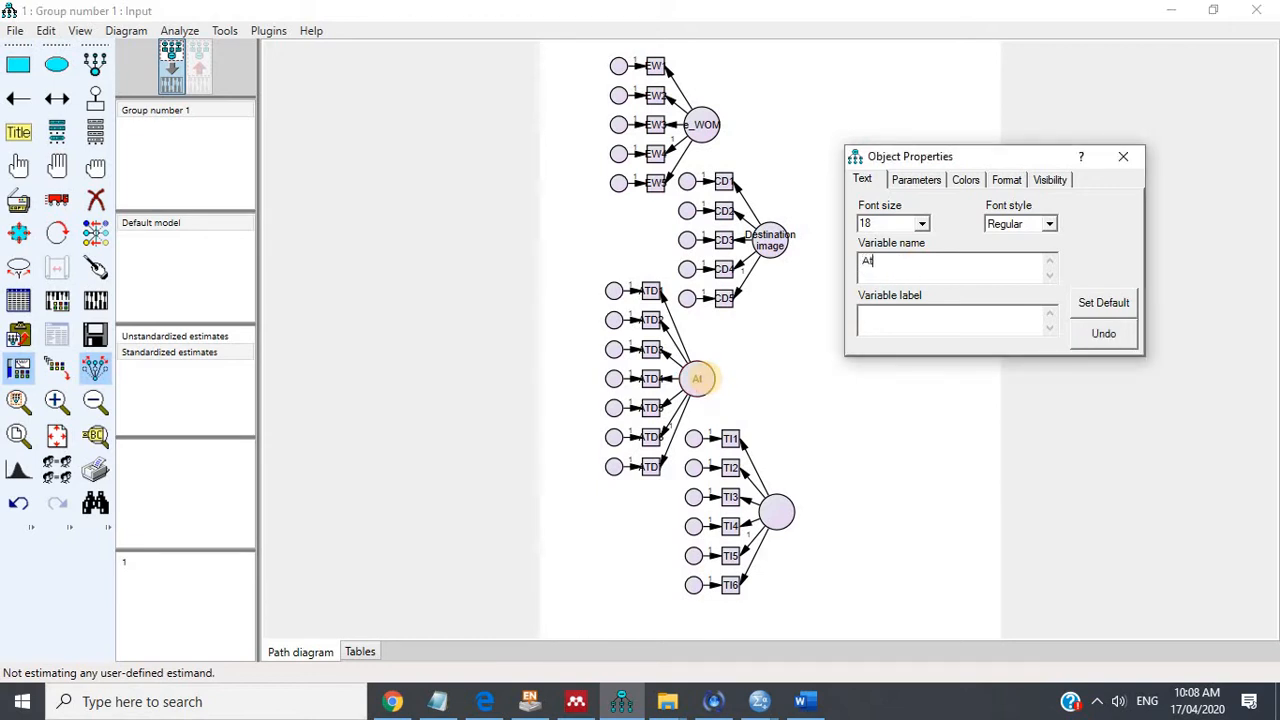
{"action": "left_click", "coordinate": [787, 511]}
{"action": "type", "text": "Travel"}
{"action": "key", "text": "Return"}
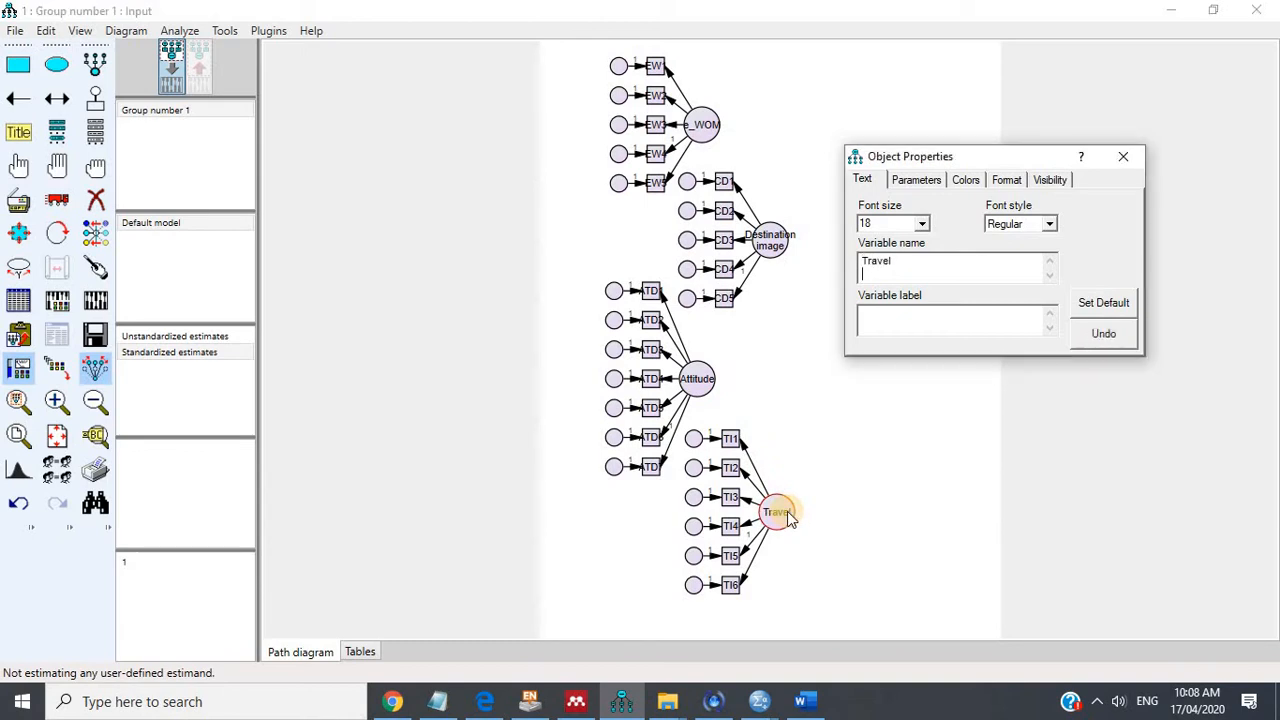
{"action": "type", "text": "intention"}
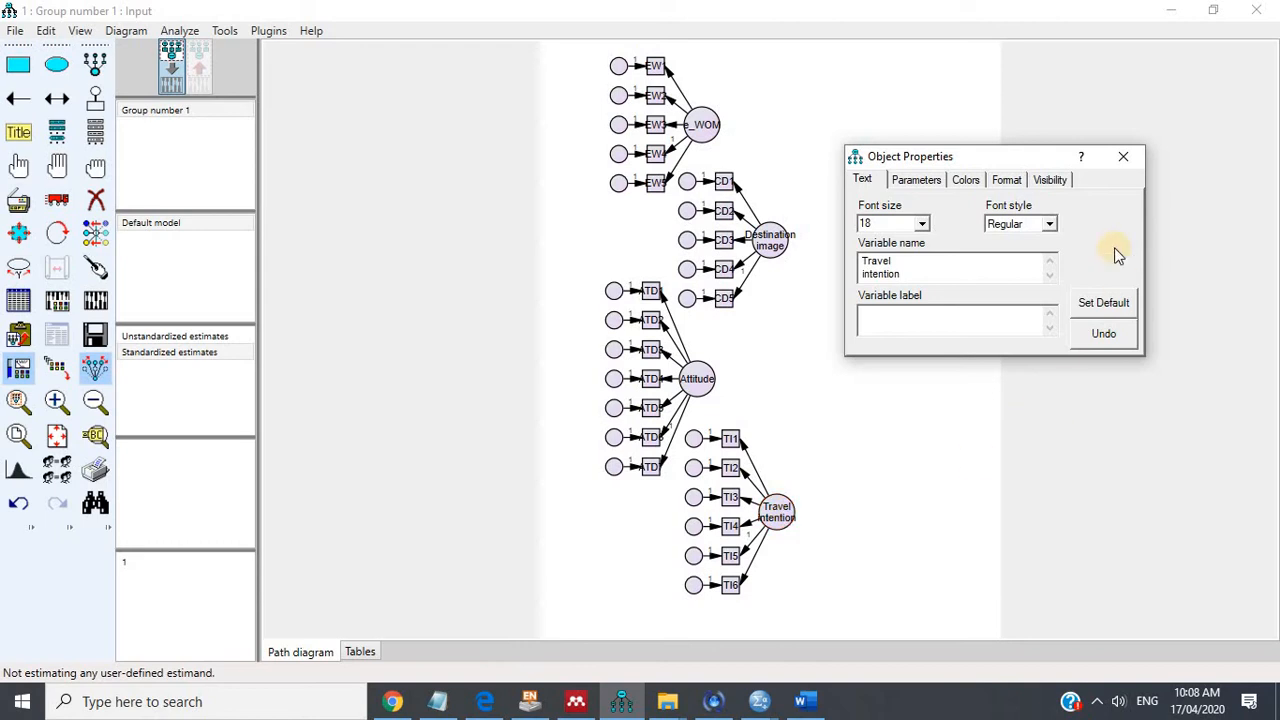
{"action": "left_click", "coordinate": [1124, 159]}
Select the four latent variables and widen their circles together into ellipses that hold the names.
{"action": "left_click", "coordinate": [20, 171]}
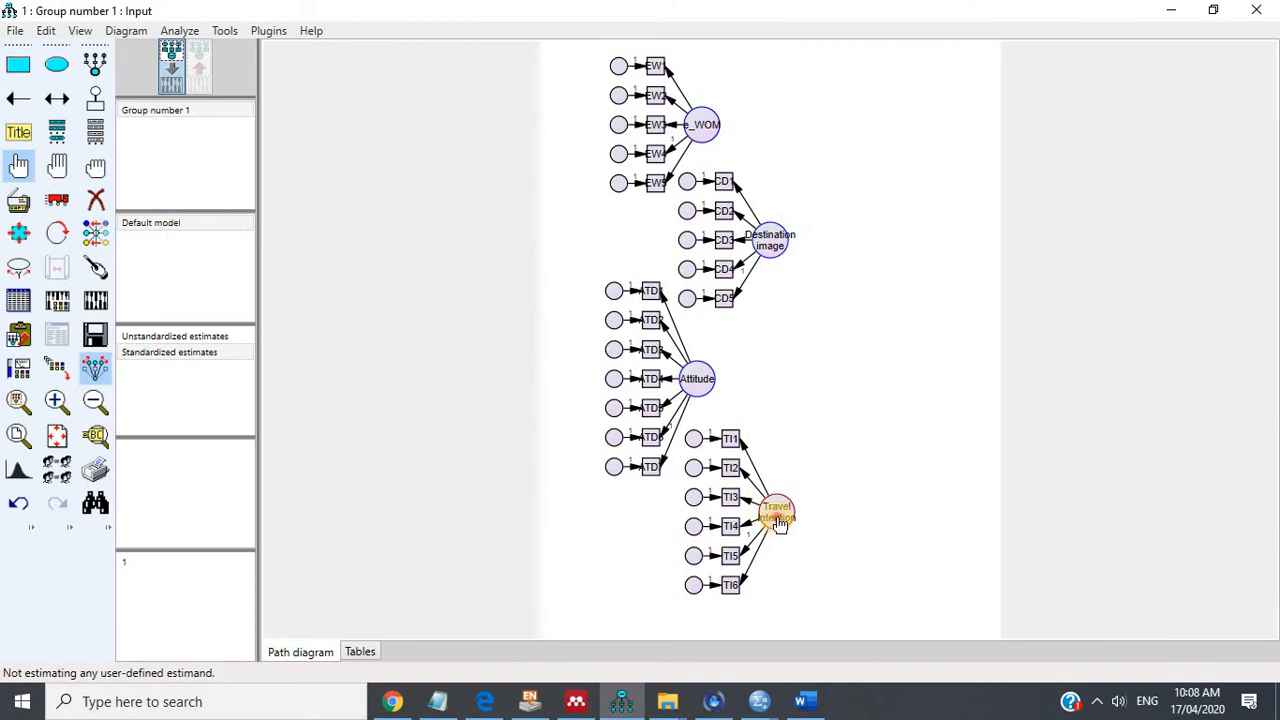
{"action": "left_click", "coordinate": [19, 232]}
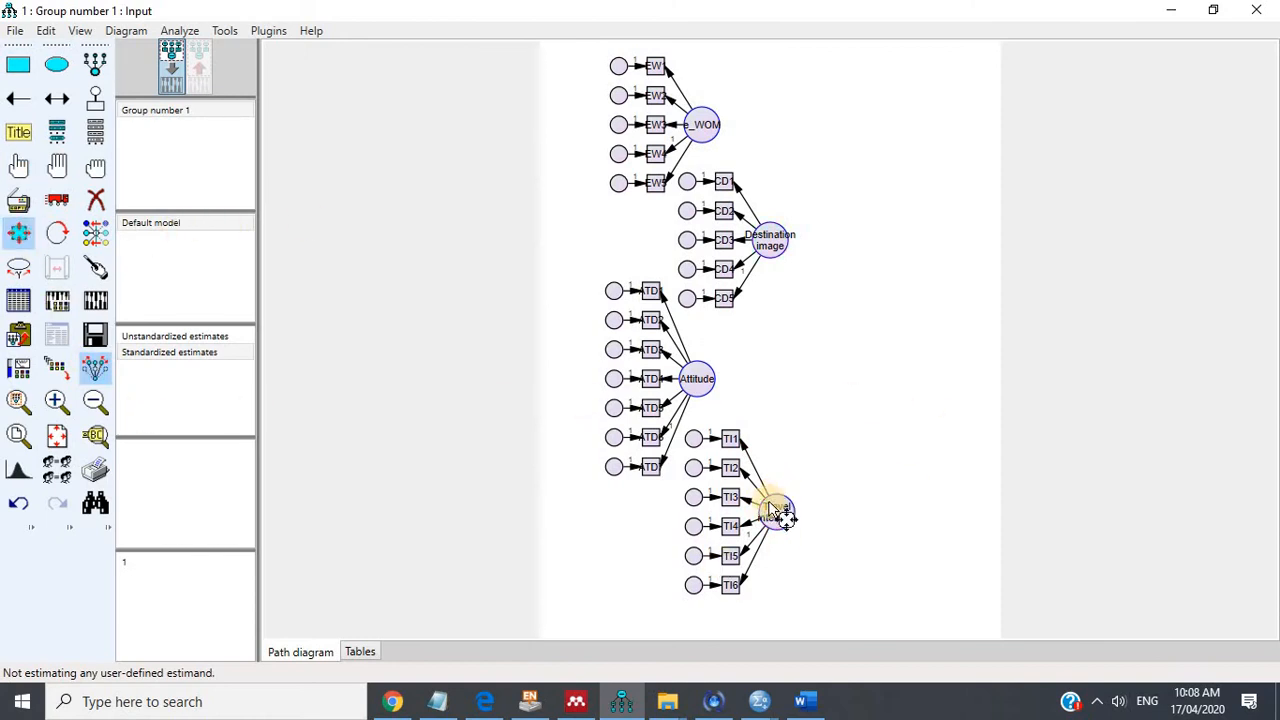
{"action": "left_click_drag", "start_coordinate": [800, 531], "coordinate": [825, 551]}
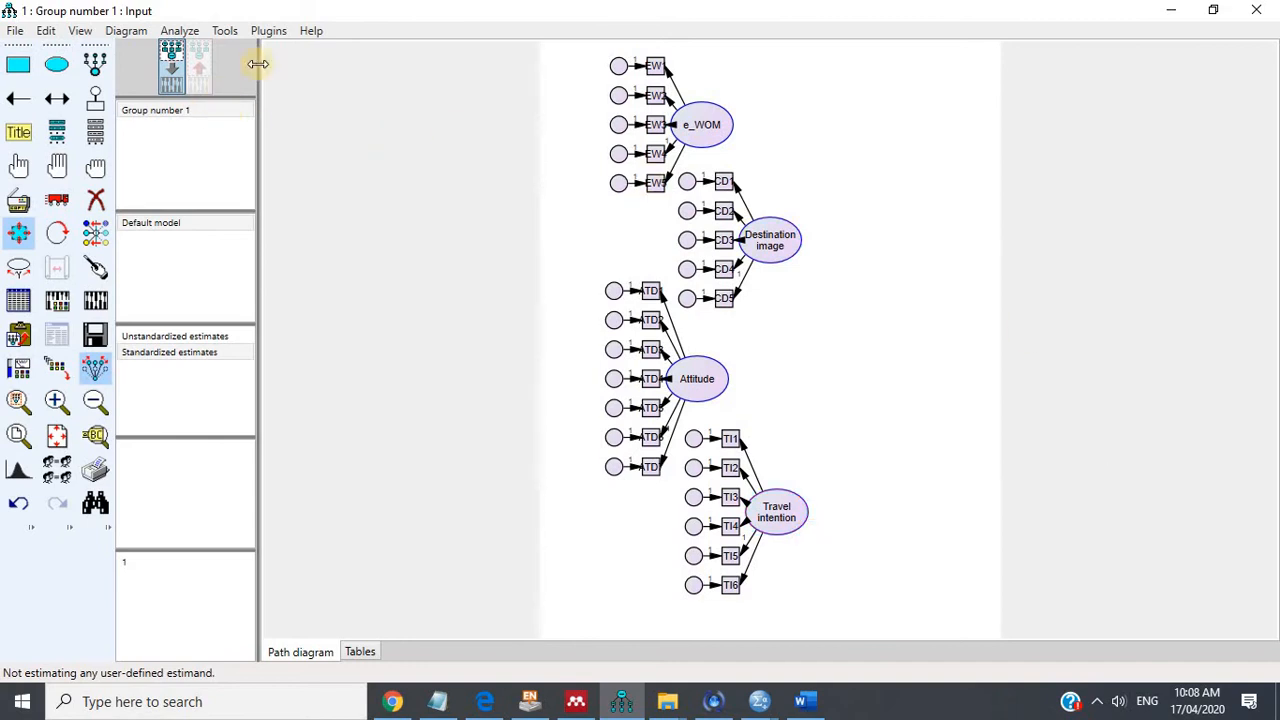
Try the Draw Covariances plugin on the four selected latent variables and undo its result.
{"action": "left_click", "coordinate": [275, 31]}
{"action": "left_click", "coordinate": [326, 78]}
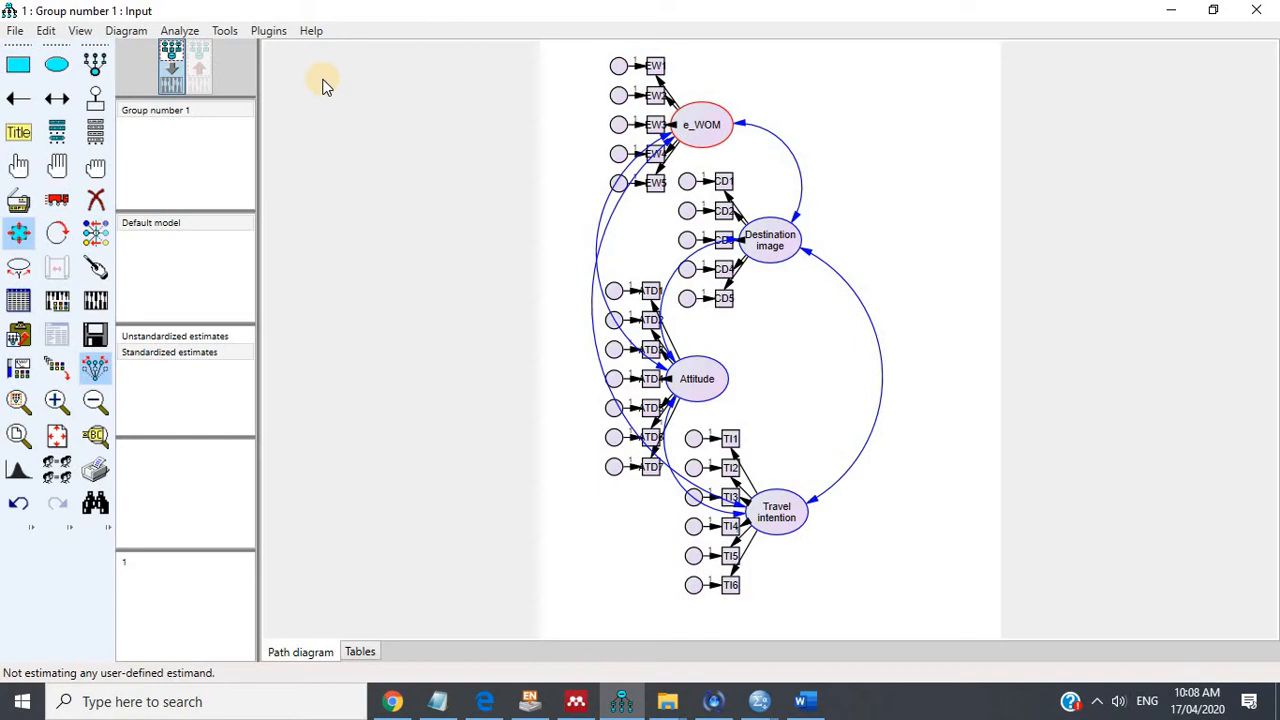
{"action": "key", "text": "ctrl+z"}
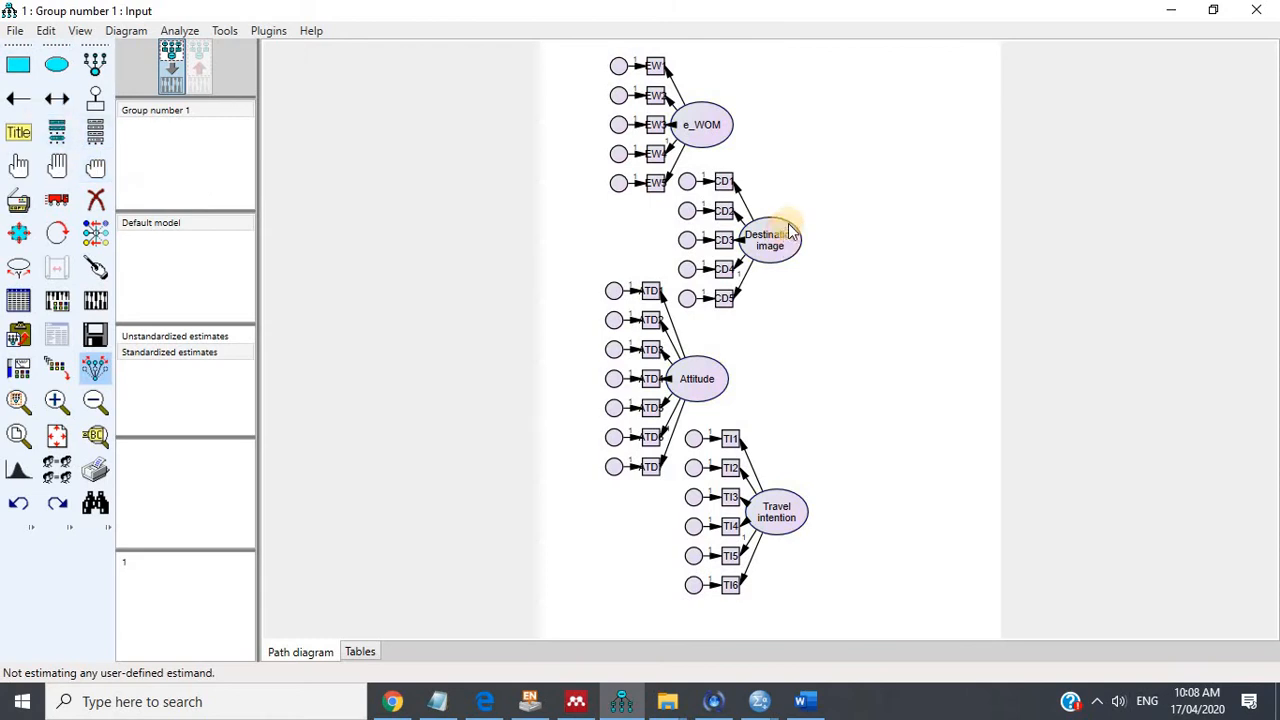
Draw covariance arrows by hand between every pair of e_WOM, Destination image, Attitude and Travel intention.
{"action": "left_click", "coordinate": [56, 98]}
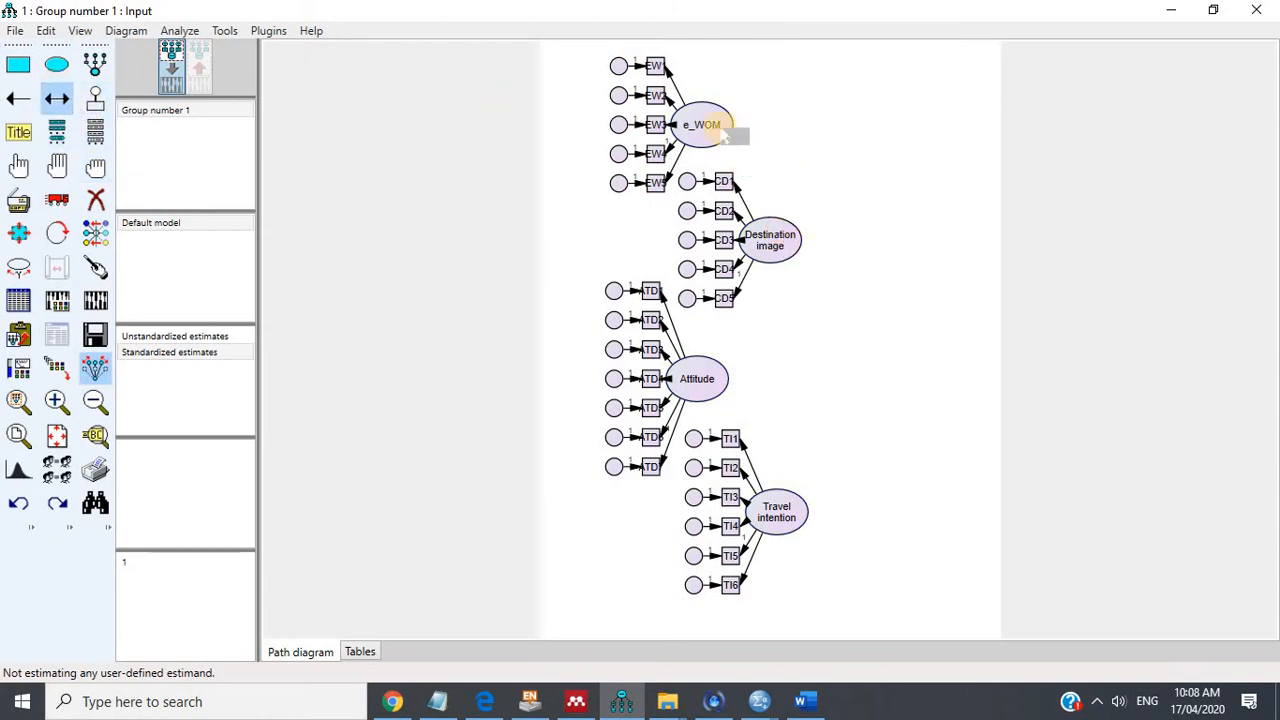
{"action": "mouse_move", "coordinate": [771, 214]}
{"action": "left_mouse_down"}
{"action": "mouse_move", "coordinate": [697, 121]}
{"action": "mouse_move", "coordinate": [729, 346]}
{"action": "mouse_move", "coordinate": [698, 374]}
{"action": "left_mouse_up"}
{"action": "mouse_move", "coordinate": [738, 126]}
{"action": "left_mouse_down"}
{"action": "mouse_move", "coordinate": [929, 303]}
{"action": "mouse_move", "coordinate": [805, 509]}
{"action": "left_mouse_up"}
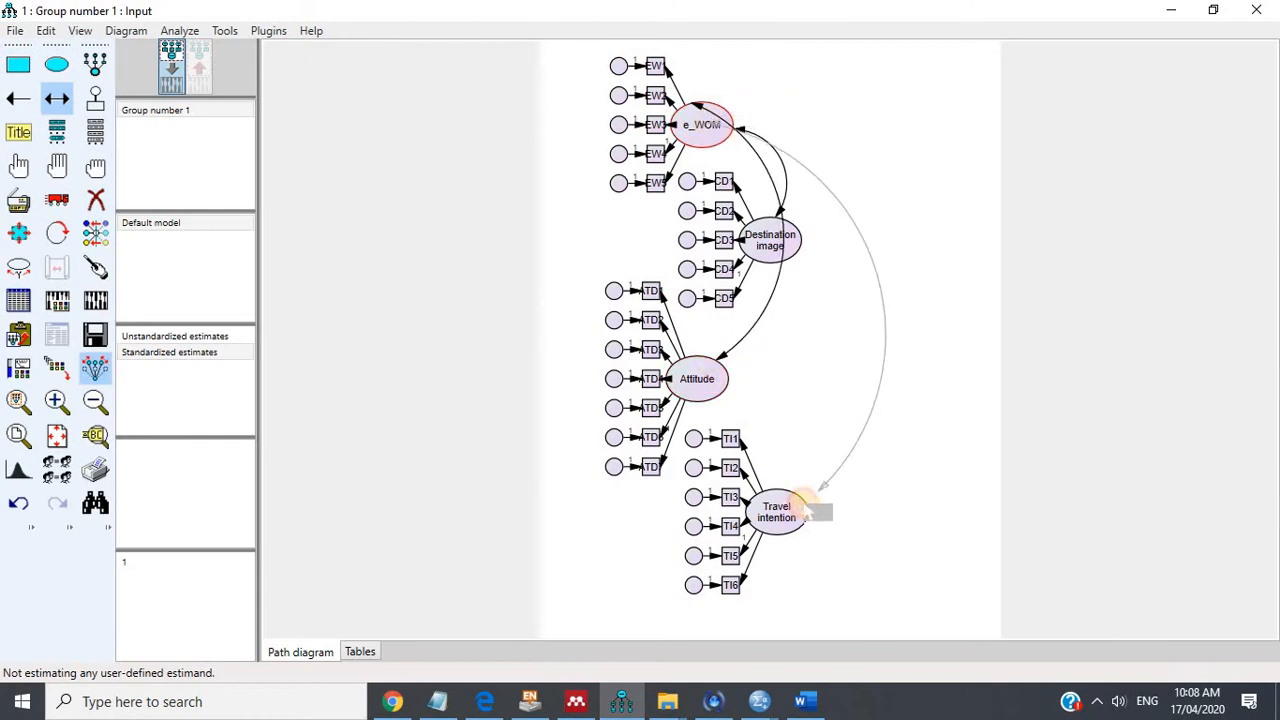
{"action": "mouse_move", "coordinate": [805, 250]}
{"action": "left_mouse_down"}
{"action": "mouse_move", "coordinate": [737, 357]}
{"action": "mouse_move", "coordinate": [700, 374]}
{"action": "mouse_move", "coordinate": [785, 515]}
{"action": "left_mouse_up"}
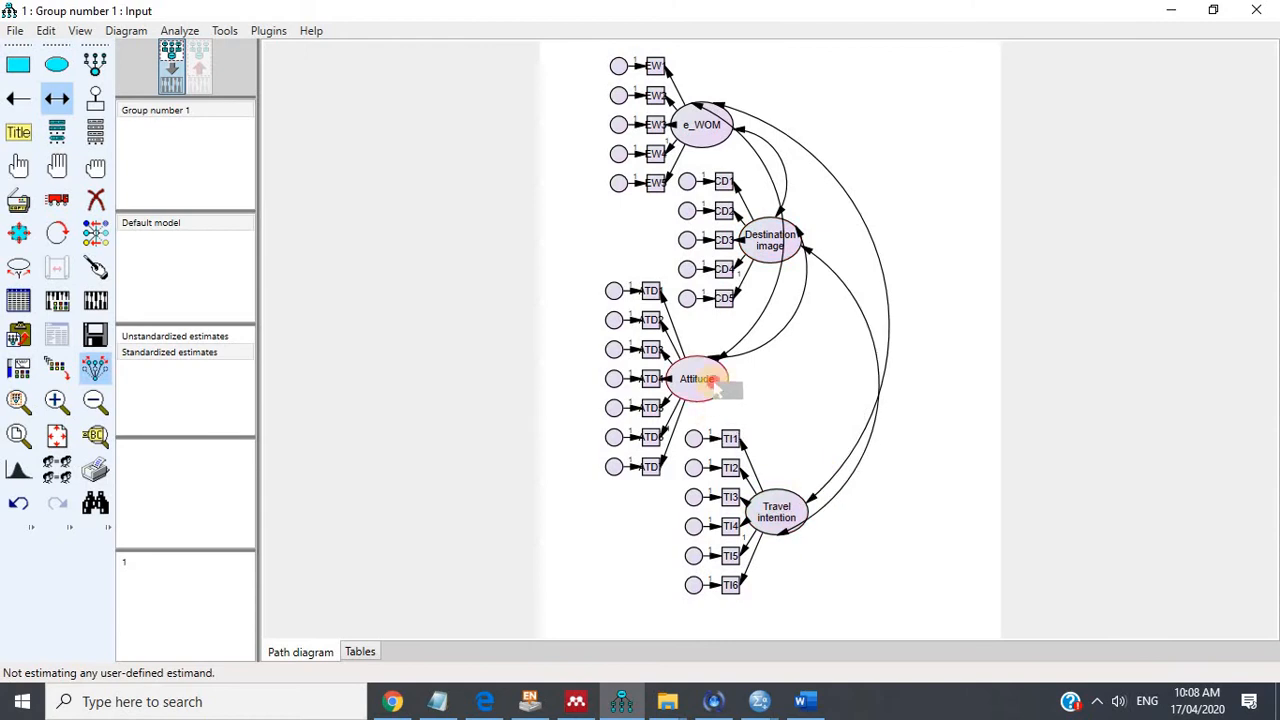
{"action": "left_click_drag", "start_coordinate": [700, 380], "coordinate": [776, 510]}
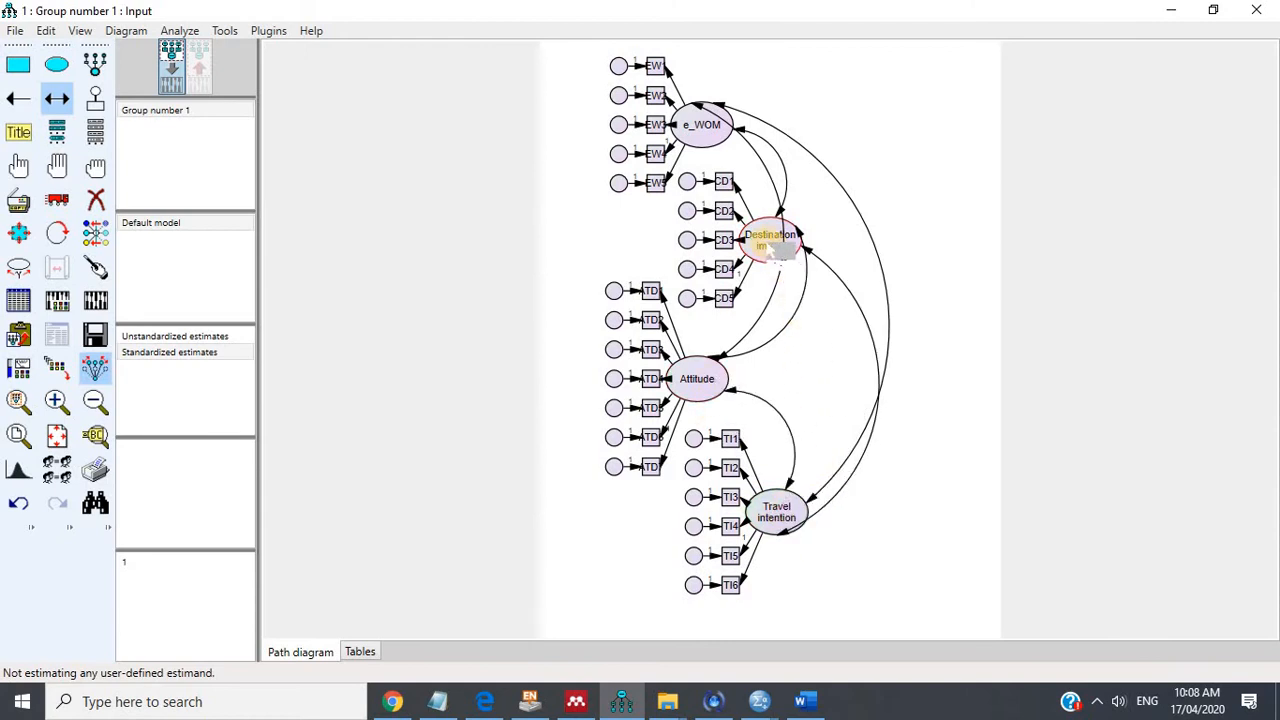
Touch up e_WOM, Destination image, Attitude and Travel intention so their arrows attach neatly.
{"action": "left_click", "coordinate": [93, 268]}
{"action": "left_click", "coordinate": [700, 140]}
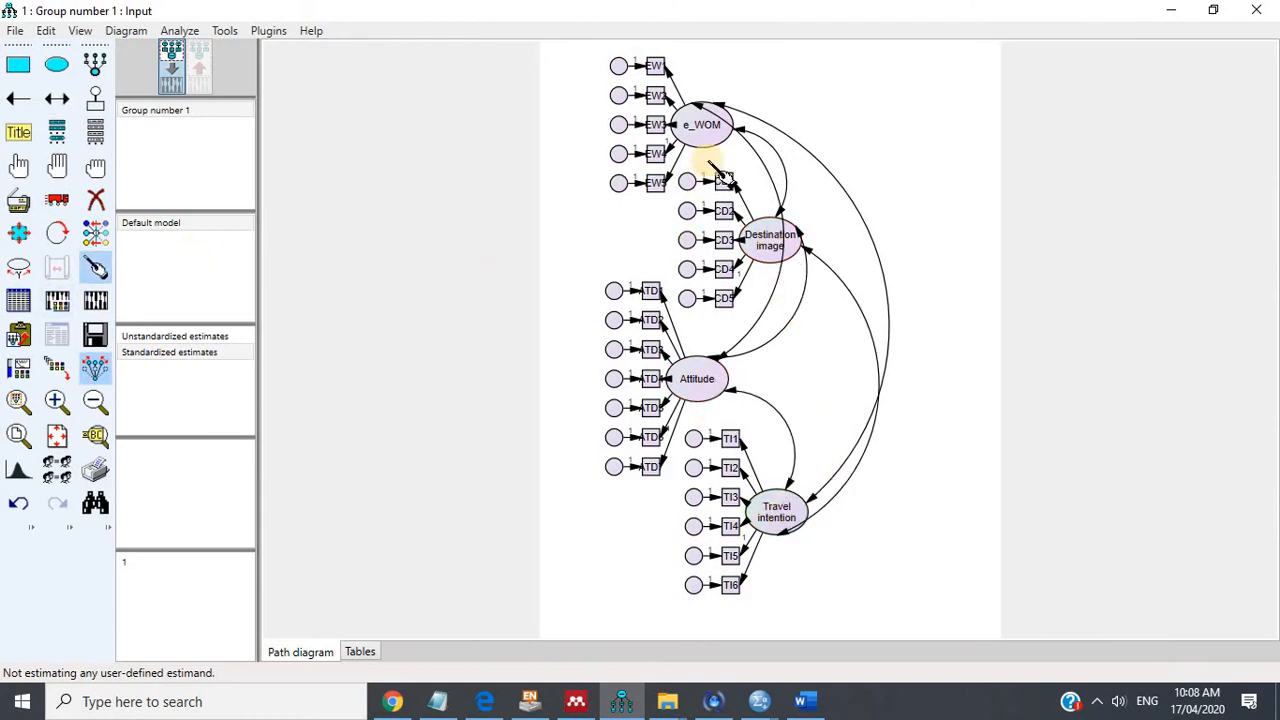
{"action": "left_click", "coordinate": [757, 236]}
{"action": "left_click", "coordinate": [688, 384]}
{"action": "left_click", "coordinate": [776, 510]}
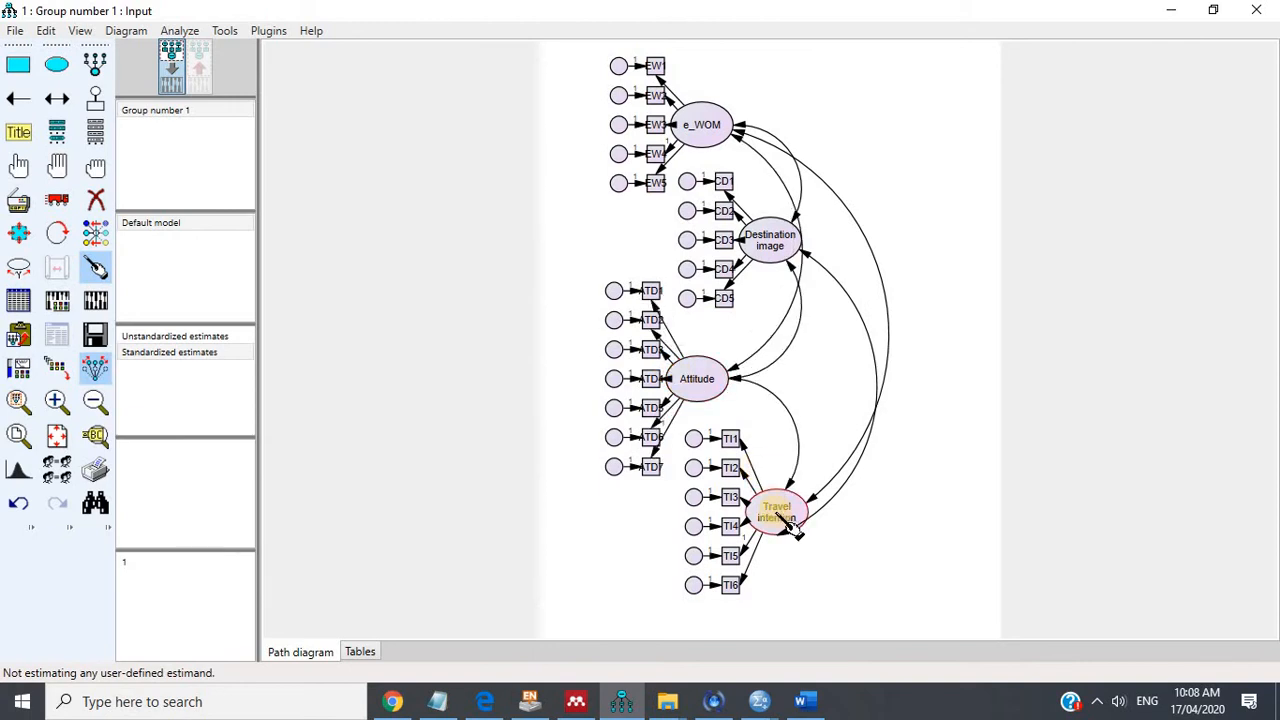
Nudge the e_WOM construct and move the EW, CD, ATD and TI indicator sets farther away from their latent variables.
{"action": "left_click", "coordinate": [57, 199]}
{"action": "mouse_move", "coordinate": [705, 135]}
{"action": "left_mouse_down"}
{"action": "mouse_move", "coordinate": [720, 135]}
{"action": "mouse_move", "coordinate": [702, 137]}
{"action": "left_mouse_up"}
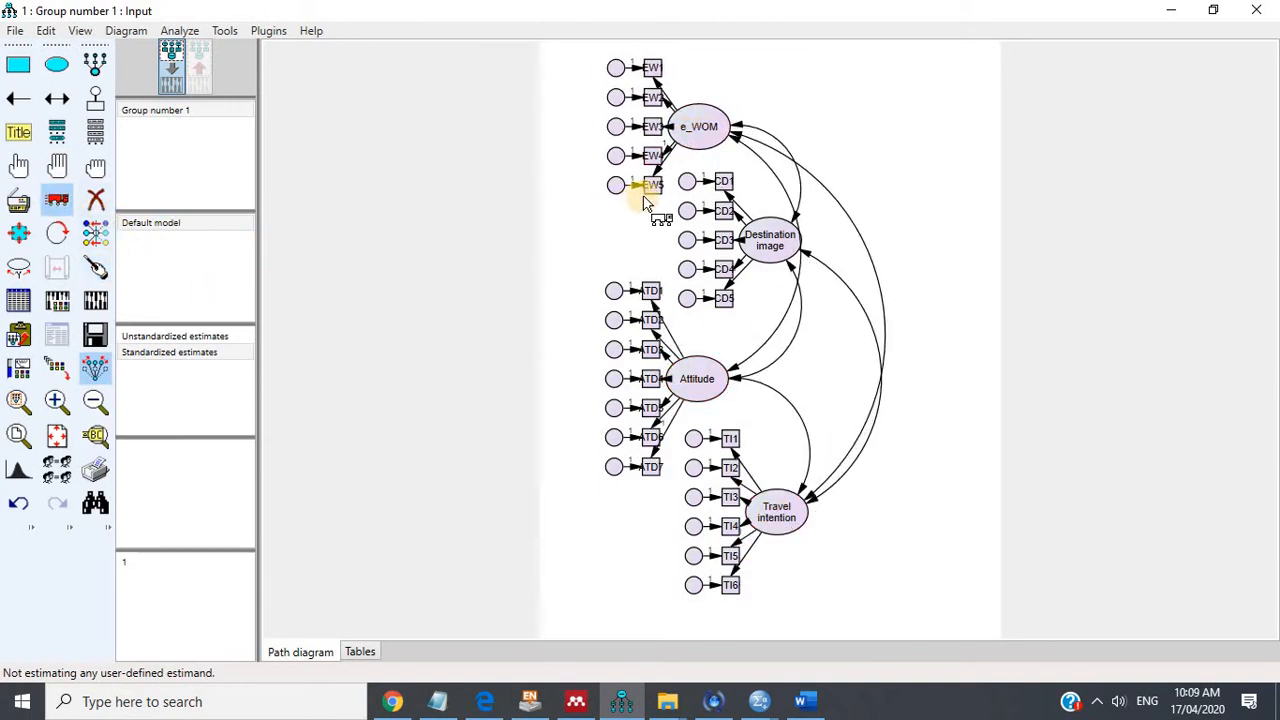
{"action": "left_click_drag", "start_coordinate": [651, 188], "coordinate": [622, 197]}
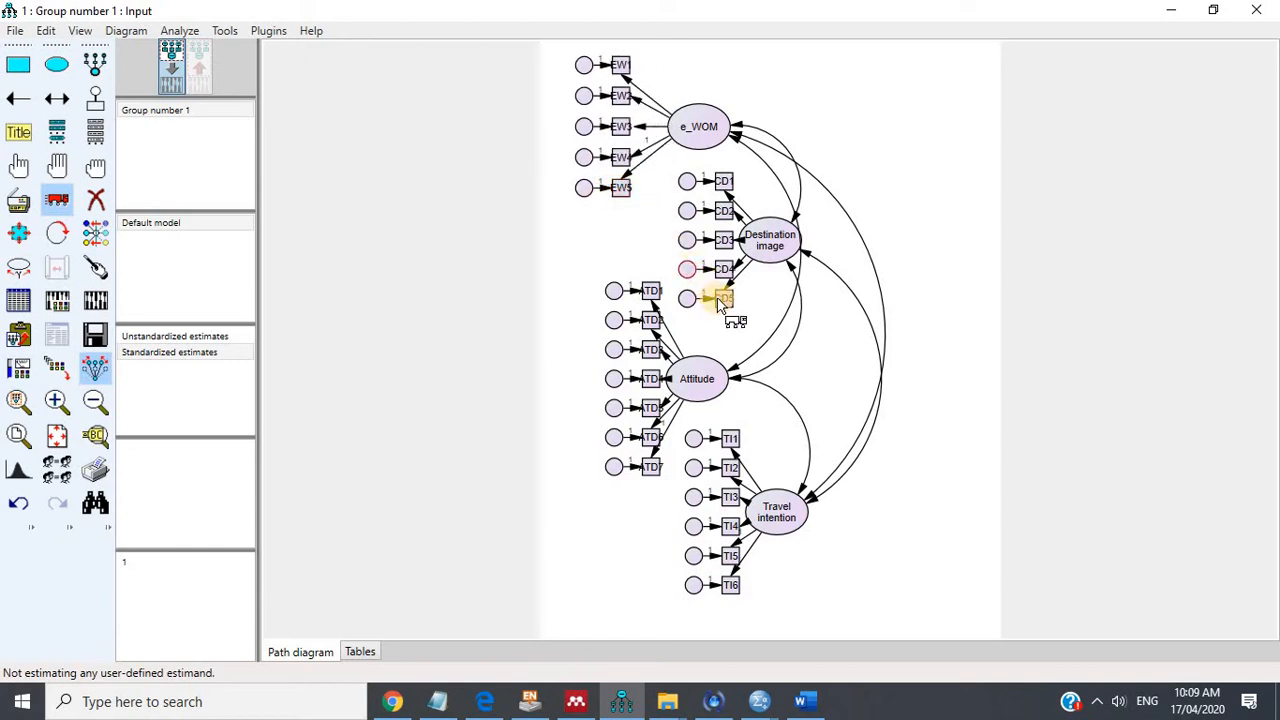
{"action": "left_click_drag", "start_coordinate": [714, 298], "coordinate": [686, 300]}
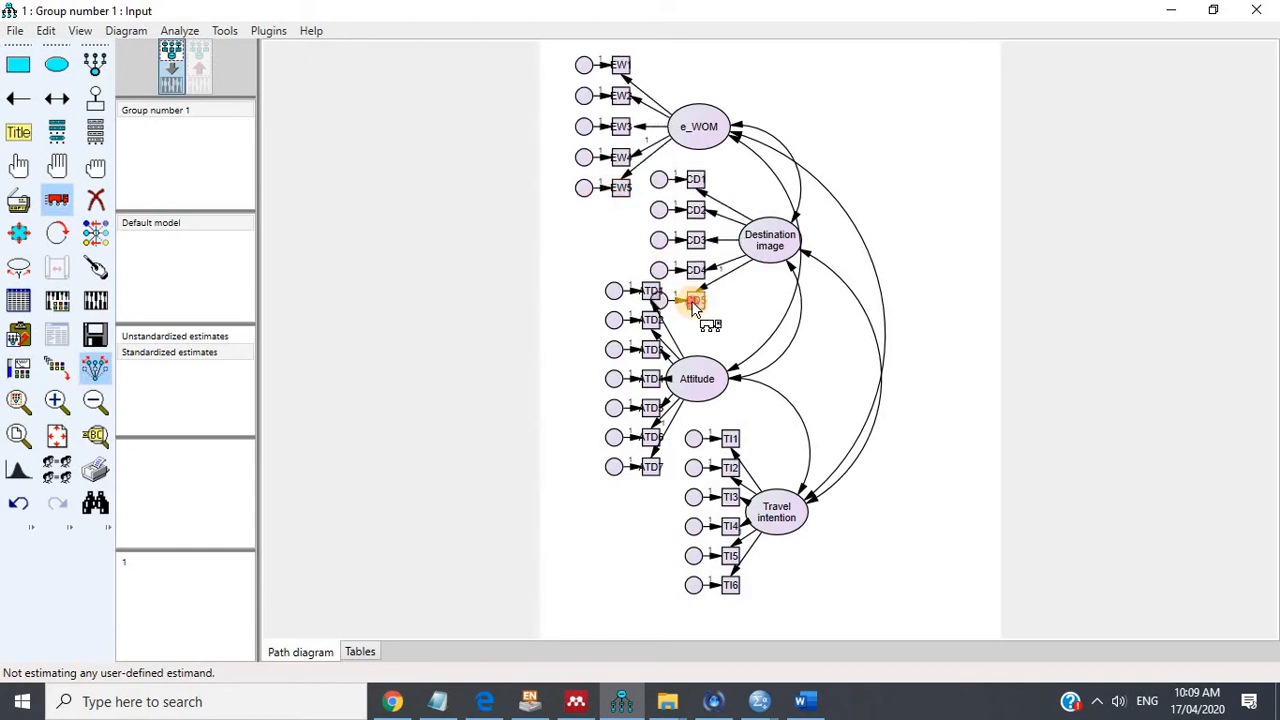
{"action": "left_click_drag", "start_coordinate": [649, 462], "coordinate": [613, 478]}
{"action": "left_click_drag", "start_coordinate": [733, 594], "coordinate": [703, 596]}
Run the plugins that resize the observed variables and name the unobserved variables.
{"action": "left_click", "coordinate": [287, 33]}
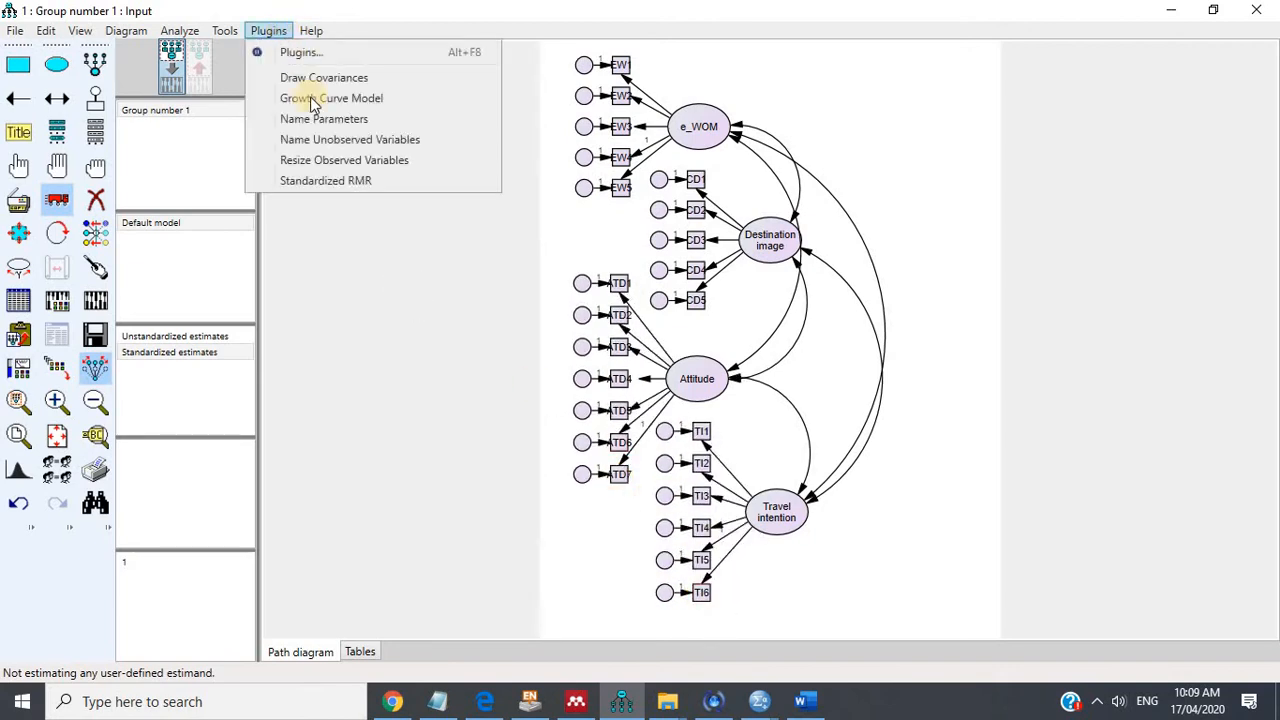
{"action": "left_click", "coordinate": [347, 163]}
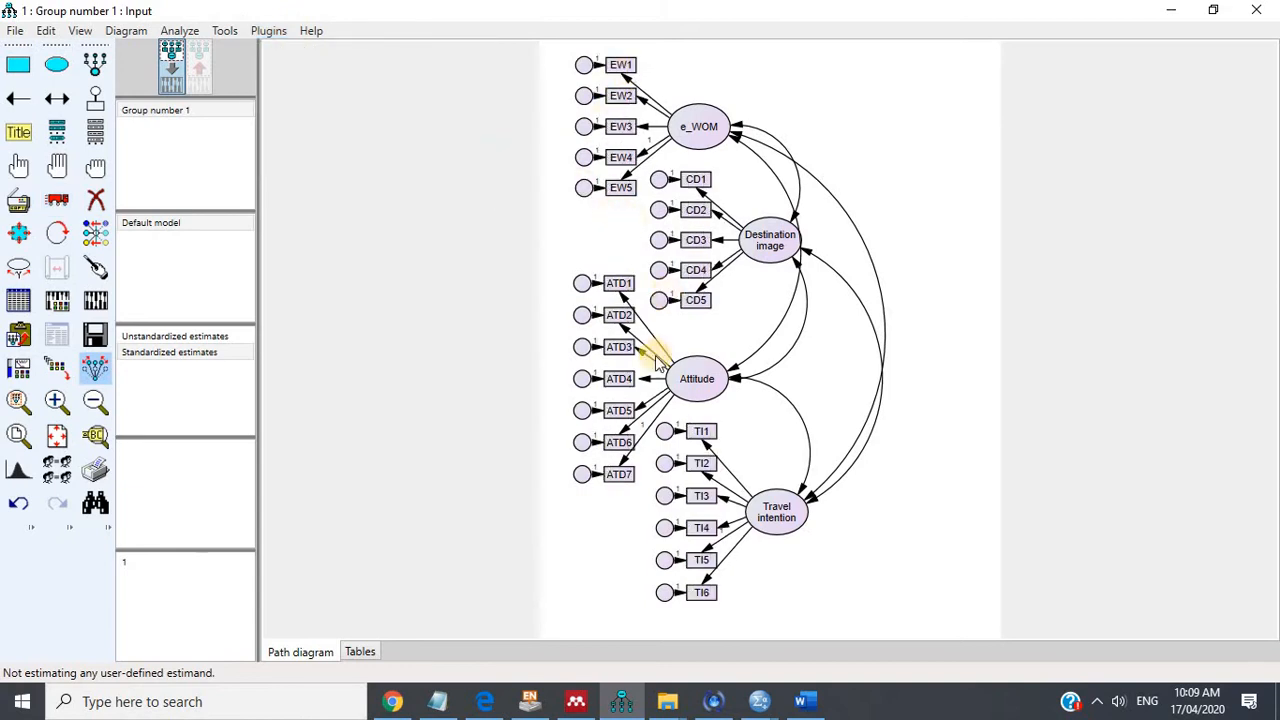
{"action": "left_click", "coordinate": [268, 32]}
{"action": "left_click", "coordinate": [359, 139]}
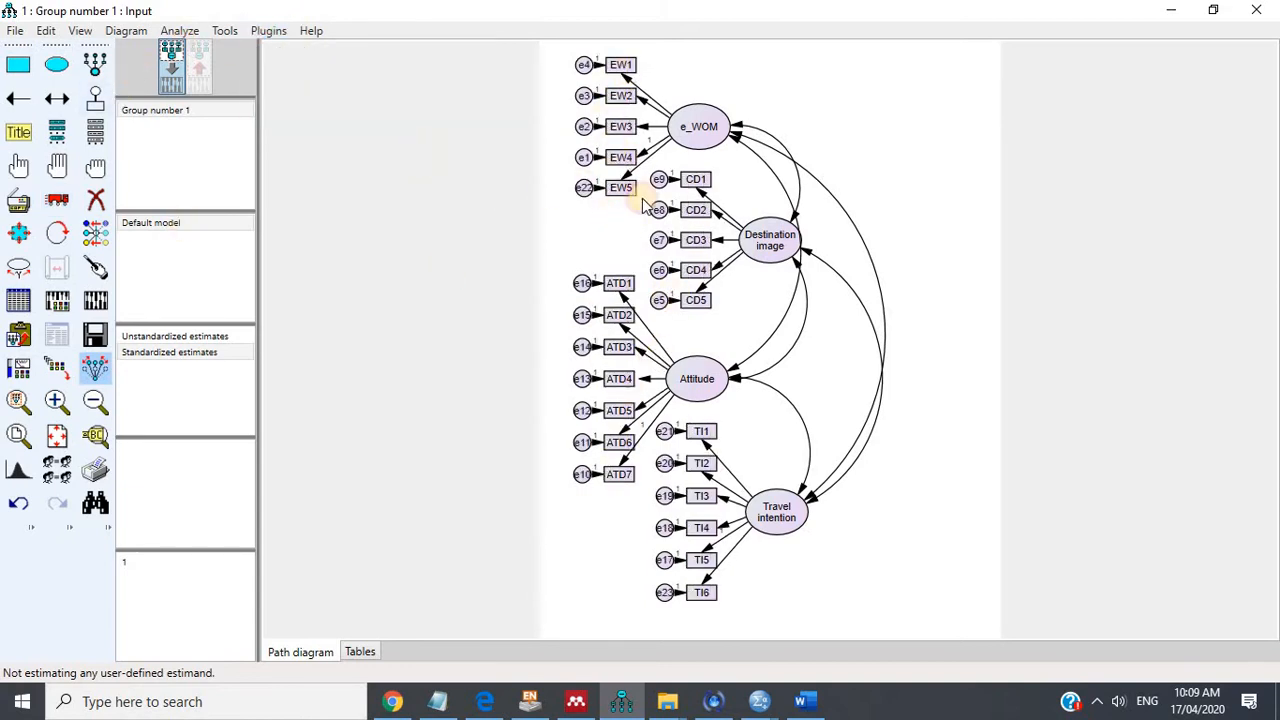
Save the model as a new input file named 2 in the 2018 SHAFWAN folder.
{"action": "left_click", "coordinate": [15, 31]}
{"action": "left_click", "coordinate": [80, 155]}
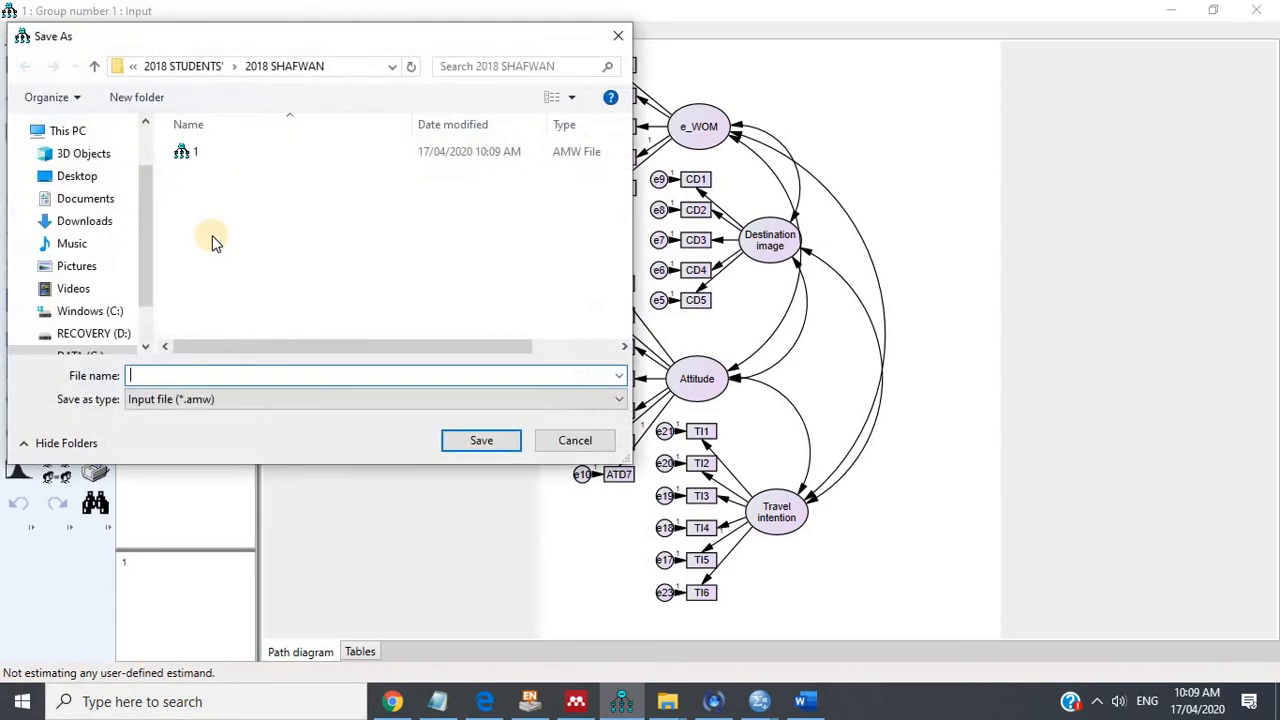
{"action": "left_click", "coordinate": [467, 441]}
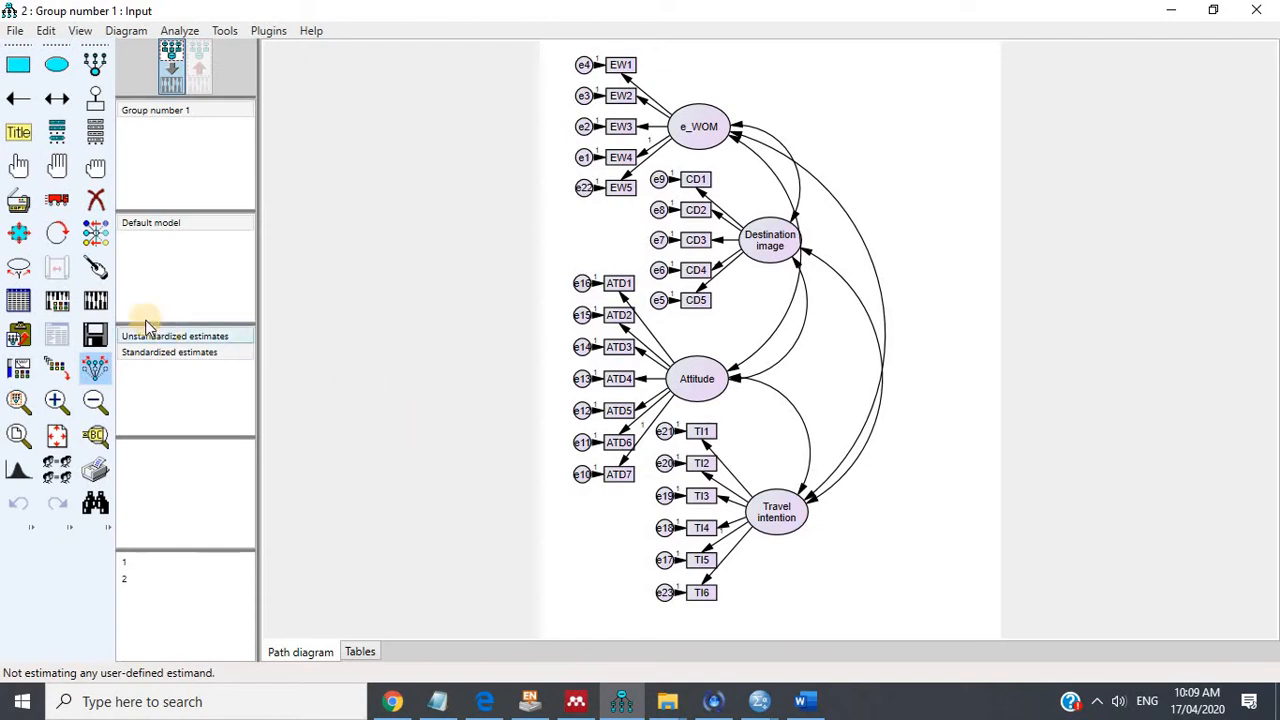
Calculate the estimates and open the Model Fit section of the text output.
{"action": "left_click", "coordinate": [95, 300]}
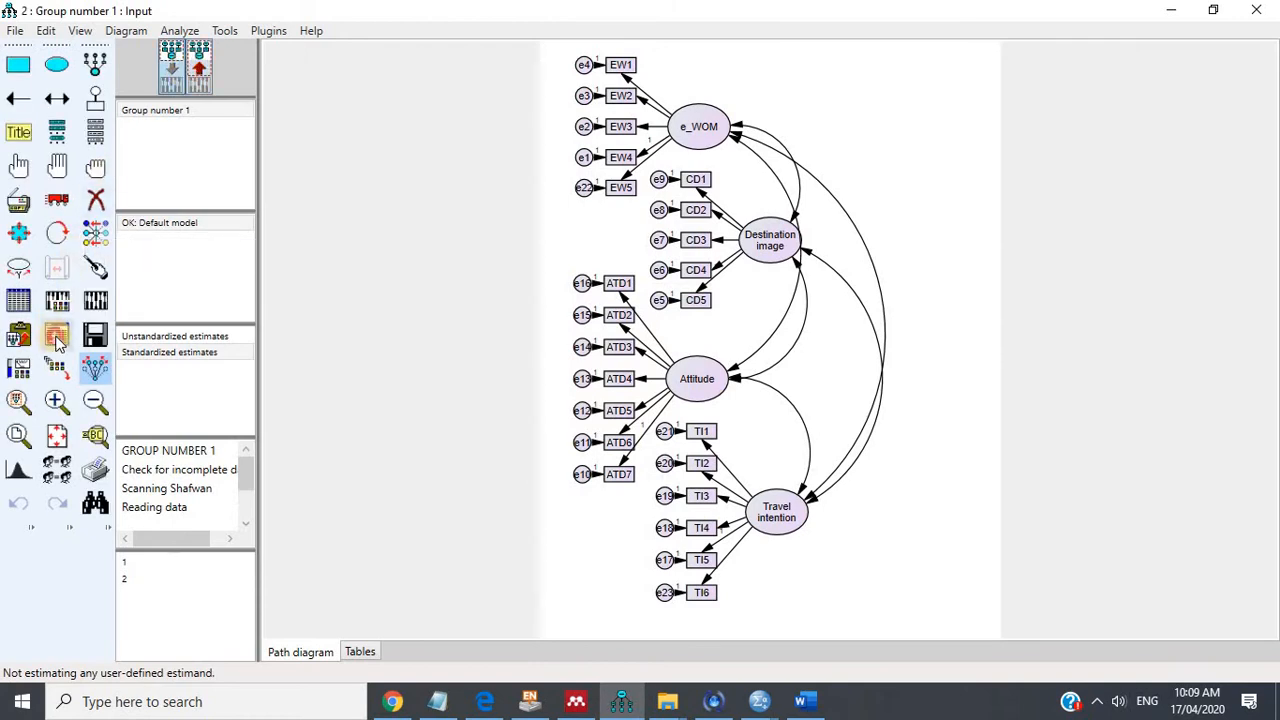
{"action": "left_click", "coordinate": [58, 342]}
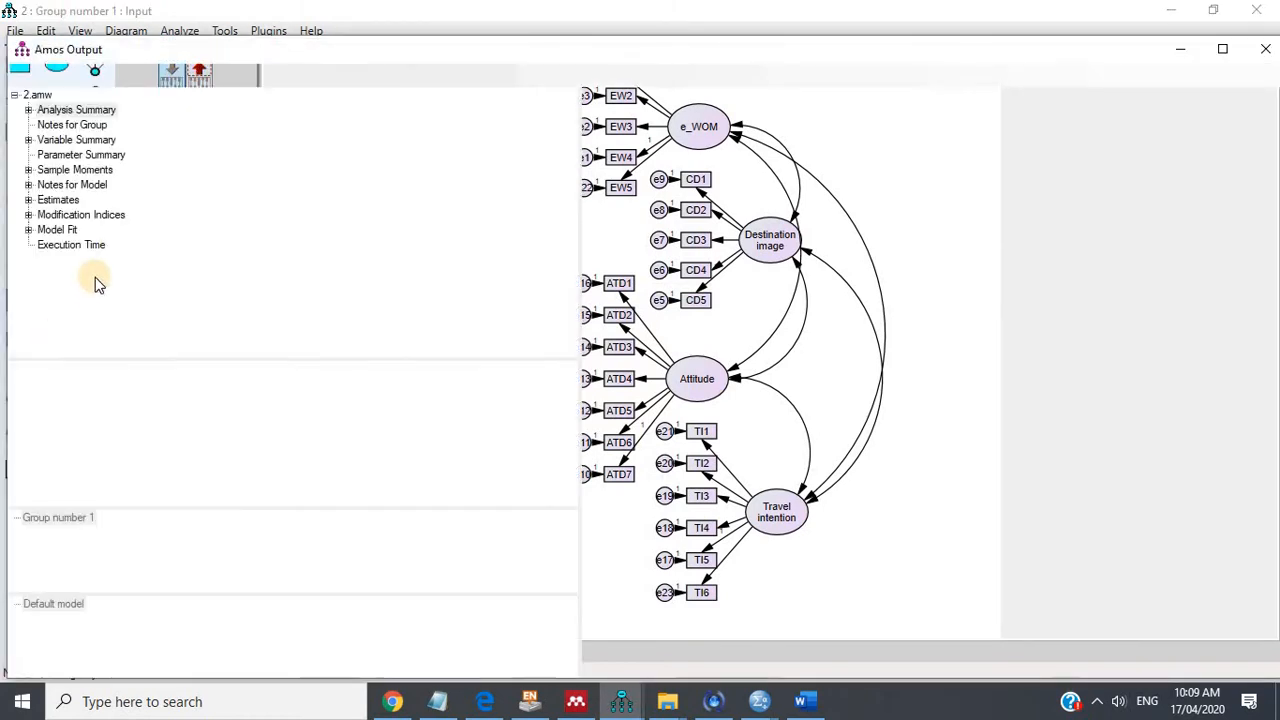
{"action": "left_click", "coordinate": [60, 230]}
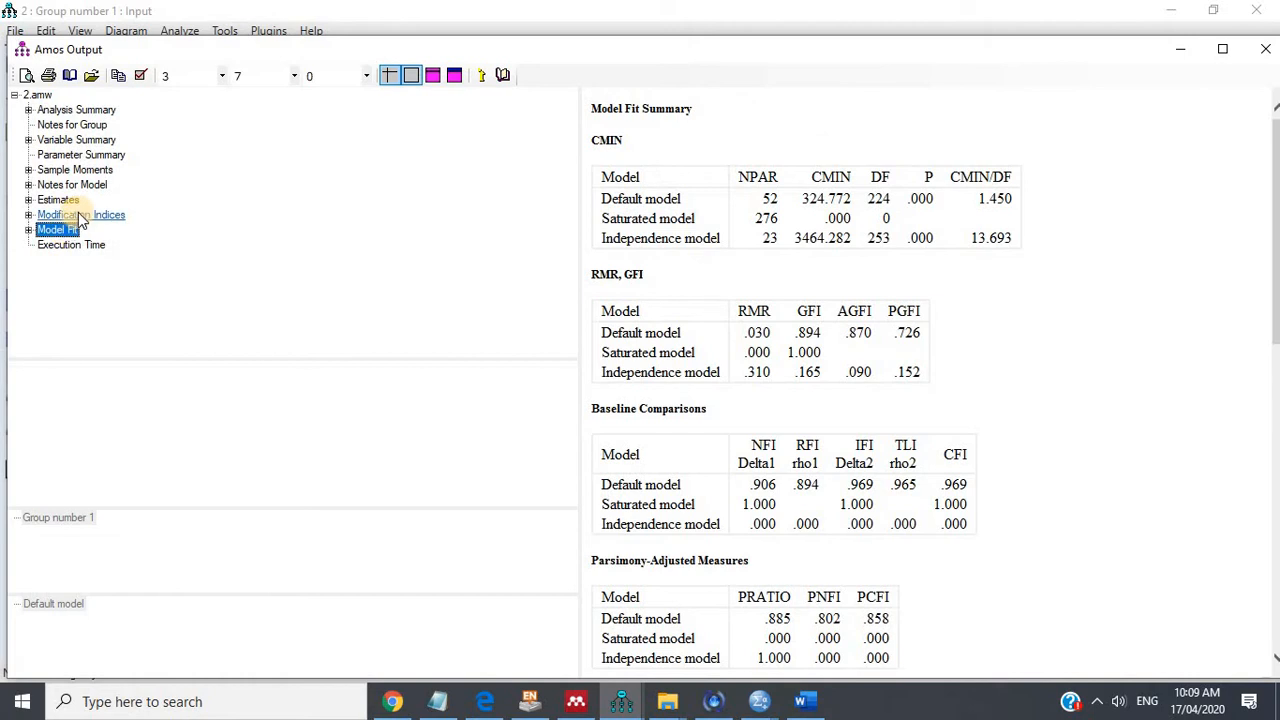
Look through the covariance modification indices and review the CMIN, GFI and baseline comparison tables of the model fit summary.
{"action": "left_click", "coordinate": [79, 214]}
{"action": "scroll", "coordinate": [985, 343], "scroll_direction": "down", "scroll_amount": 3}
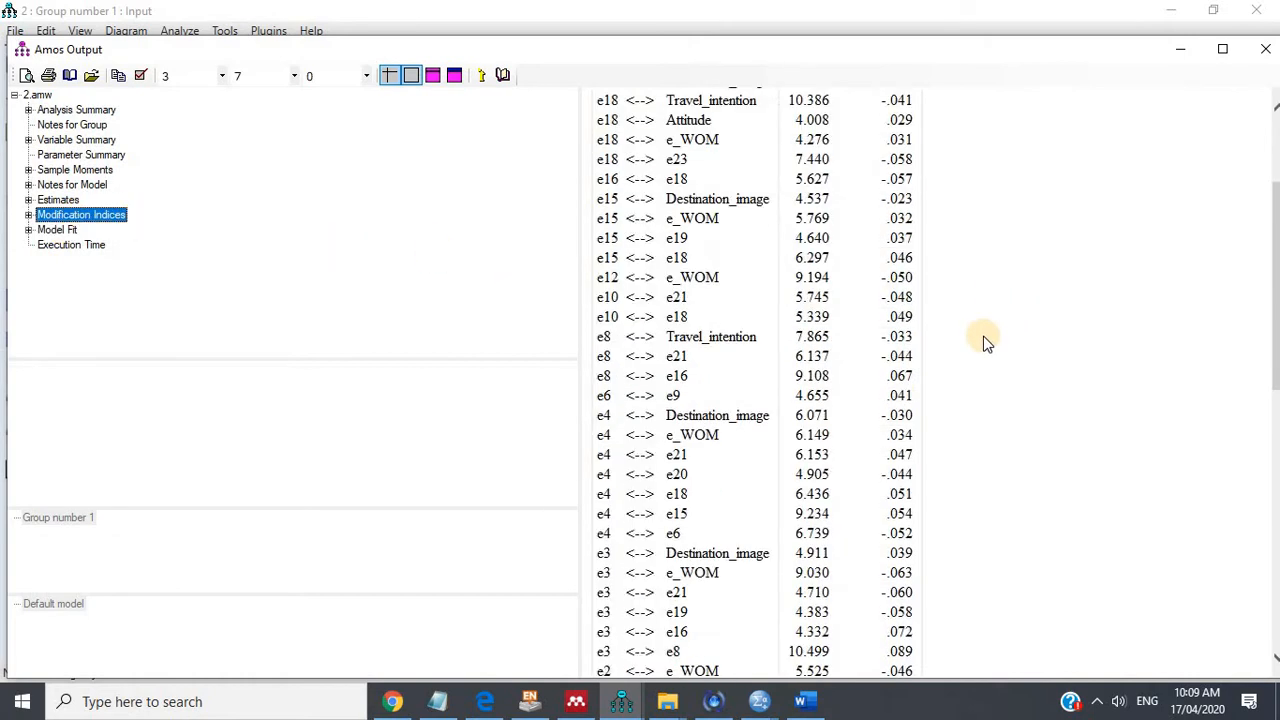
{"action": "scroll", "coordinate": [857, 414], "scroll_direction": "down", "scroll_amount": 3}
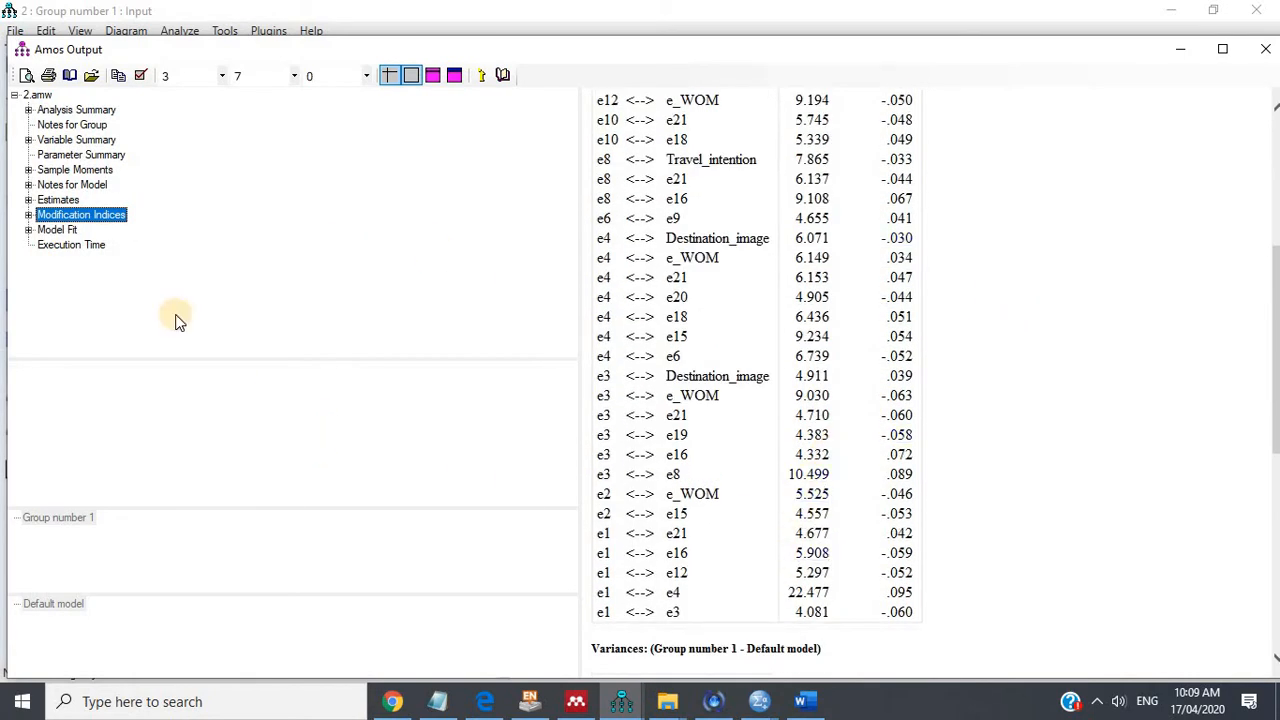
{"action": "left_click", "coordinate": [57, 230]}
{"action": "scroll", "coordinate": [958, 254], "scroll_direction": "up", "scroll_amount": 2}
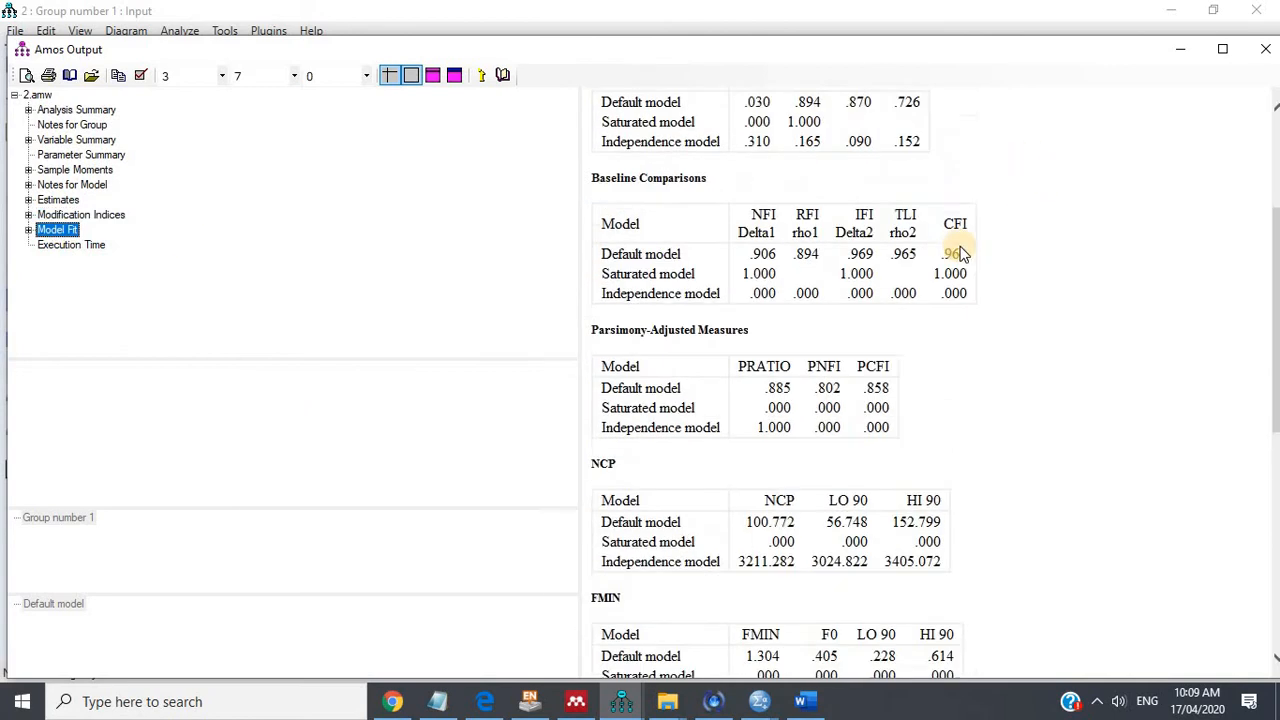
{"action": "scroll", "coordinate": [958, 254], "scroll_direction": "up", "scroll_amount": 3}
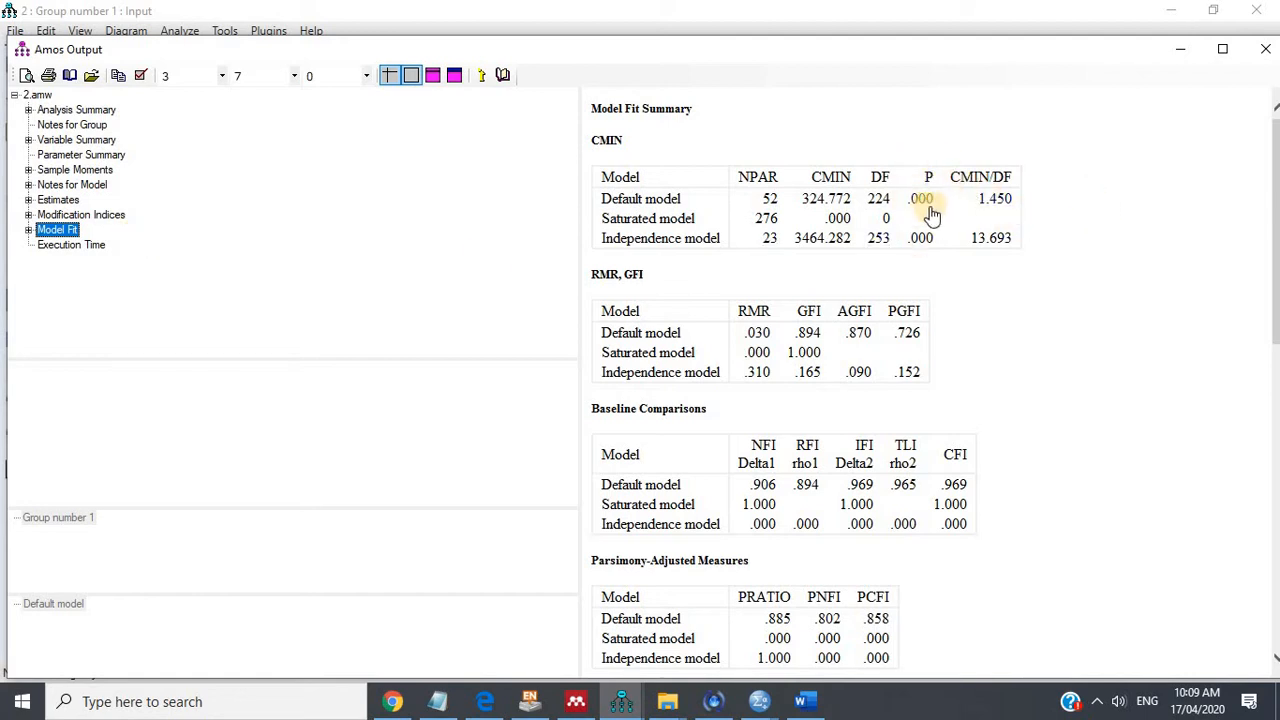
Examine the modification indices for covariances, comparing the M.I. values of the error-term pairs.
{"action": "left_click", "coordinate": [110, 215]}
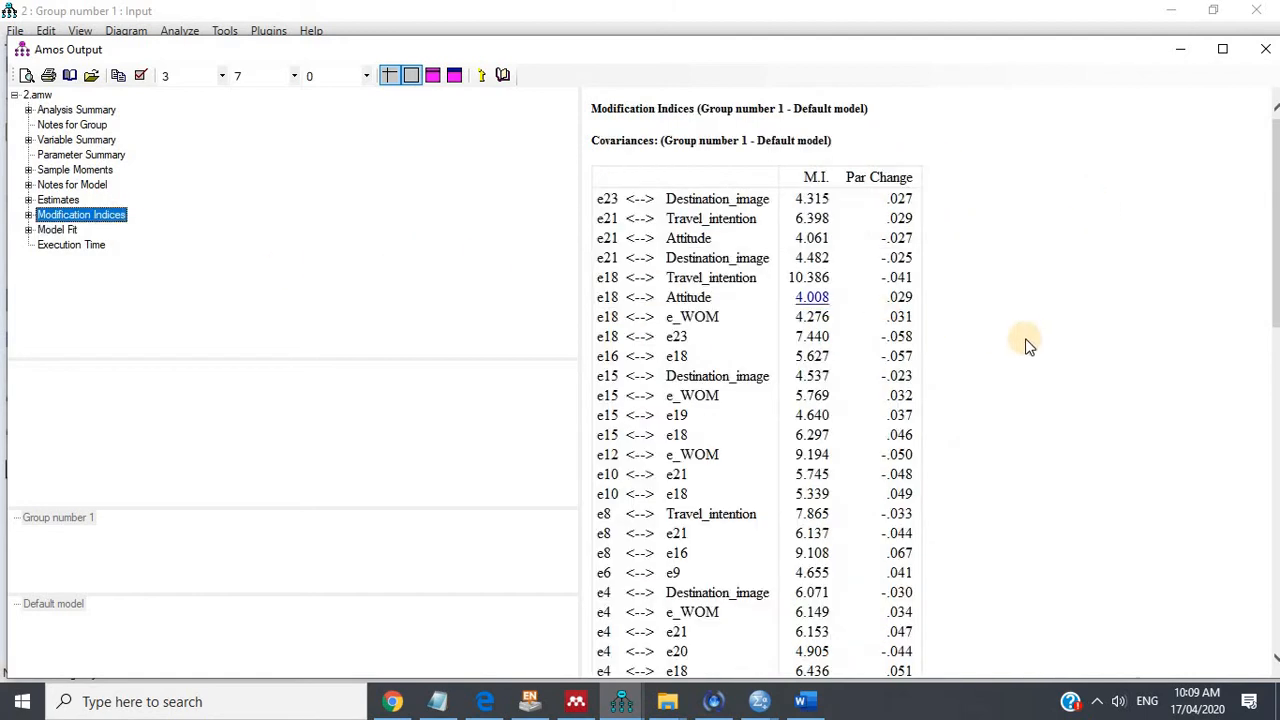
{"action": "scroll", "coordinate": [1029, 330], "scroll_direction": "down", "scroll_amount": 5}
{"action": "scroll", "coordinate": [885, 170], "scroll_direction": "up", "scroll_amount": 3}
{"action": "scroll", "coordinate": [885, 170], "scroll_direction": "up", "scroll_amount": 3}
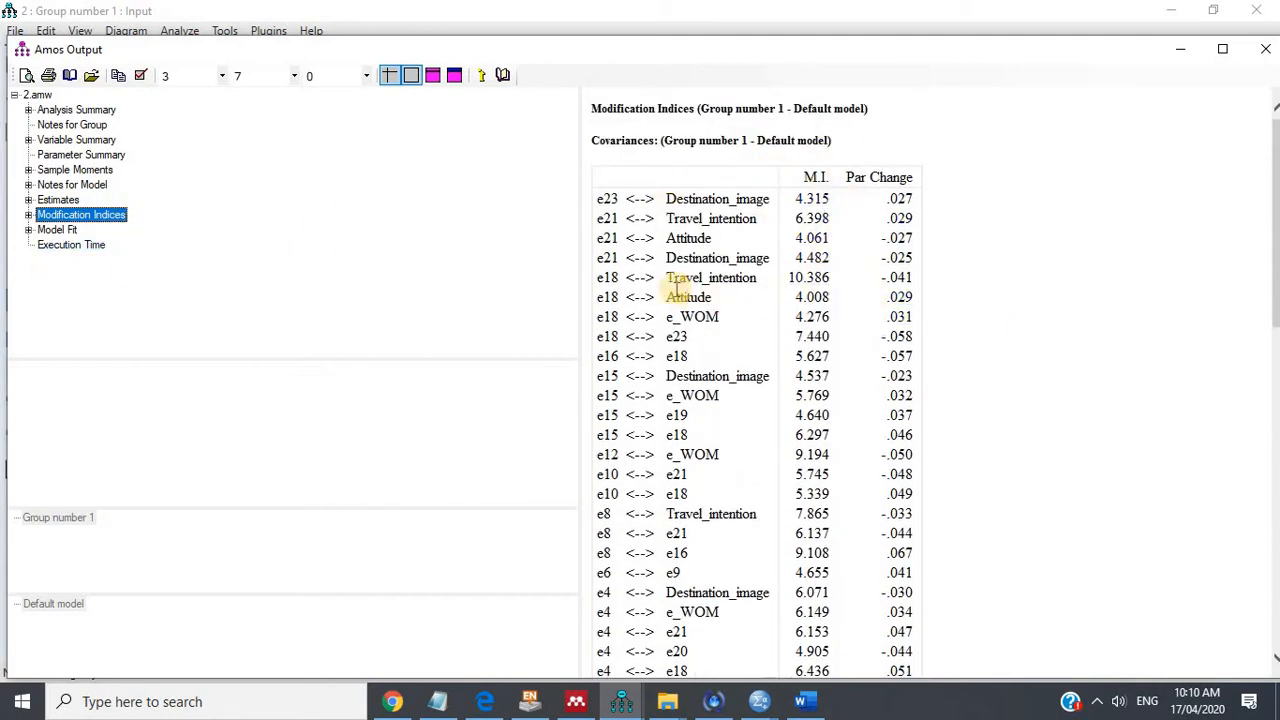
{"action": "scroll", "coordinate": [818, 368], "scroll_direction": "down", "scroll_amount": 5}
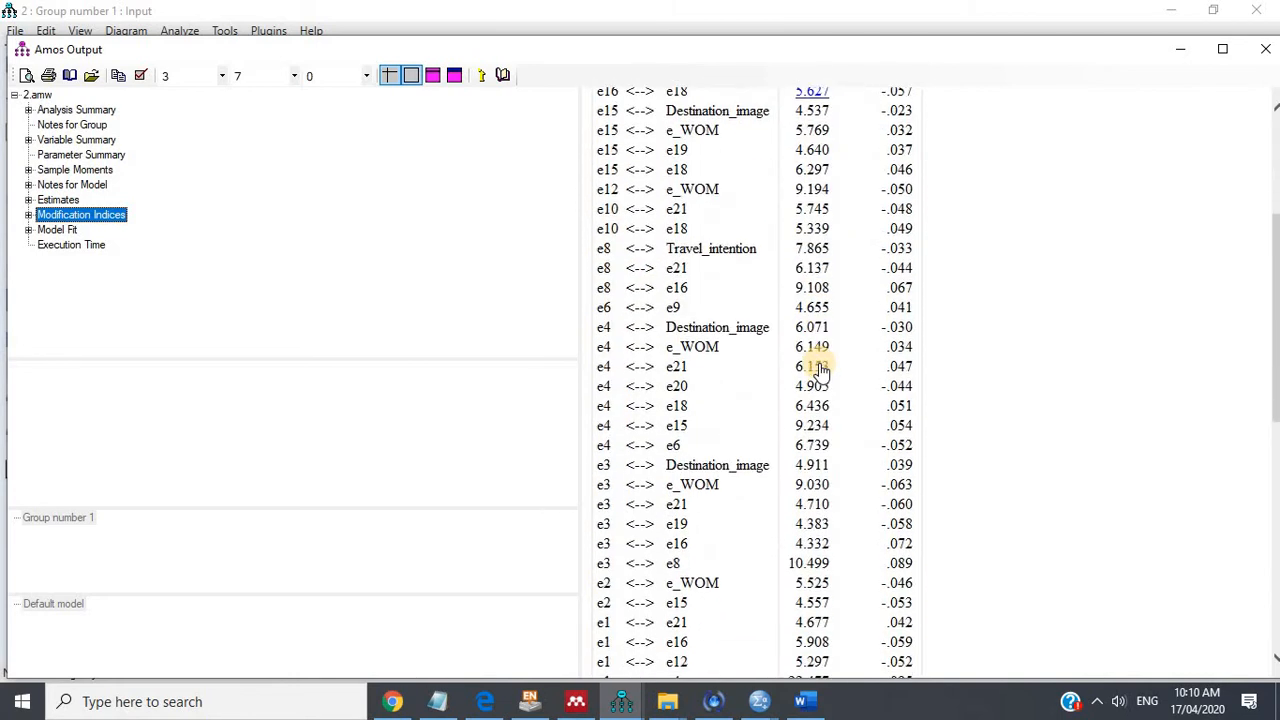
{"action": "scroll", "coordinate": [818, 368], "scroll_direction": "down", "scroll_amount": 1}
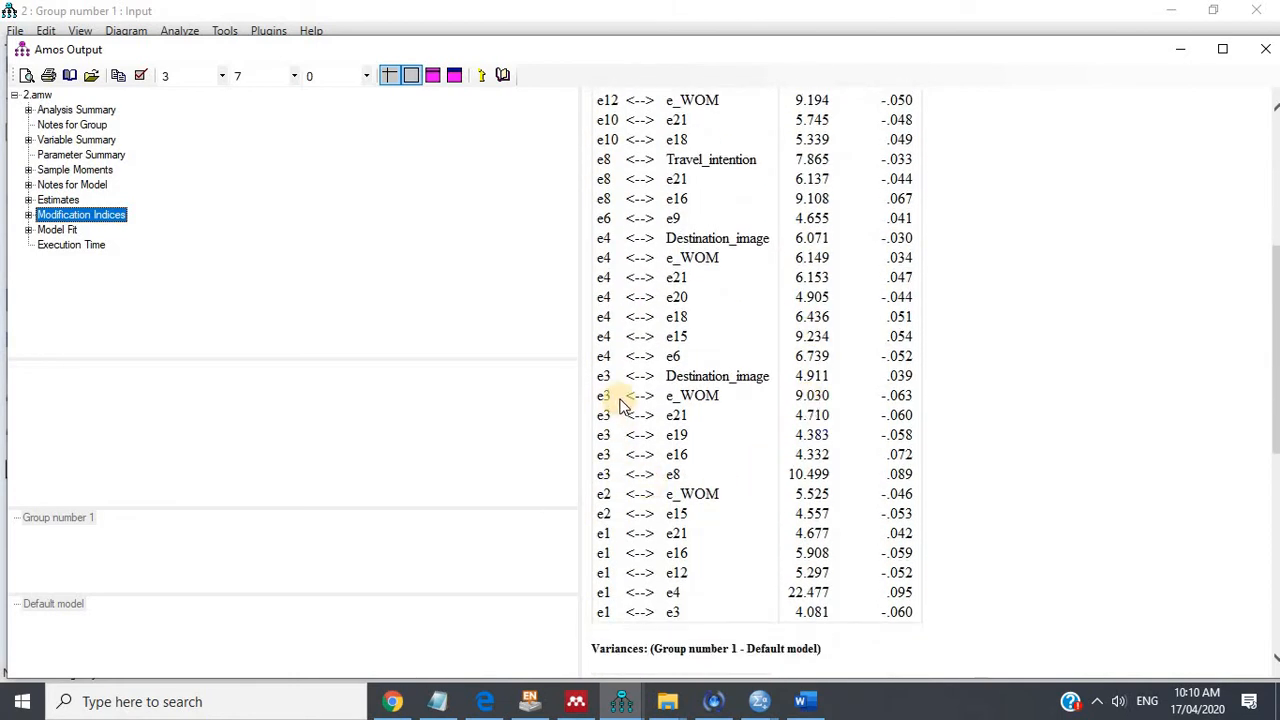
{"action": "scroll", "coordinate": [777, 420], "scroll_direction": "up", "scroll_amount": 6}
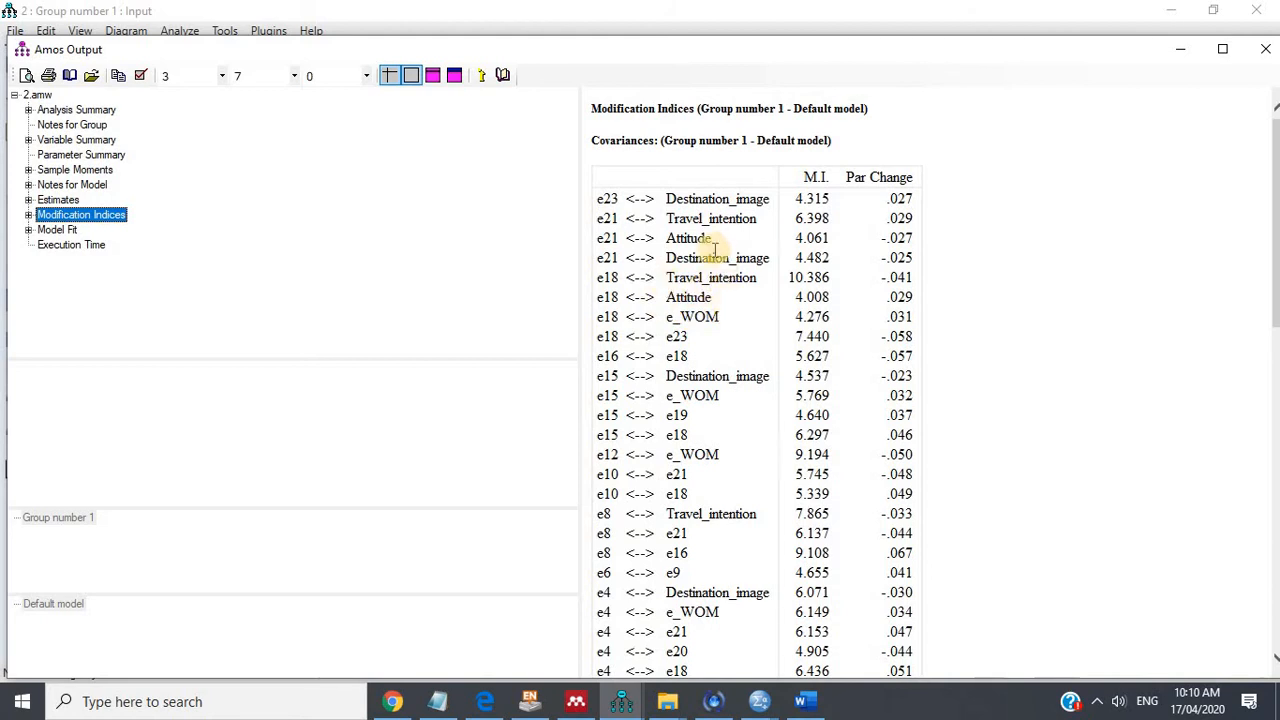
Return to the path diagram and erase indicator TI4 and its error term e18 from Travel intention.
{"action": "mouse_move", "coordinate": [624, 703]}
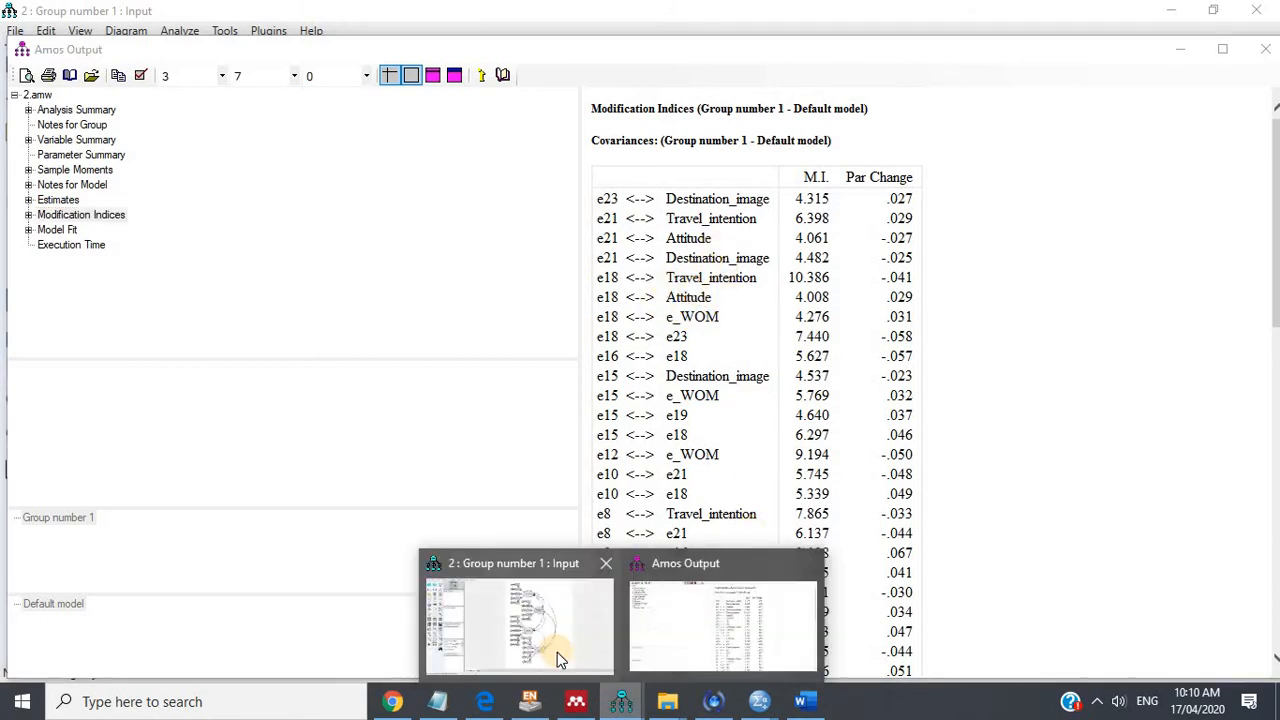
{"action": "left_click", "coordinate": [557, 652]}
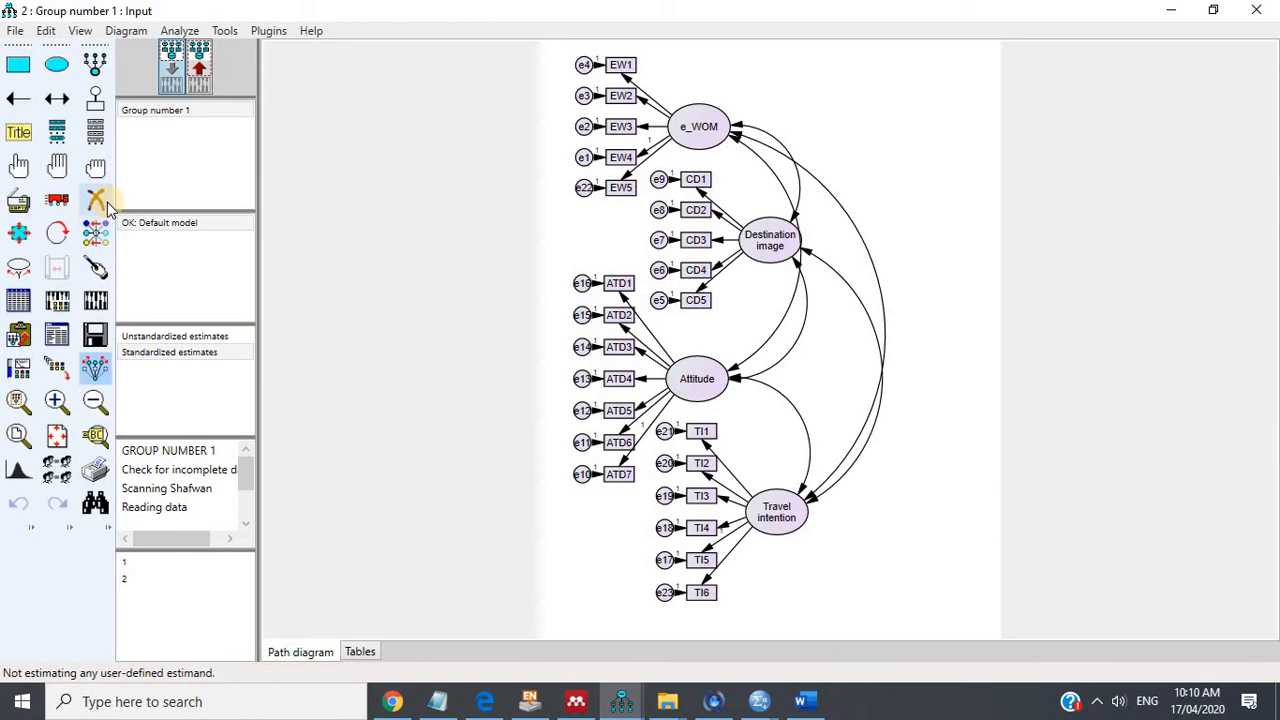
{"action": "left_click", "coordinate": [105, 201]}
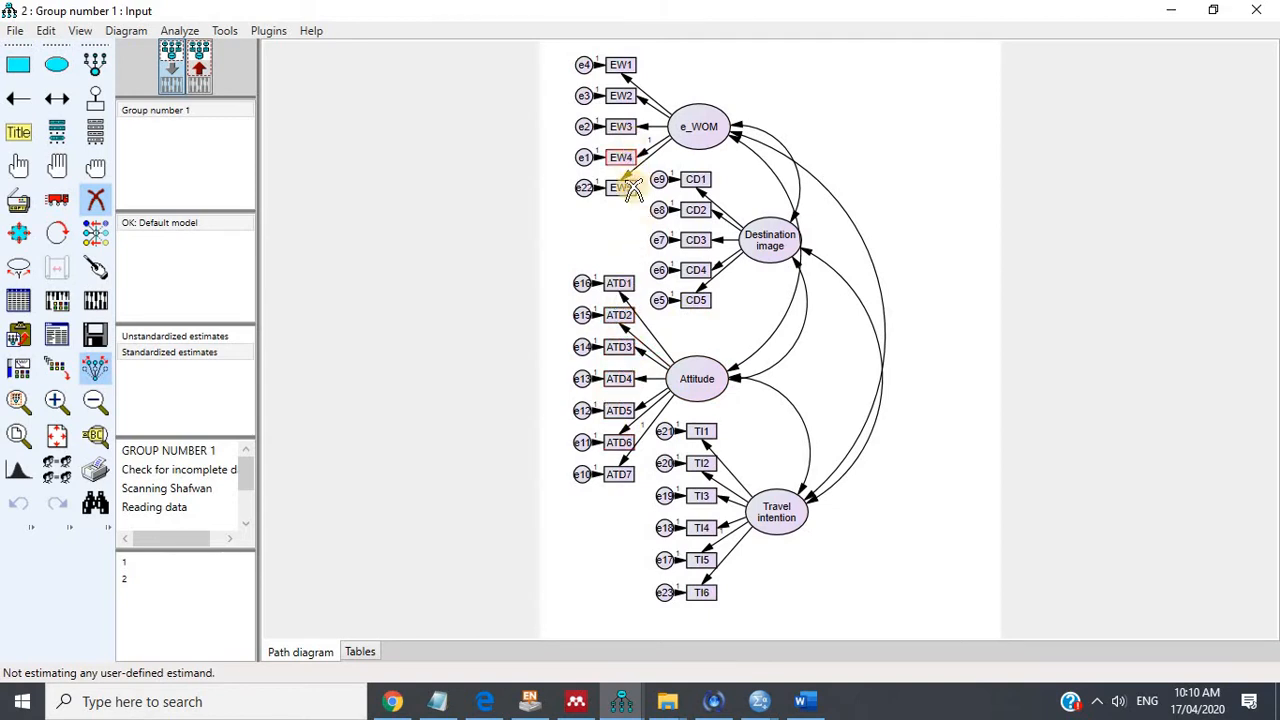
{"action": "left_click", "coordinate": [706, 530]}
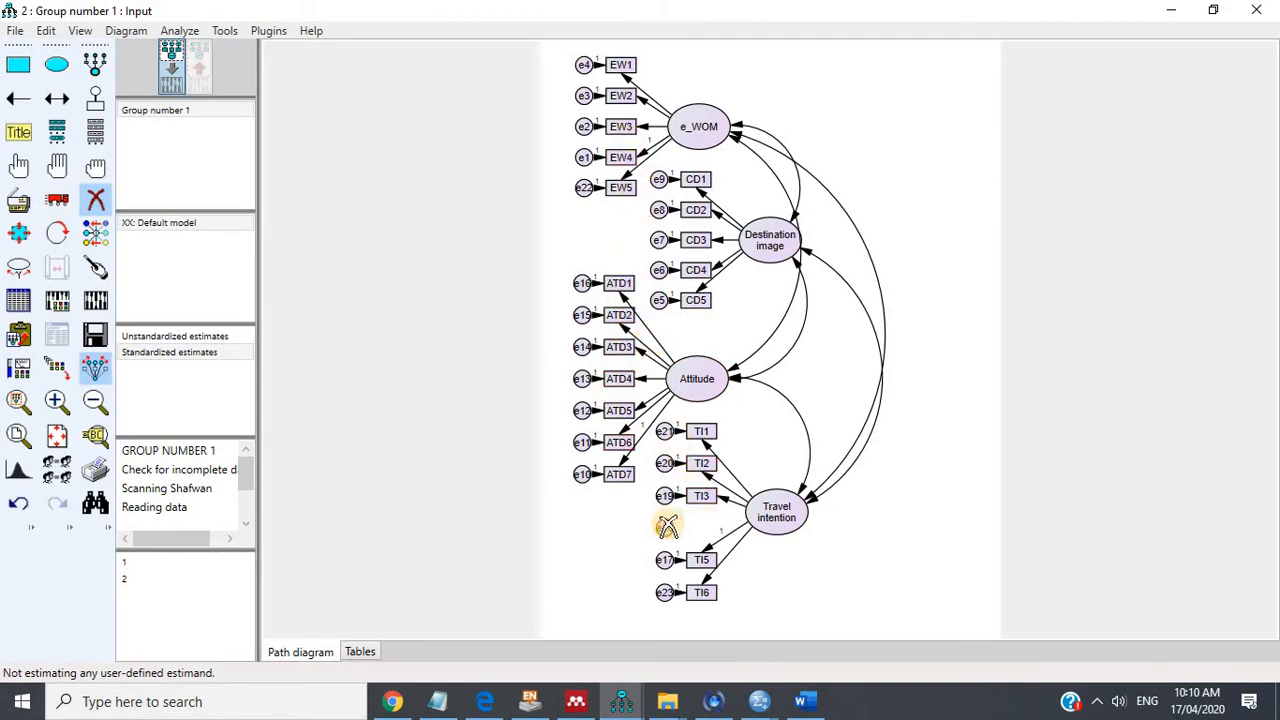
{"action": "left_click", "coordinate": [665, 527]}
Recalculate the estimates without TI4, then check the model fit summary and the covariance modification indices.
{"action": "left_click", "coordinate": [95, 300]}
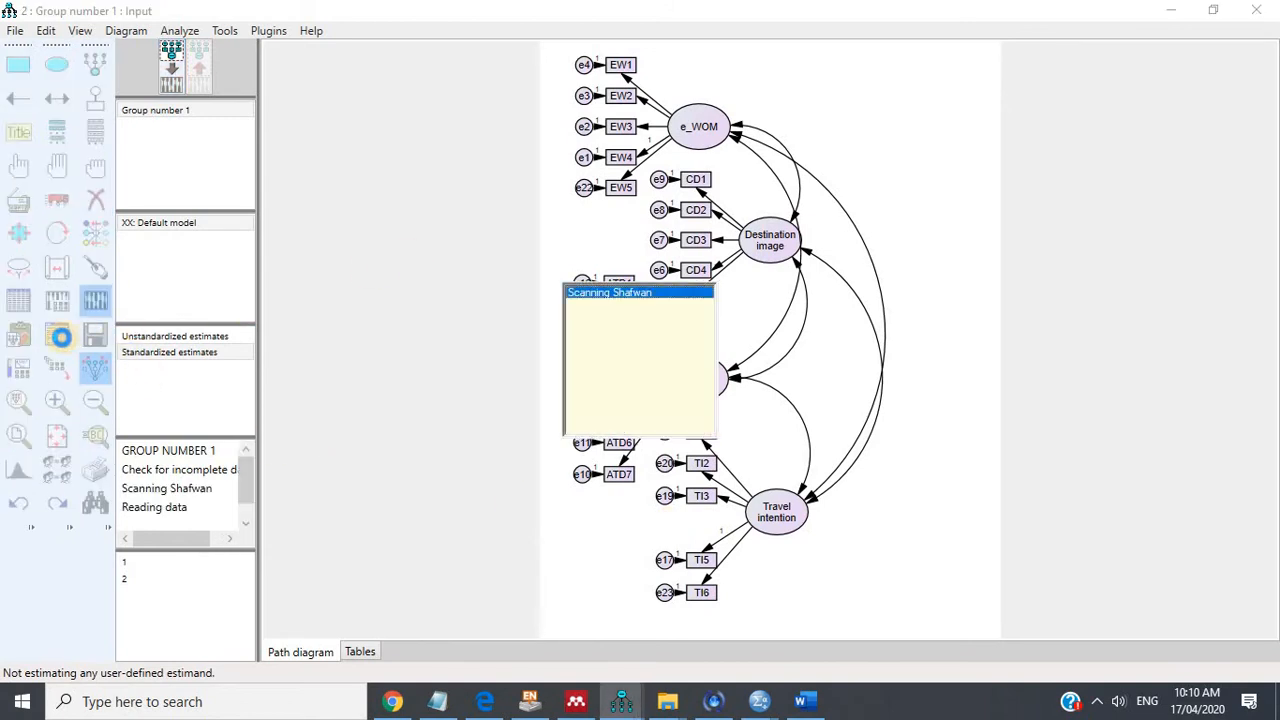
{"action": "left_click", "coordinate": [60, 342]}
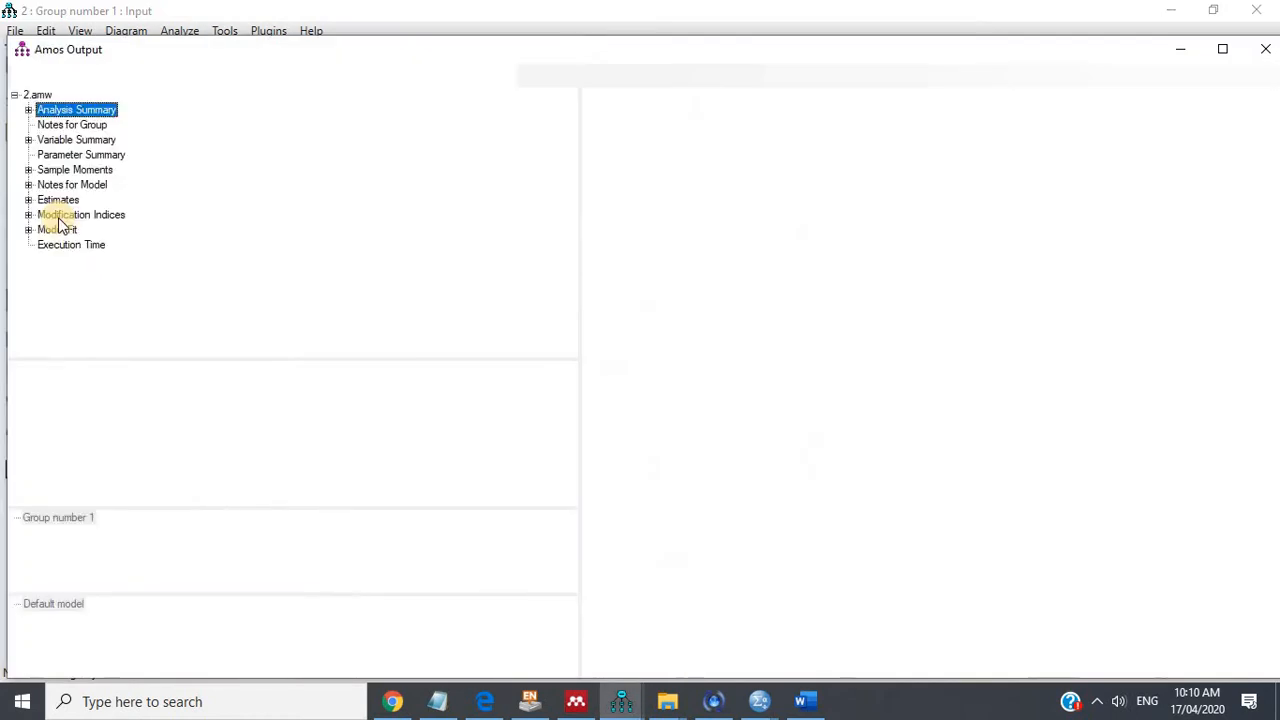
{"action": "left_click", "coordinate": [57, 229]}
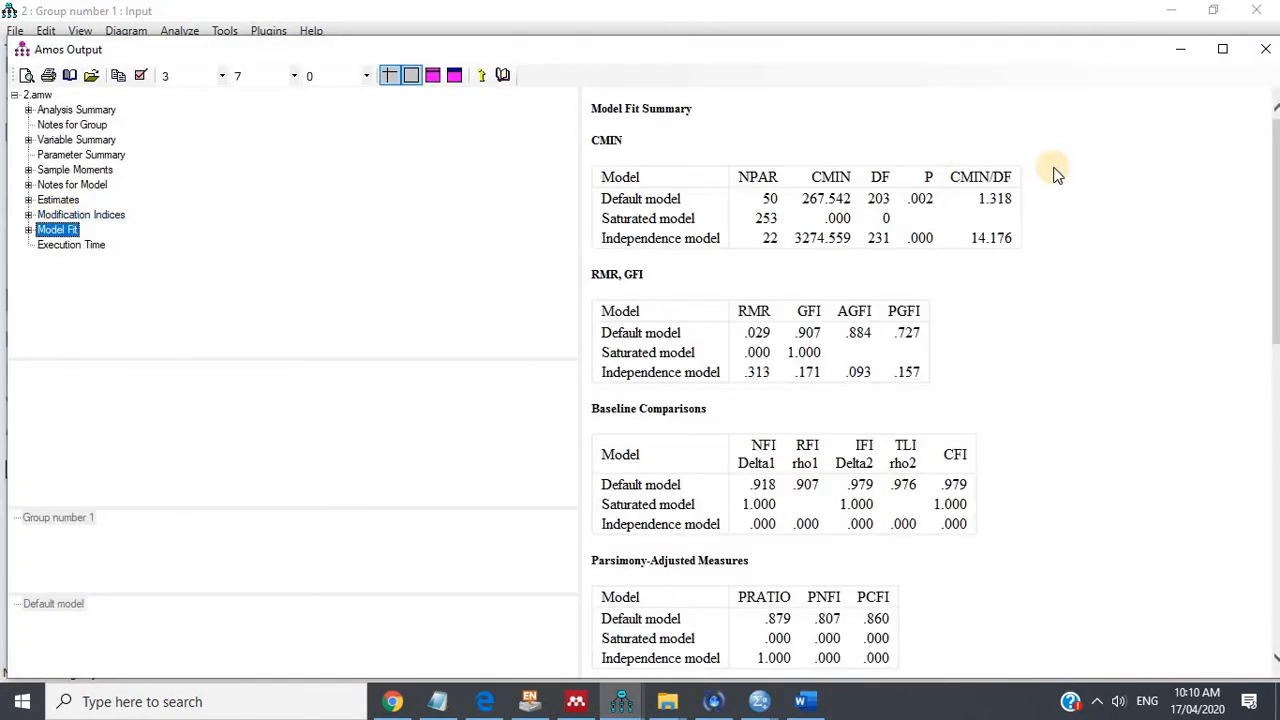
{"action": "left_click", "coordinate": [100, 214]}
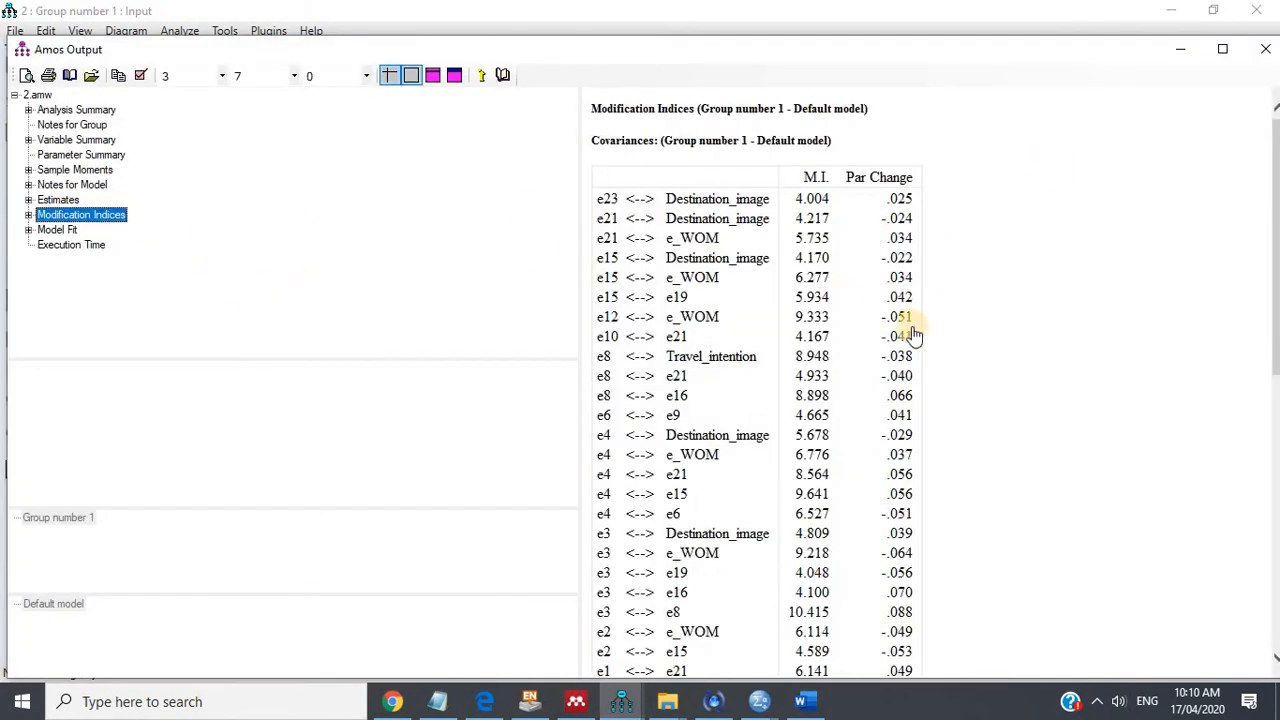
{"action": "scroll", "coordinate": [858, 375], "scroll_direction": "down", "scroll_amount": 3}
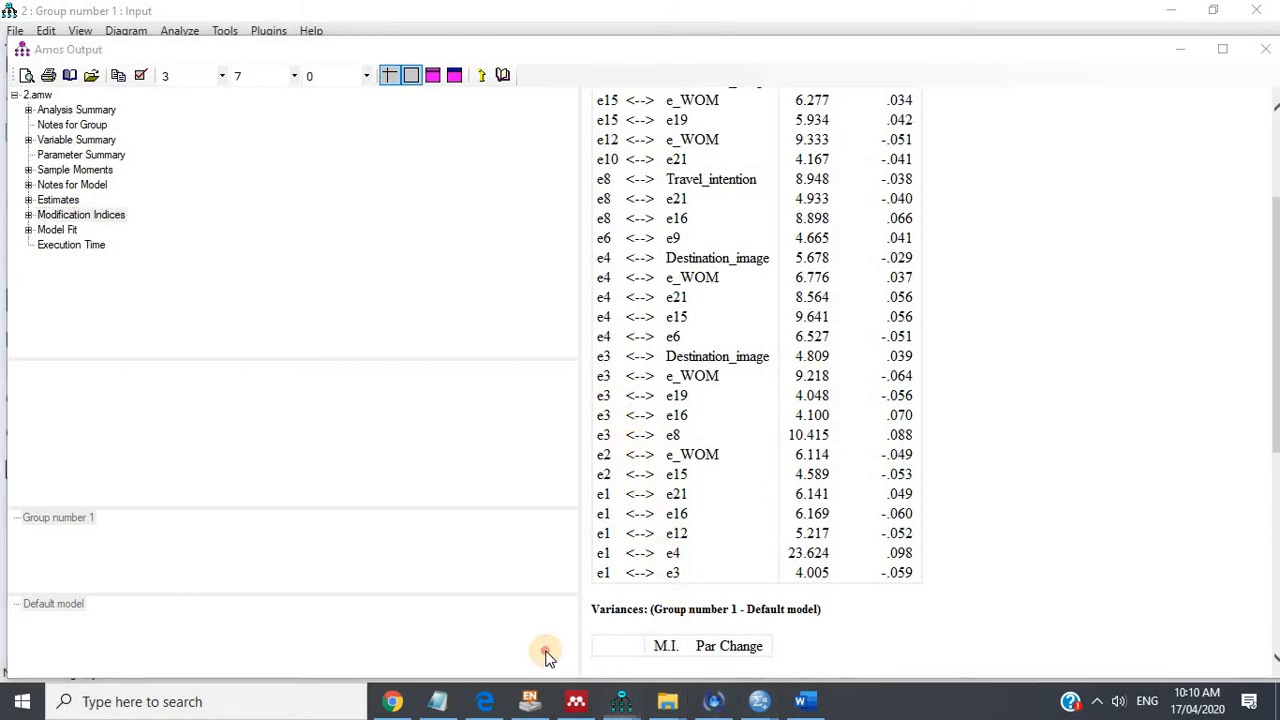
Go back to the path diagram and erase indicator EW2 and its error term e3 from e_WOM.
{"action": "mouse_move", "coordinate": [613, 705]}
{"action": "left_click", "coordinate": [586, 650]}
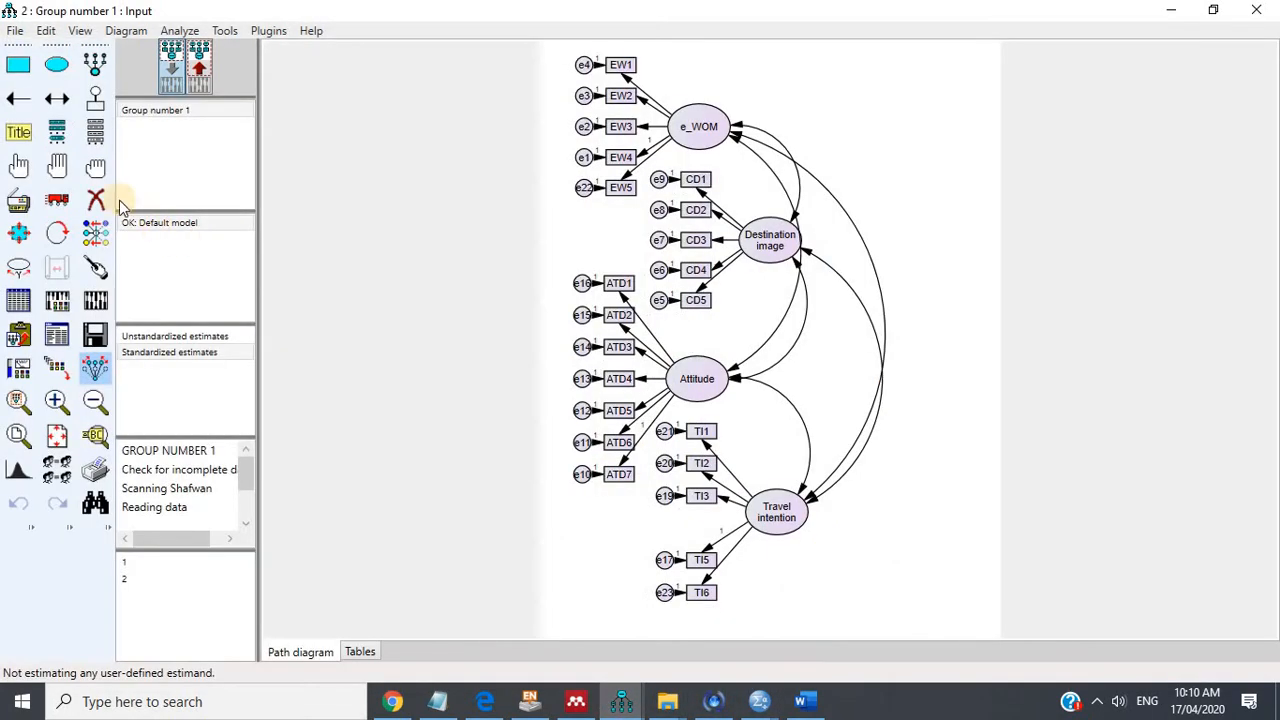
{"action": "left_click", "coordinate": [100, 201]}
{"action": "left_click", "coordinate": [620, 96]}
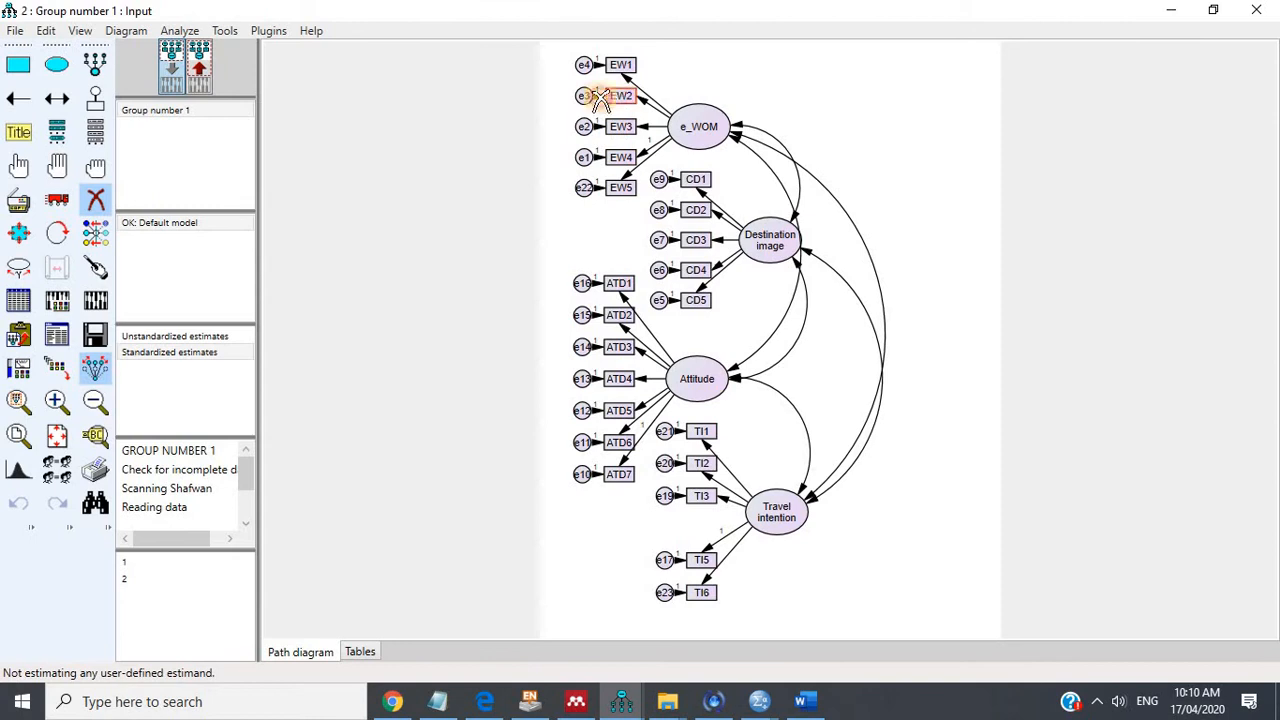
{"action": "left_click", "coordinate": [585, 96]}
Recalculate the estimates without EW2 and review the model fit and modification indices again.
{"action": "left_click", "coordinate": [103, 302]}
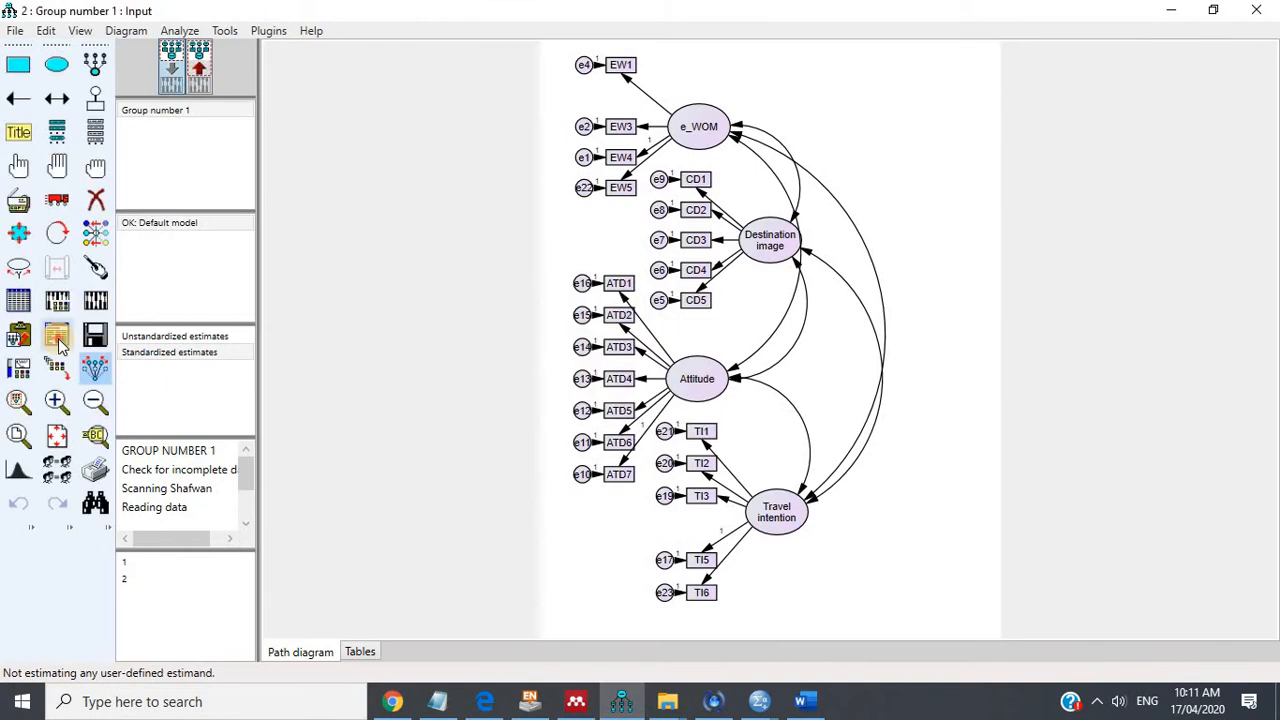
{"action": "left_click", "coordinate": [57, 338]}
{"action": "left_click", "coordinate": [55, 230]}
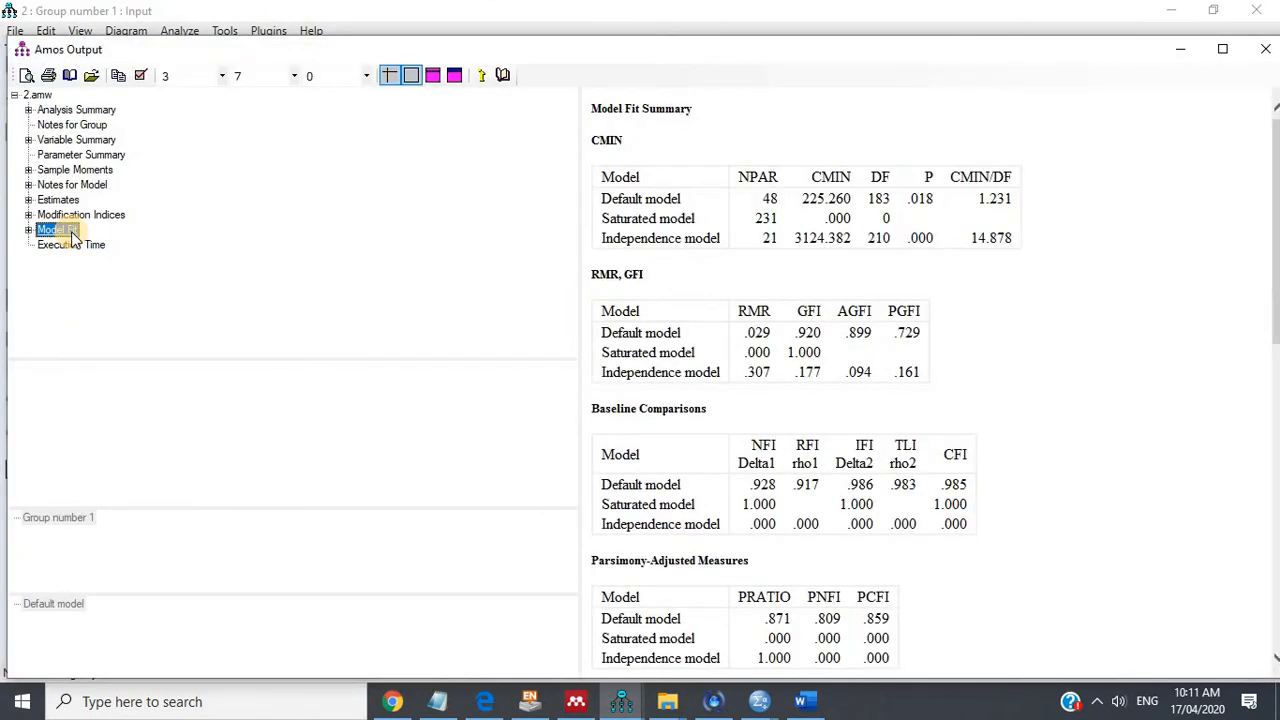
{"action": "left_click", "coordinate": [82, 214]}
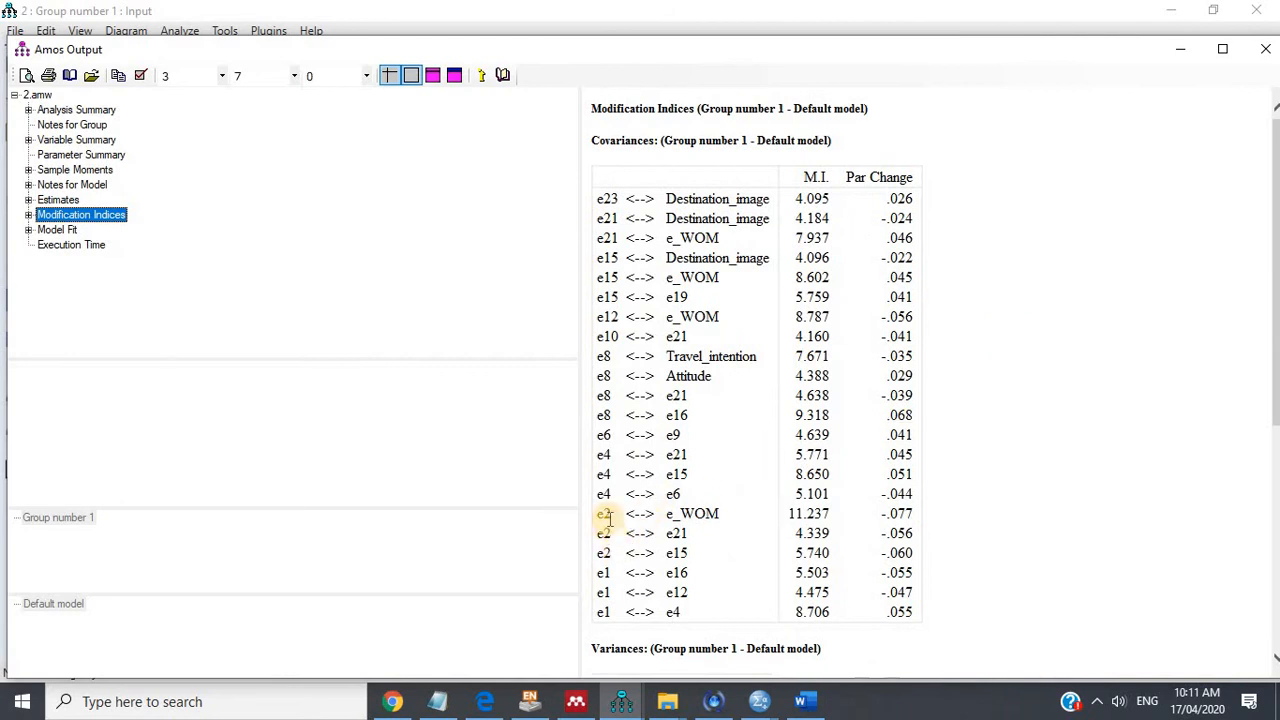
Return to the path diagram and erase indicator EW3 and its error term e2 from e_WOM.
{"action": "left_click", "coordinate": [621, 701]}
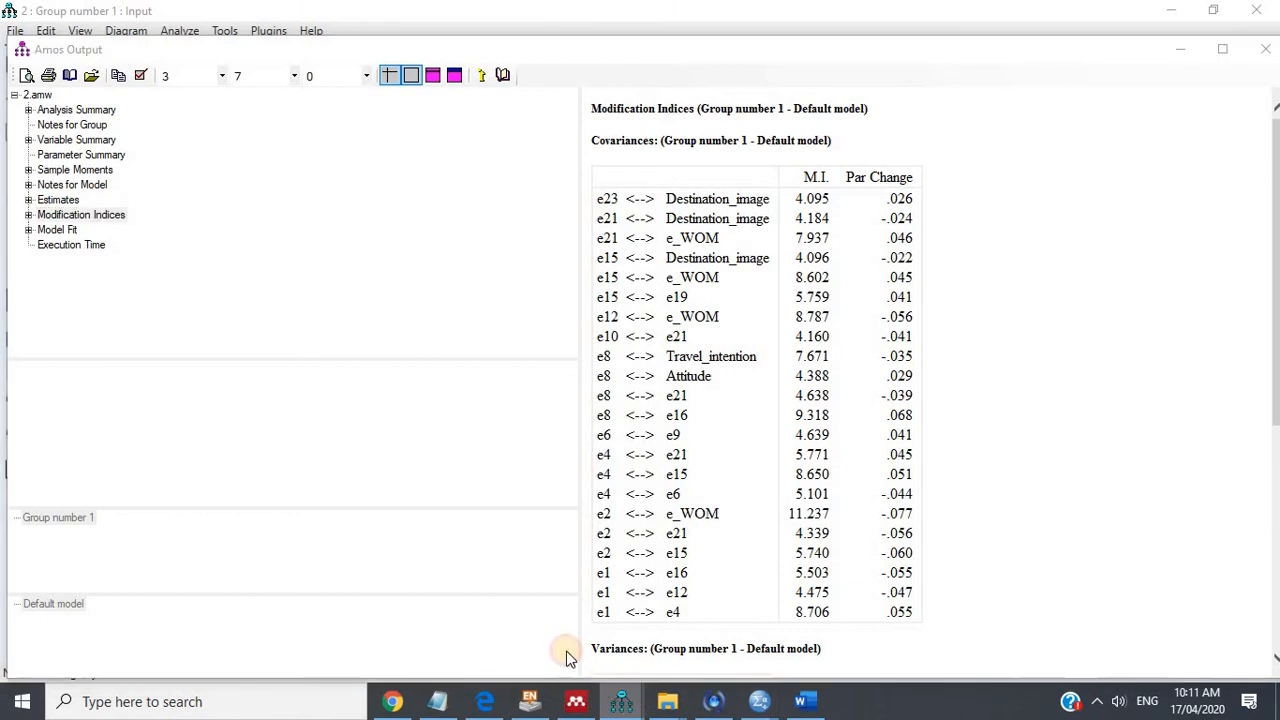
{"action": "left_click", "coordinate": [519, 622]}
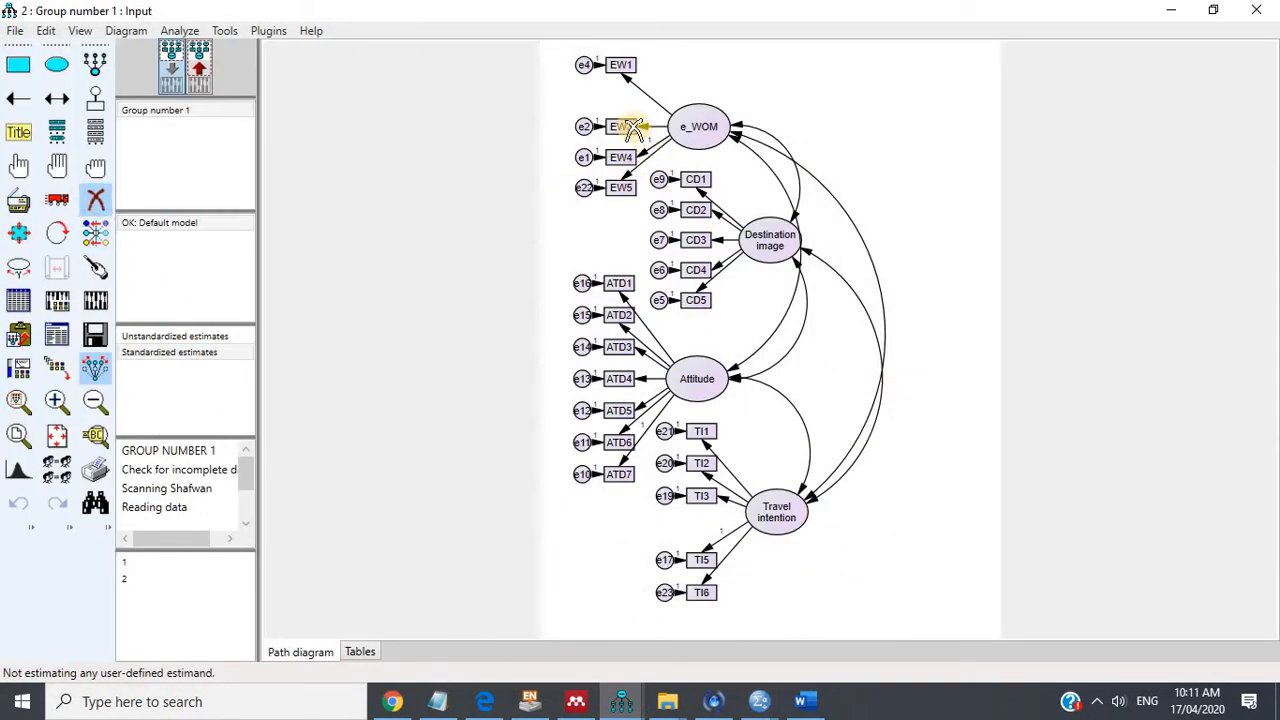
{"action": "left_click", "coordinate": [608, 127]}
{"action": "left_click", "coordinate": [583, 127]}
Recalculate the estimates without EW3 and open the Model Fit section of the text output.
{"action": "left_click", "coordinate": [95, 300]}
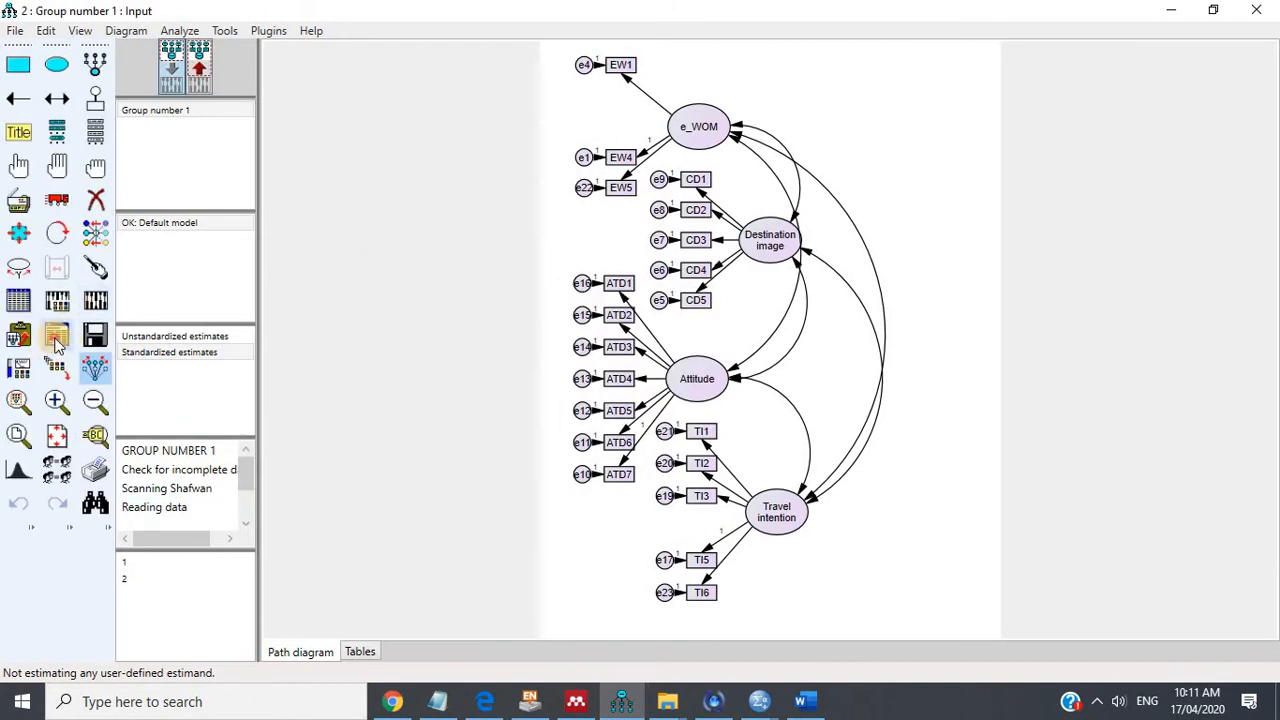
{"action": "left_click", "coordinate": [57, 341]}
{"action": "left_click", "coordinate": [60, 232]}
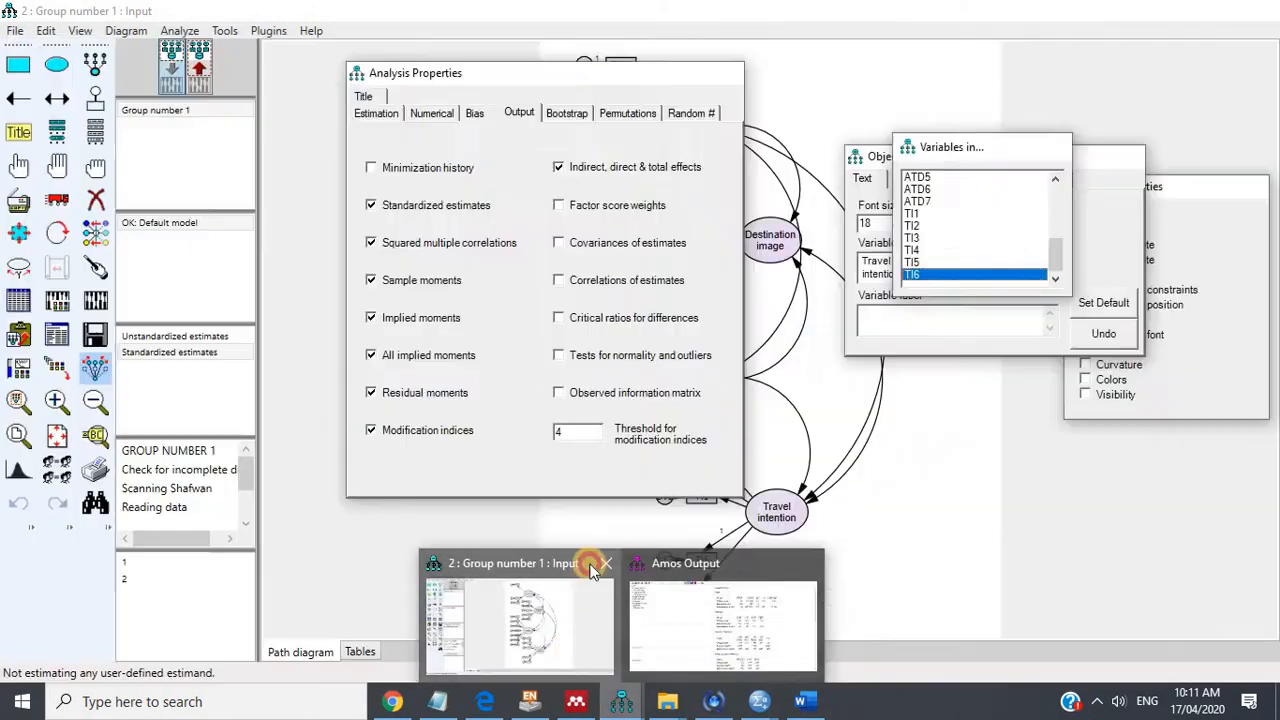
Save the trimmed measurement model from the path diagram and return to its model fit summary.
{"action": "left_click", "coordinate": [586, 562]}
{"action": "left_click", "coordinate": [101, 343]}
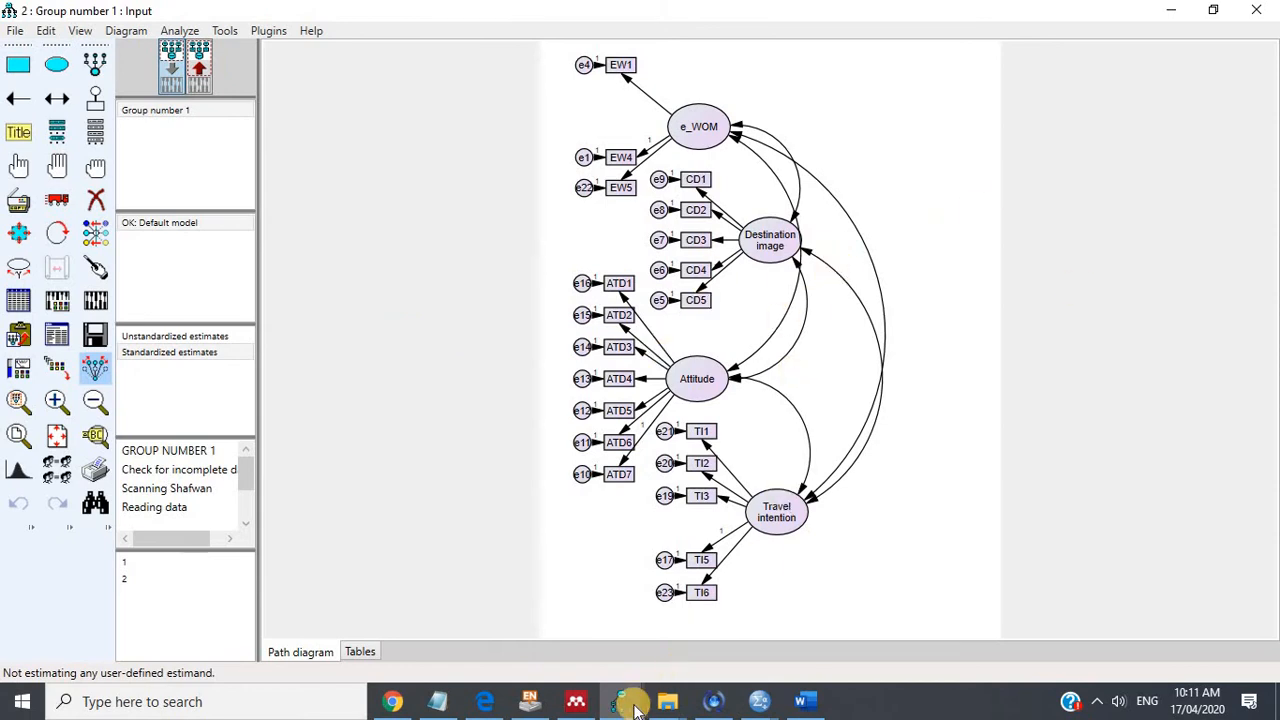
{"action": "mouse_move", "coordinate": [622, 702]}
{"action": "left_click", "coordinate": [771, 569]}
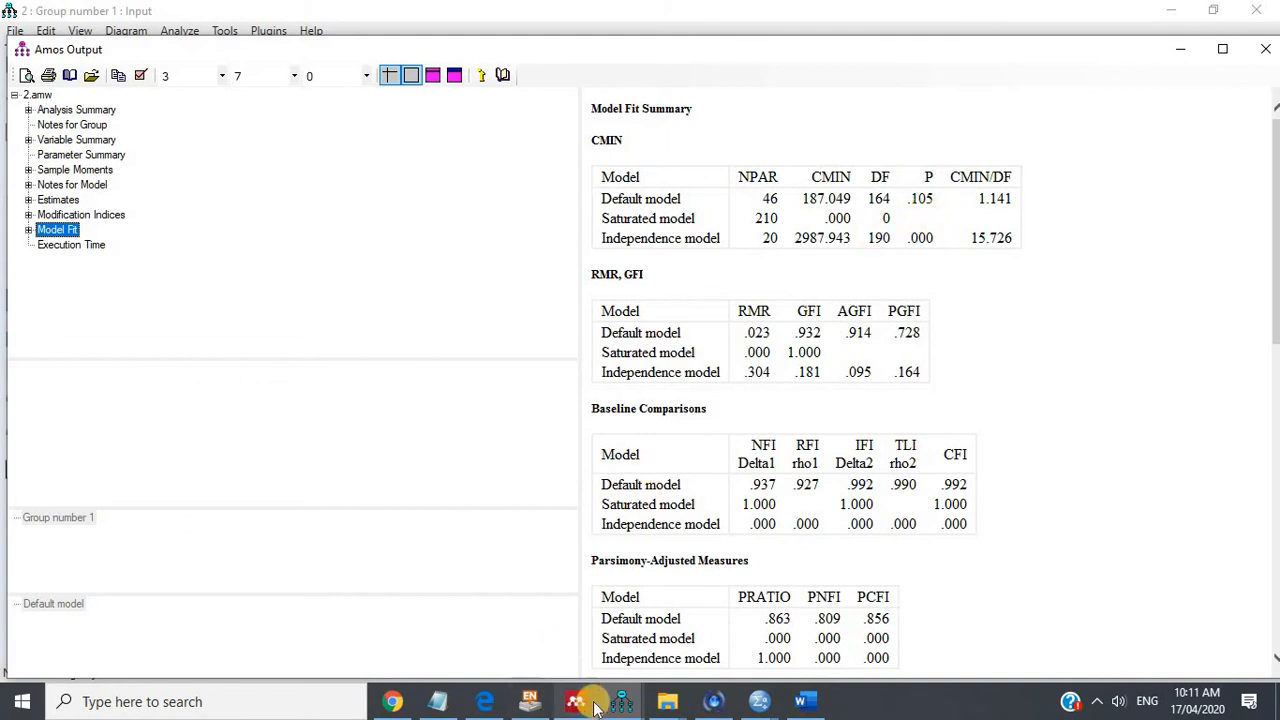
Save a copy of the model as a new input file named 3 in the 2018 SHAFWAN folder.
{"action": "mouse_move", "coordinate": [622, 702]}
{"action": "left_click", "coordinate": [566, 633]}
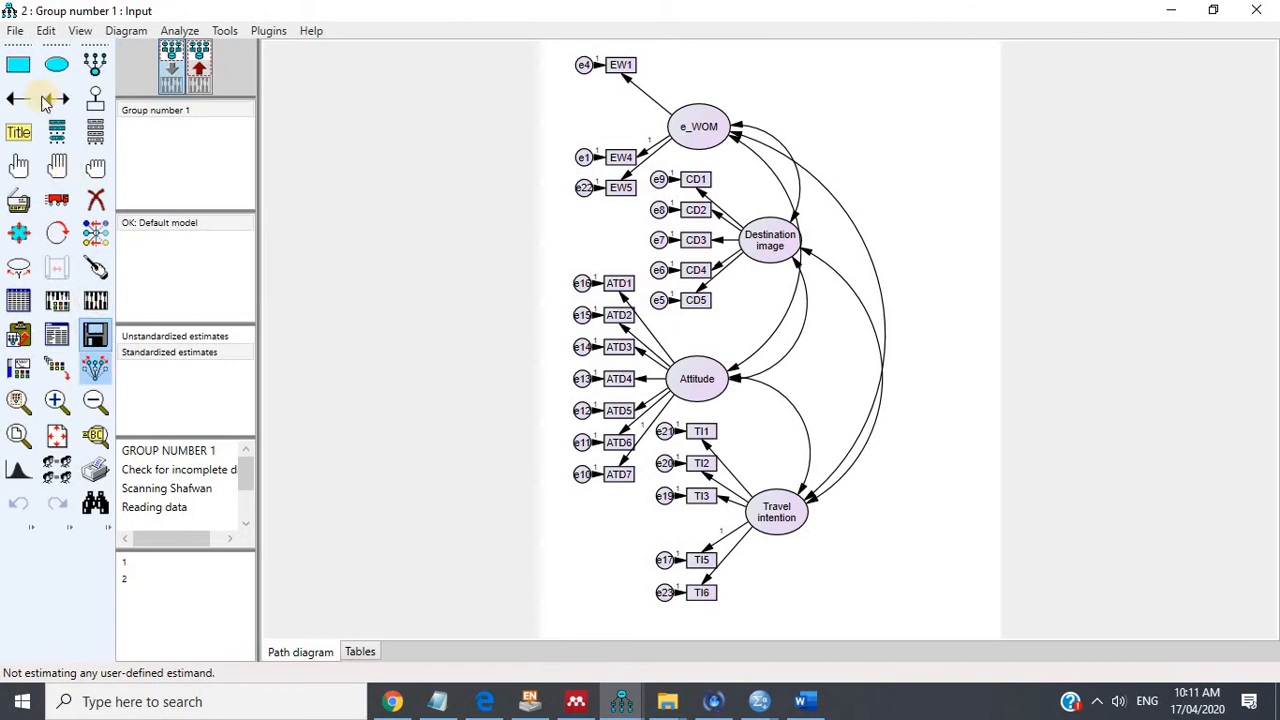
{"action": "left_click", "coordinate": [16, 33]}
{"action": "left_click", "coordinate": [75, 140]}
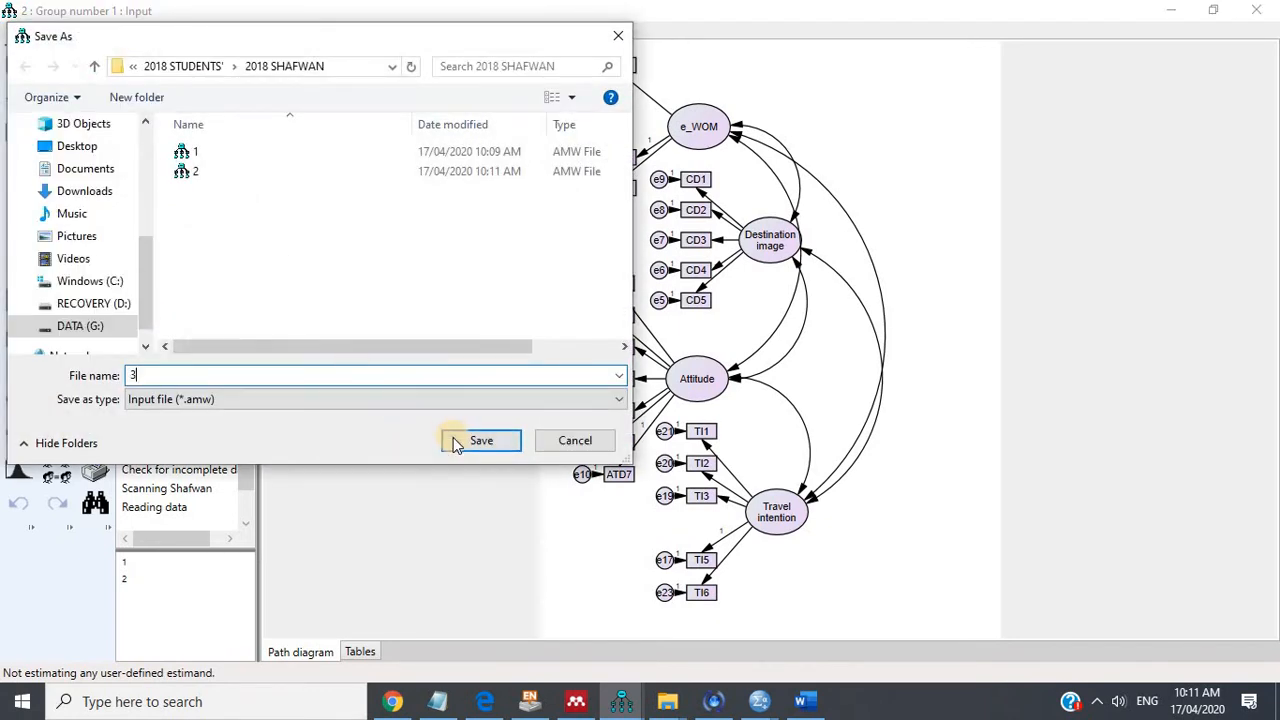
{"action": "left_click", "coordinate": [453, 440]}
Move Travel intention beyond Destination image, midway between e_WOM and Attitude in height, and rotate its indicators to the outer side.
{"action": "left_click", "coordinate": [60, 206]}
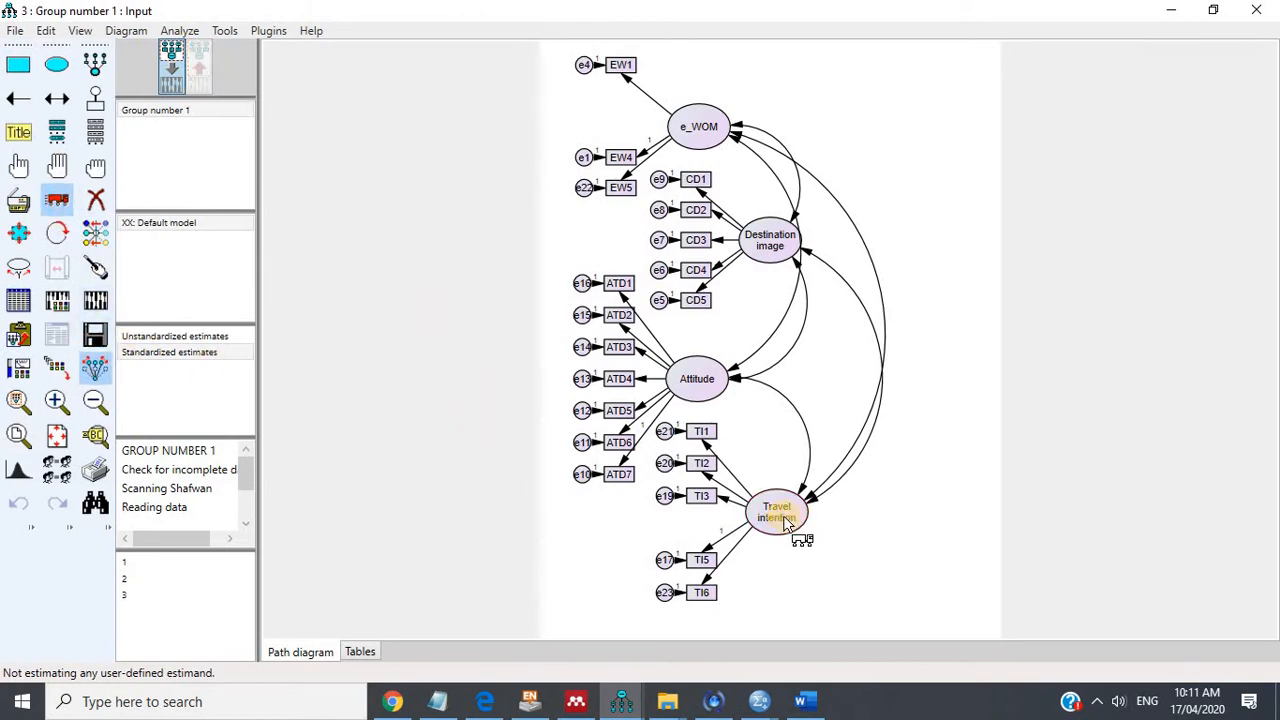
{"action": "left_click_drag", "start_coordinate": [786, 522], "coordinate": [921, 298]}
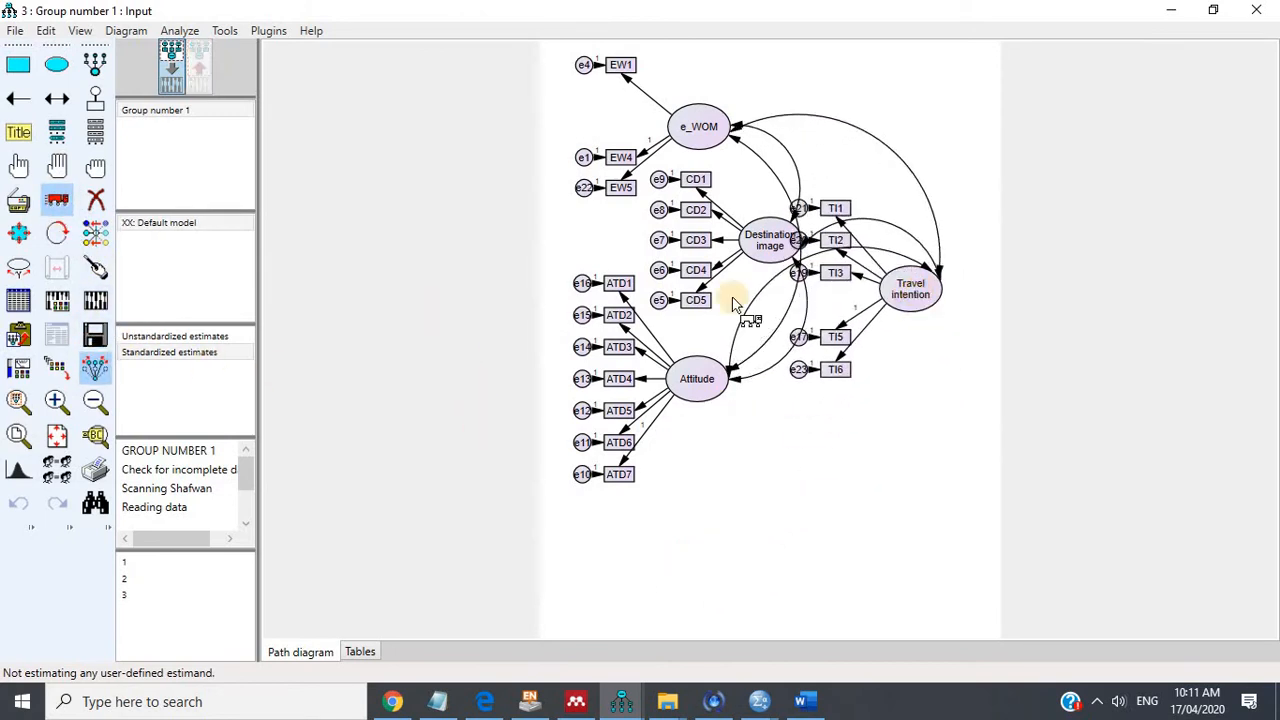
{"action": "left_click", "coordinate": [57, 232]}
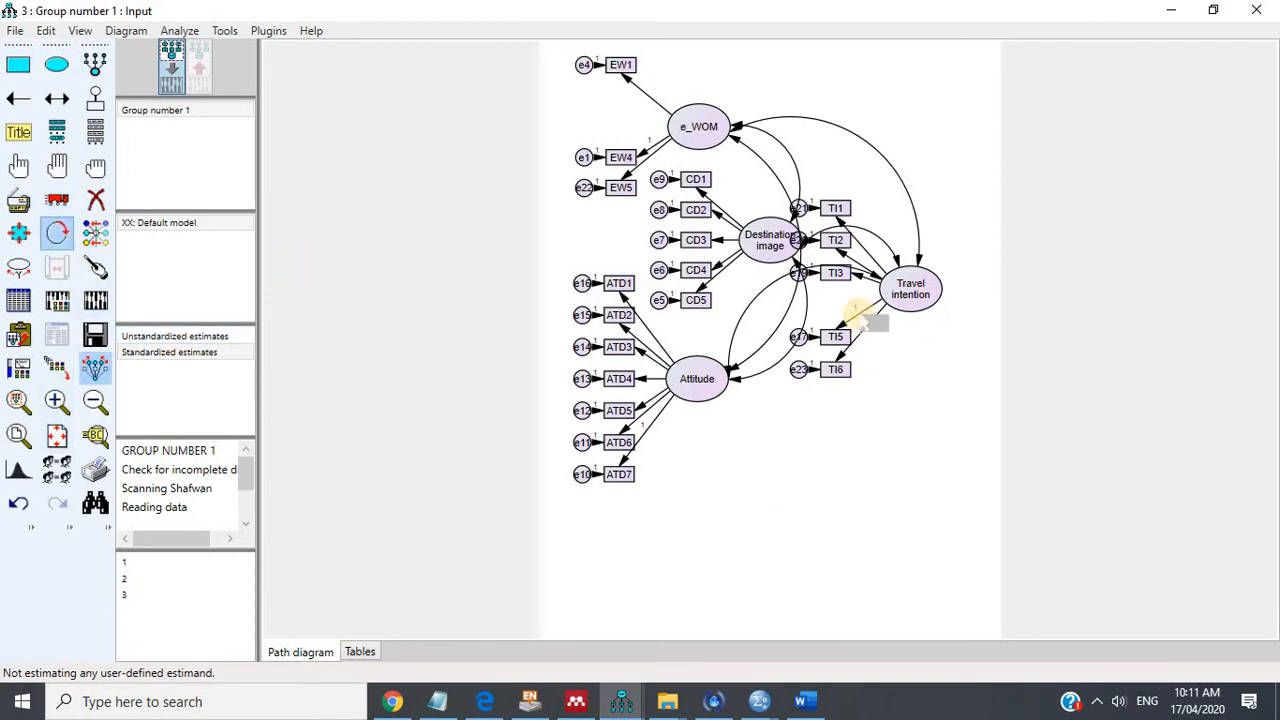
{"action": "left_click", "coordinate": [907, 291]}
{"action": "left_click", "coordinate": [907, 291]}
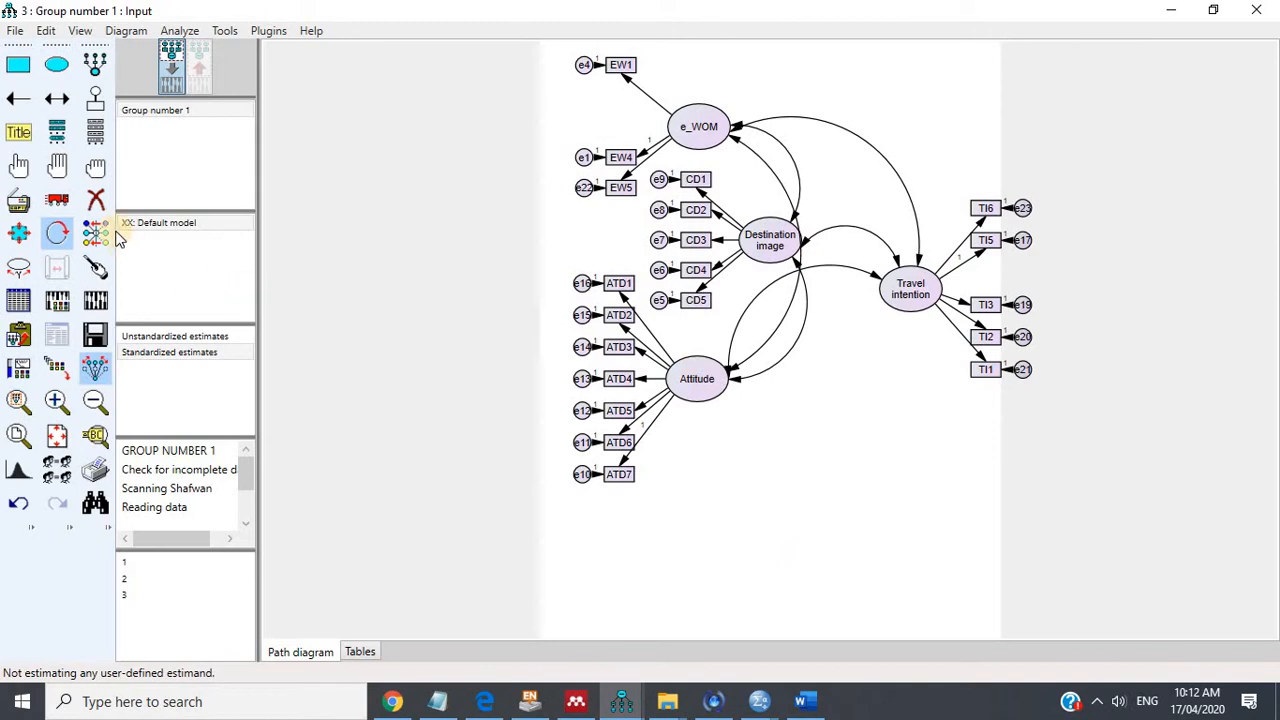
Erase all six covariance arrows connecting e_WOM, Destination image, Attitude and Travel intention.
{"action": "left_click", "coordinate": [95, 201]}
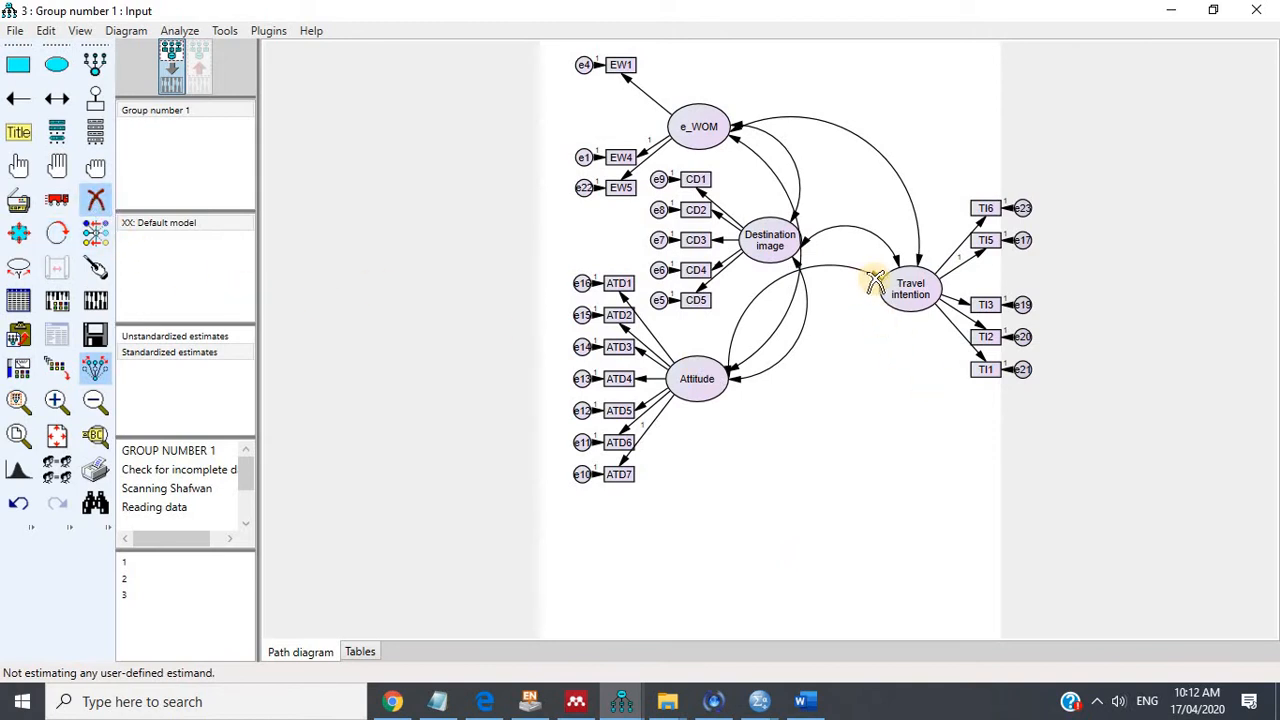
{"action": "left_click", "coordinate": [826, 284]}
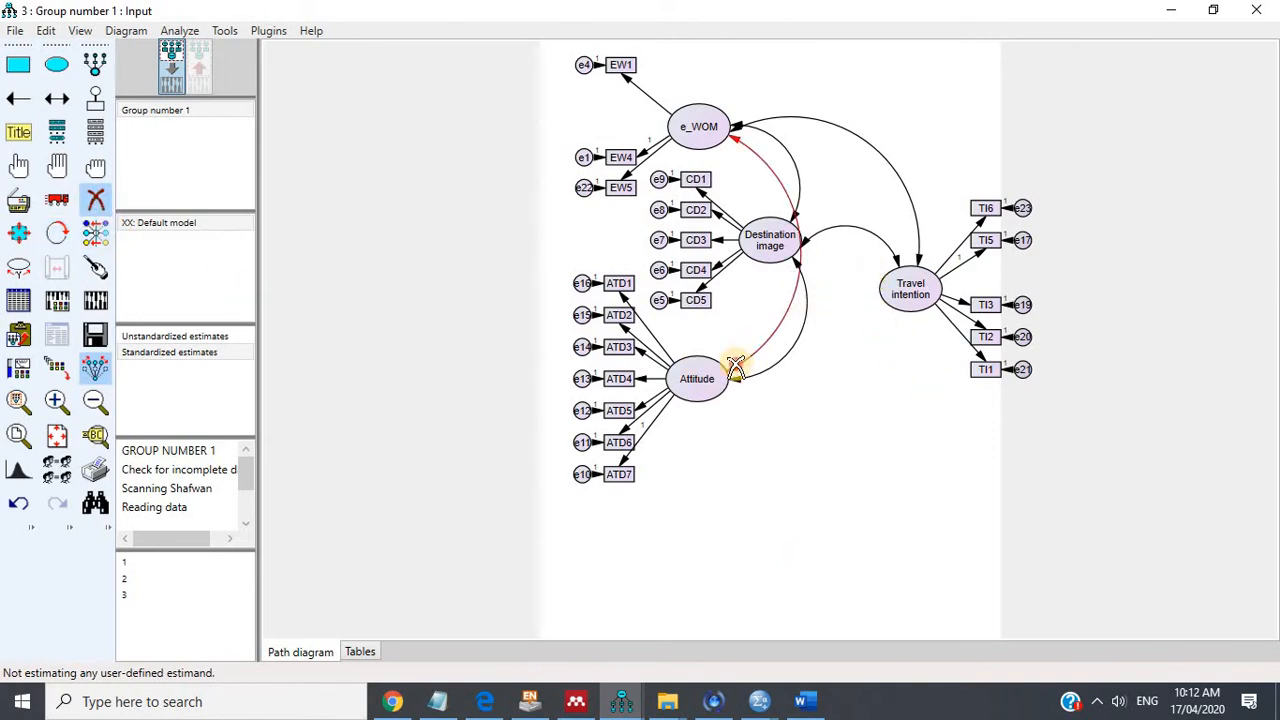
{"action": "left_click", "coordinate": [736, 366]}
{"action": "left_click", "coordinate": [736, 384]}
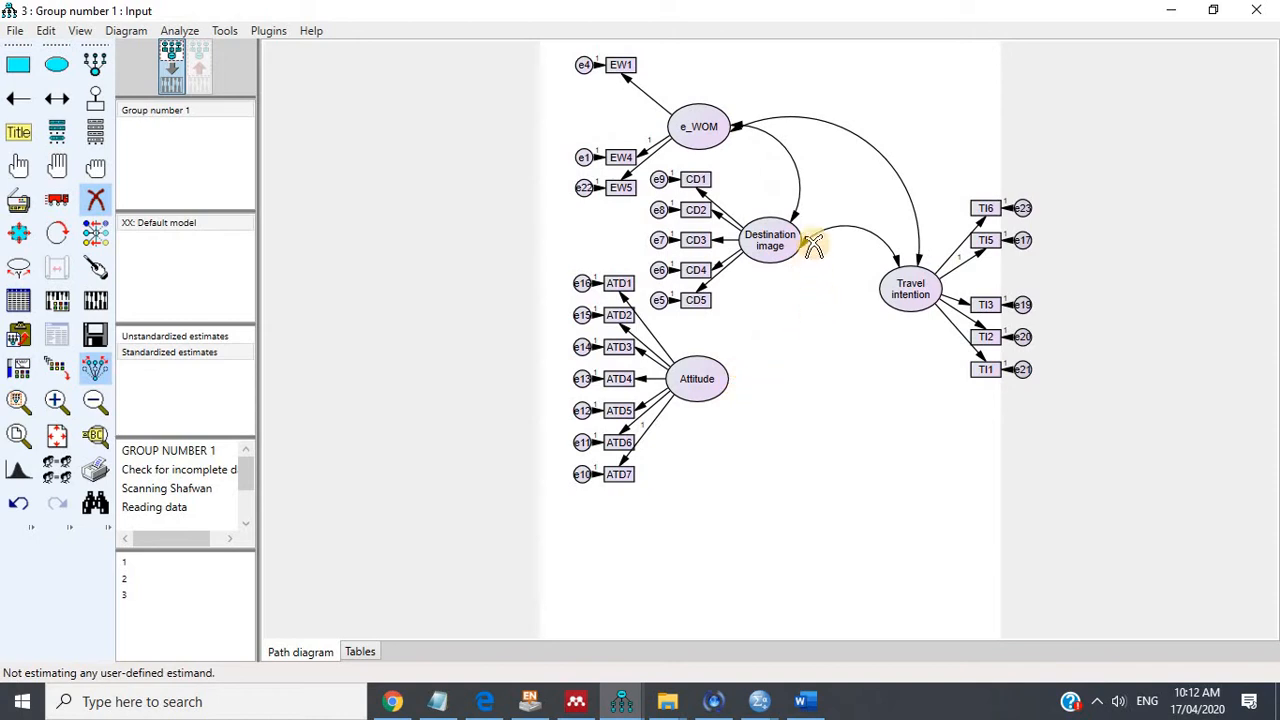
{"action": "left_click", "coordinate": [799, 228]}
{"action": "left_click", "coordinate": [740, 136]}
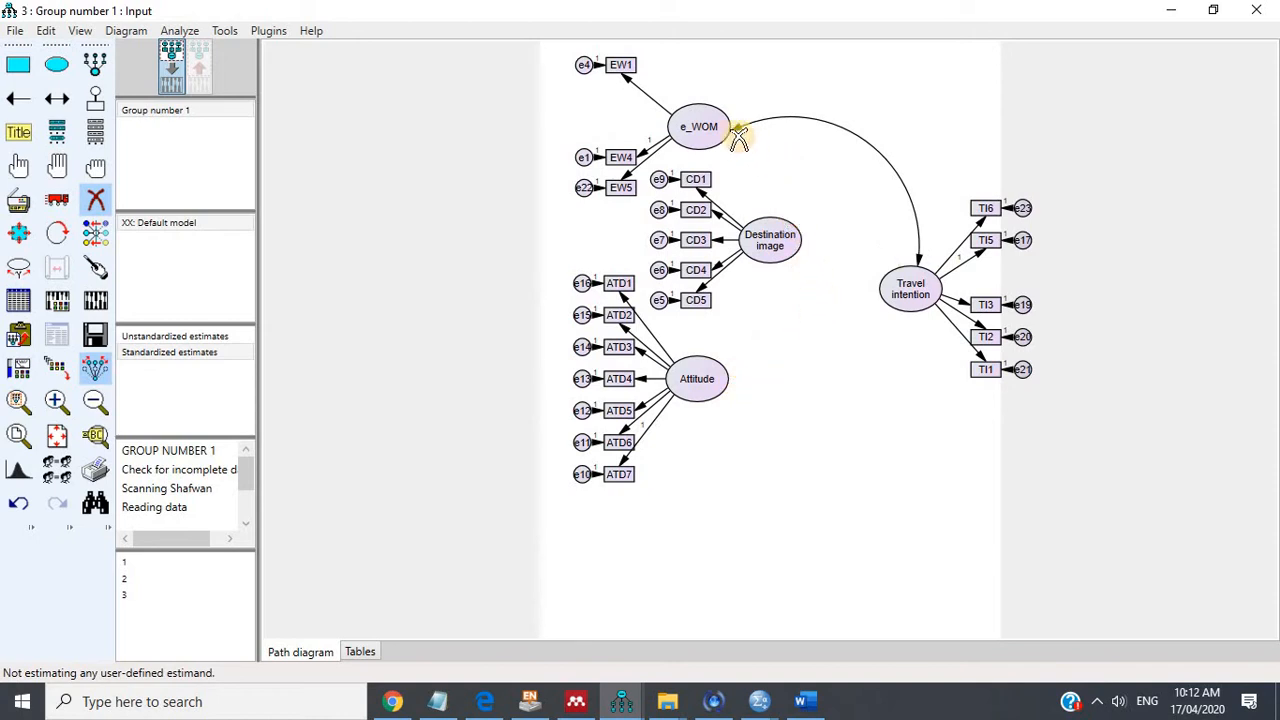
{"action": "left_click", "coordinate": [739, 129]}
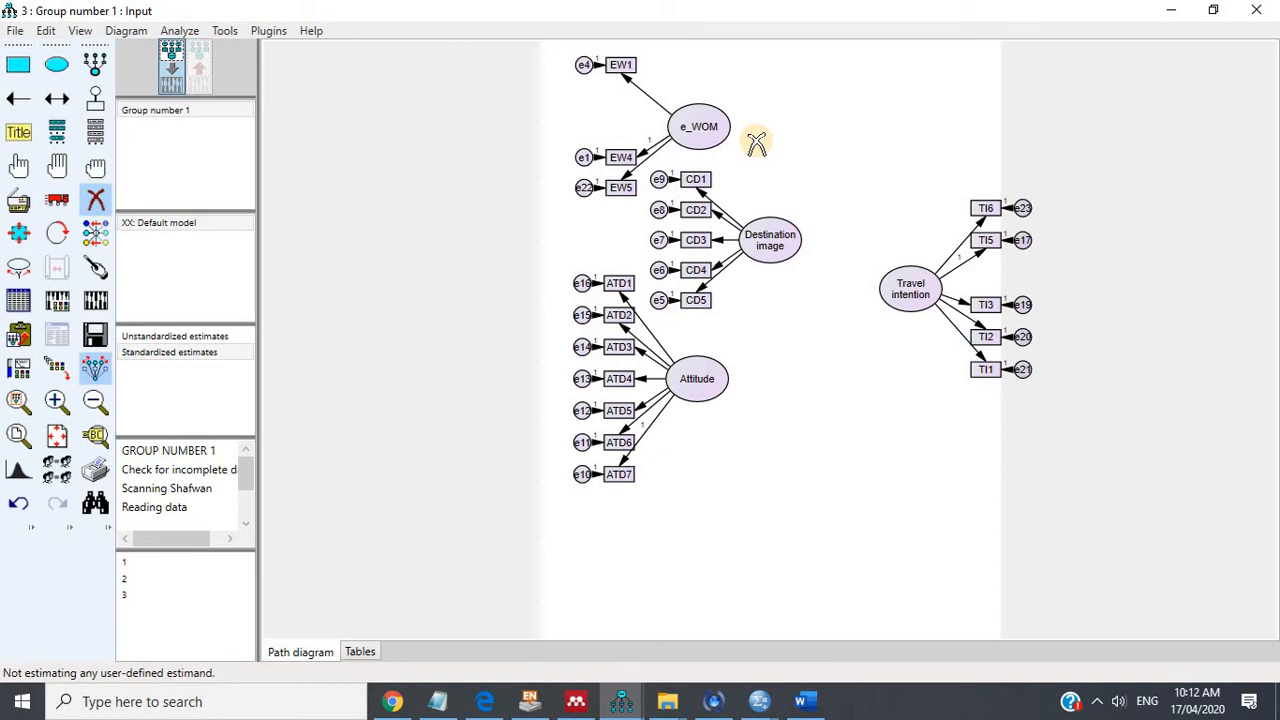
Rearrange the constructs with e_WOM opposite Travel intention and Destination image above Attitude between them.
{"action": "left_click", "coordinate": [57, 200]}
{"action": "left_click_drag", "start_coordinate": [728, 132], "coordinate": [553, 339]}
{"action": "left_click_drag", "start_coordinate": [755, 258], "coordinate": [728, 228]}
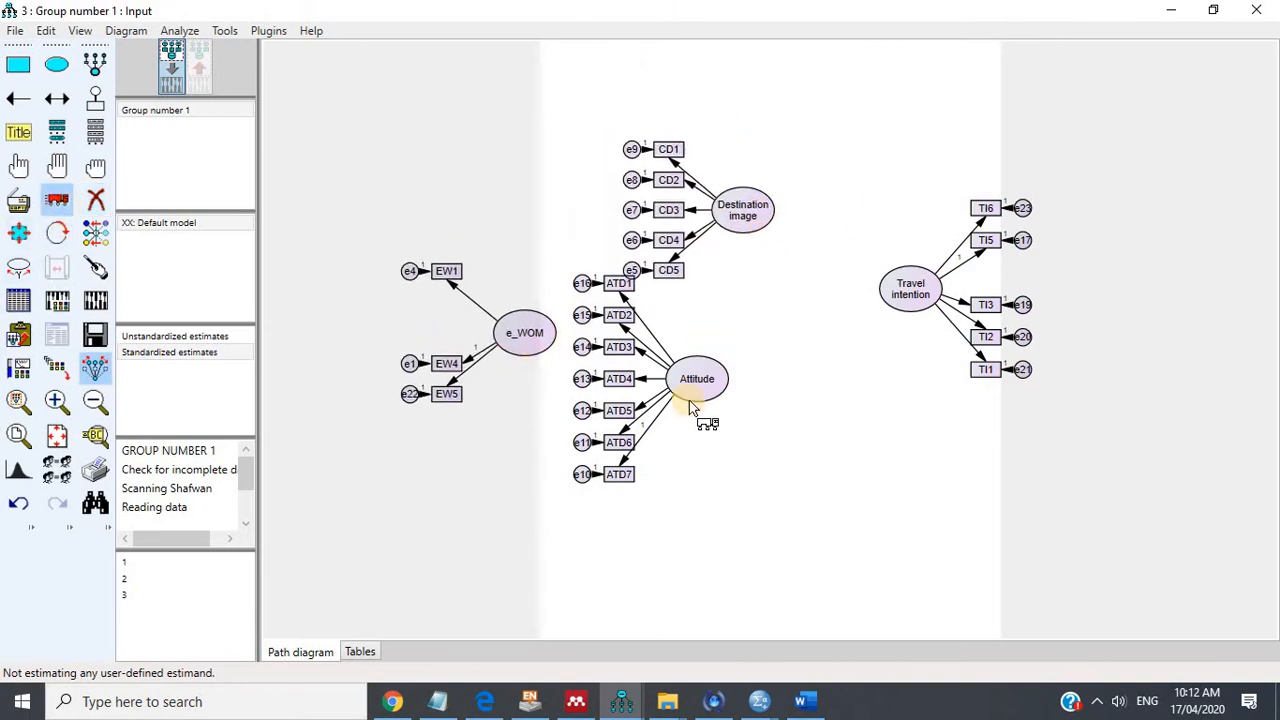
{"action": "left_click_drag", "start_coordinate": [691, 396], "coordinate": [800, 372]}
{"action": "left_click_drag", "start_coordinate": [764, 249], "coordinate": [777, 268]}
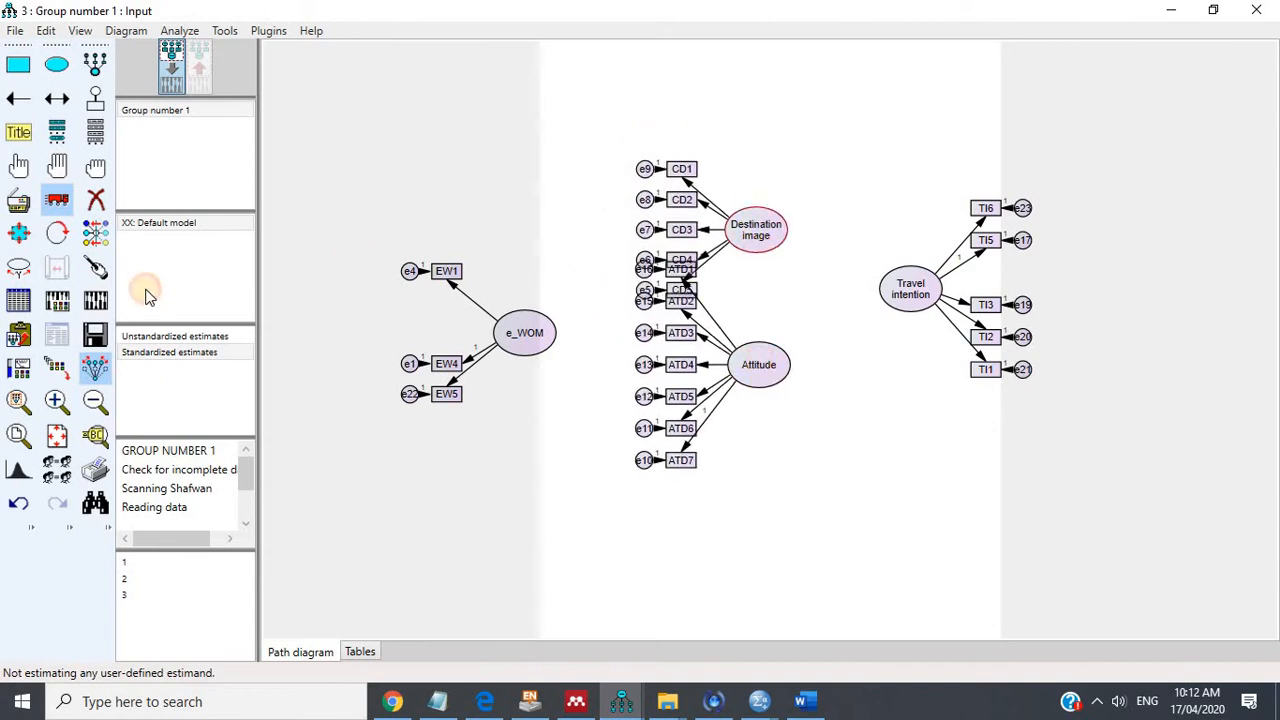
Rotate the indicators so Destination image's sit above its ellipse and Attitude's sit below its ellipse.
{"action": "left_click", "coordinate": [57, 233]}
{"action": "left_click", "coordinate": [755, 229]}
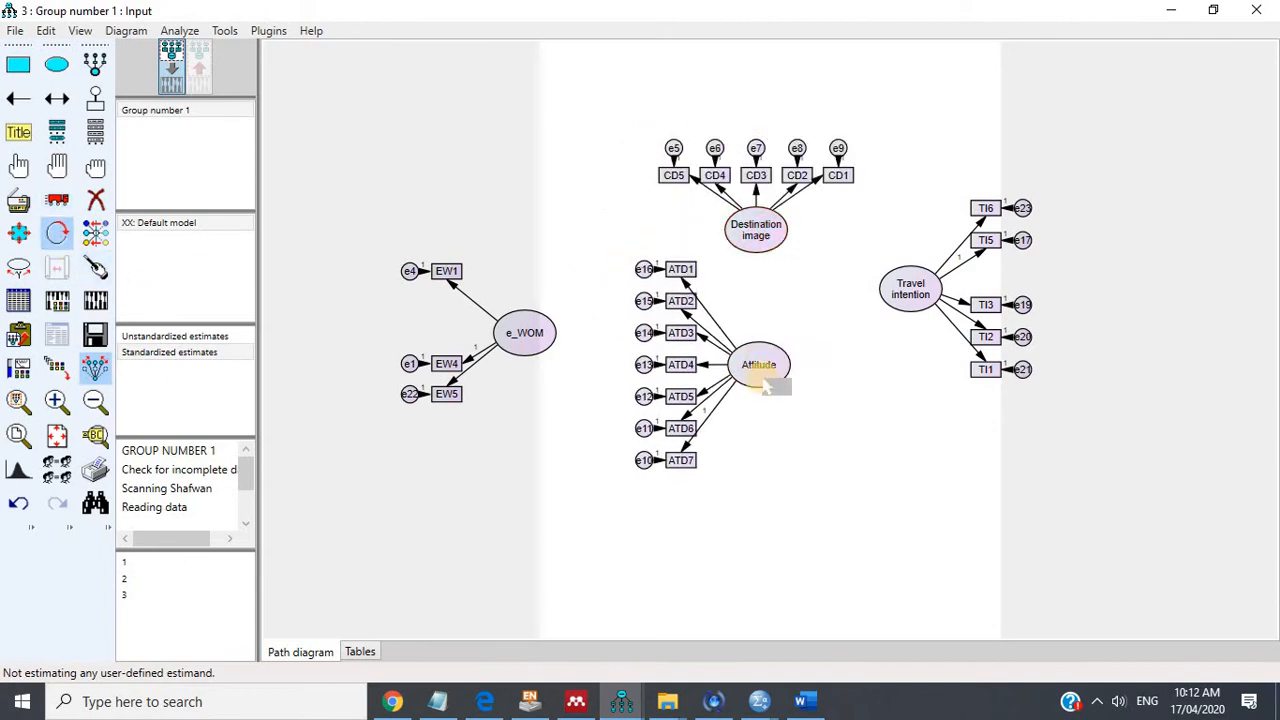
{"action": "left_click", "coordinate": [765, 368]}
{"action": "left_click", "coordinate": [766, 367]}
{"action": "left_click", "coordinate": [763, 364]}
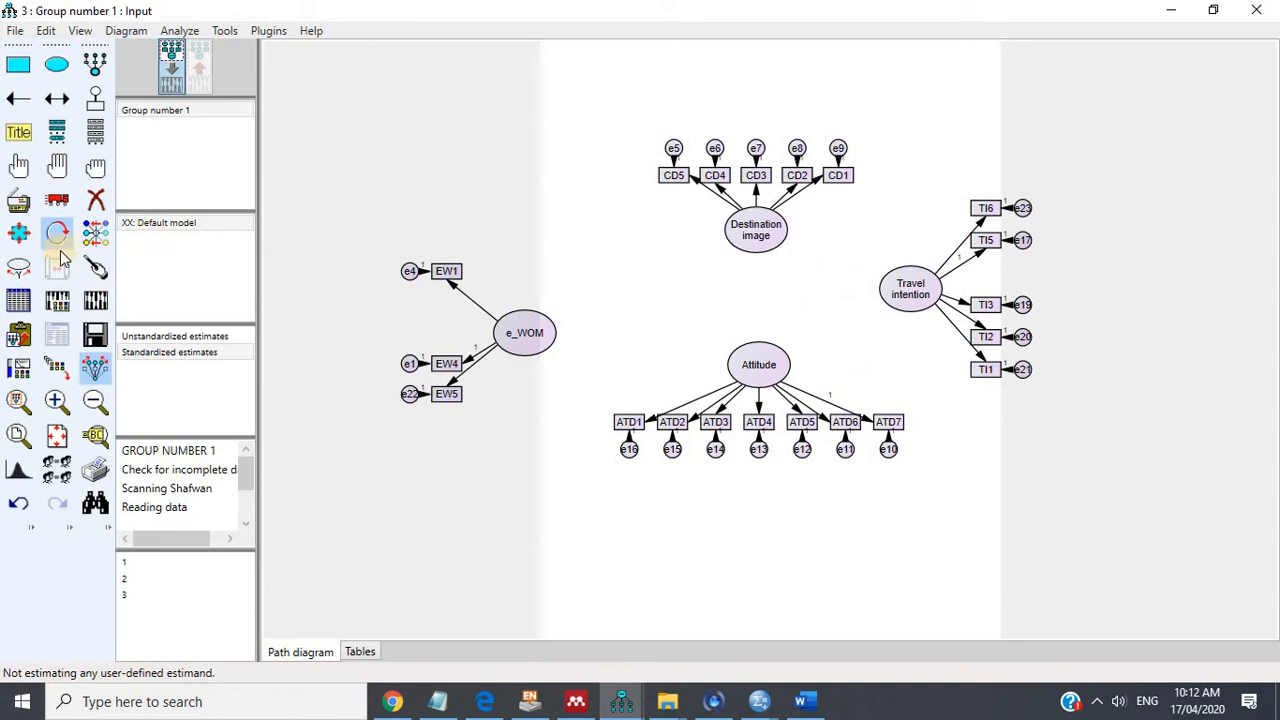
Move e_WOM closer to the other constructs and stack EW1 and e4 directly above EW4, with the ellipse level with EW4.
{"action": "left_click", "coordinate": [57, 200]}
{"action": "left_click_drag", "start_coordinate": [537, 343], "coordinate": [663, 294]}
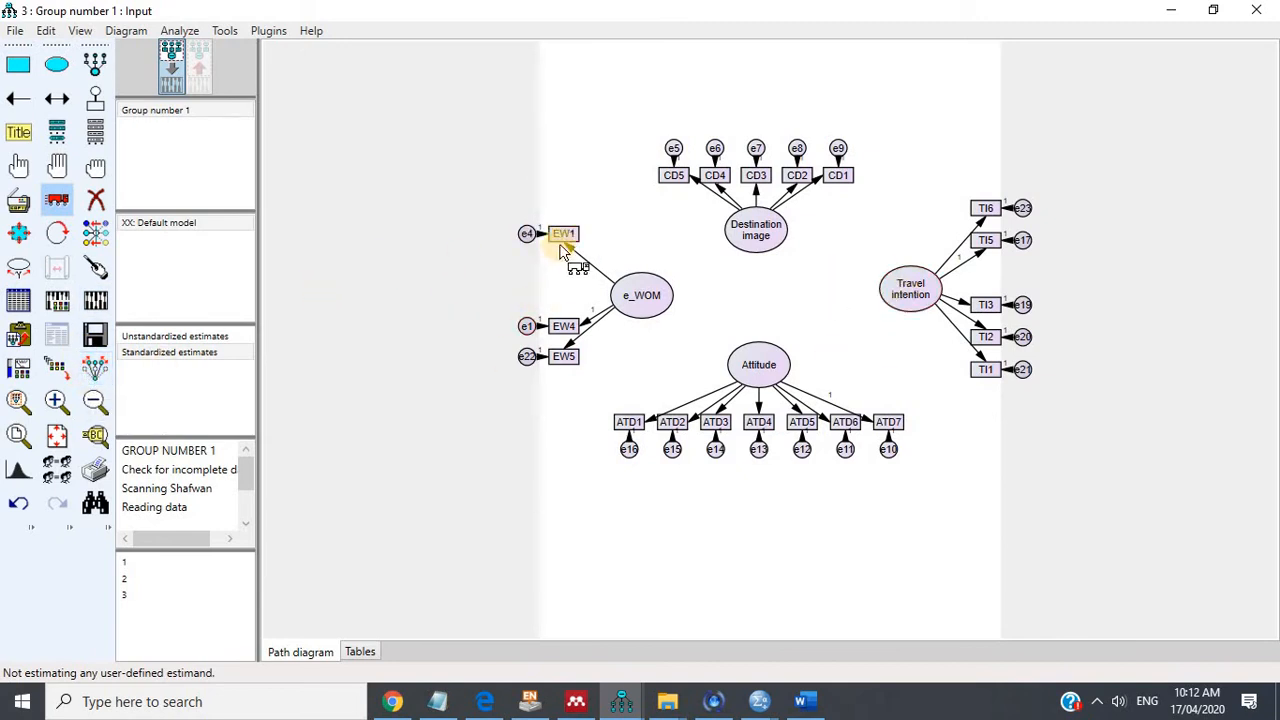
{"action": "left_click_drag", "start_coordinate": [563, 238], "coordinate": [563, 302]}
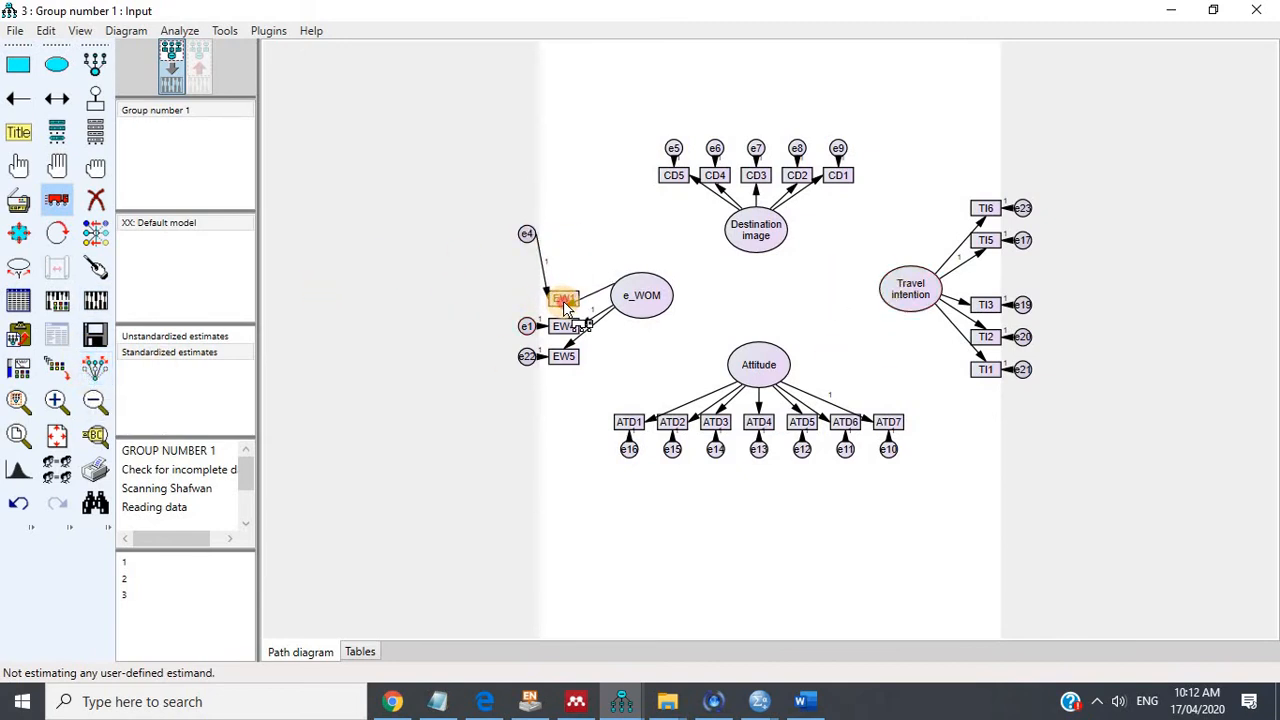
{"action": "left_click_drag", "start_coordinate": [527, 237], "coordinate": [524, 305]}
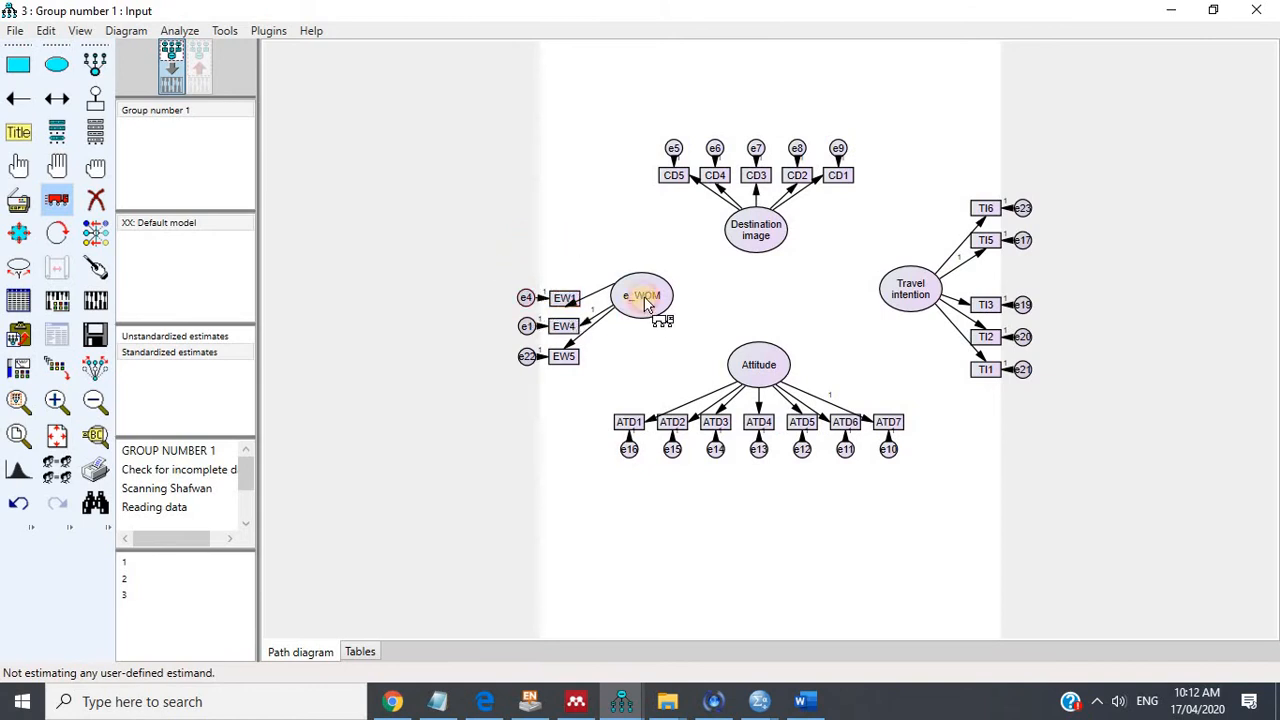
{"action": "left_click_drag", "start_coordinate": [645, 300], "coordinate": [645, 338]}
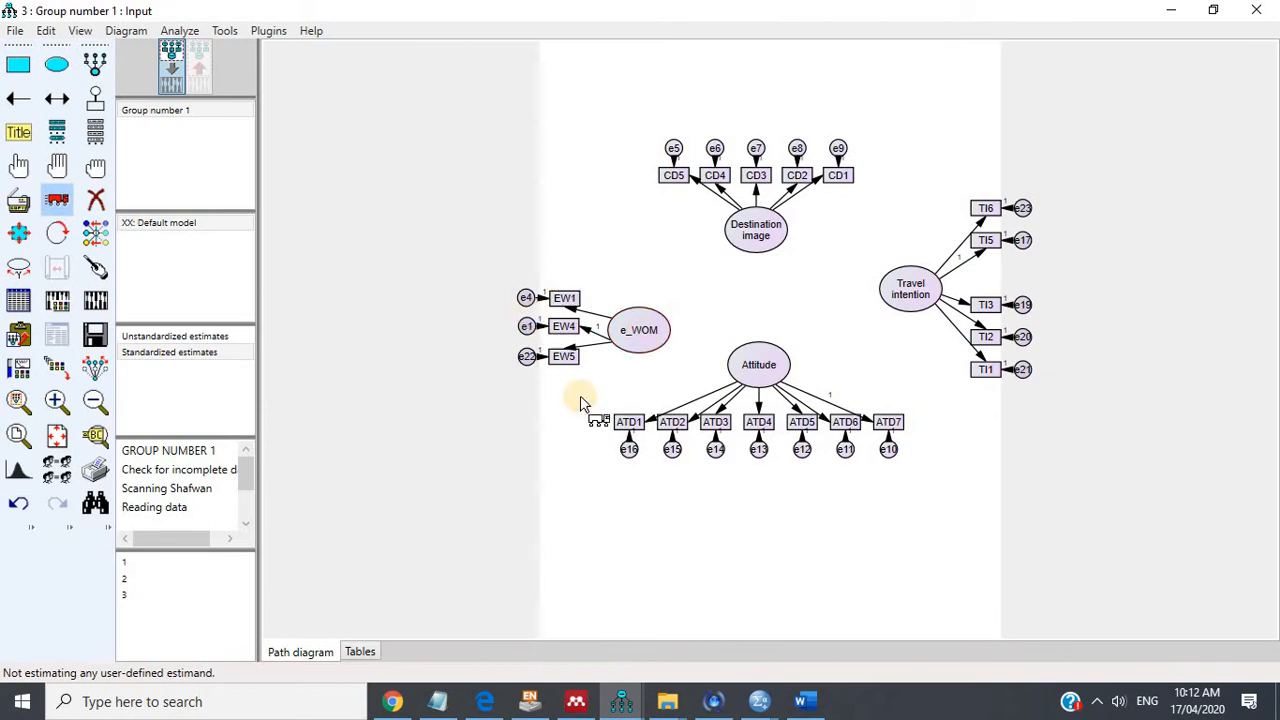
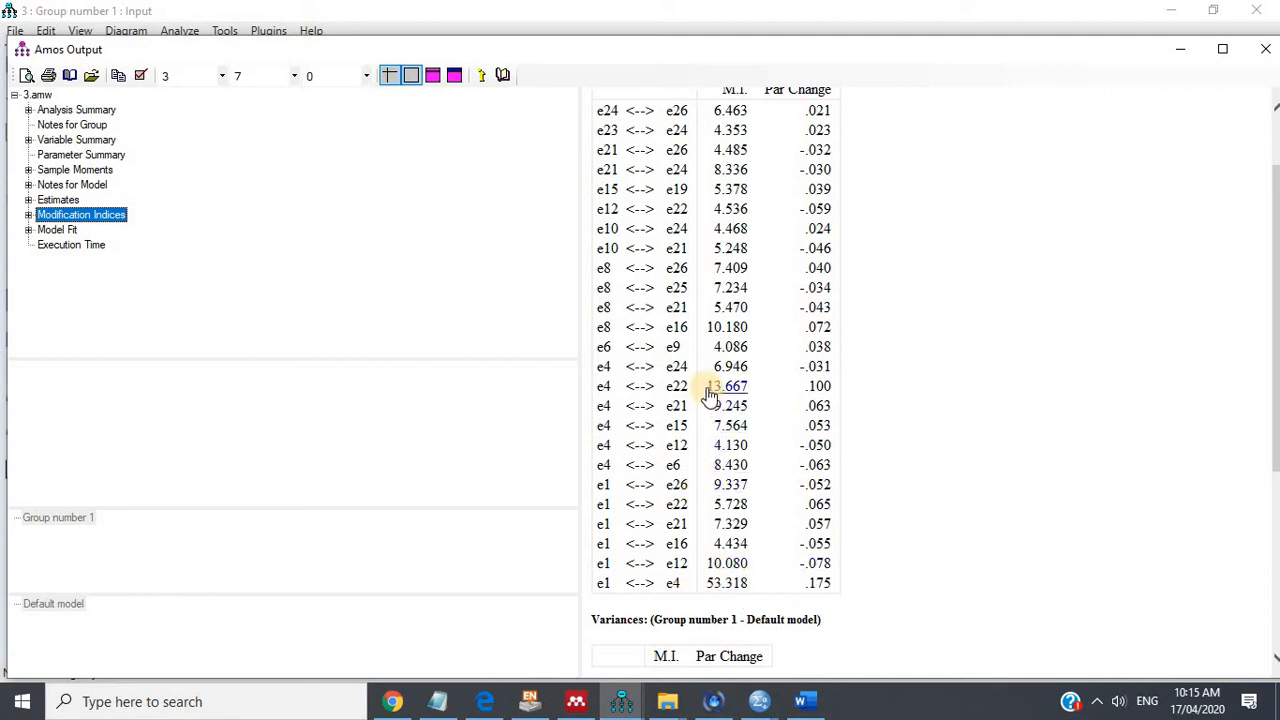
Erase the EW1 indicator of e_WOM and its error term e4, after checking the modification indices.
{"action": "left_click", "coordinate": [591, 660]}
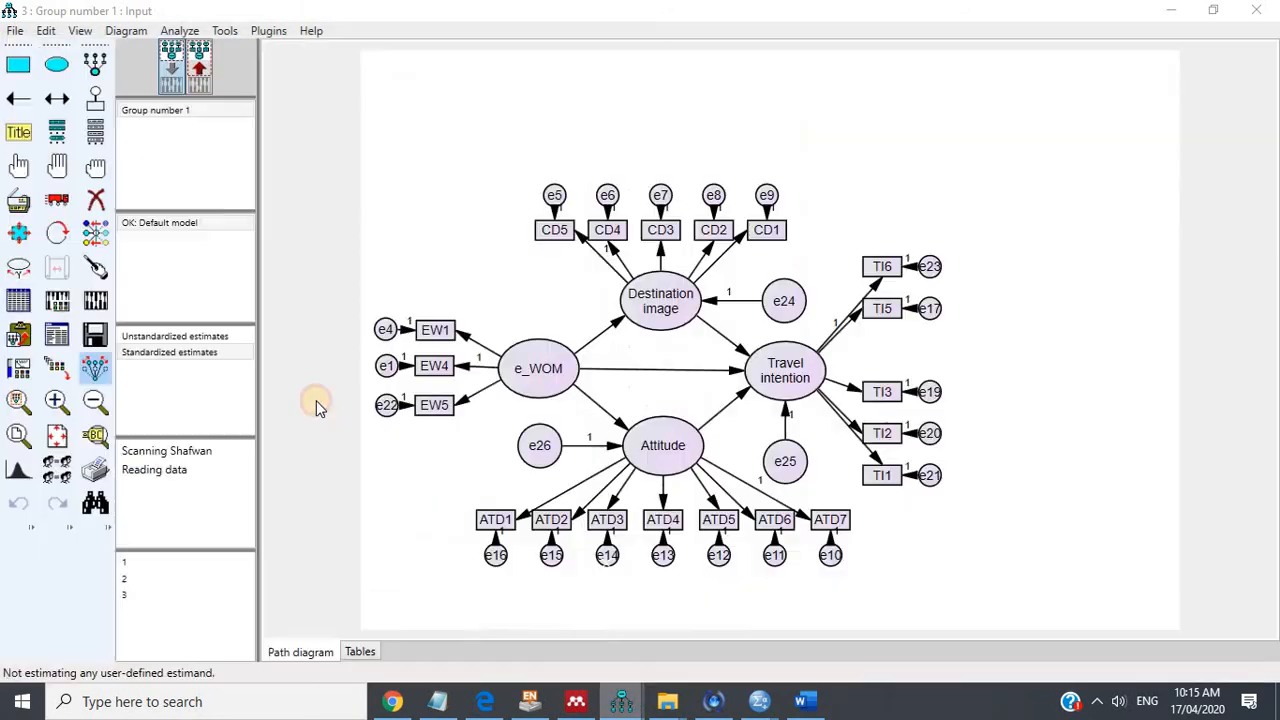
{"action": "left_click", "coordinate": [96, 200]}
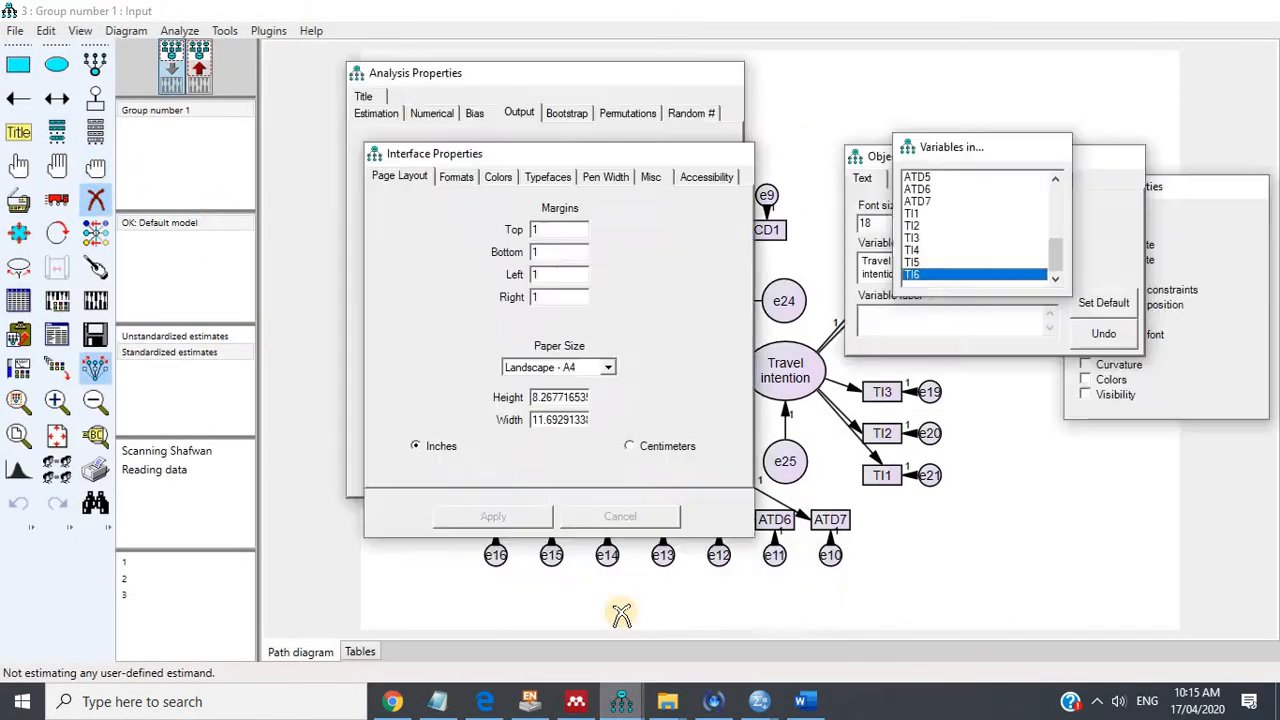
{"action": "mouse_move", "coordinate": [622, 700]}
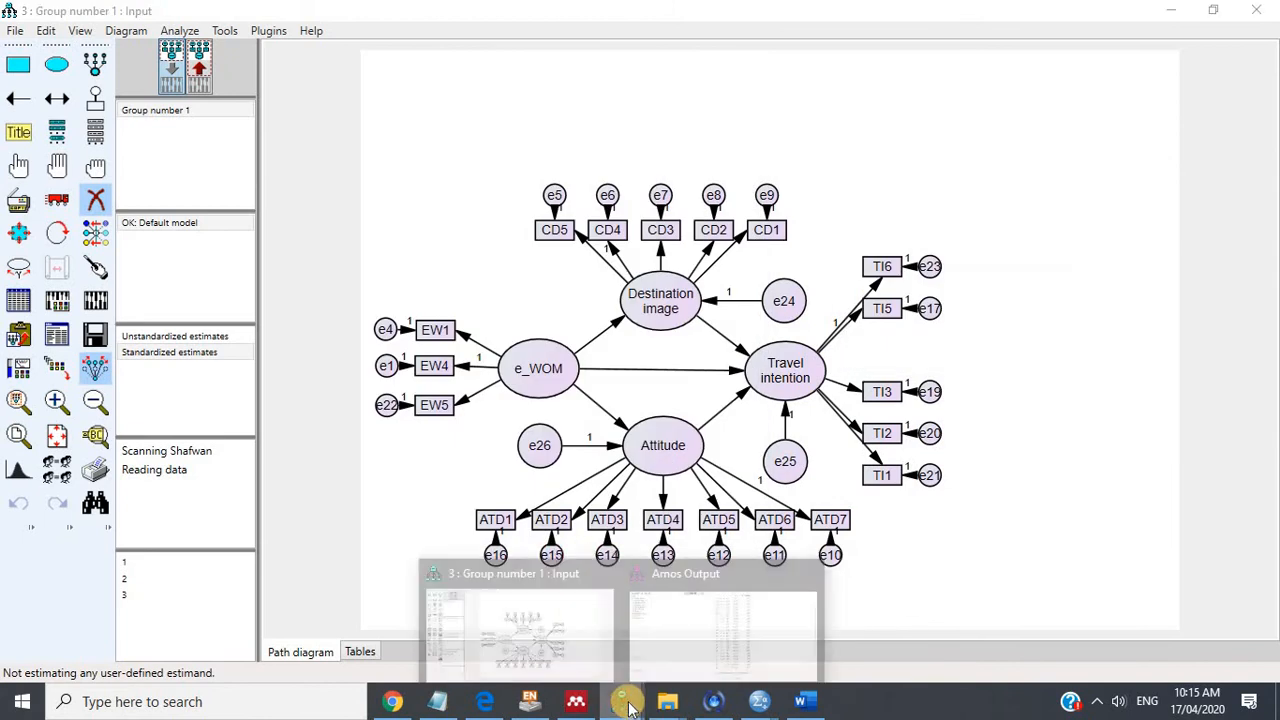
{"action": "left_click", "coordinate": [669, 655]}
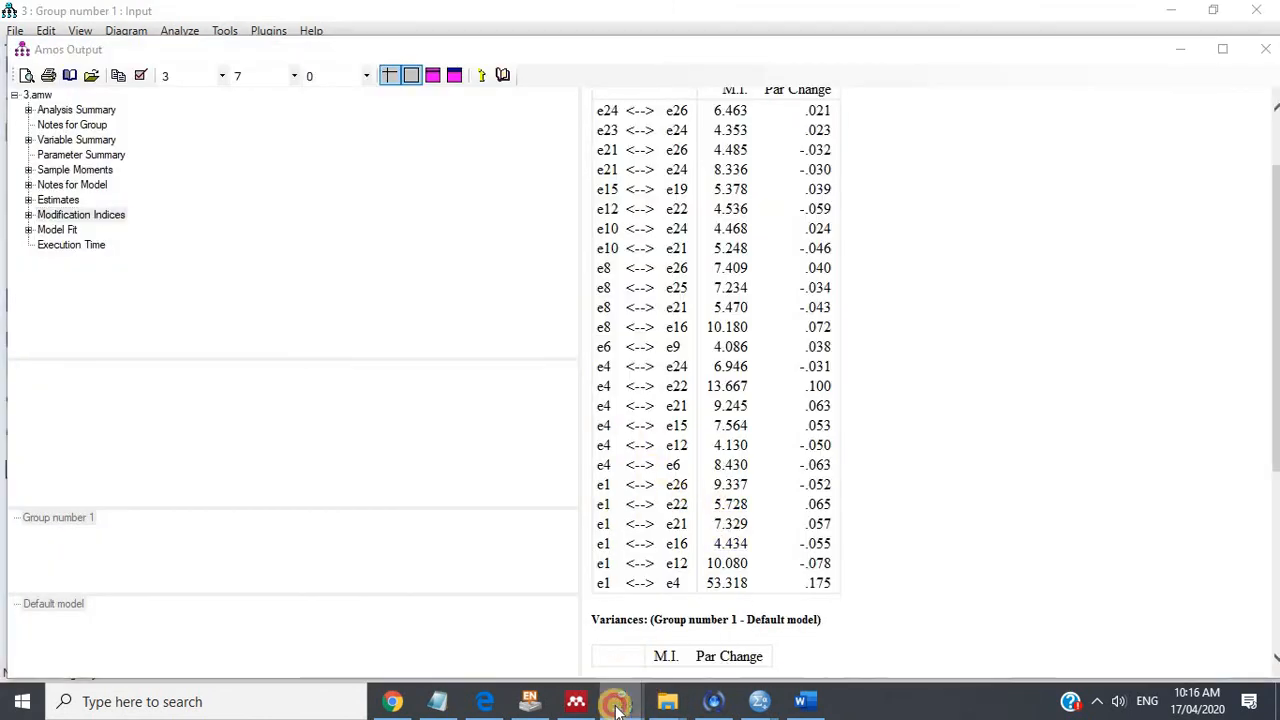
{"action": "left_click", "coordinate": [572, 625]}
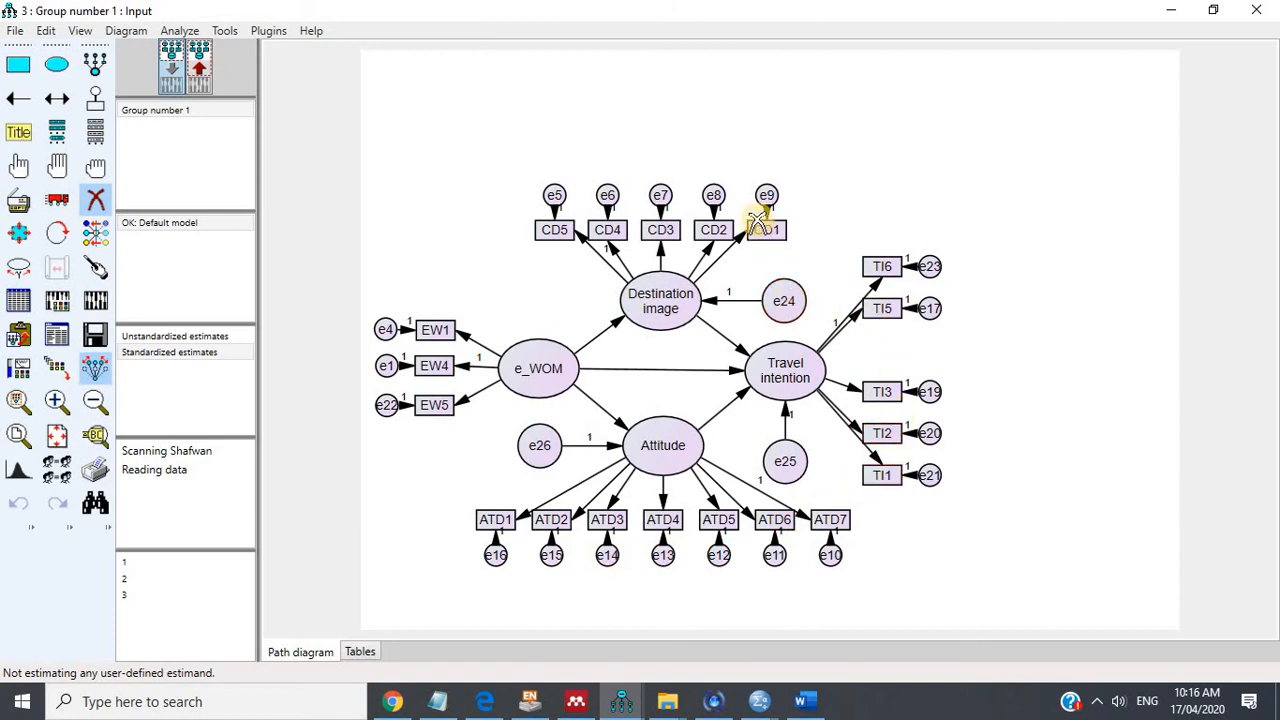
{"action": "left_click", "coordinate": [438, 330]}
{"action": "left_click", "coordinate": [386, 329]}
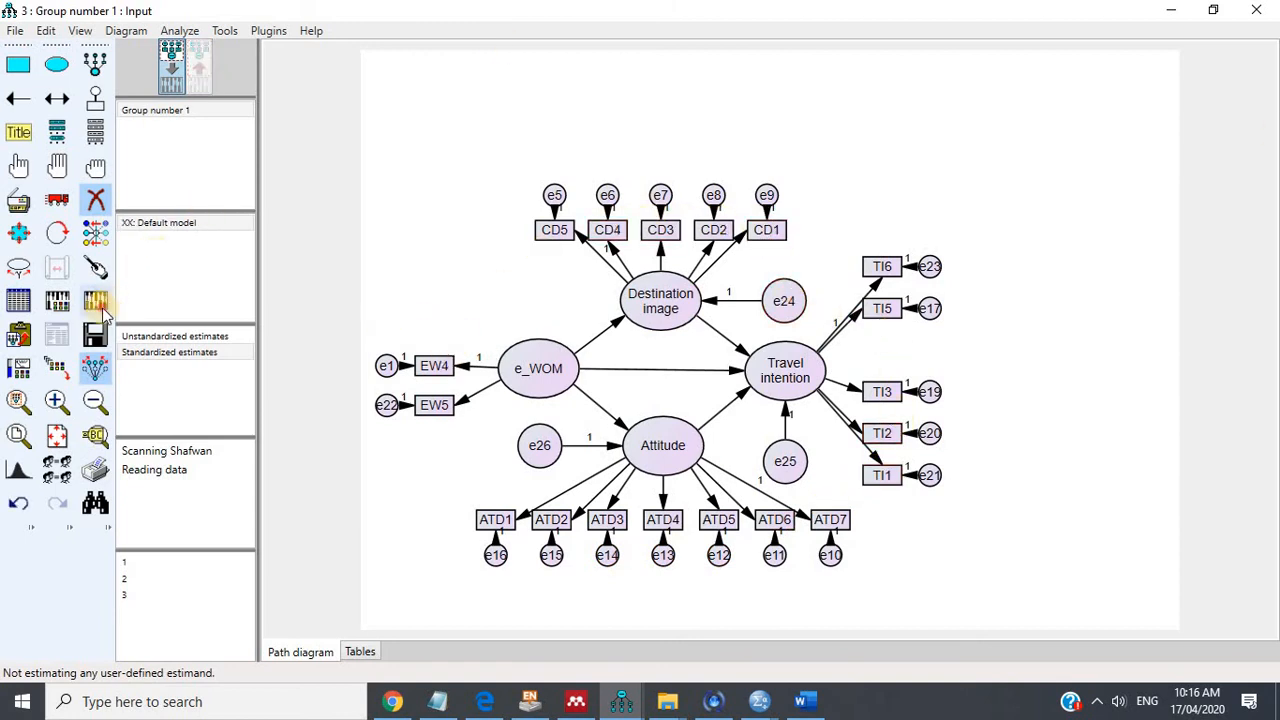
Re-estimate the structural model and examine its model fit, modification indices and regression weights.
{"action": "left_click", "coordinate": [100, 306]}
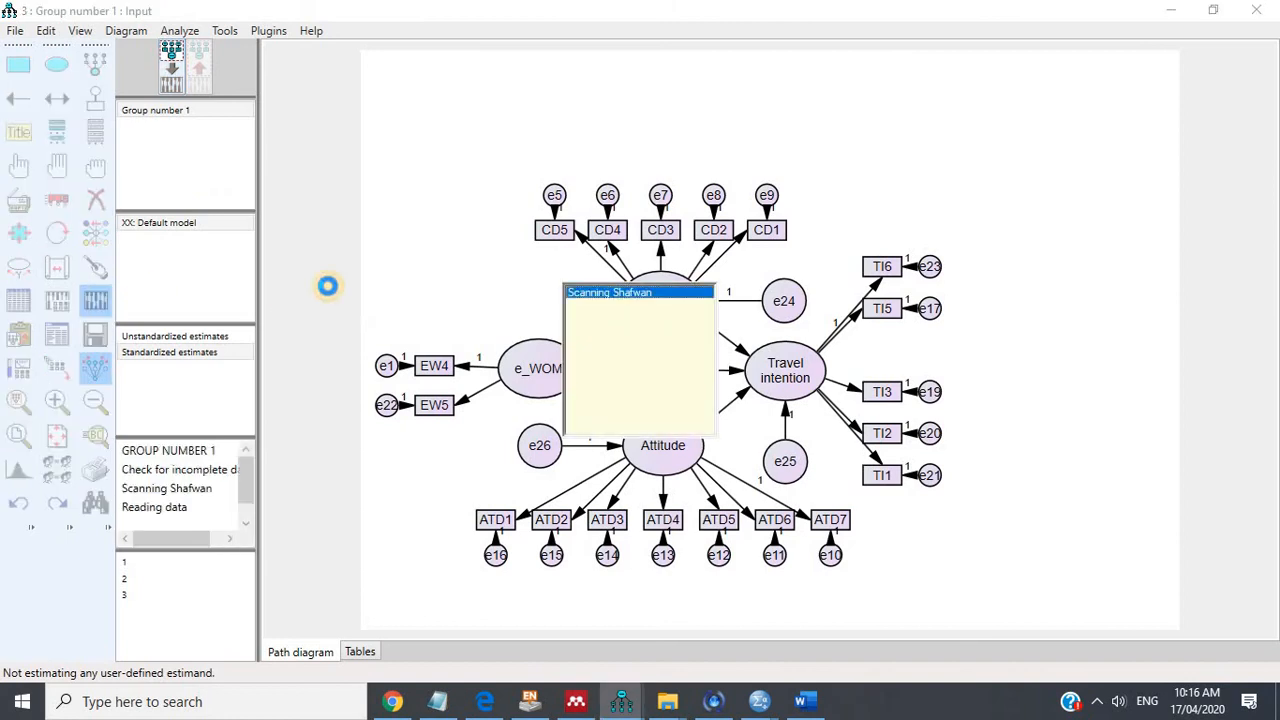
{"action": "left_click", "coordinate": [55, 336]}
{"action": "left_click", "coordinate": [56, 245]}
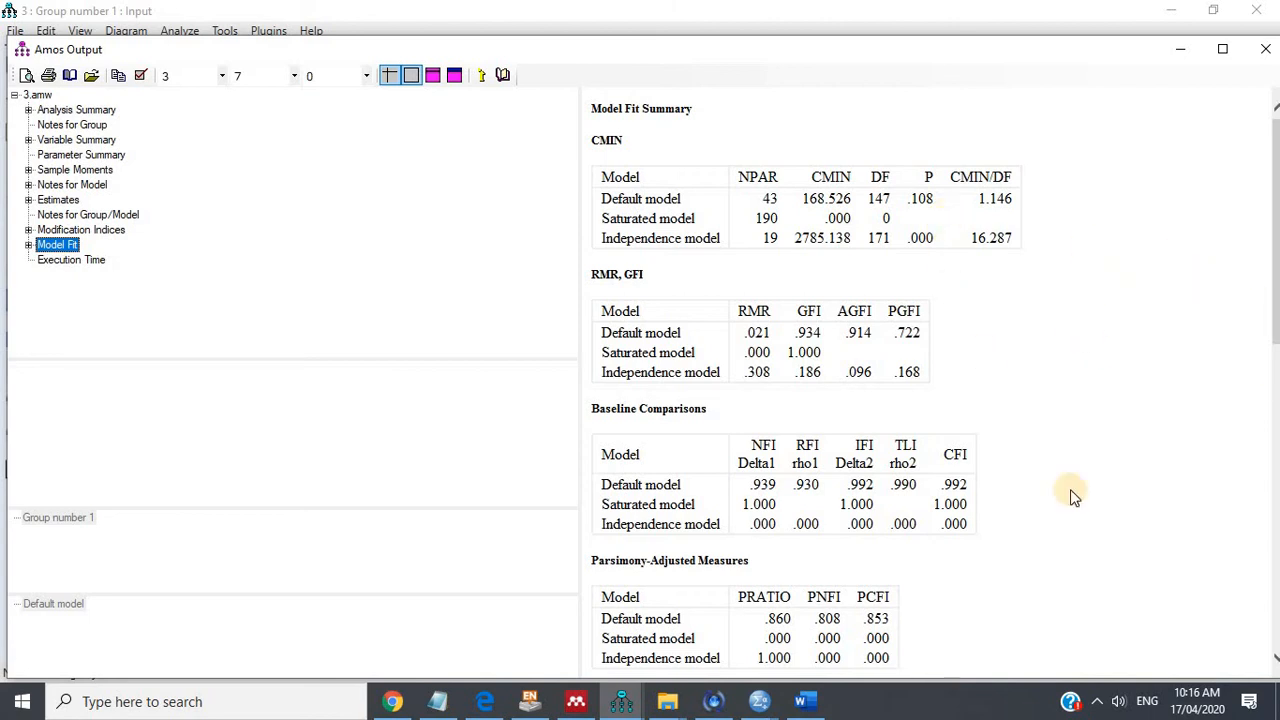
{"action": "left_click", "coordinate": [95, 229]}
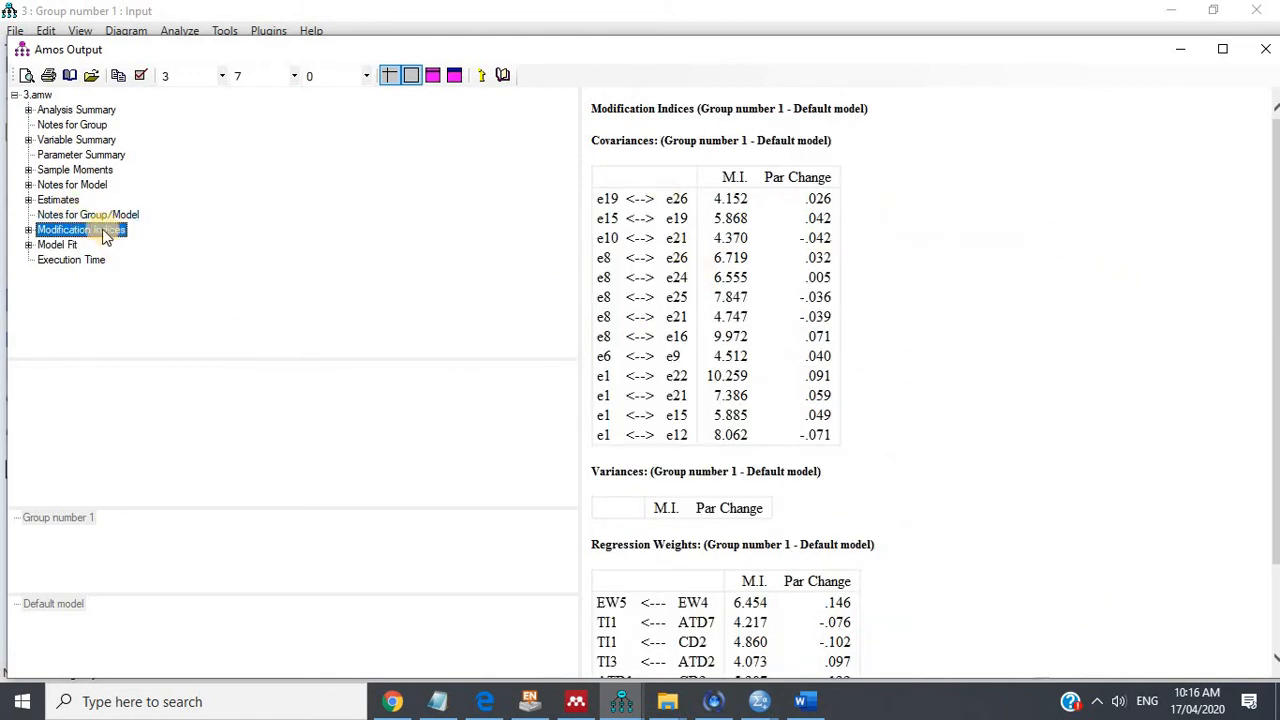
{"action": "left_click", "coordinate": [78, 198]}
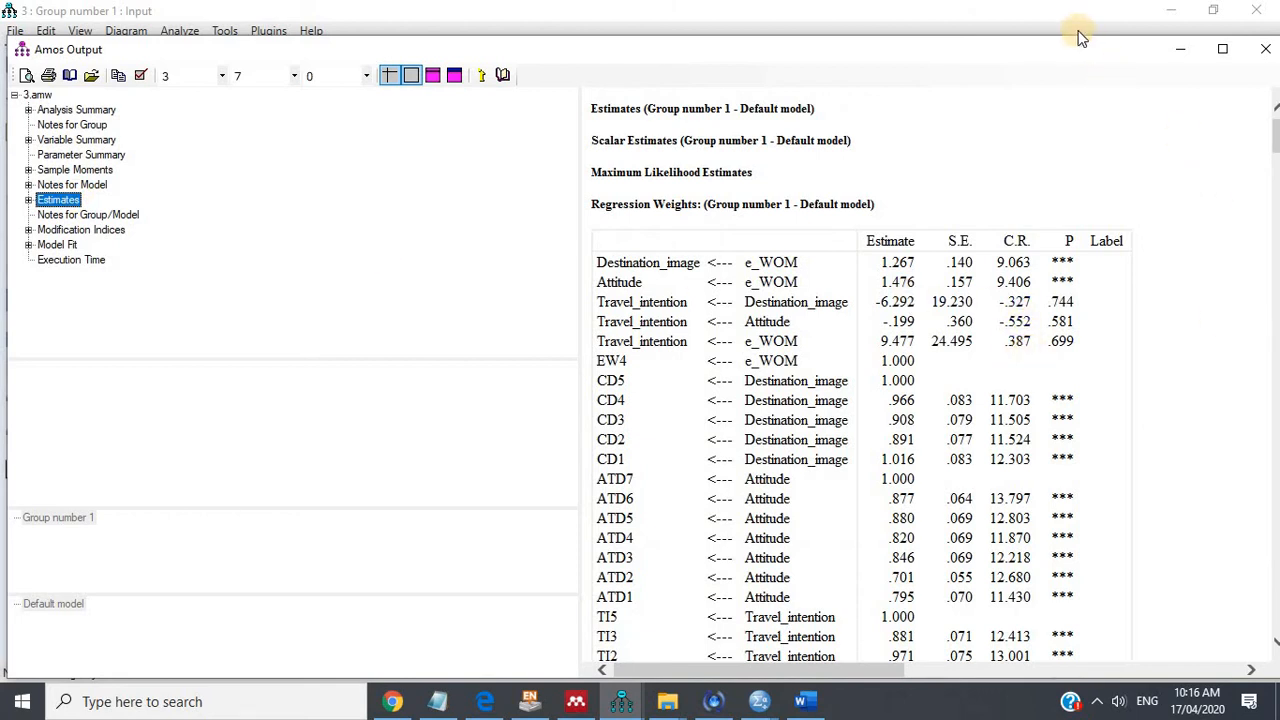
Narrow and reposition the text output window, and return to the path diagram.
{"action": "left_click_drag", "start_coordinate": [1097, 57], "coordinate": [1004, 46]}
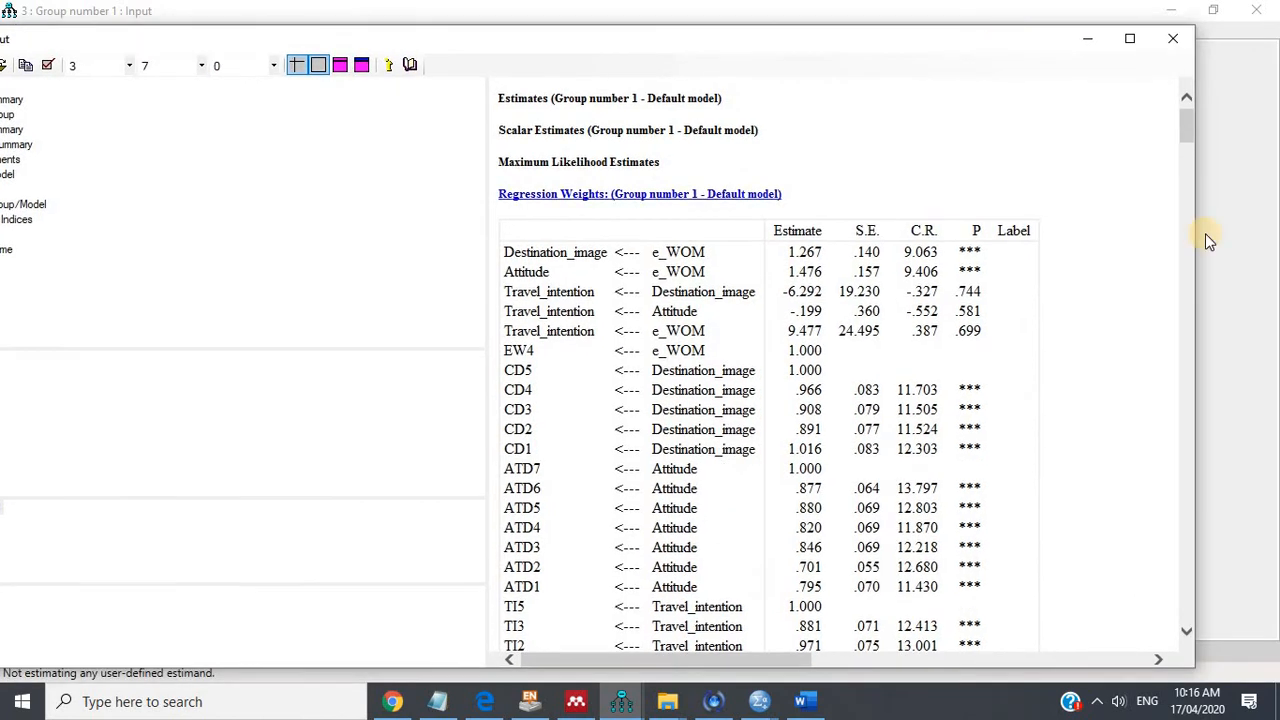
{"action": "left_click_drag", "start_coordinate": [1199, 233], "coordinate": [820, 253]}
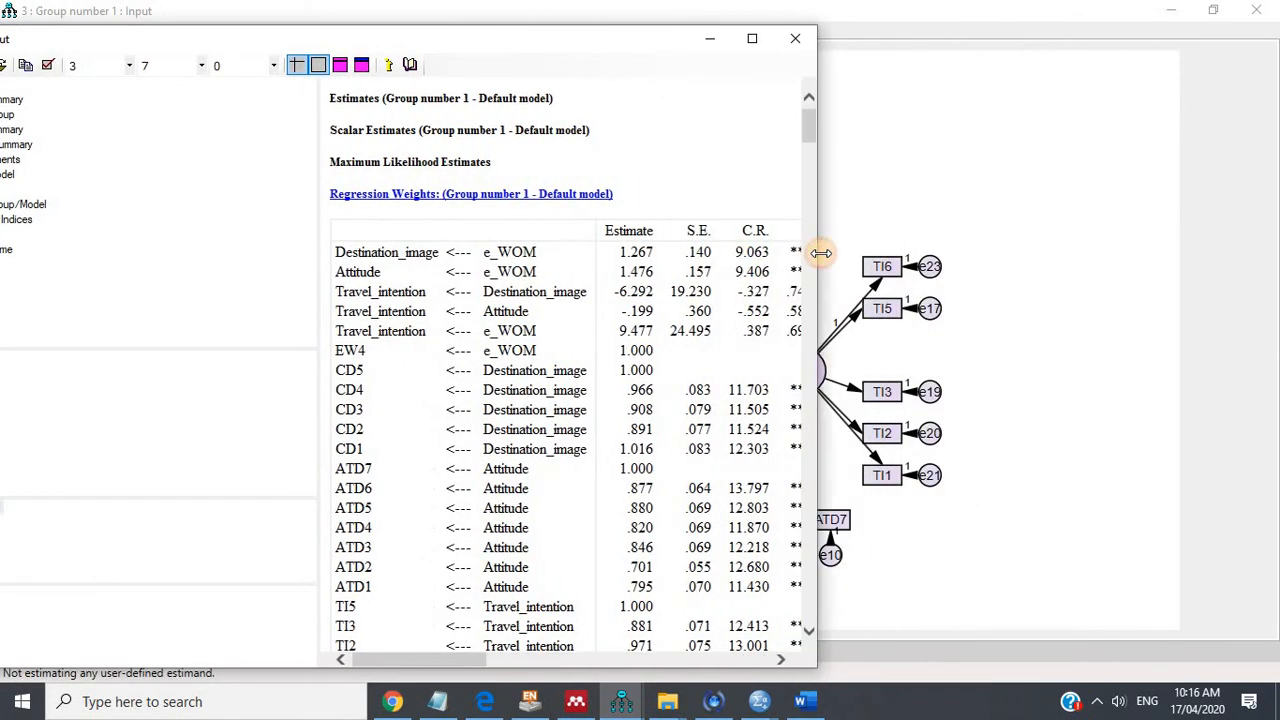
{"action": "left_click_drag", "start_coordinate": [603, 43], "coordinate": [1278, 93]}
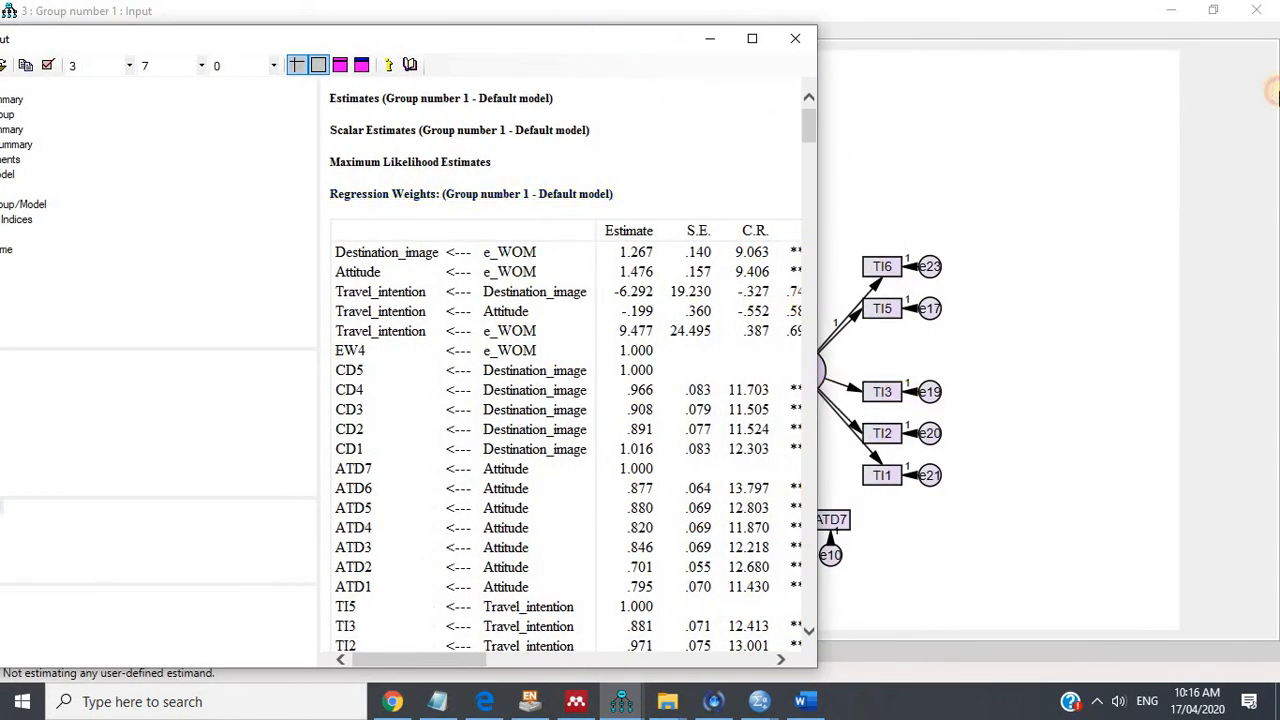
{"action": "left_click_drag", "start_coordinate": [598, 100], "coordinate": [783, 212]}
{"action": "left_click", "coordinate": [1118, 457]}
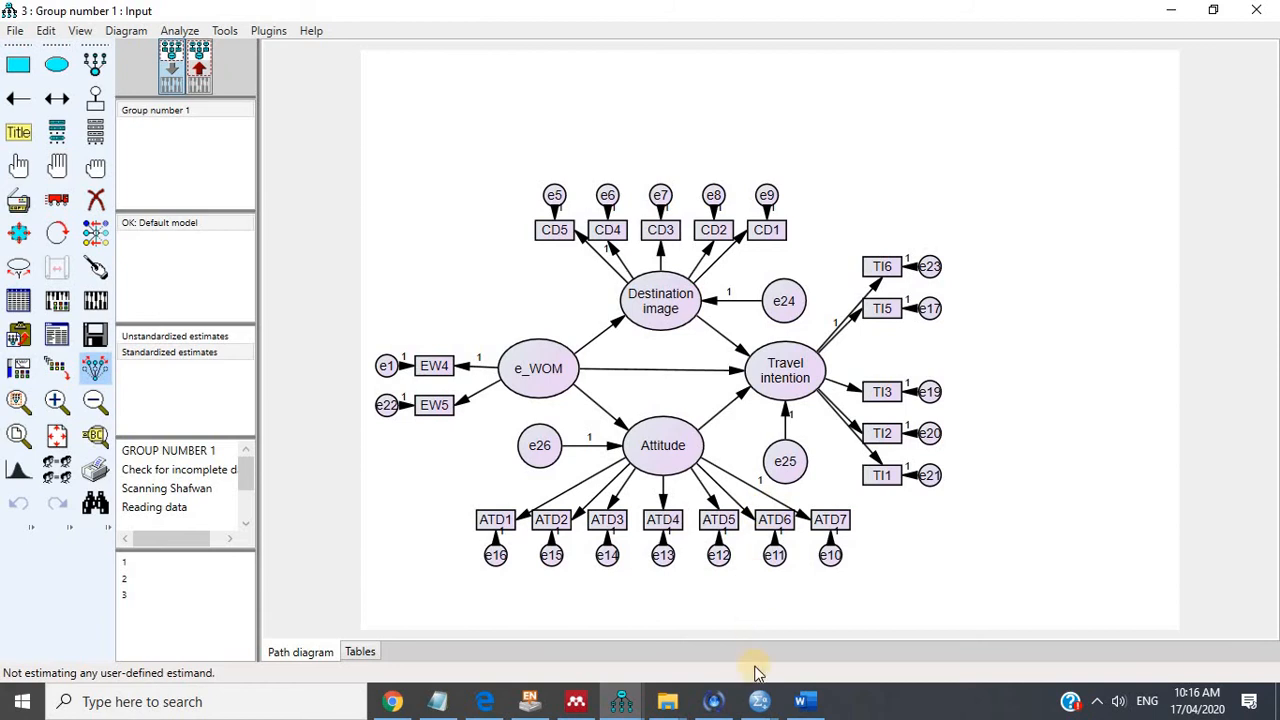
Show the standardized estimates on the path diagram and compare them with the modification indices and regression weights in the text output.
{"action": "left_click", "coordinate": [199, 77]}
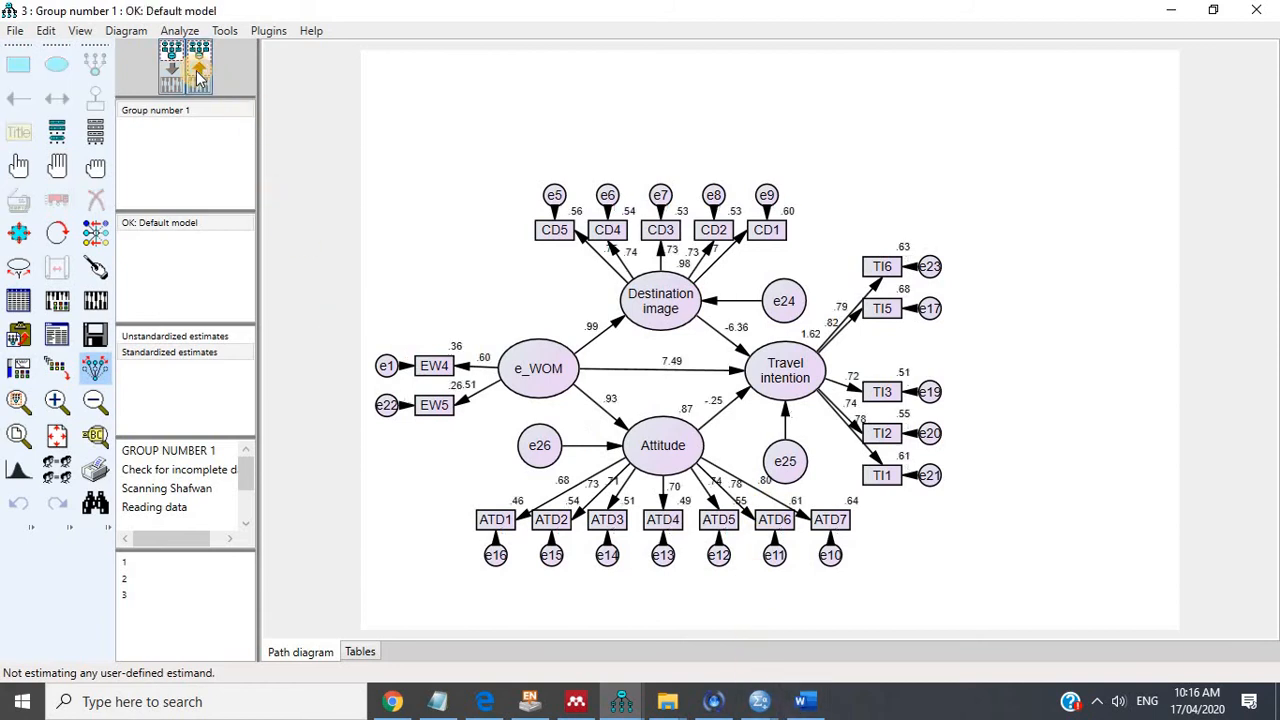
{"action": "left_click", "coordinate": [195, 353]}
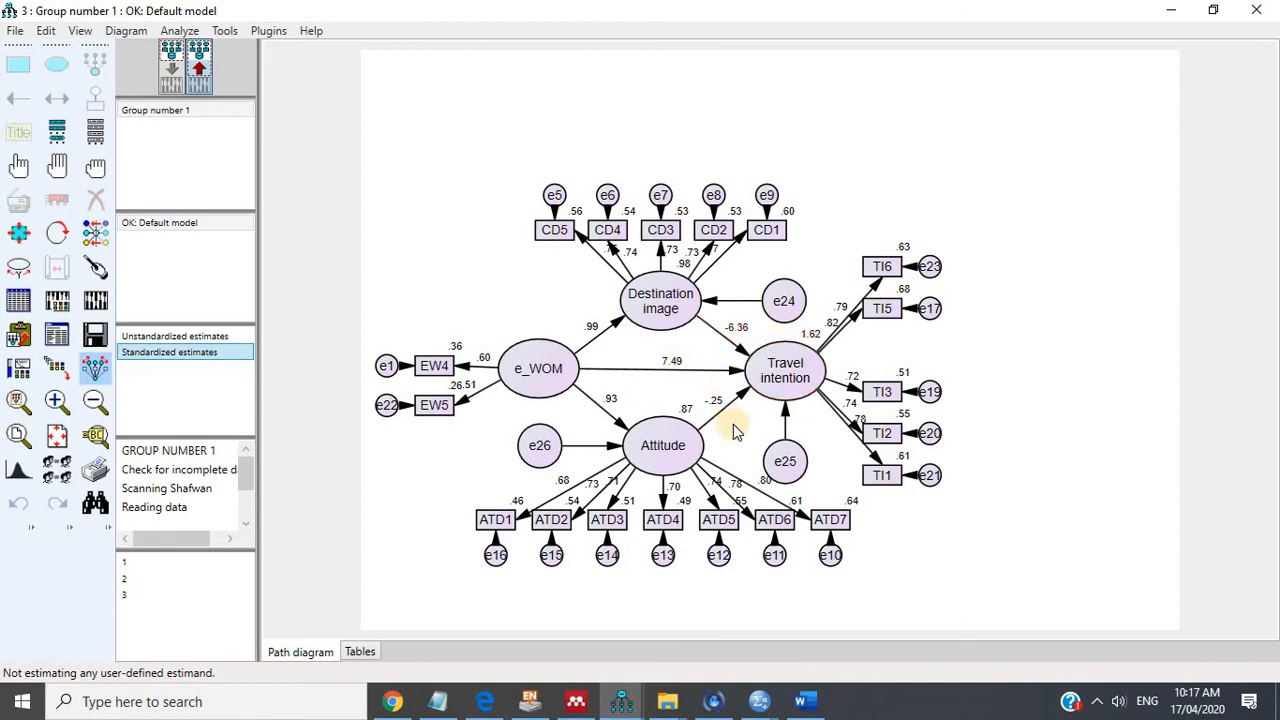
{"action": "left_click", "coordinate": [58, 337]}
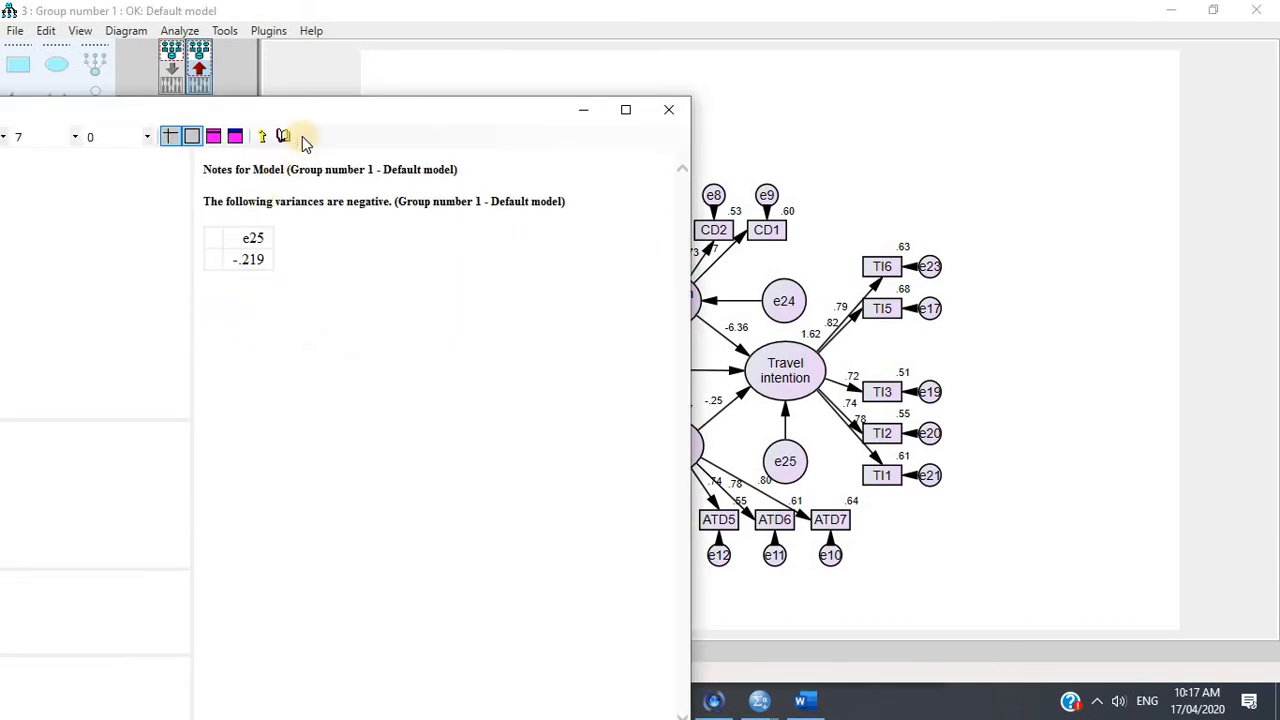
{"action": "left_click", "coordinate": [258, 266]}
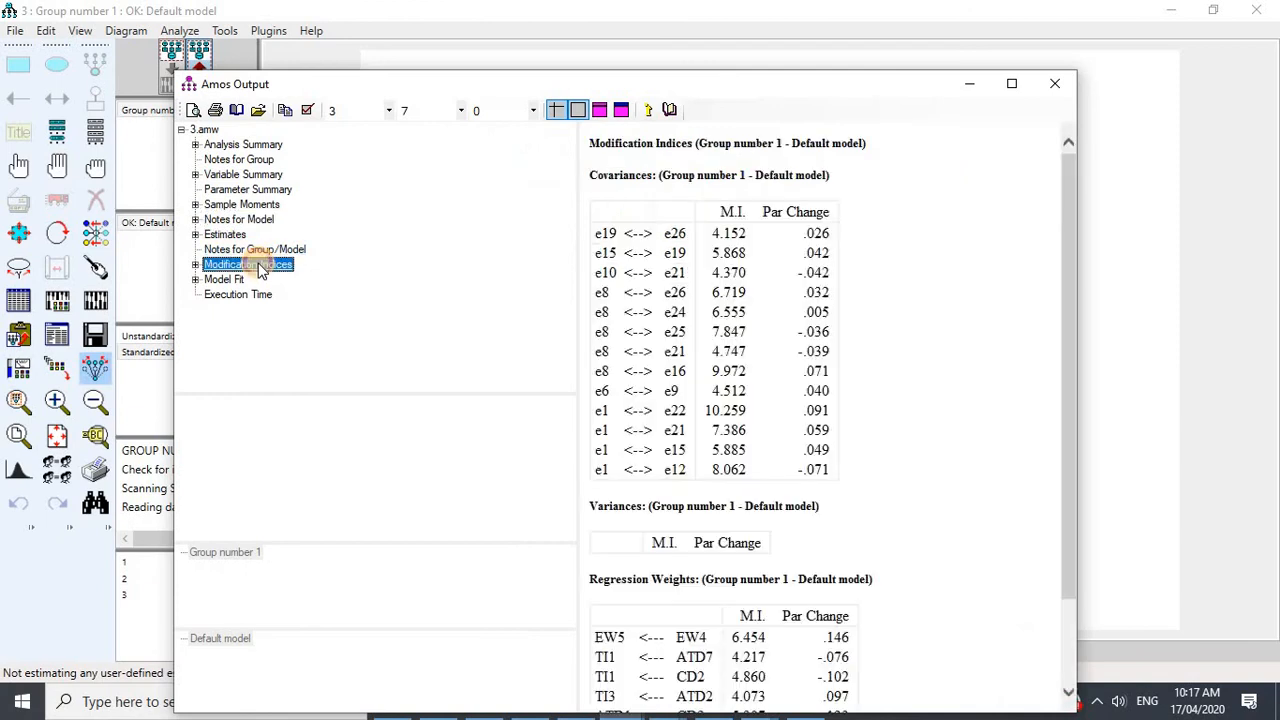
{"action": "left_click", "coordinate": [226, 235]}
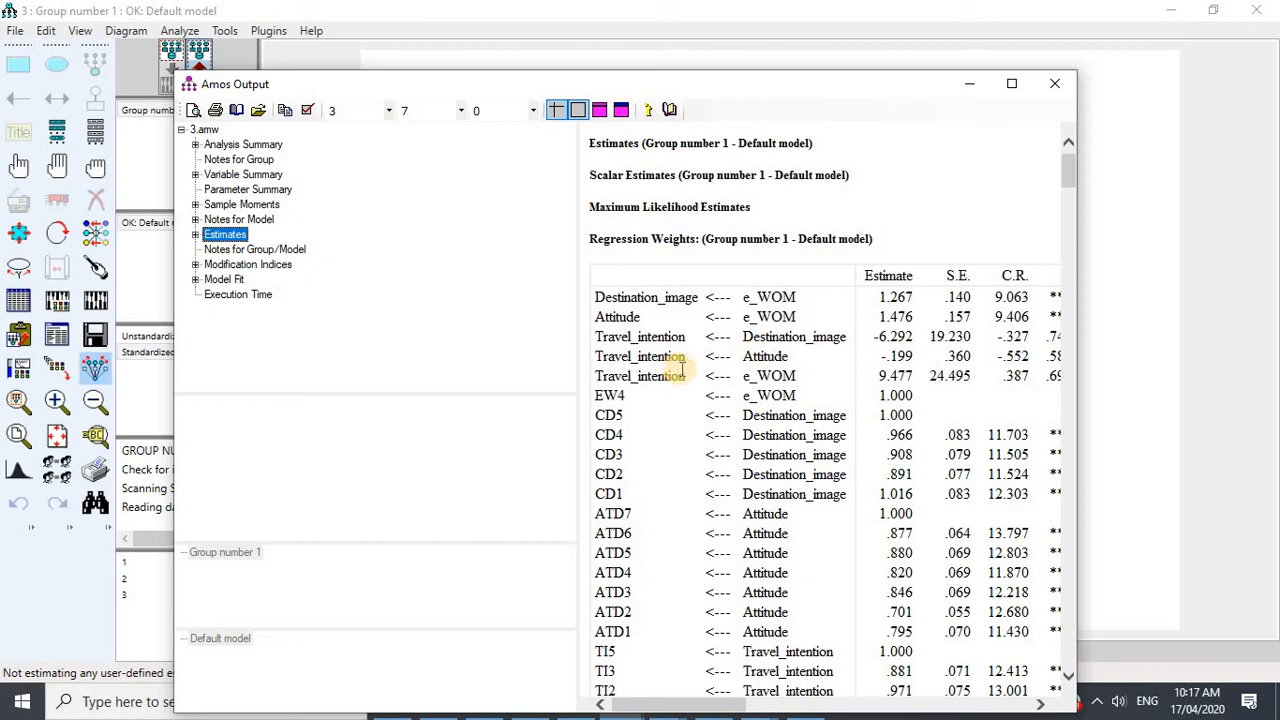
{"action": "left_click", "coordinate": [1119, 349]}
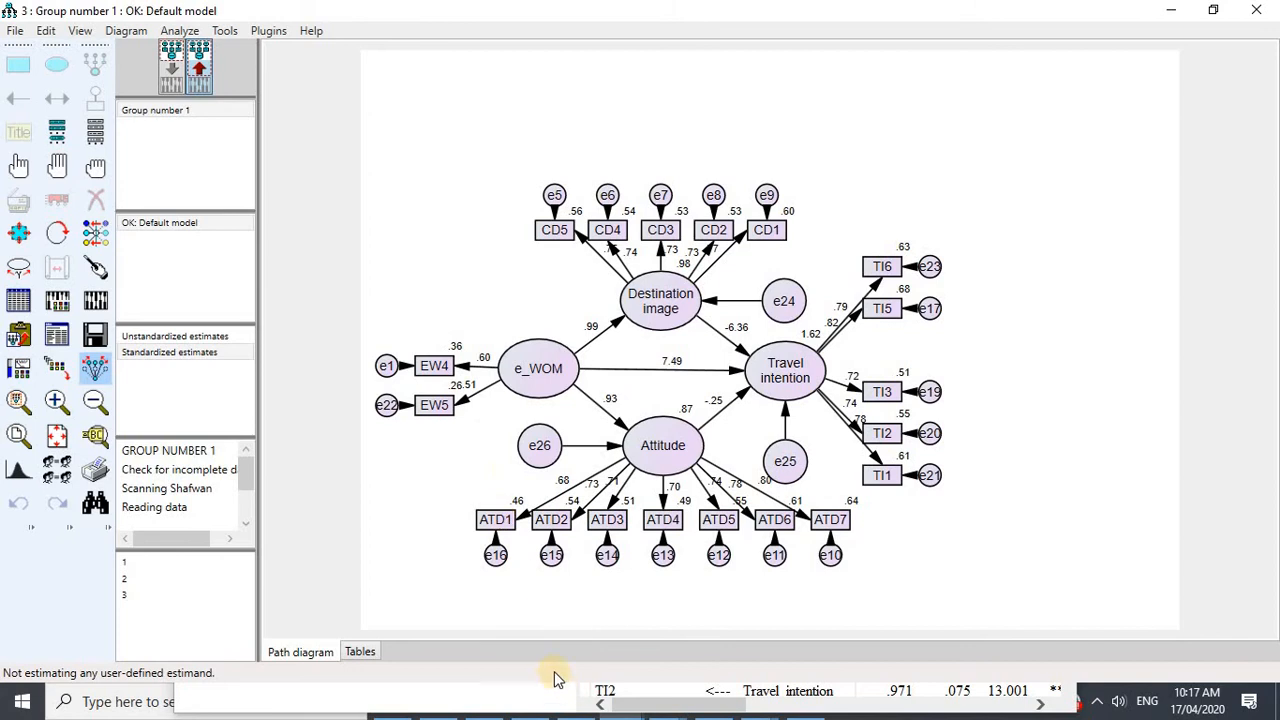
Try to label the regression weight of the e_WOM to Travel intention path as a and re-estimate the model.
{"action": "left_click", "coordinate": [170, 78]}
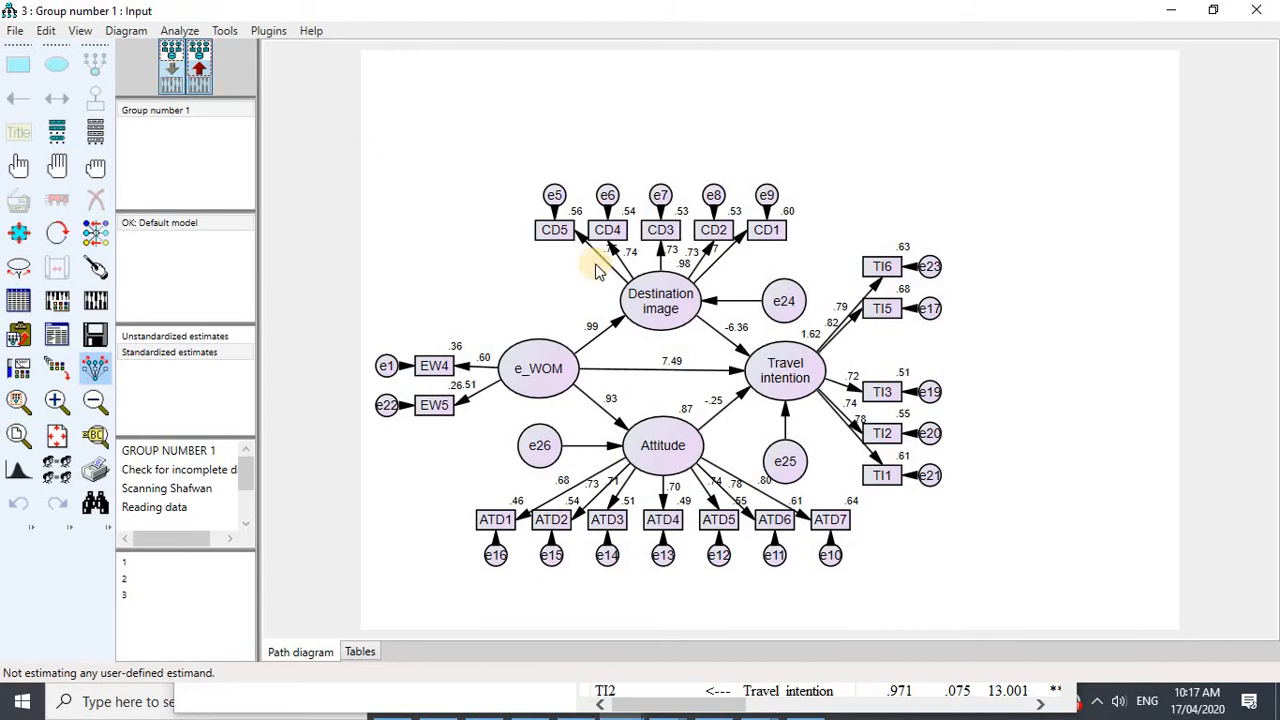
{"action": "double_click", "coordinate": [732, 375]}
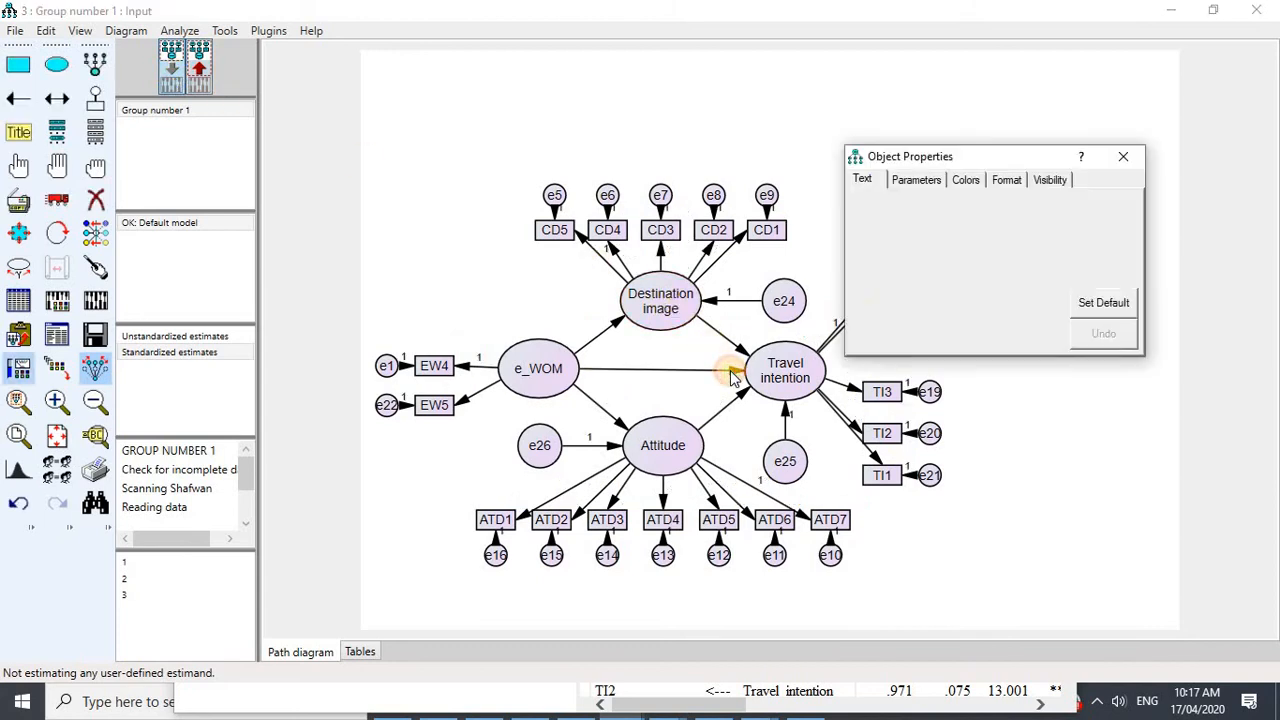
{"action": "left_click", "coordinate": [914, 182]}
{"action": "type", "text": "a"}
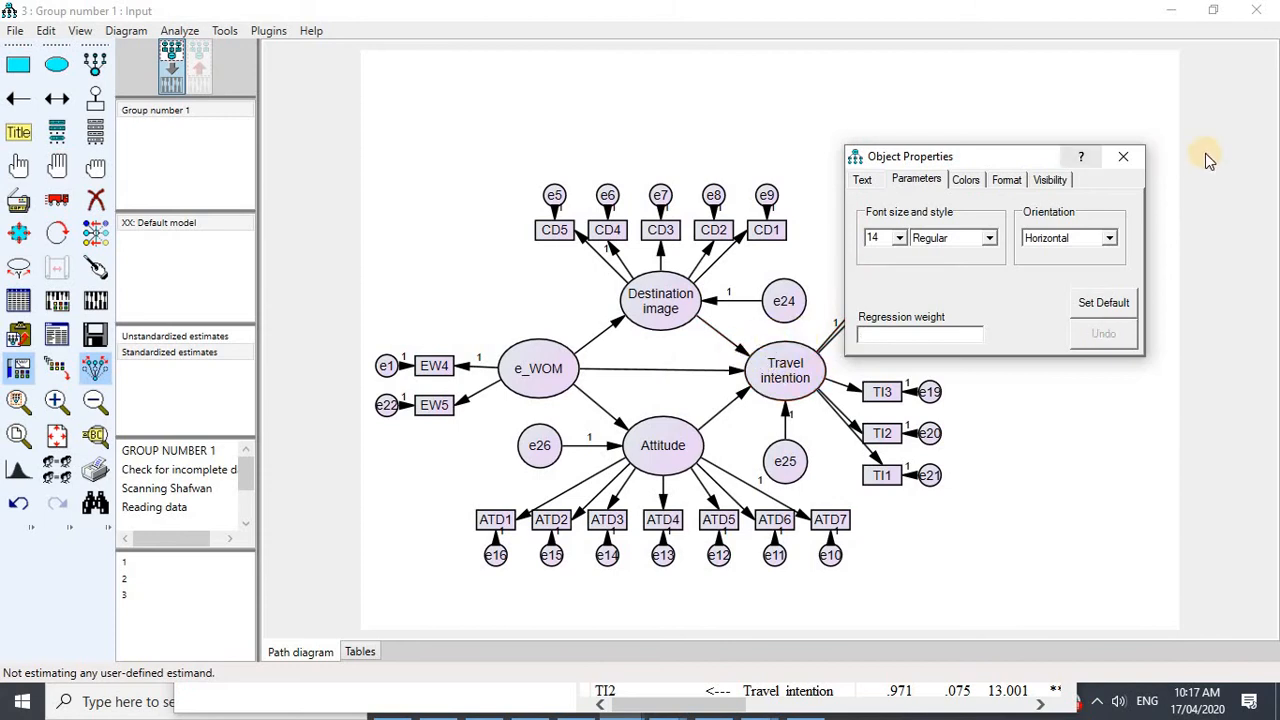
{"action": "left_click", "coordinate": [1123, 156]}
{"action": "left_click", "coordinate": [95, 303]}
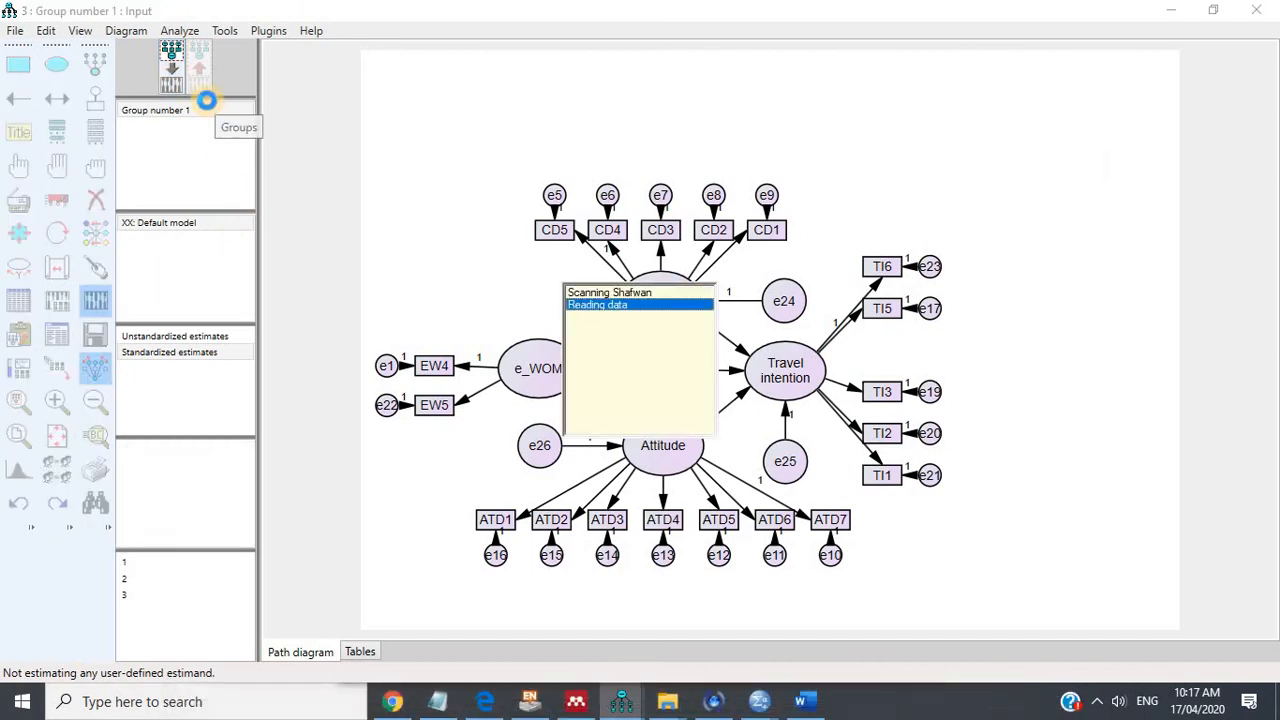
{"action": "left_click", "coordinate": [199, 70]}
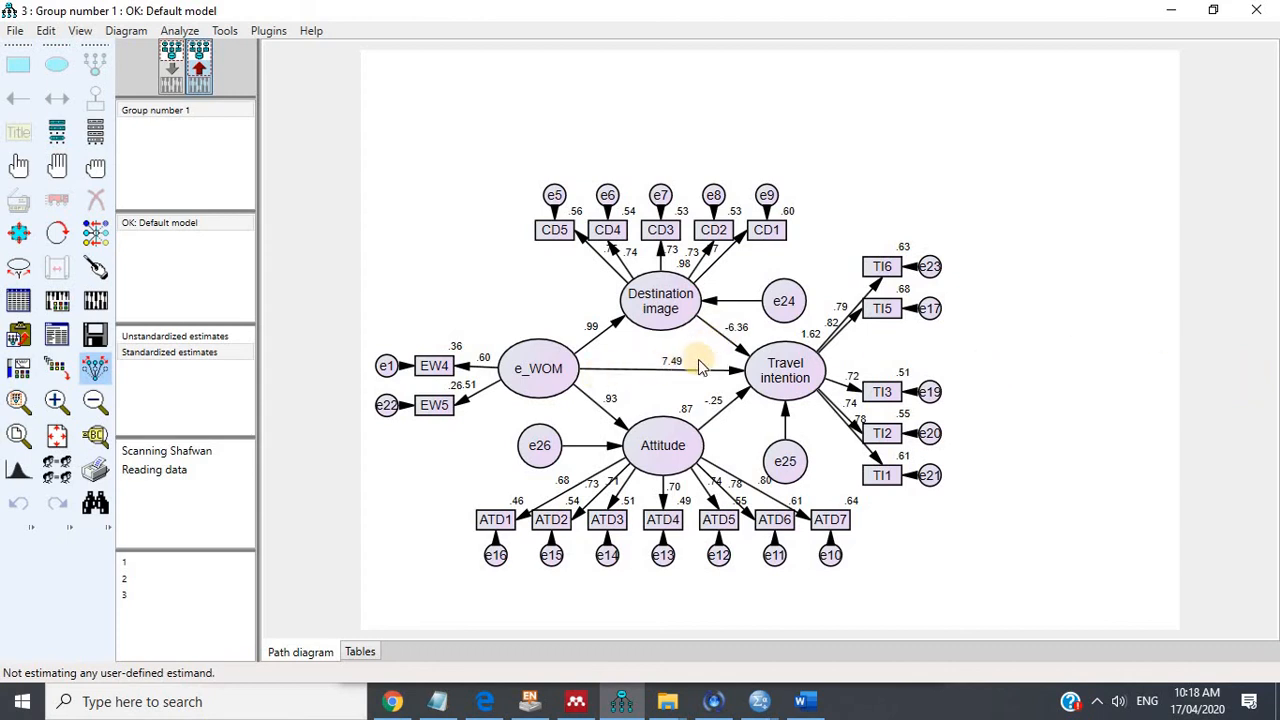
Set the regression weight label a on both the e_WOM and the Destination image paths to Travel intention.
{"action": "left_click", "coordinate": [171, 67]}
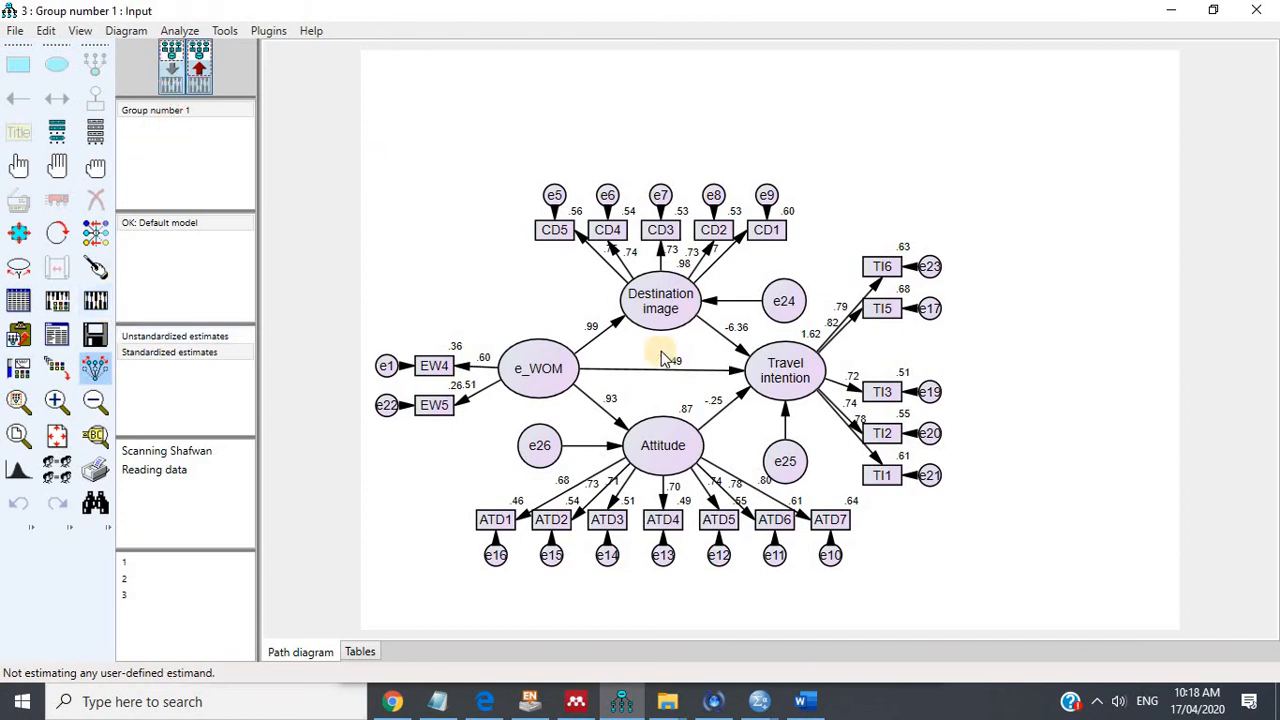
{"action": "double_click", "coordinate": [735, 372]}
{"action": "type", "text": "a"}
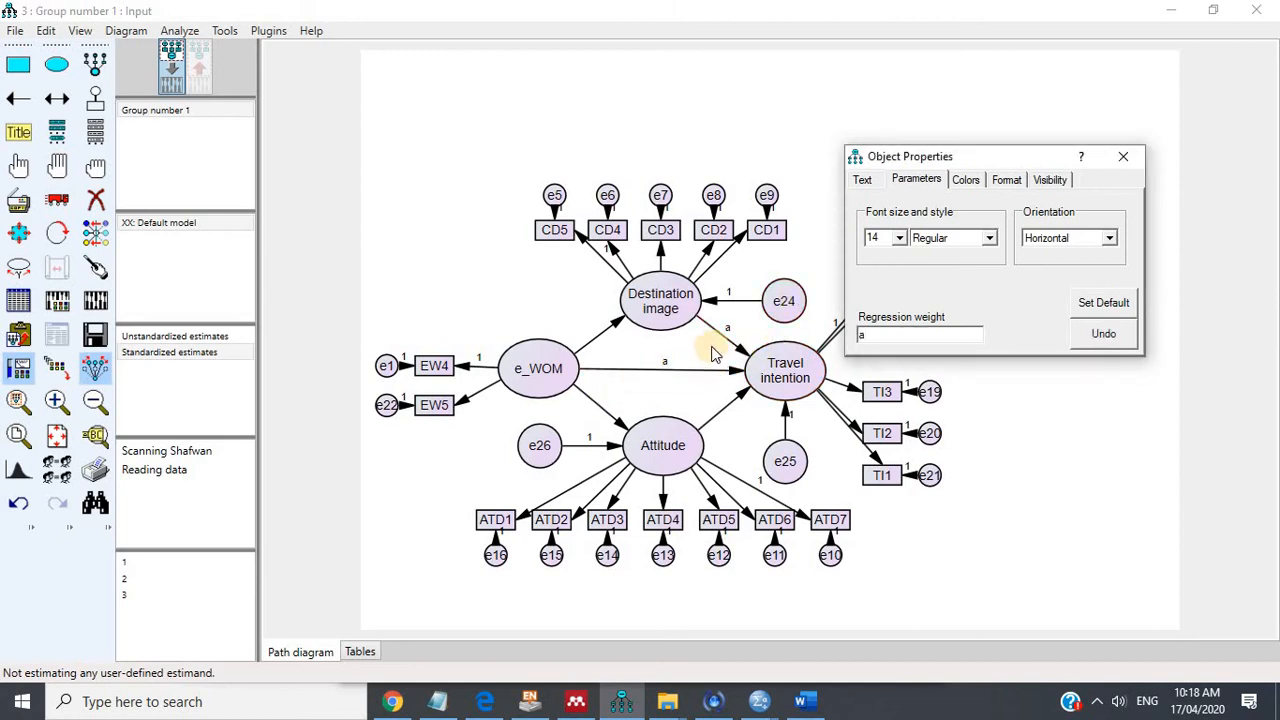
Re-estimate the model with the equal-path constraint and open its text output after displaying the path estimates.
{"action": "left_click", "coordinate": [96, 298]}
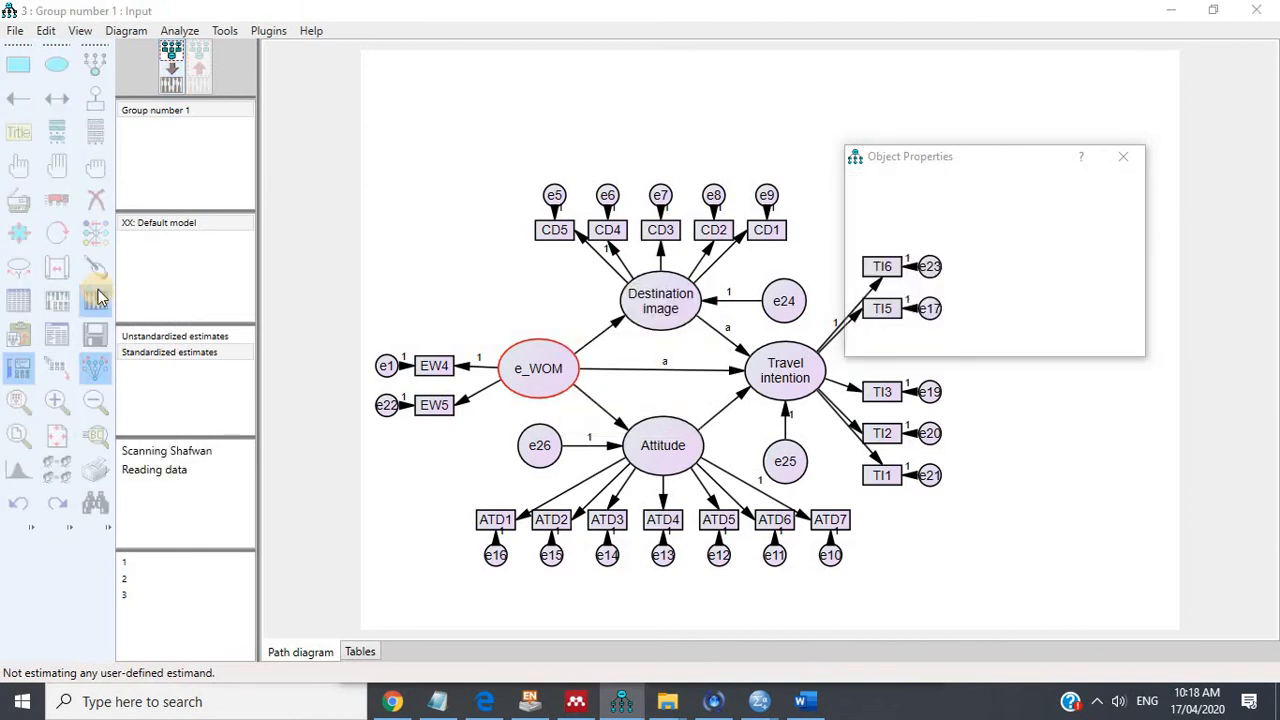
{"action": "left_click", "coordinate": [200, 68]}
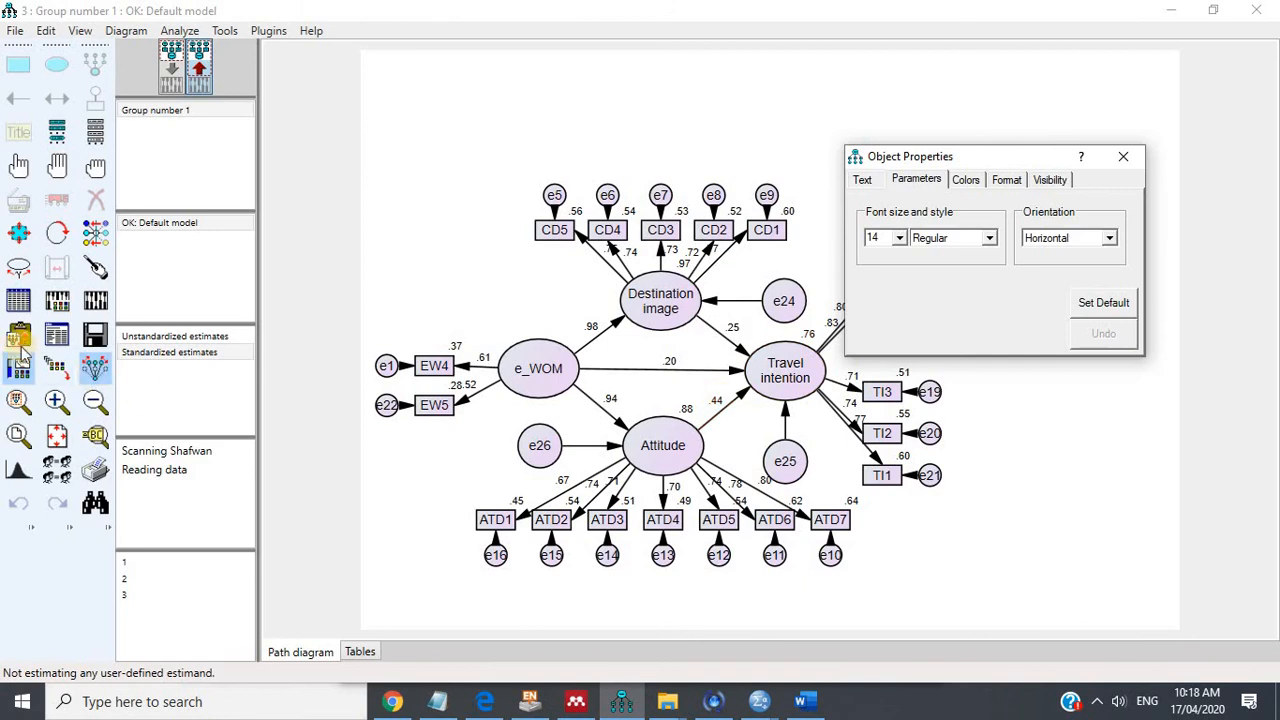
{"action": "left_click", "coordinate": [56, 338]}
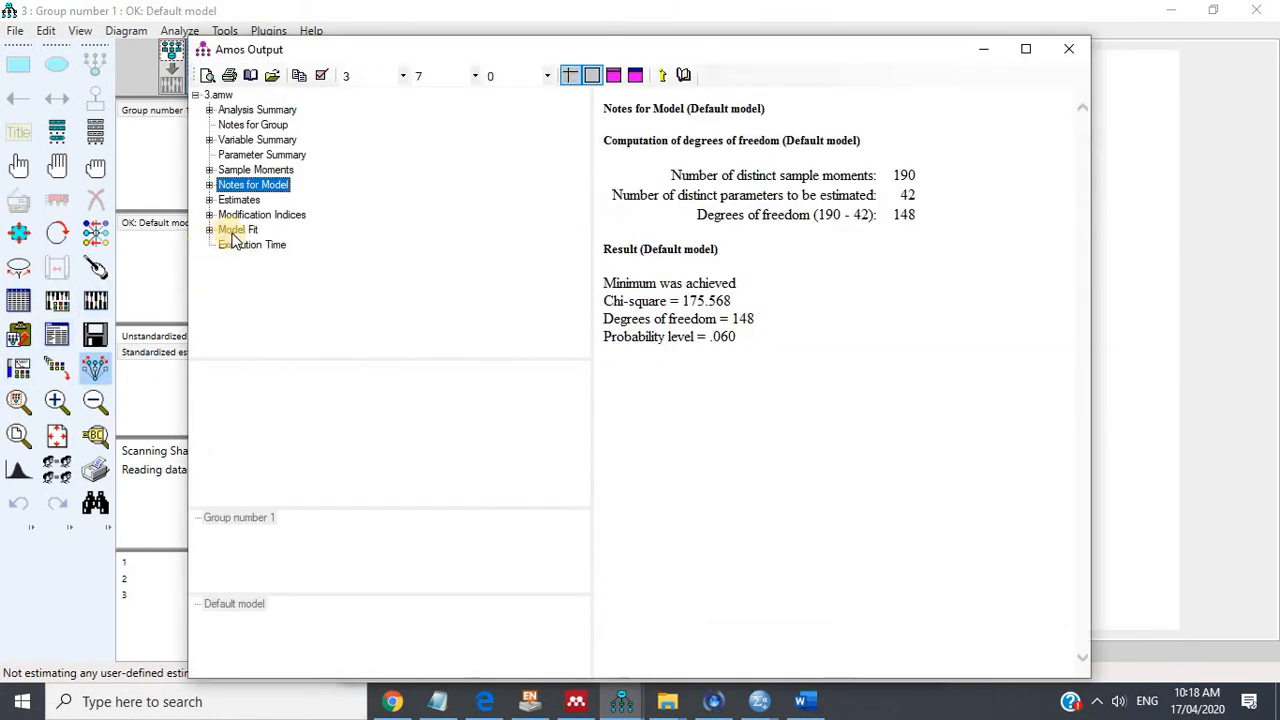
Review the model fit summary and copy the Regression Weights table from the estimates output.
{"action": "left_click", "coordinate": [238, 229]}
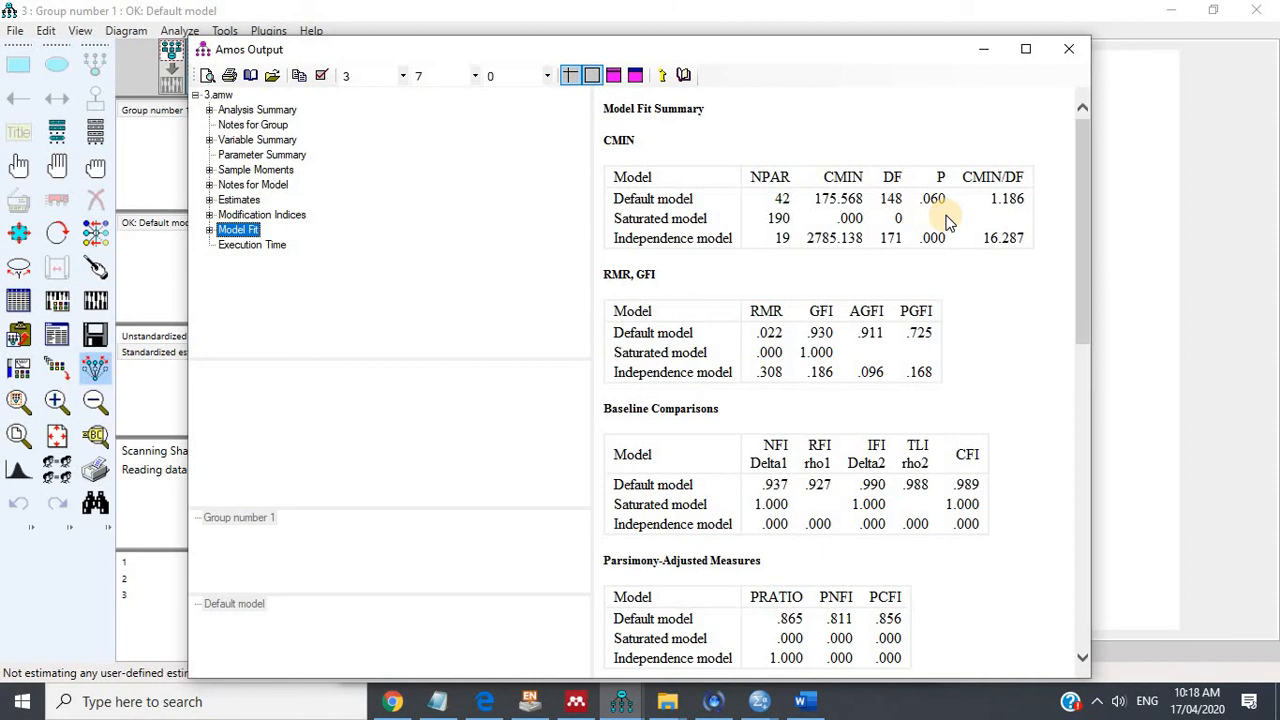
{"action": "left_click", "coordinate": [240, 201]}
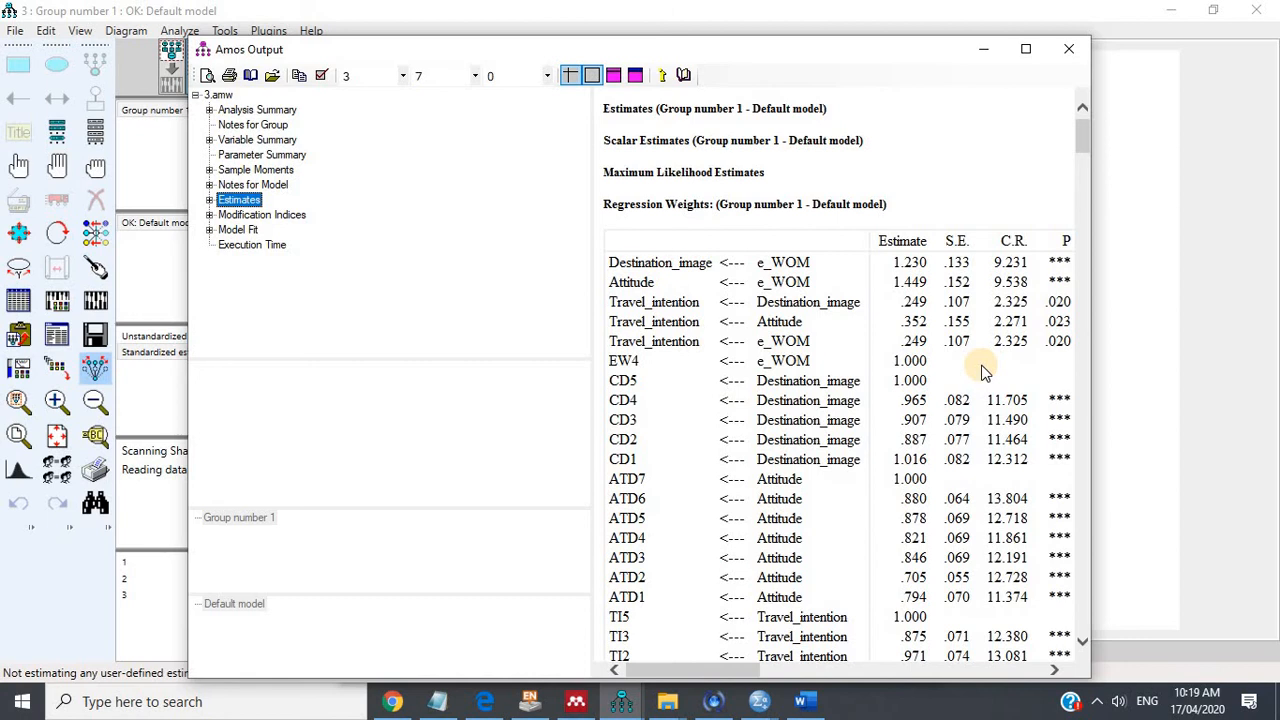
{"action": "left_click", "coordinate": [840, 282]}
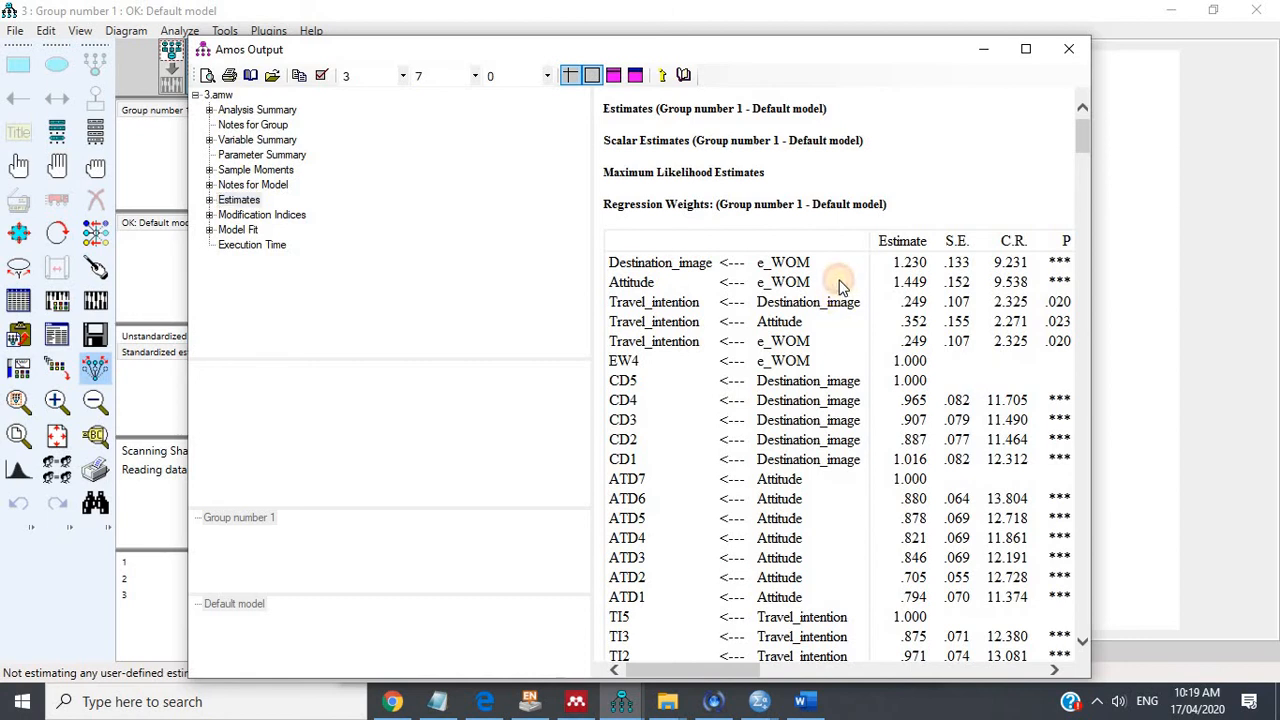
{"action": "right_click", "coordinate": [845, 275]}
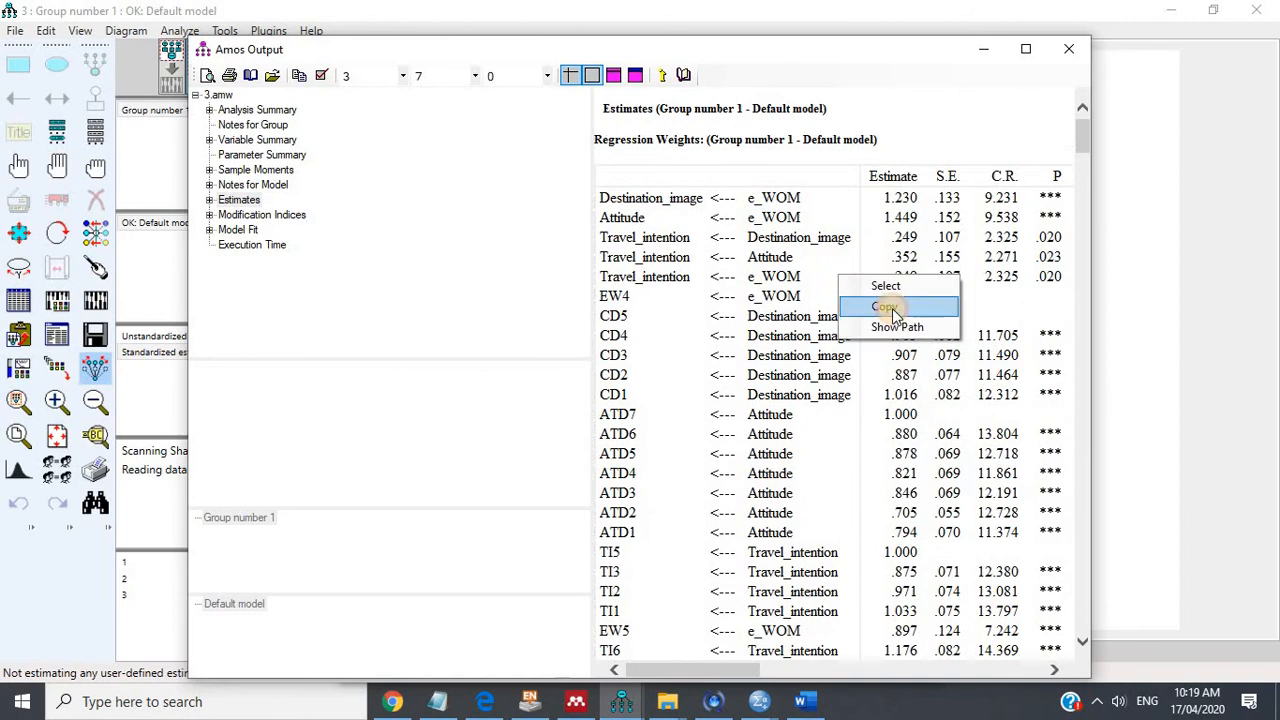
{"action": "left_click", "coordinate": [885, 310]}
{"action": "left_click", "coordinate": [1174, 446]}
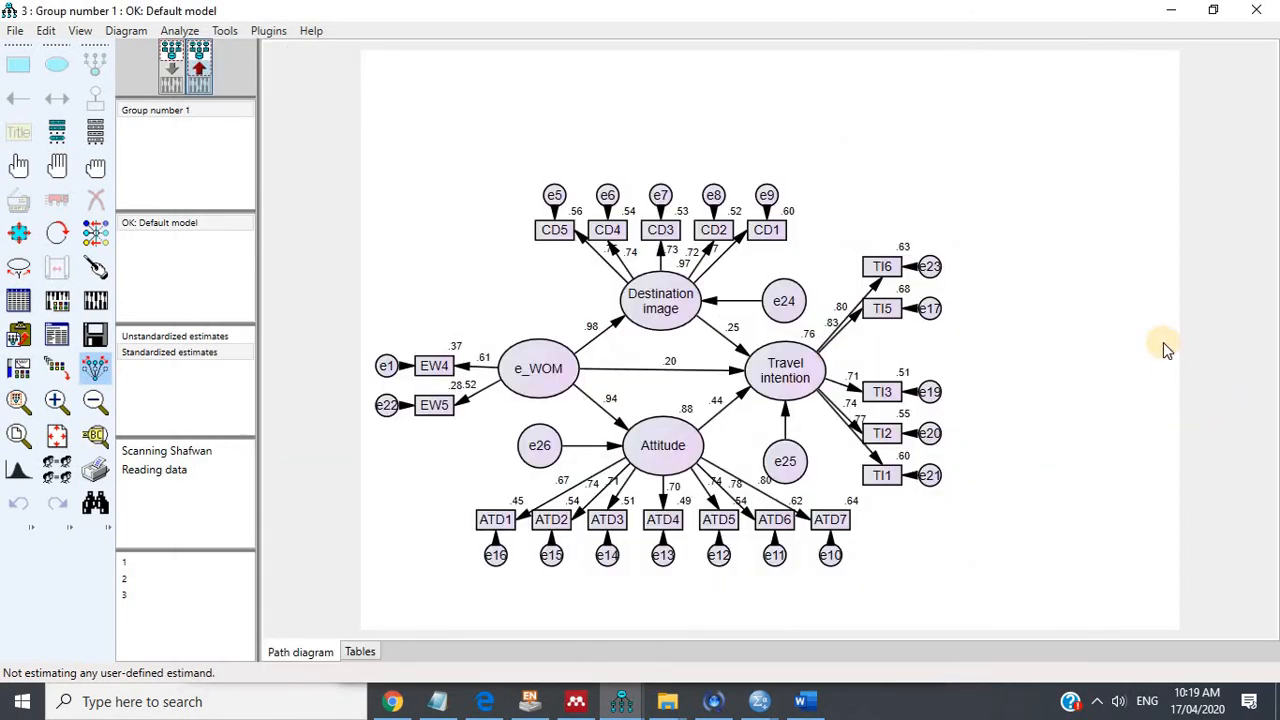
Switch to Word, paste the regression weights table and delete the indicator rows from EW4 down, keeping only the five structural paths.
{"action": "left_click", "coordinate": [197, 356]}
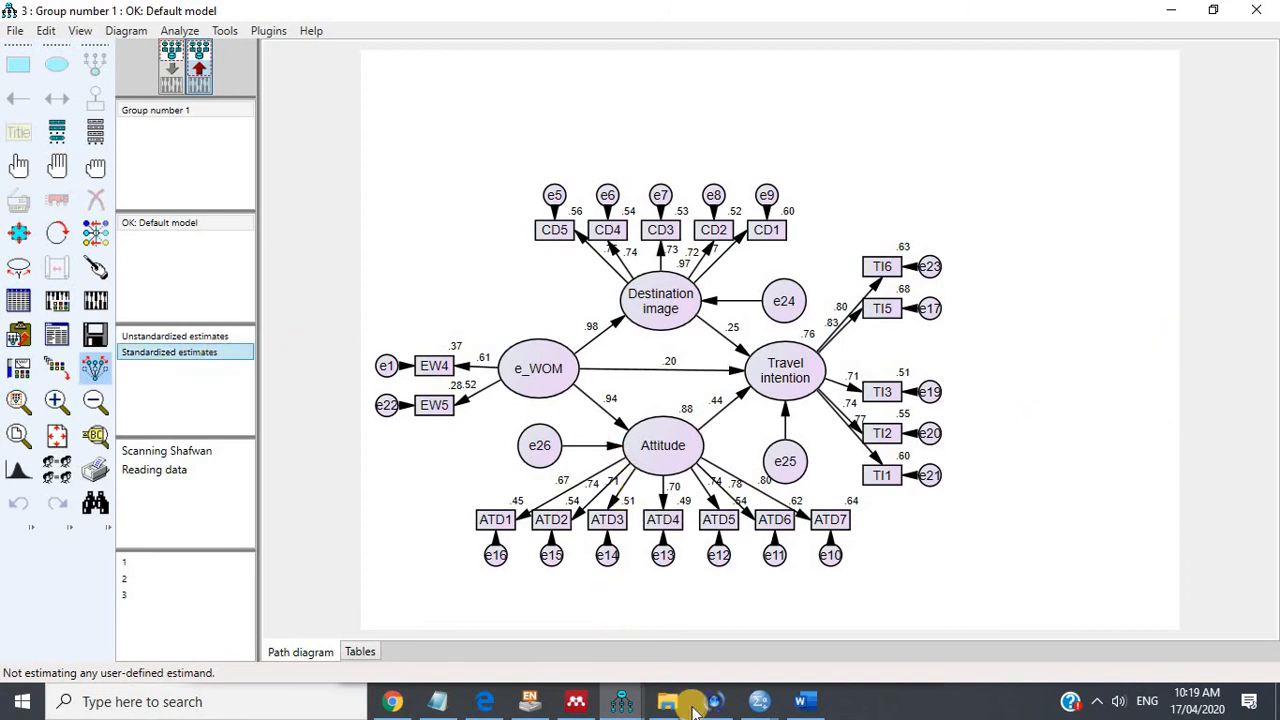
{"action": "left_click", "coordinate": [806, 705]}
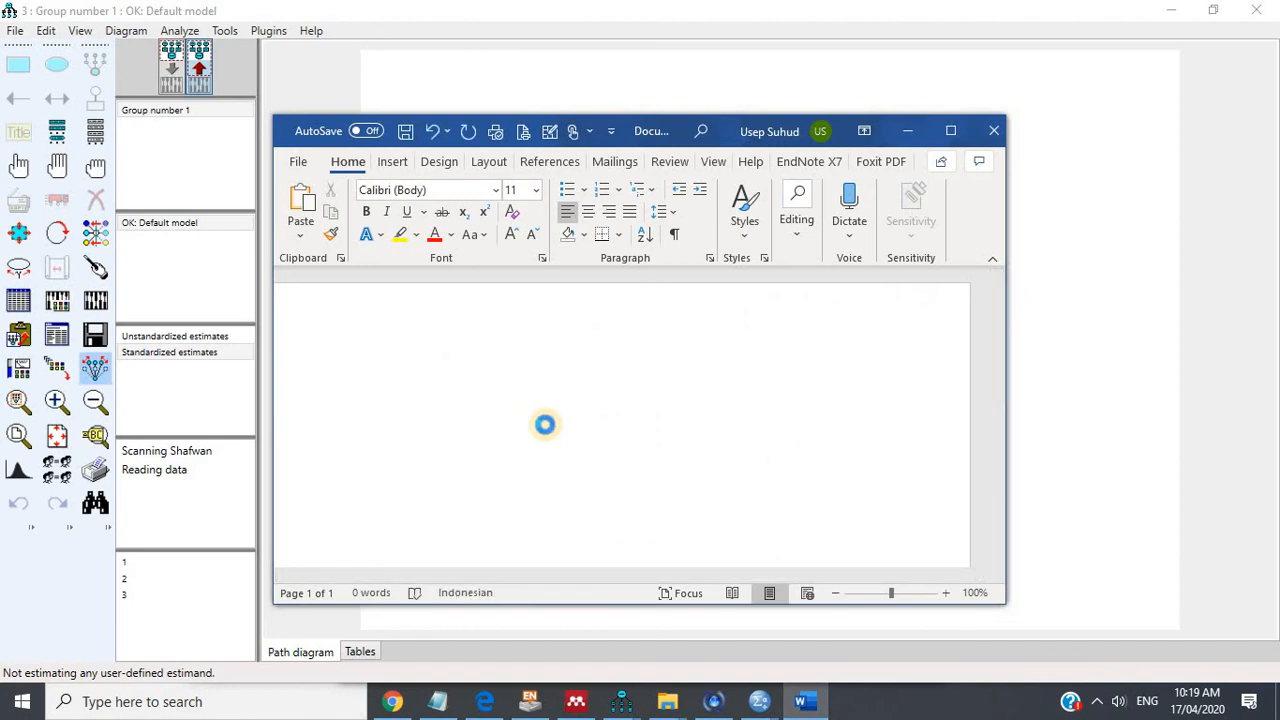
{"action": "key", "text": "ctrl+v"}
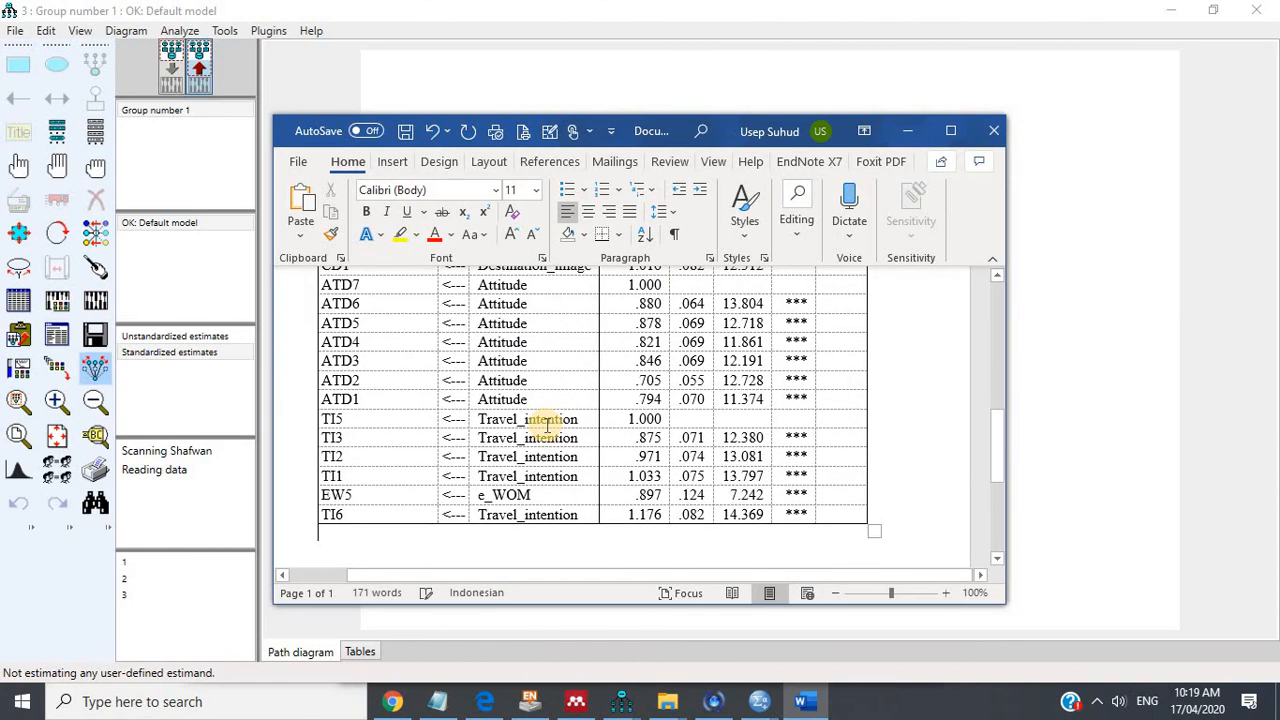
{"action": "scroll", "coordinate": [548, 425], "scroll_direction": "up", "scroll_amount": 5}
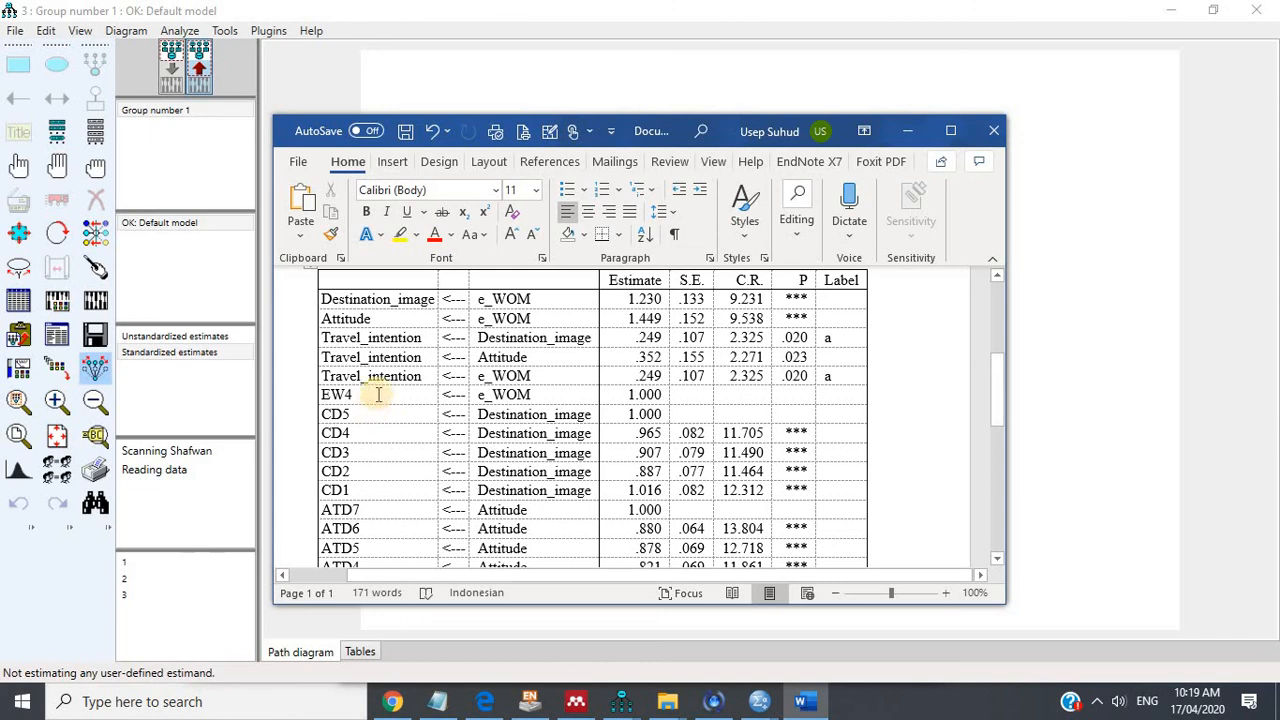
{"action": "left_click_drag", "start_coordinate": [380, 395], "coordinate": [507, 481]}
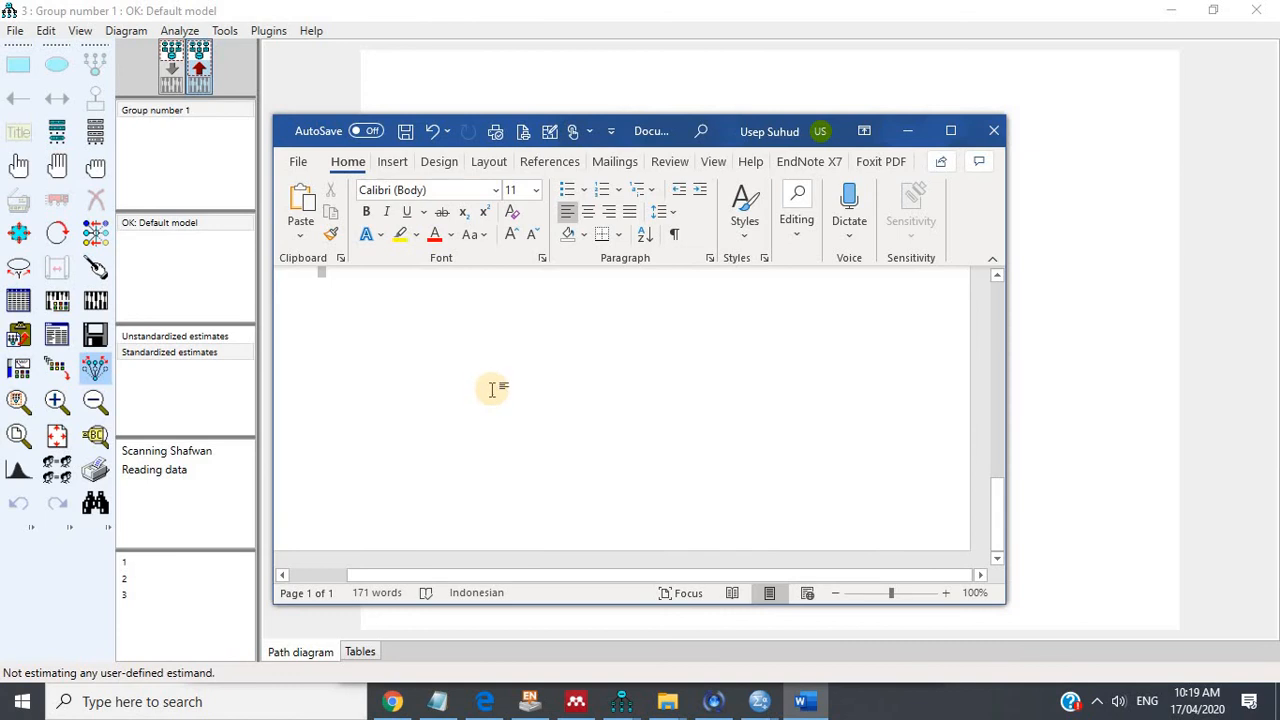
{"action": "key", "text": "ctrl+z"}
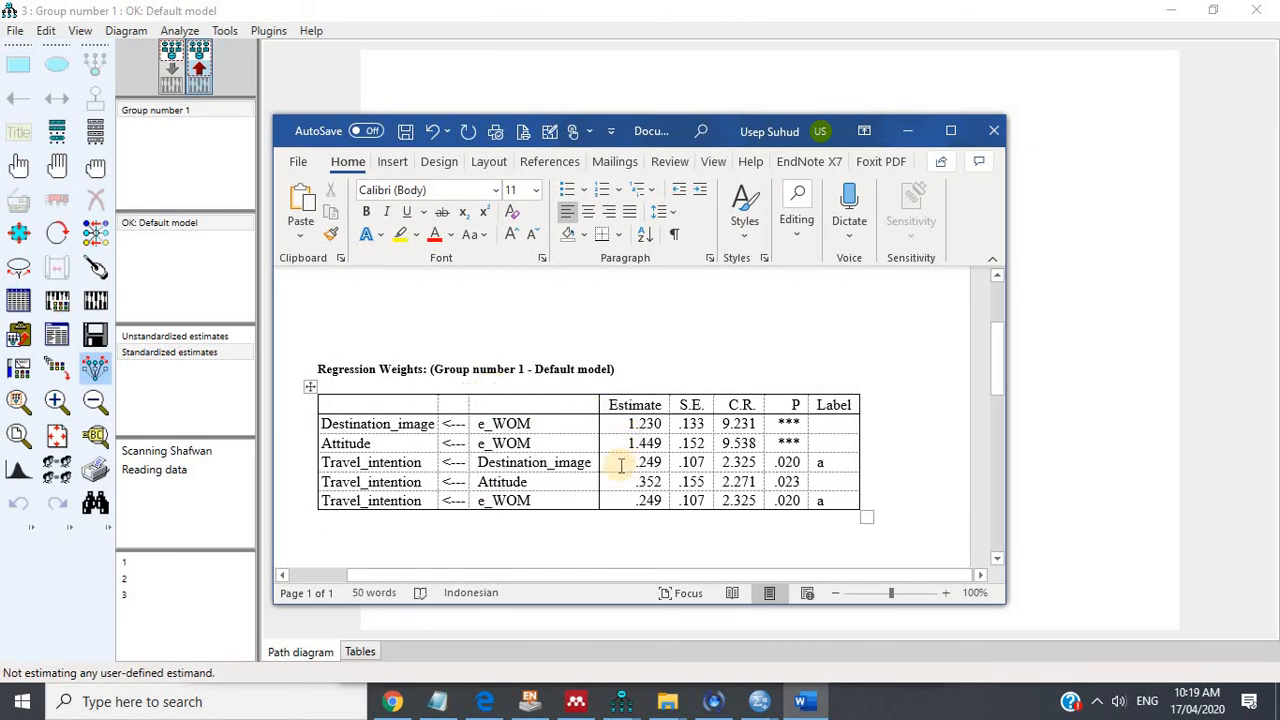
Return to the Amos input path diagram and tidy the Travel intention indicators, moving TI5 down to just above TI3.
{"action": "left_click", "coordinate": [806, 701]}
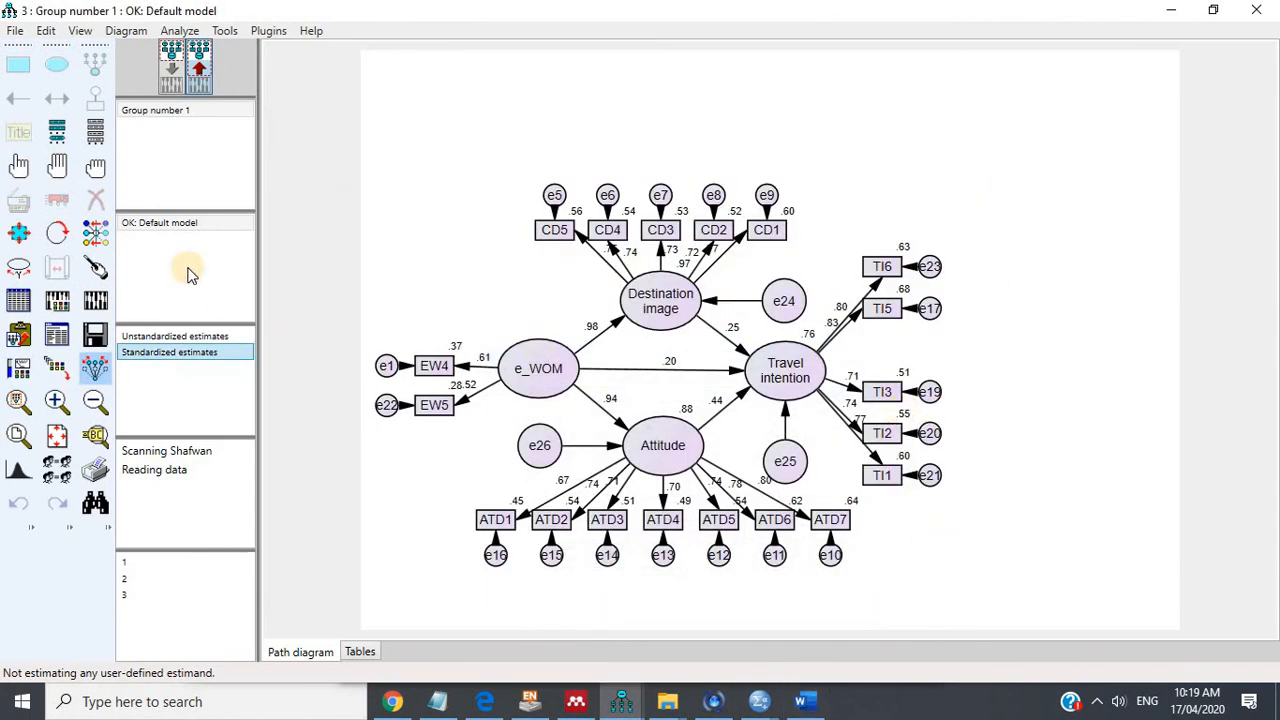
{"action": "left_click", "coordinate": [176, 80]}
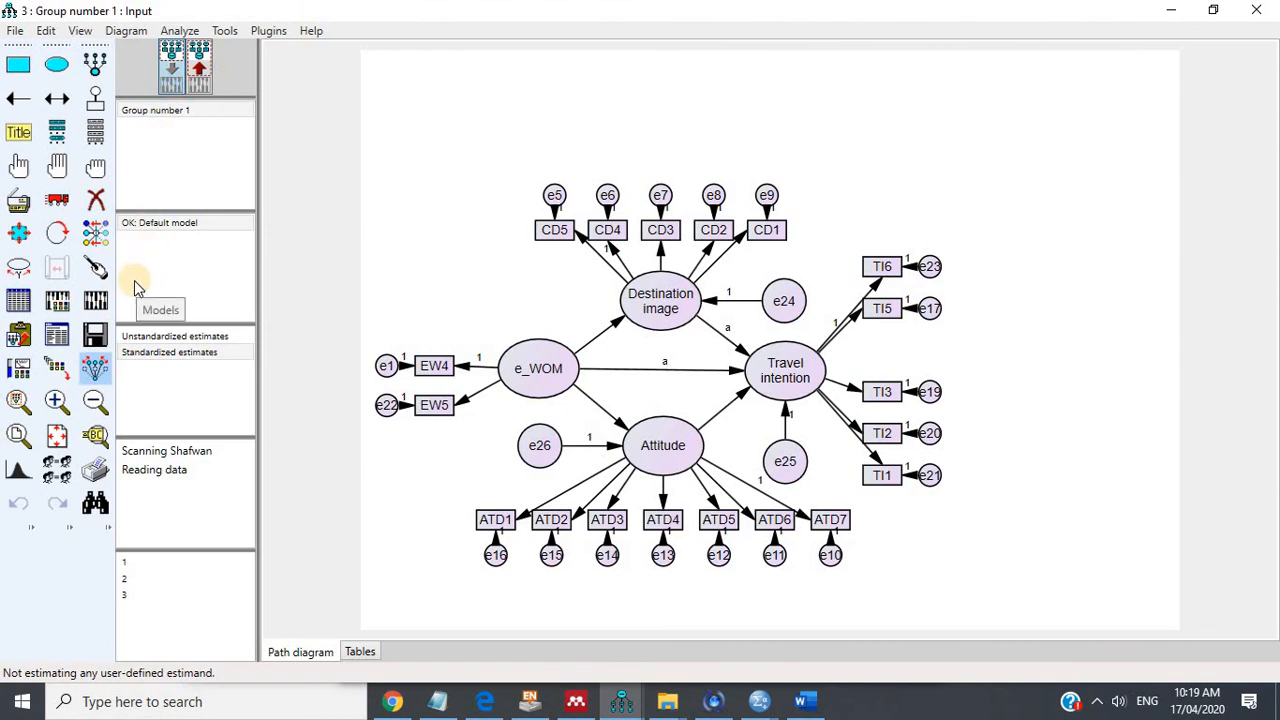
{"action": "left_click", "coordinate": [57, 199]}
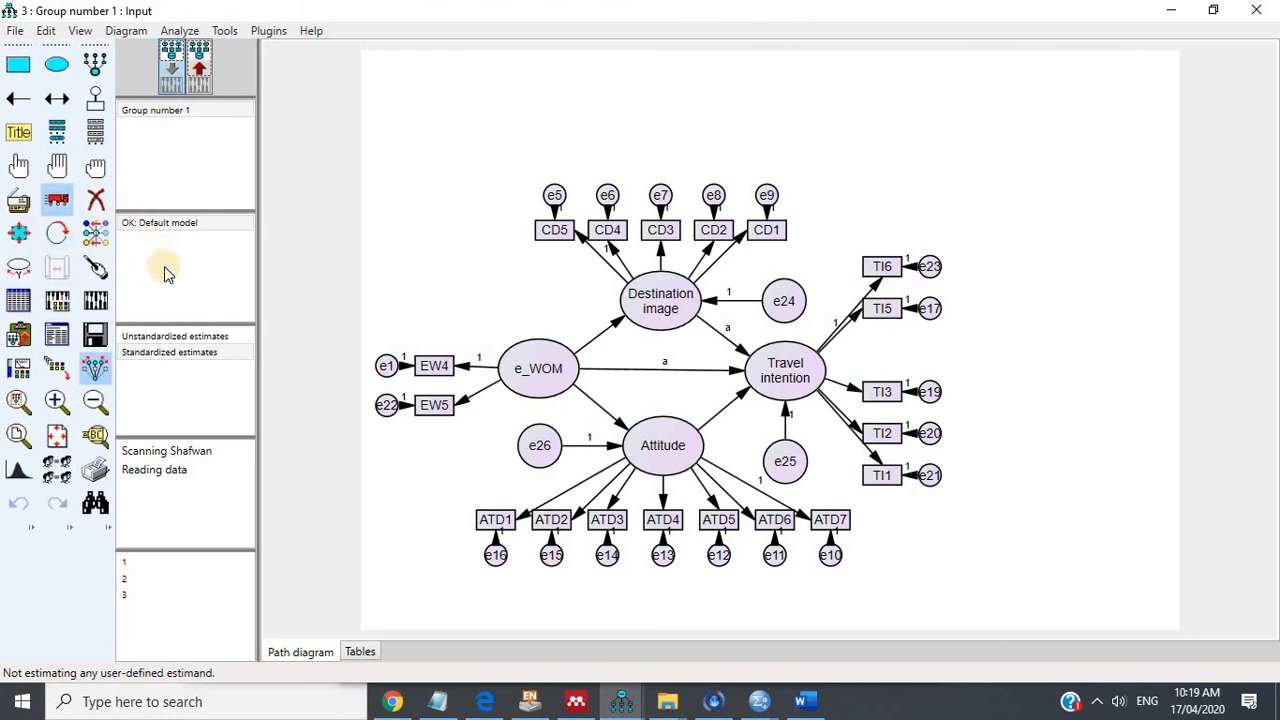
{"action": "mouse_move", "coordinate": [888, 314]}
{"action": "left_mouse_down"}
{"action": "mouse_move", "coordinate": [889, 345]}
{"action": "mouse_move", "coordinate": [890, 314]}
{"action": "left_mouse_up"}
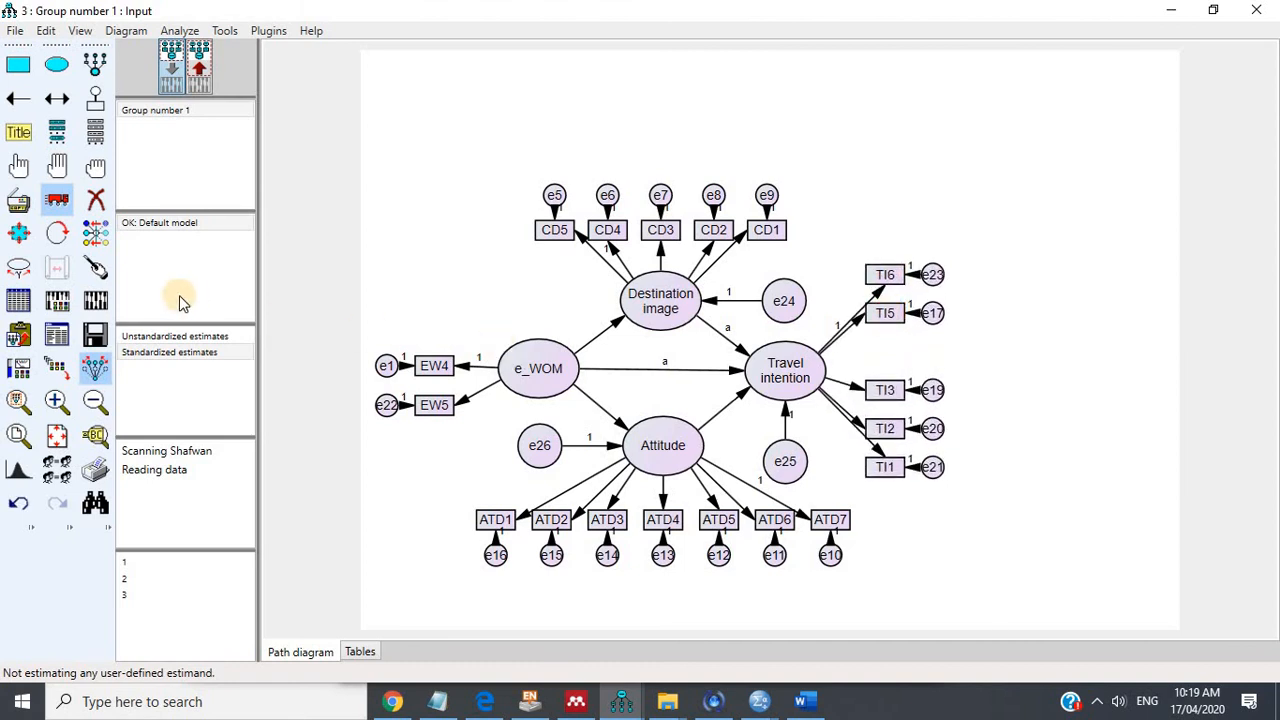
{"action": "left_click_drag", "start_coordinate": [898, 313], "coordinate": [885, 357]}
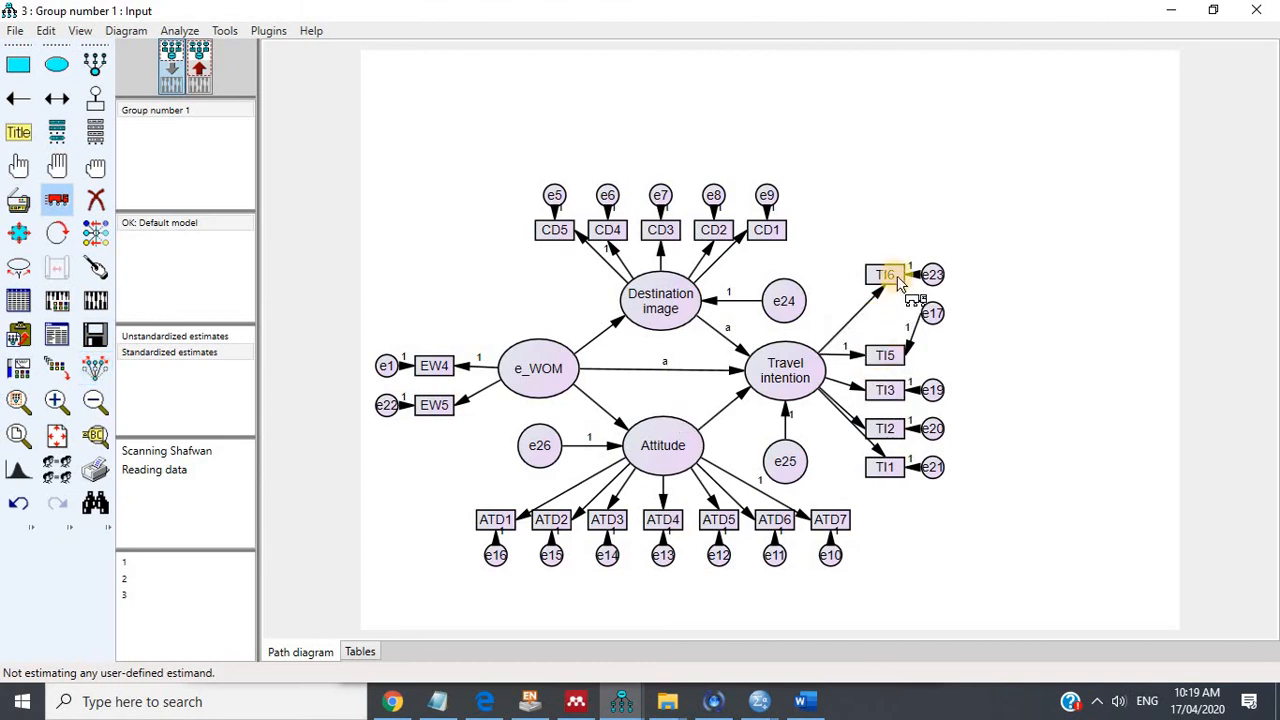